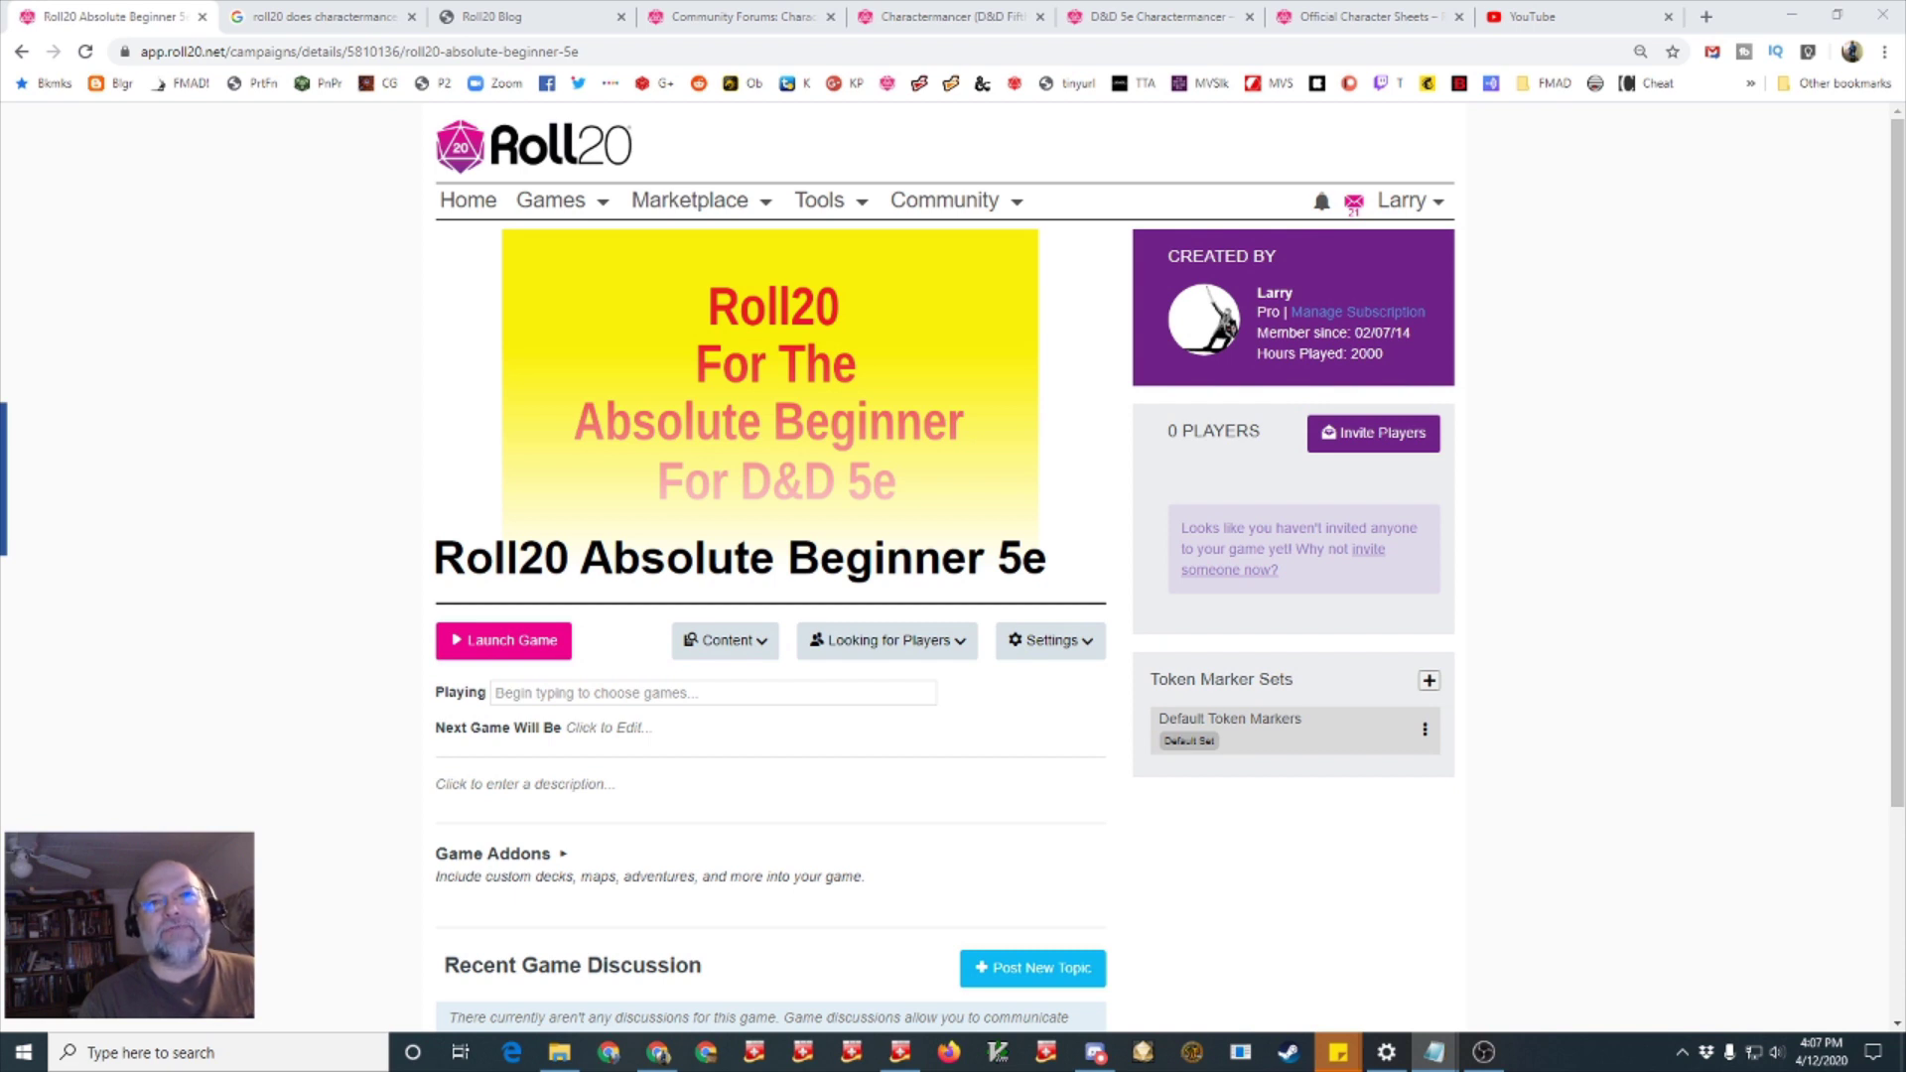
Check the character sheet template in the game's settings, then return to the game's details page
{"action": "left_click", "coordinate": [1080, 643]}
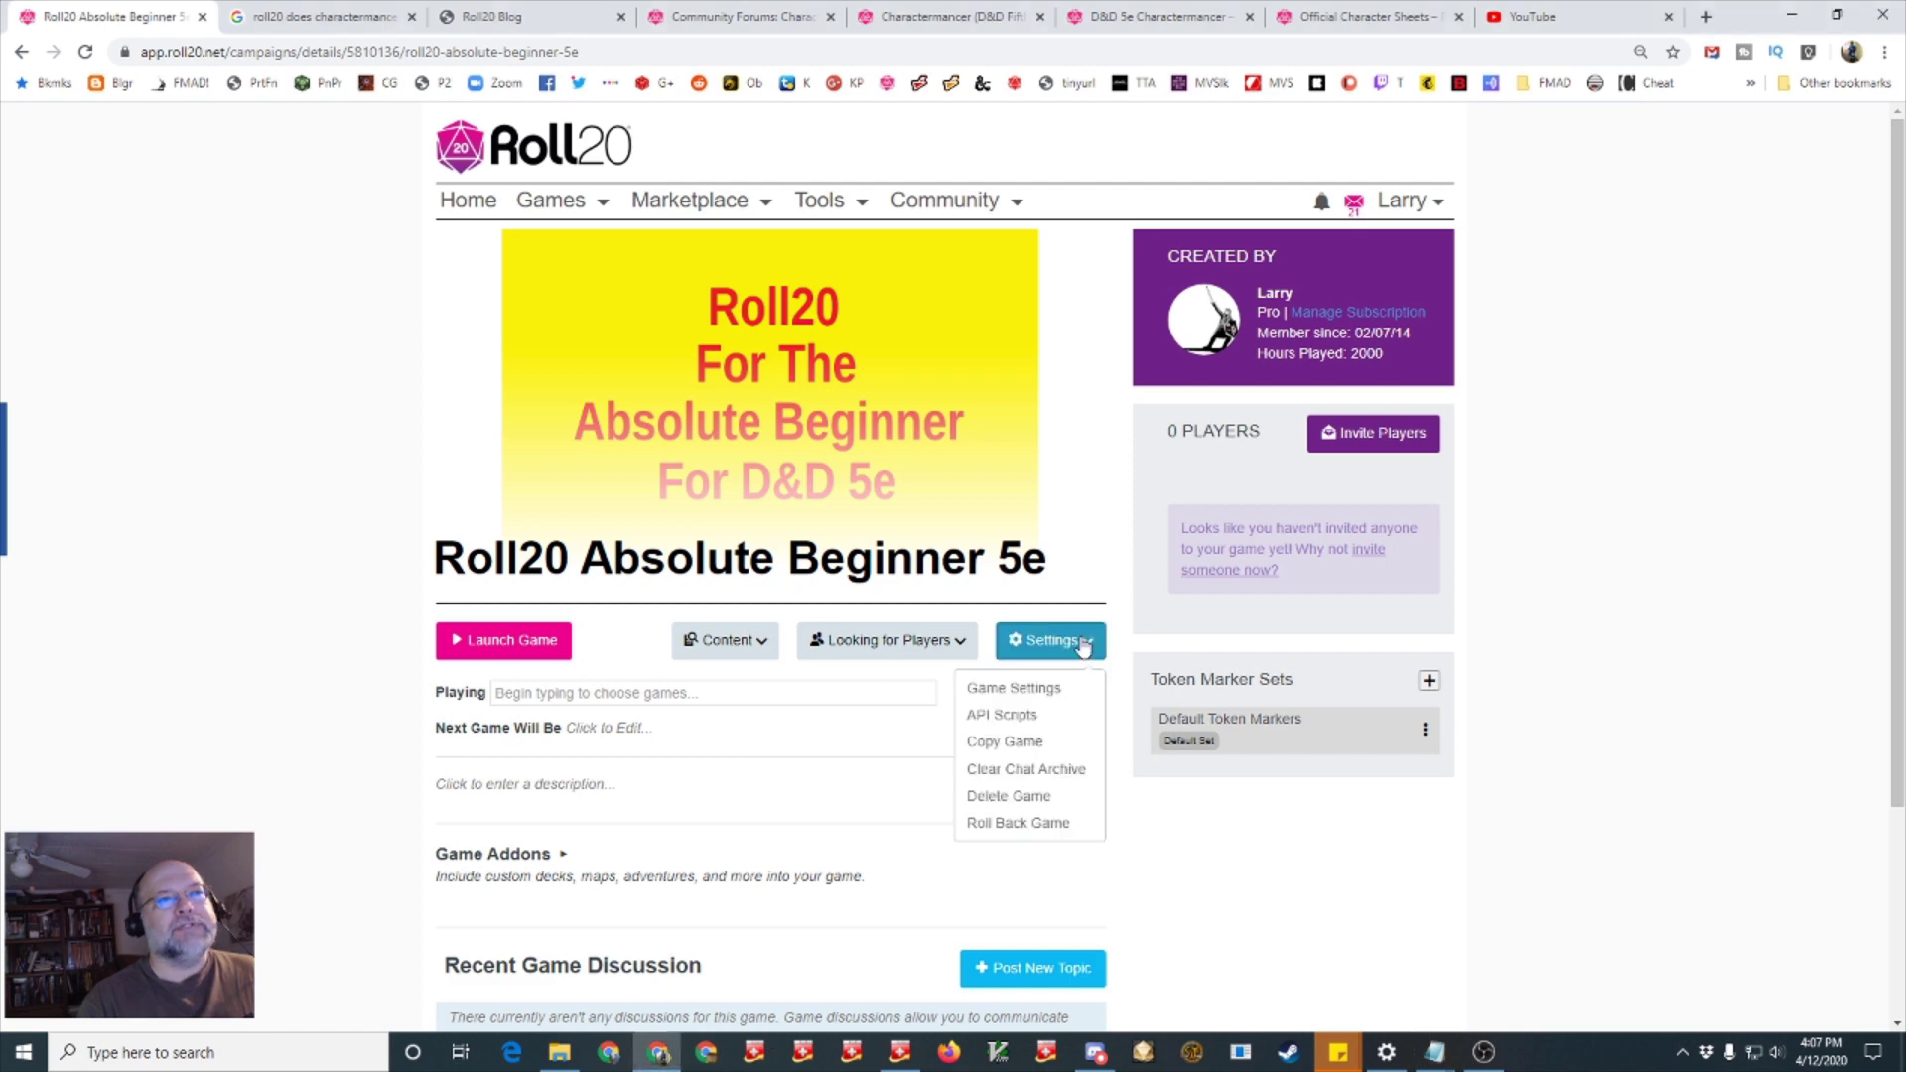
{"action": "left_click", "coordinate": [1031, 690]}
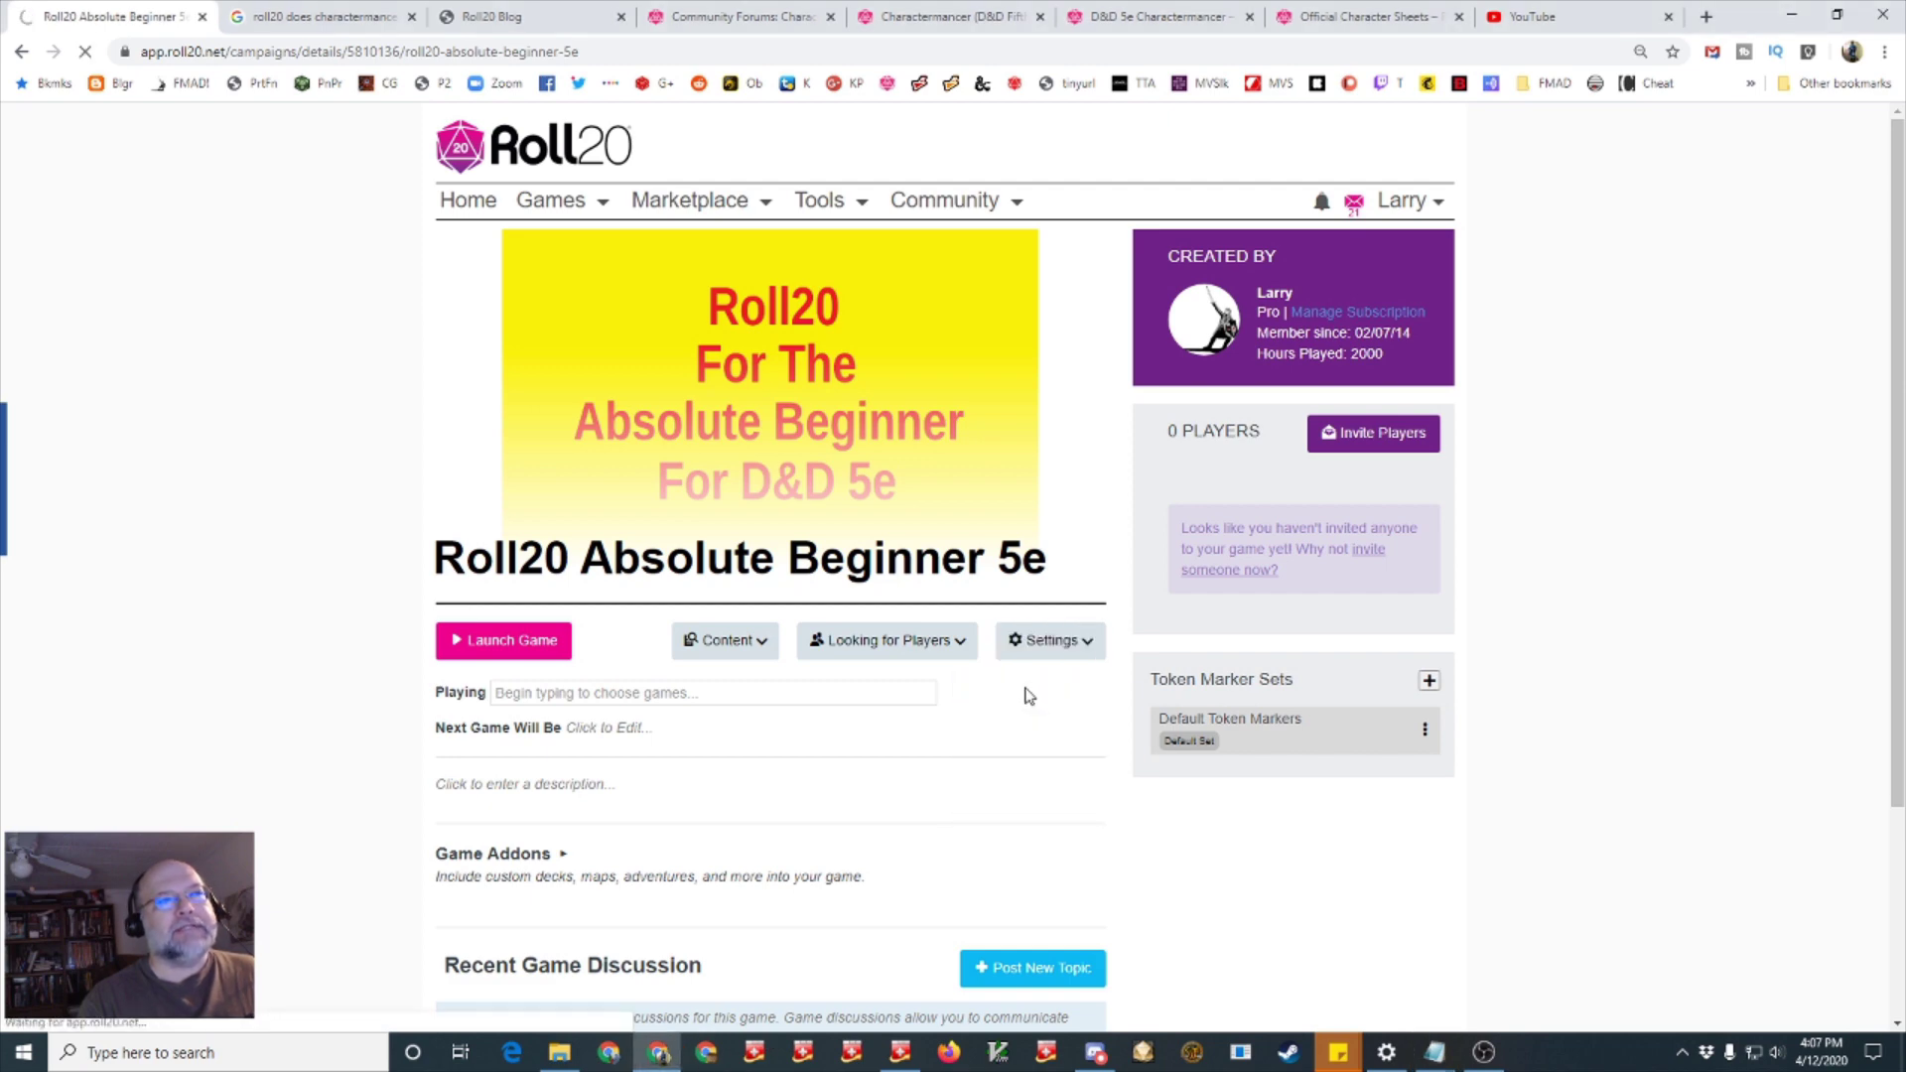
{"action": "scroll", "coordinate": [447, 613], "scroll_direction": "down", "scroll_amount": 4}
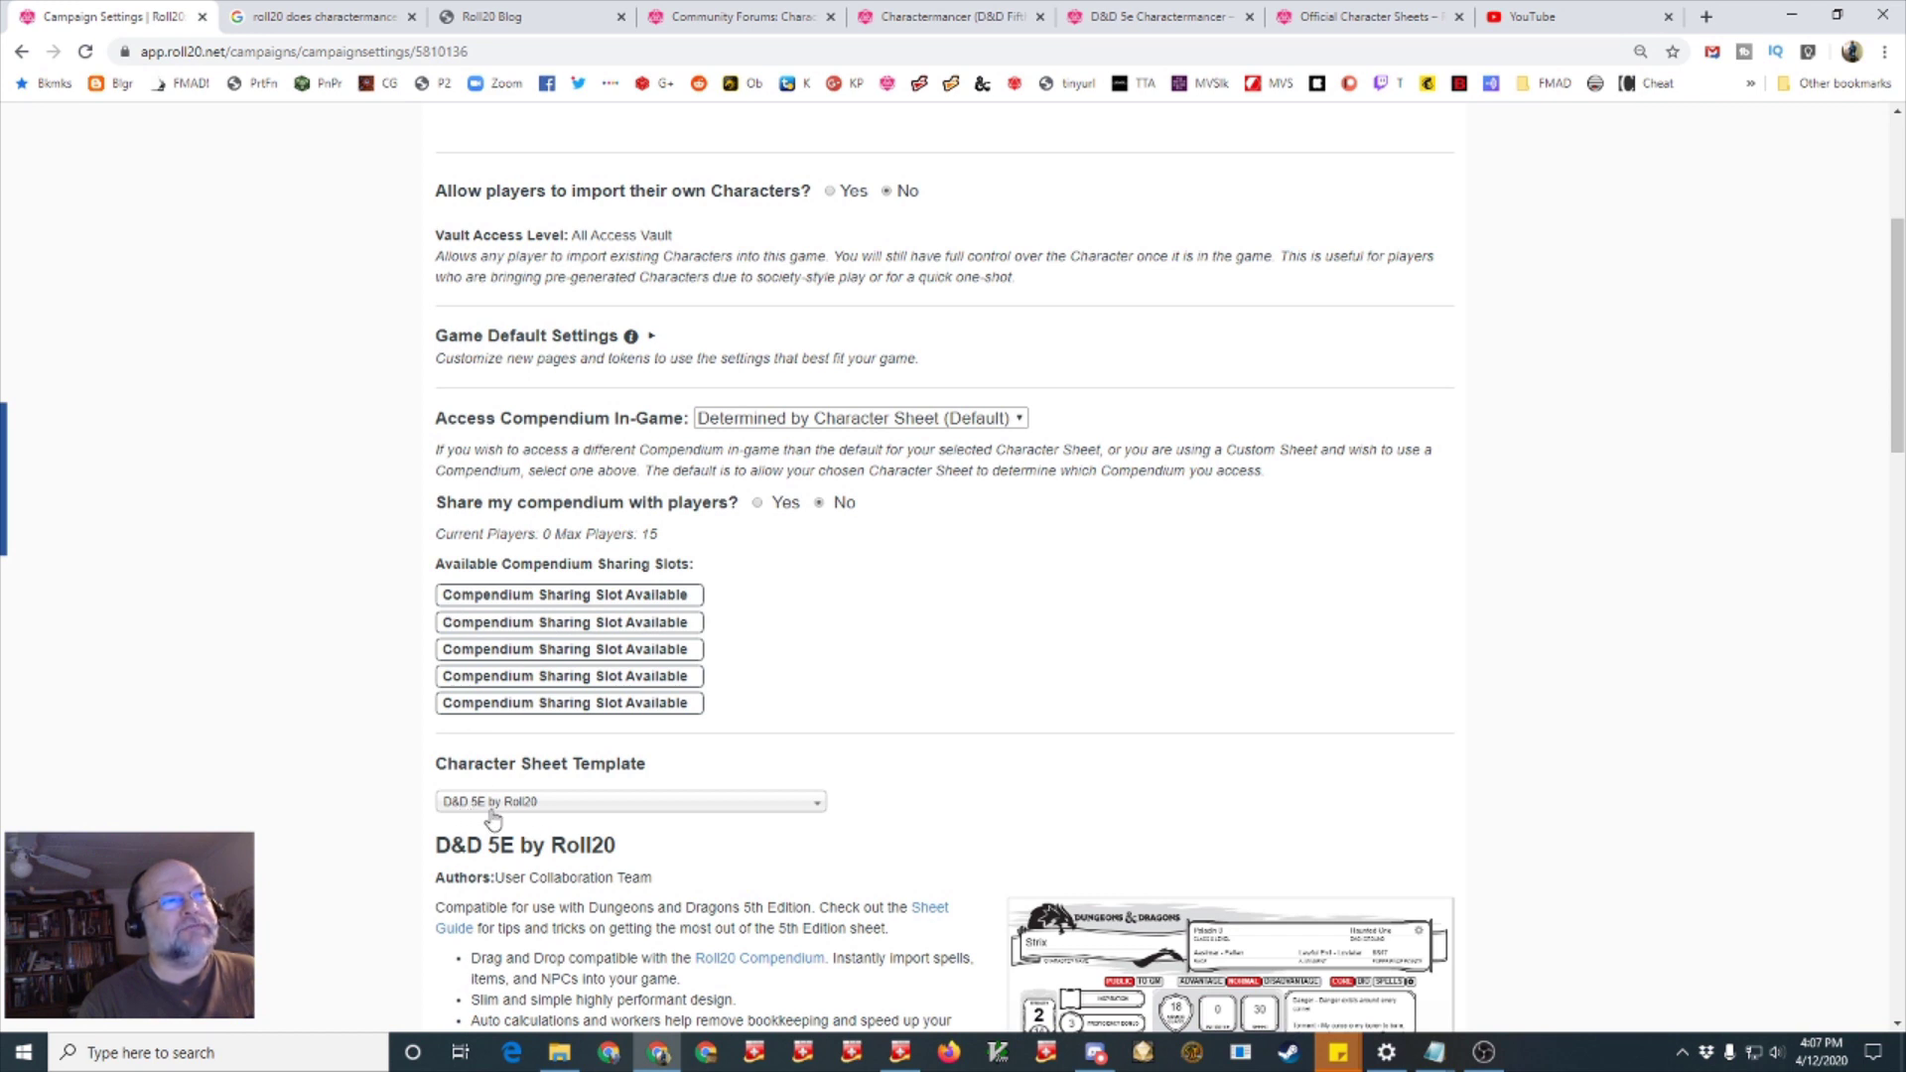
{"action": "left_click", "coordinate": [22, 54]}
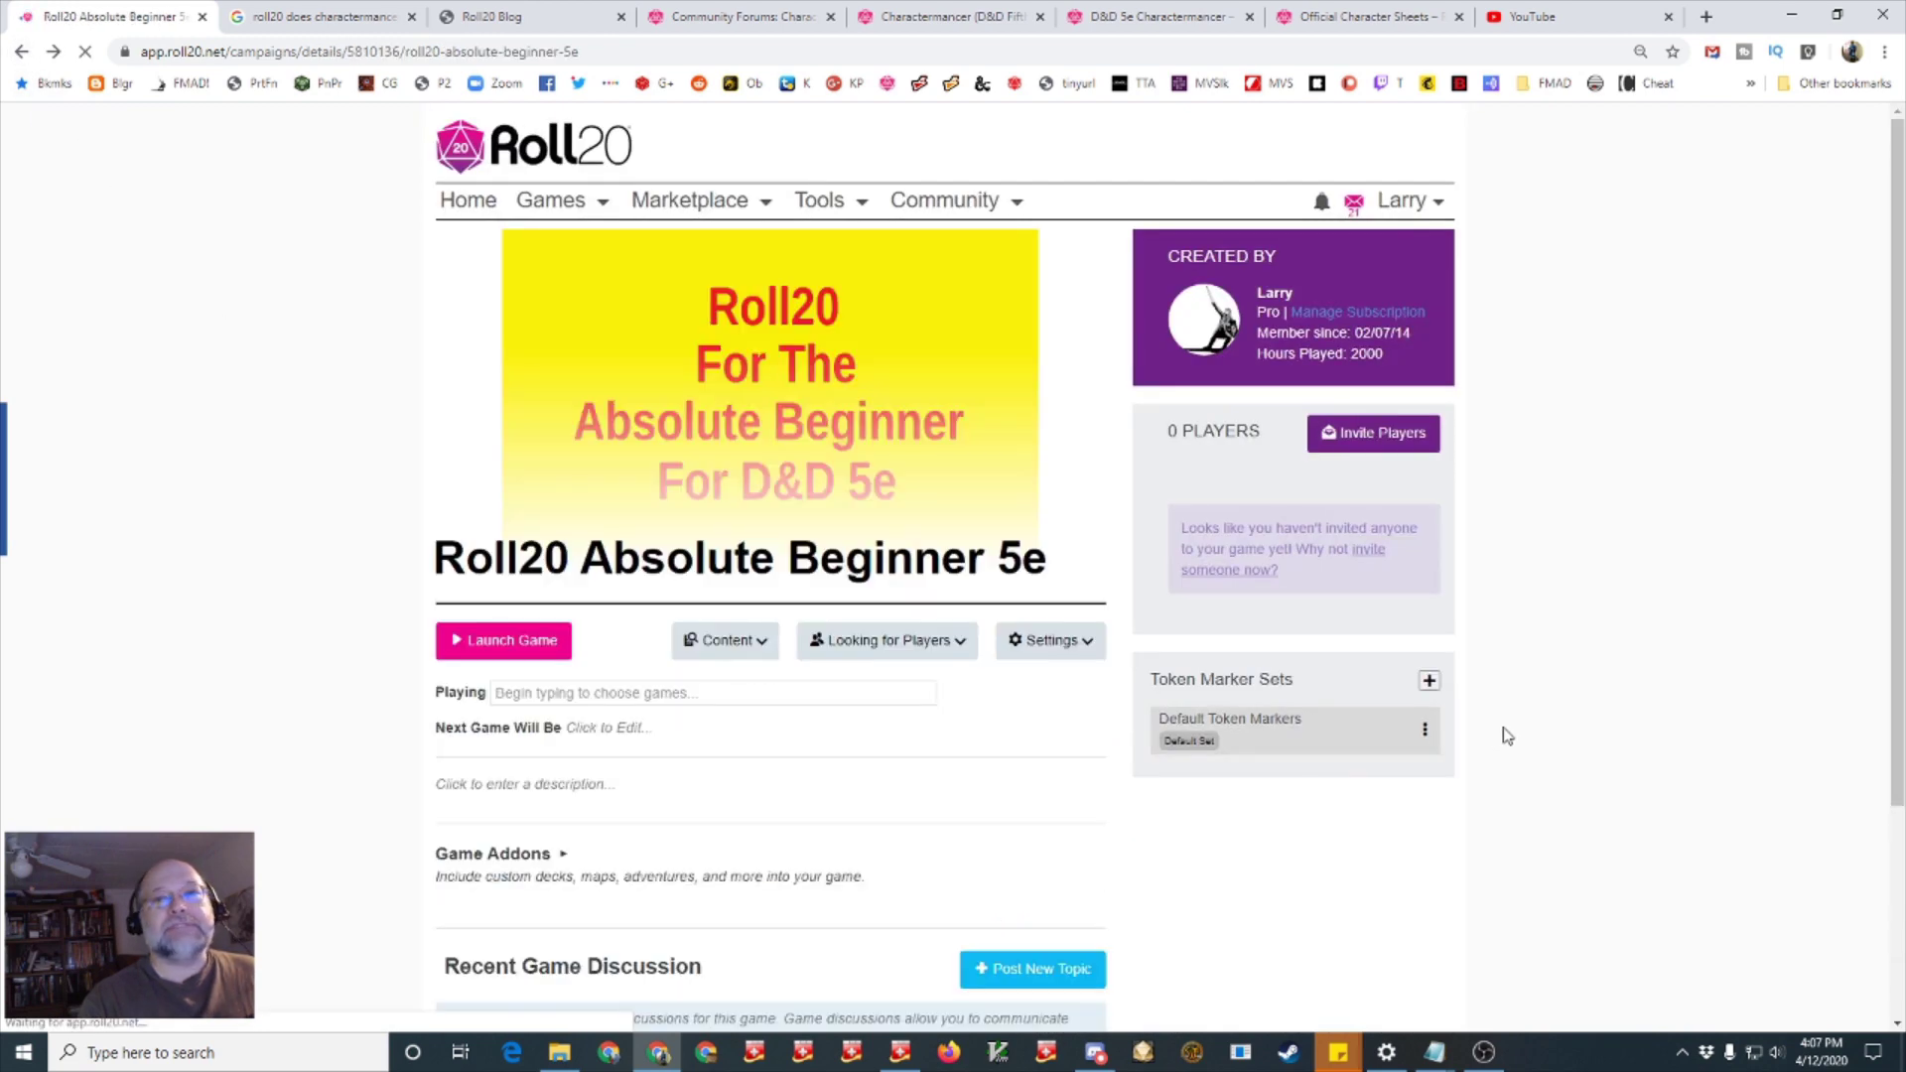
Launch the Roll20 Absolute Beginner 5e game and add a new character to its journal
{"action": "left_click", "coordinate": [512, 647]}
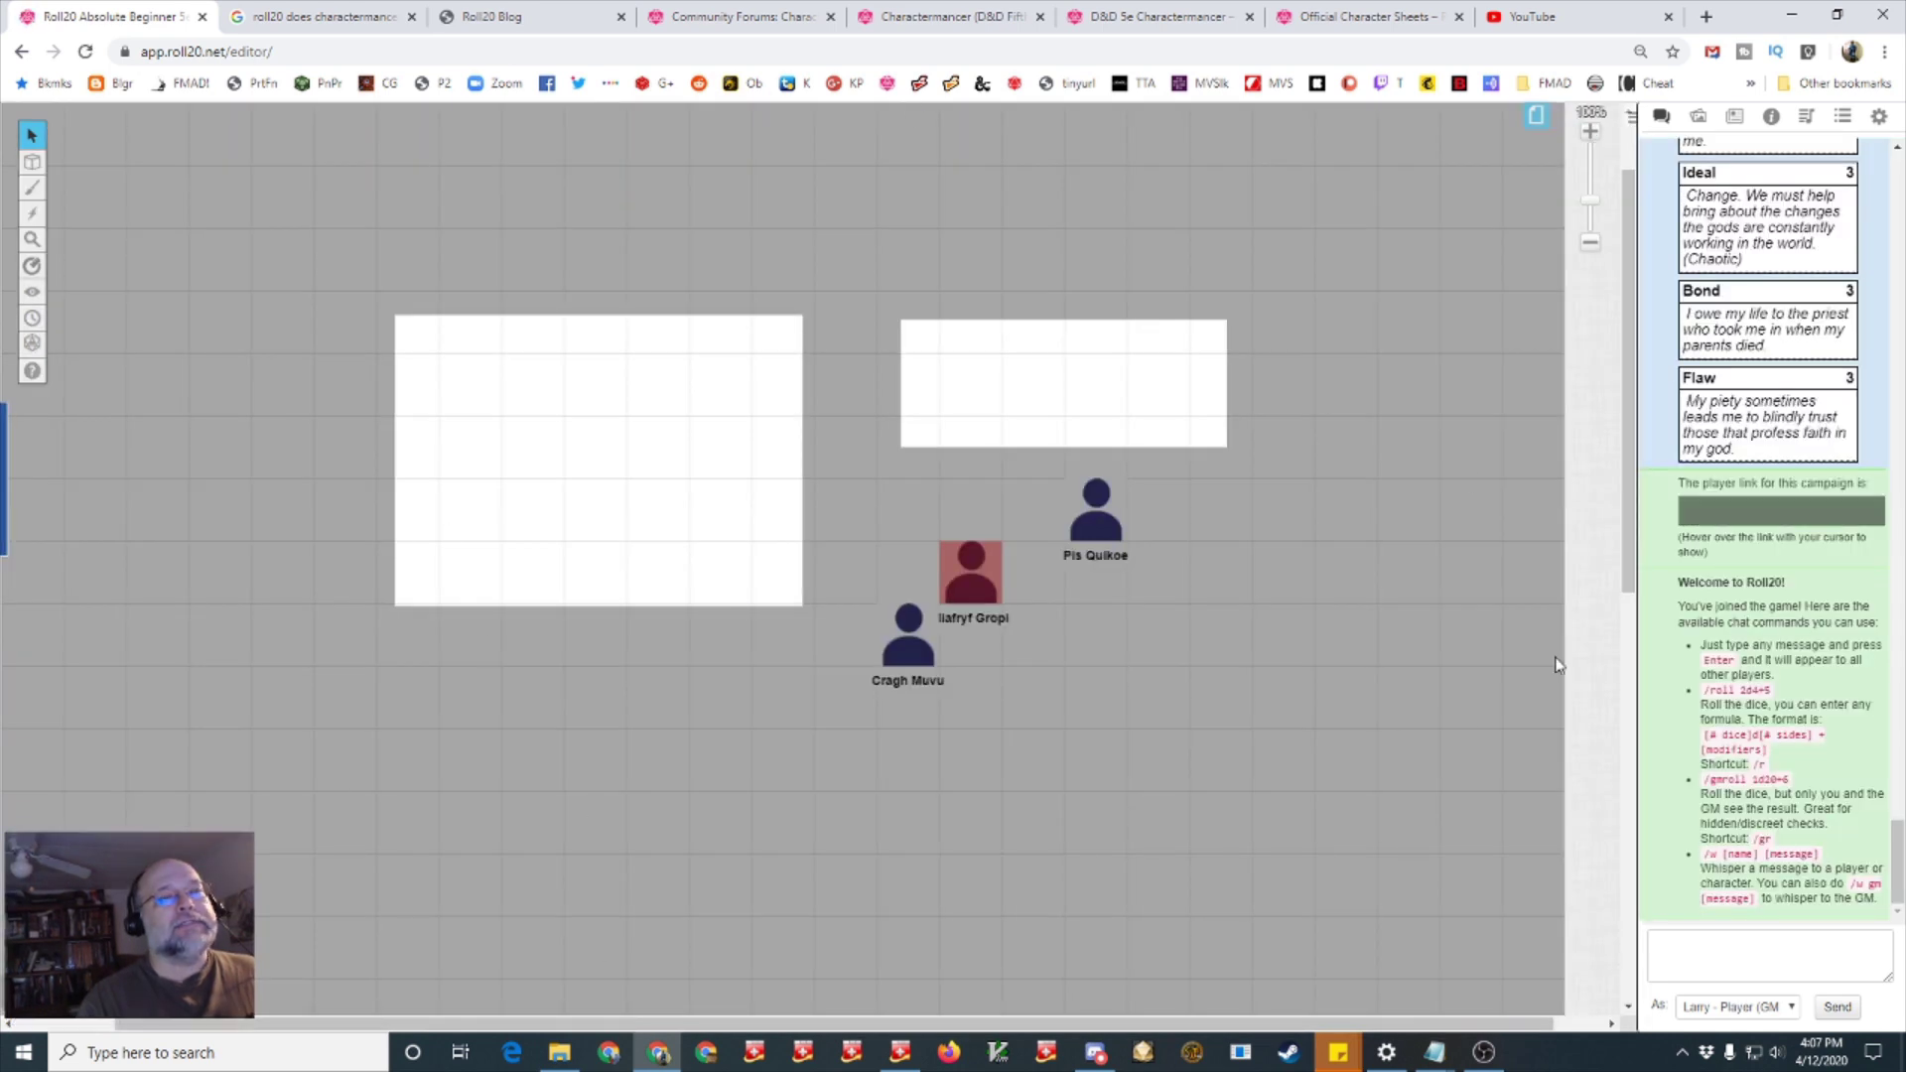
{"action": "left_click", "coordinate": [1731, 119]}
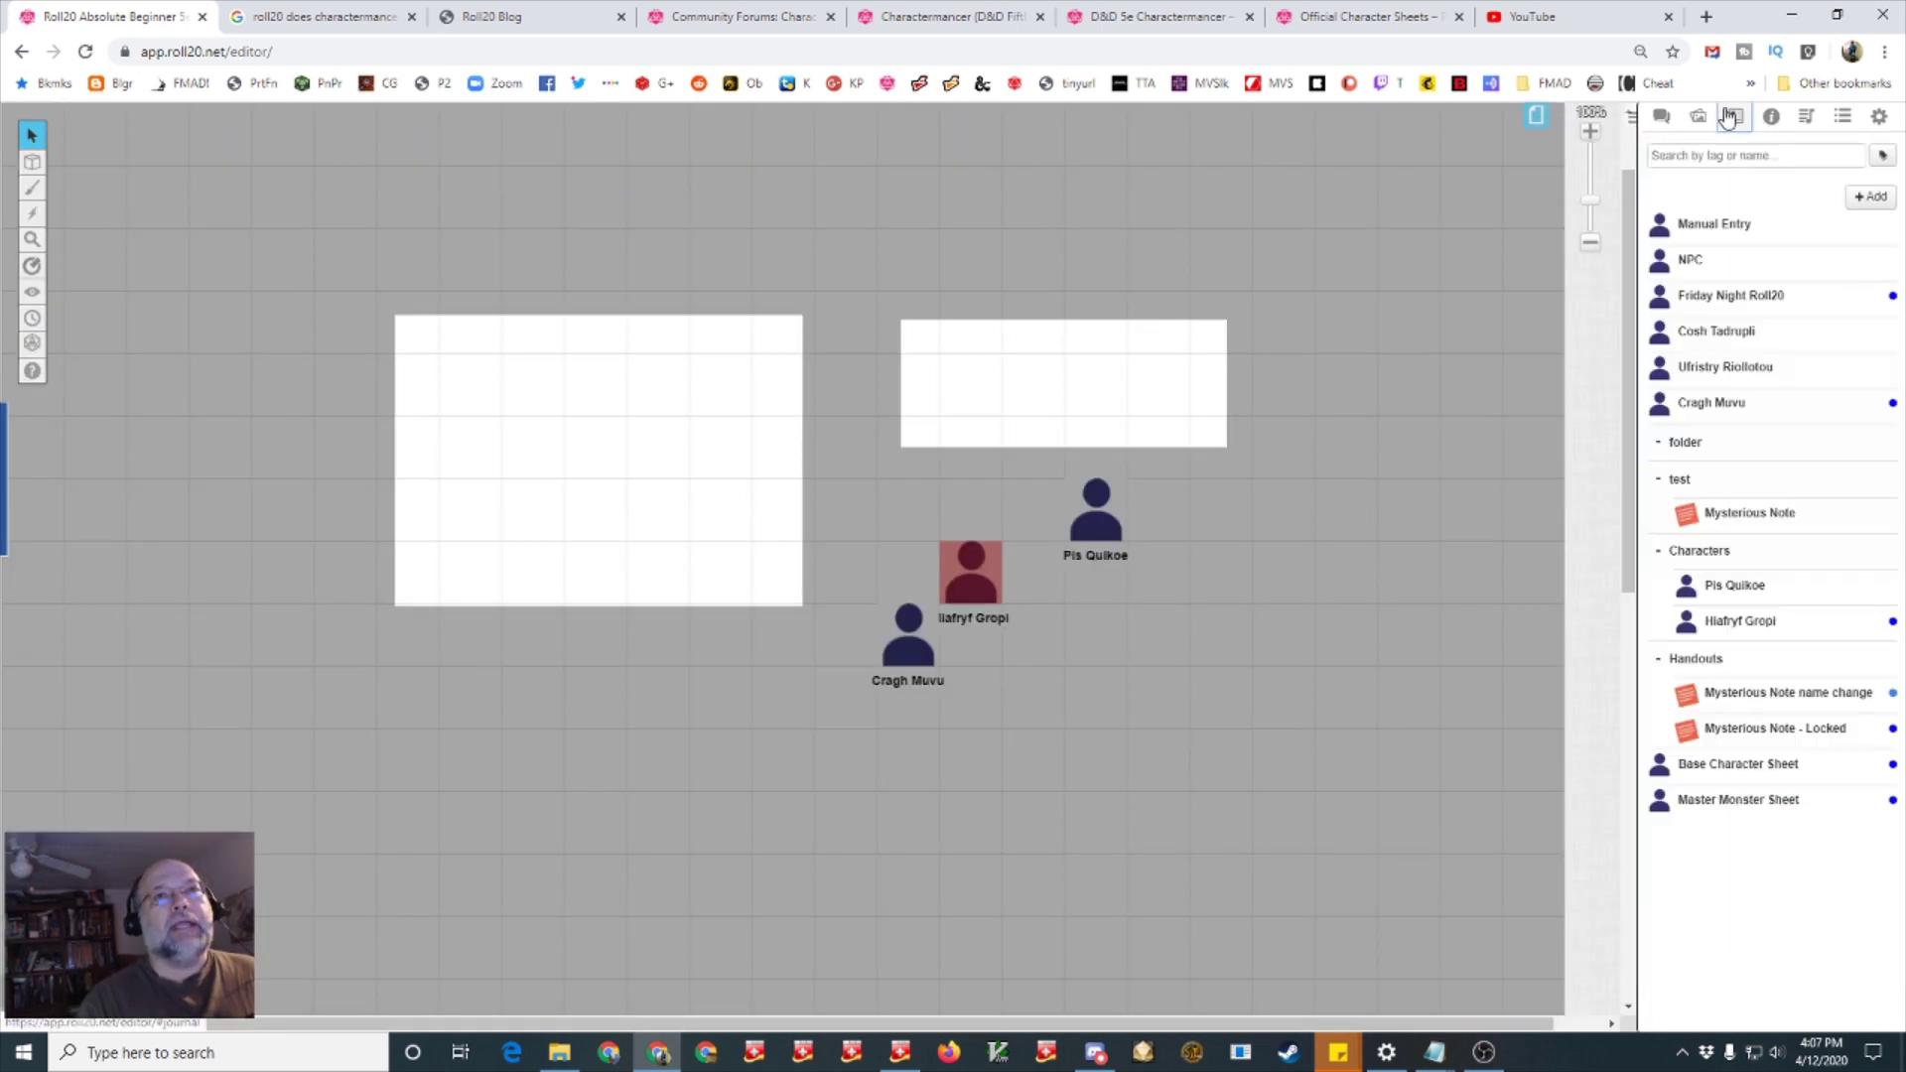
{"action": "left_click", "coordinate": [1871, 197]}
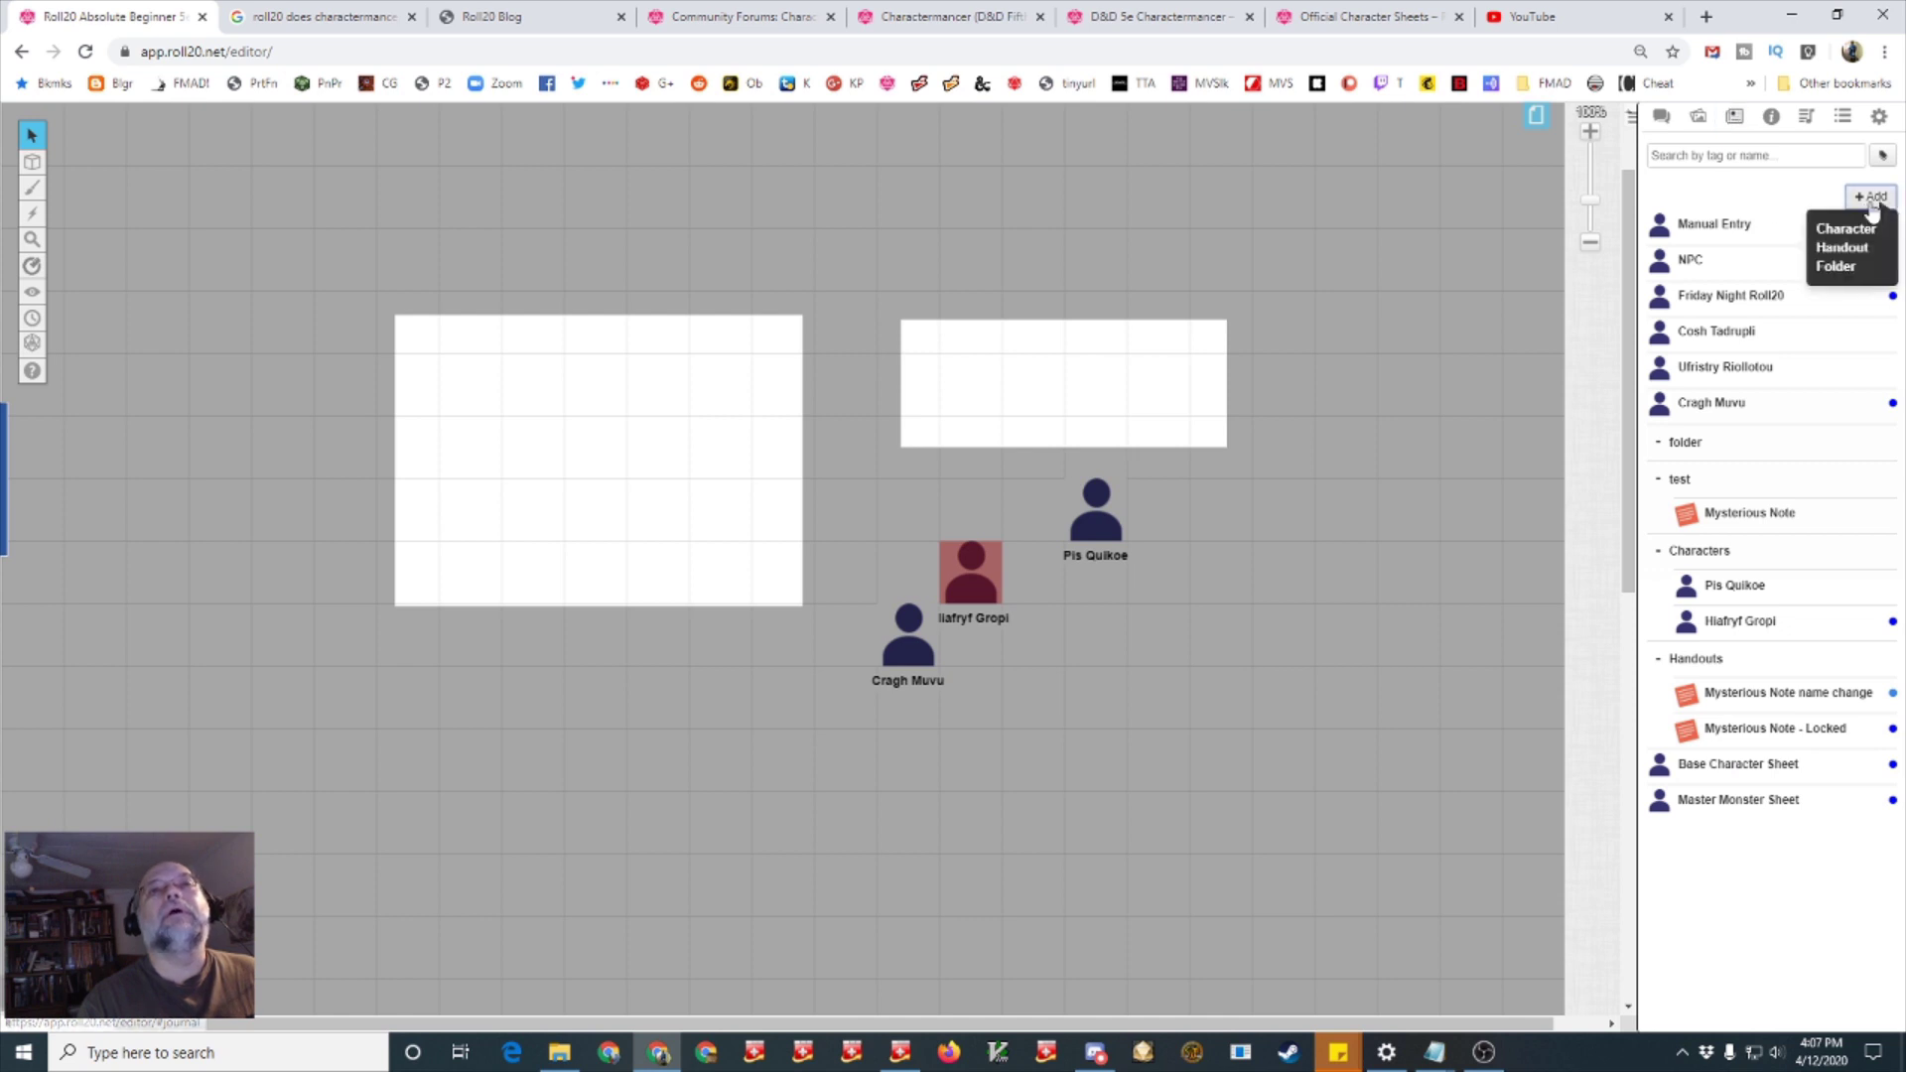
{"action": "left_click", "coordinate": [1853, 235]}
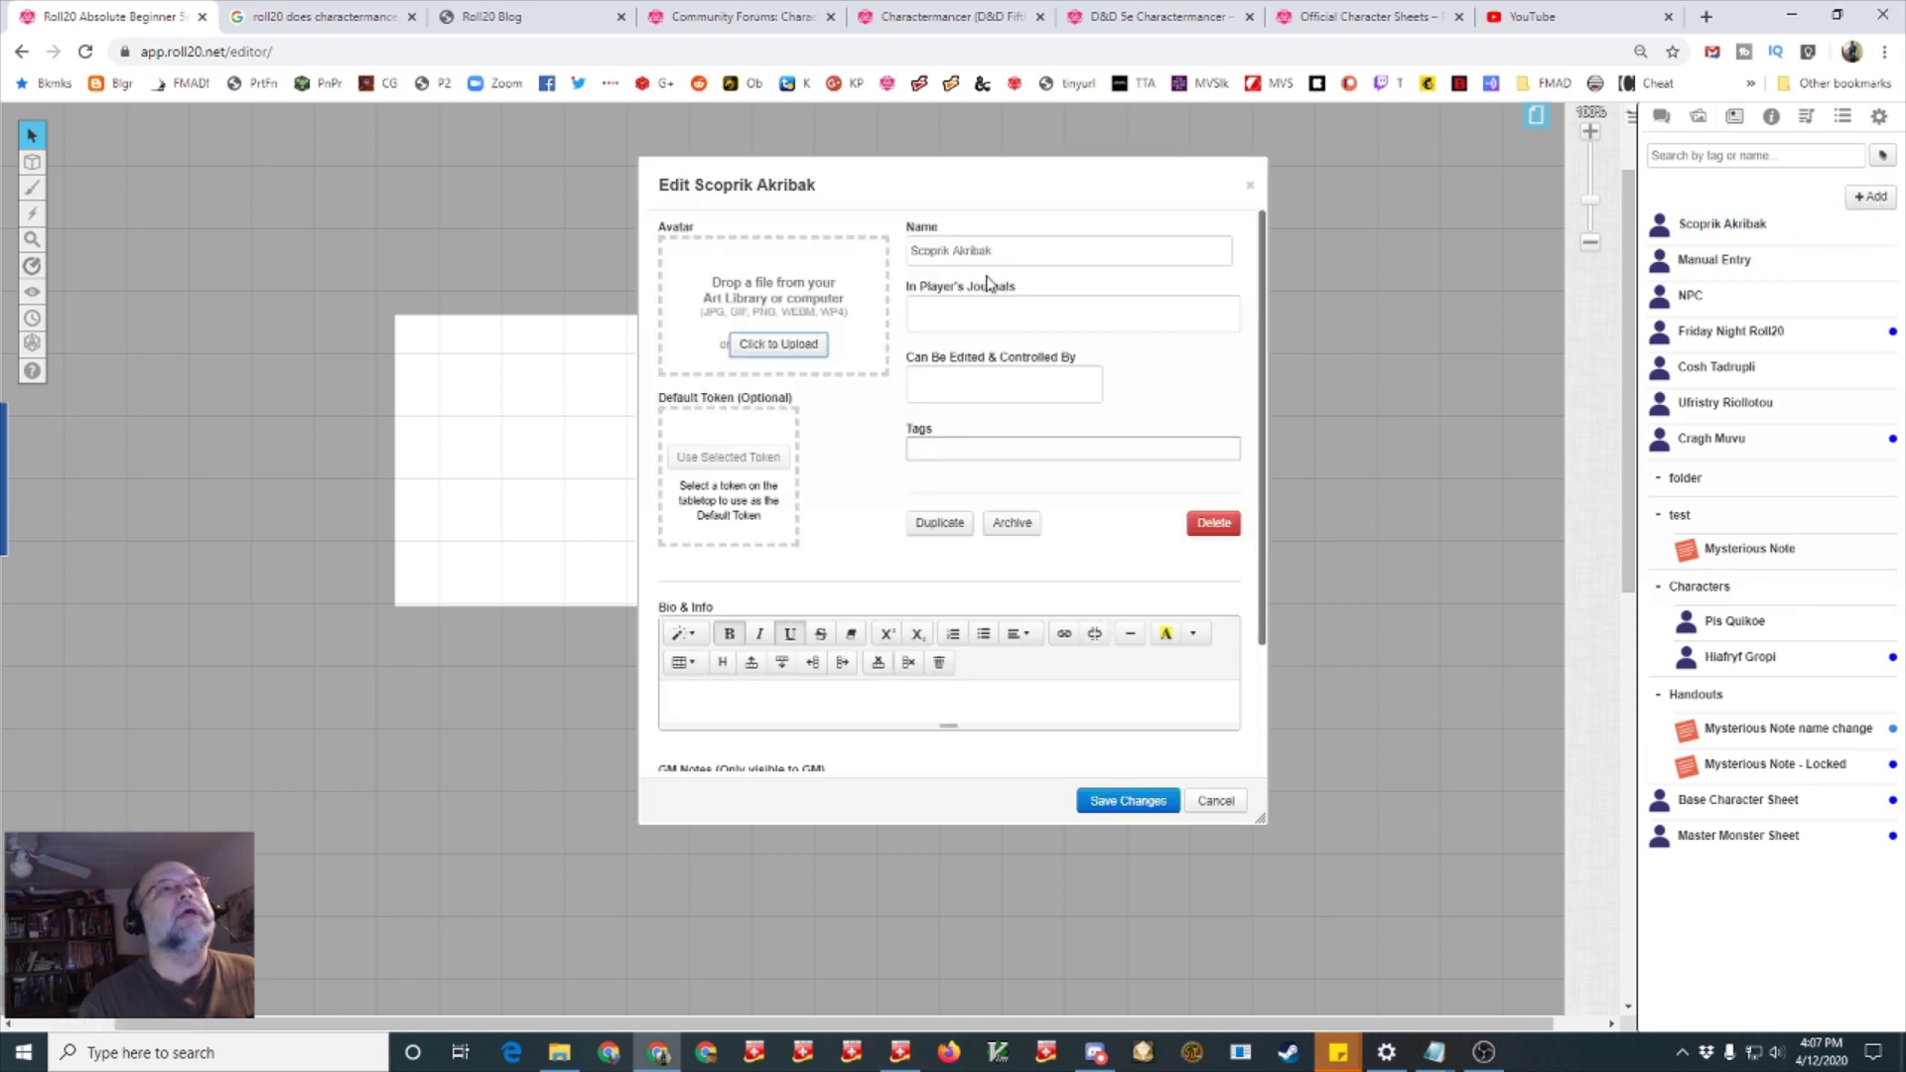
Name the new character Charactermancer
{"action": "left_click_drag", "start_coordinate": [996, 253], "coordinate": [896, 264]}
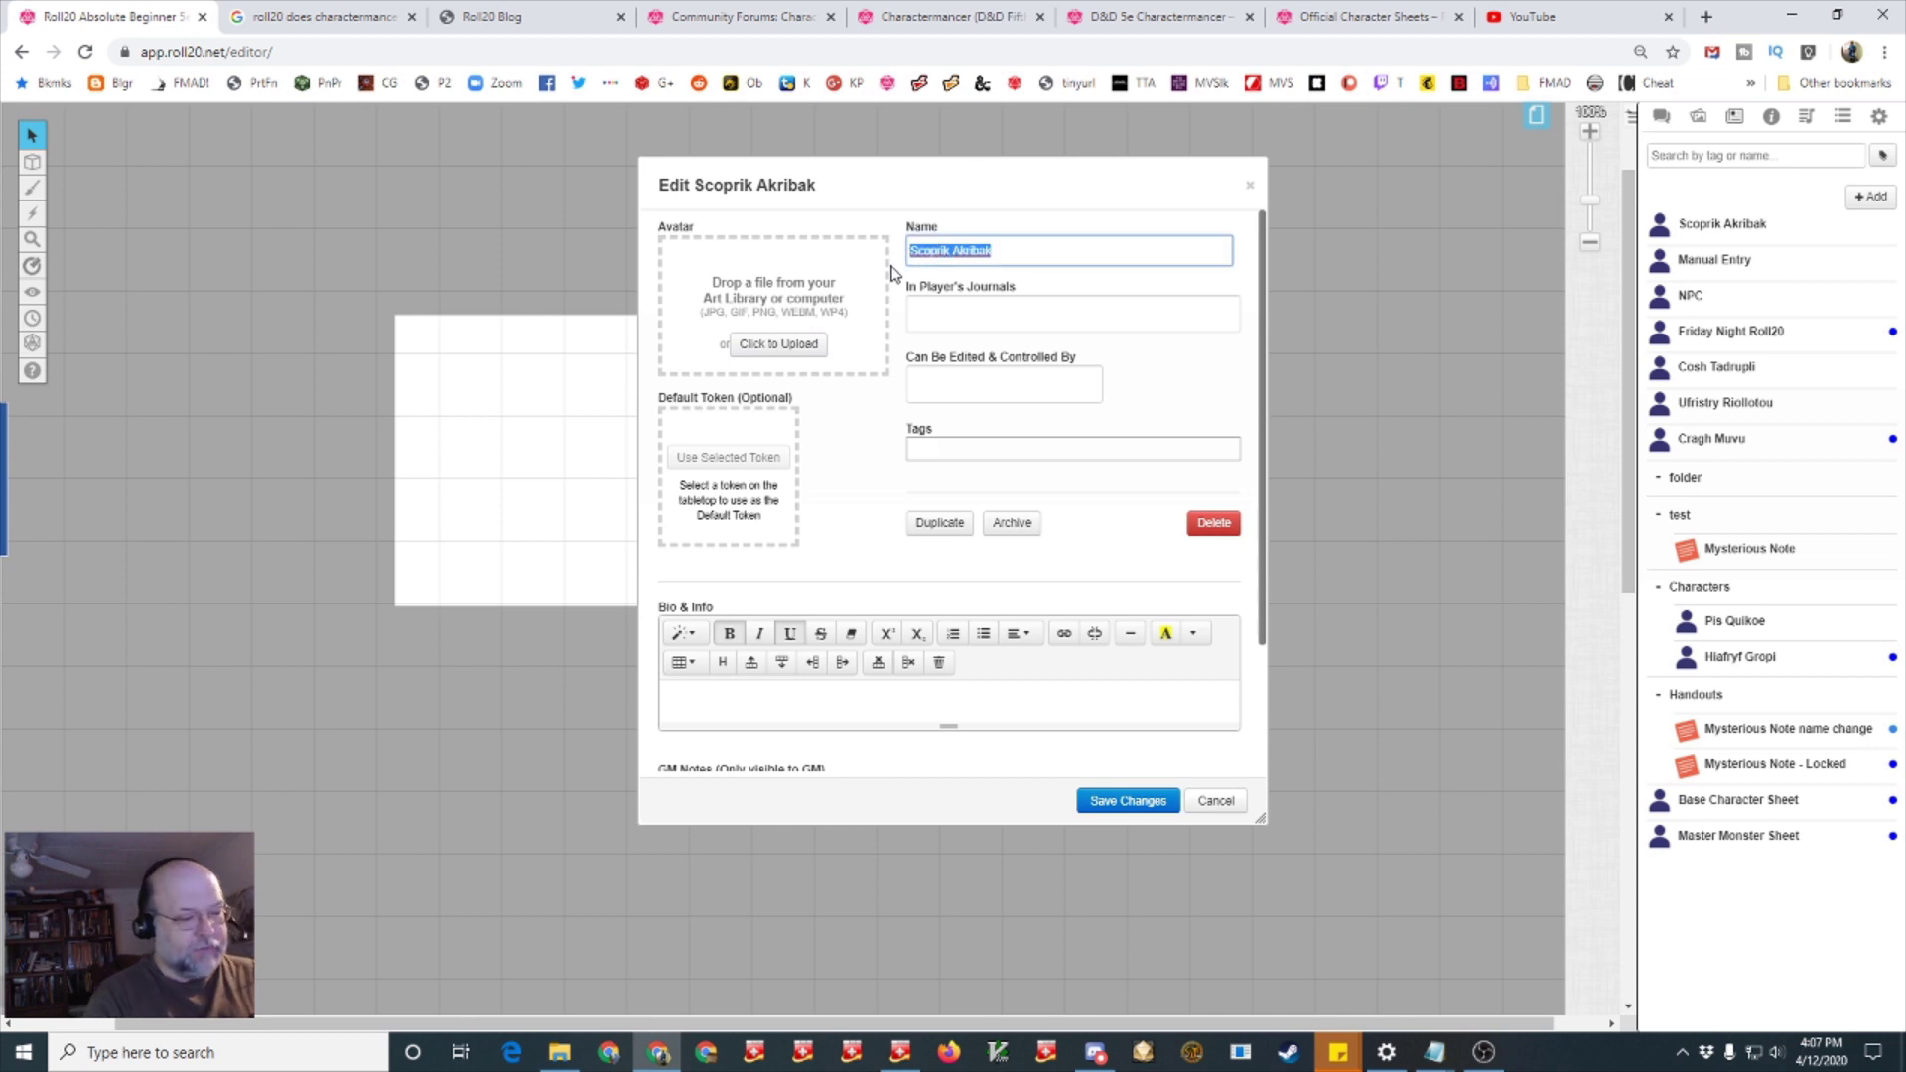
{"action": "type", "text": "Characterma"}
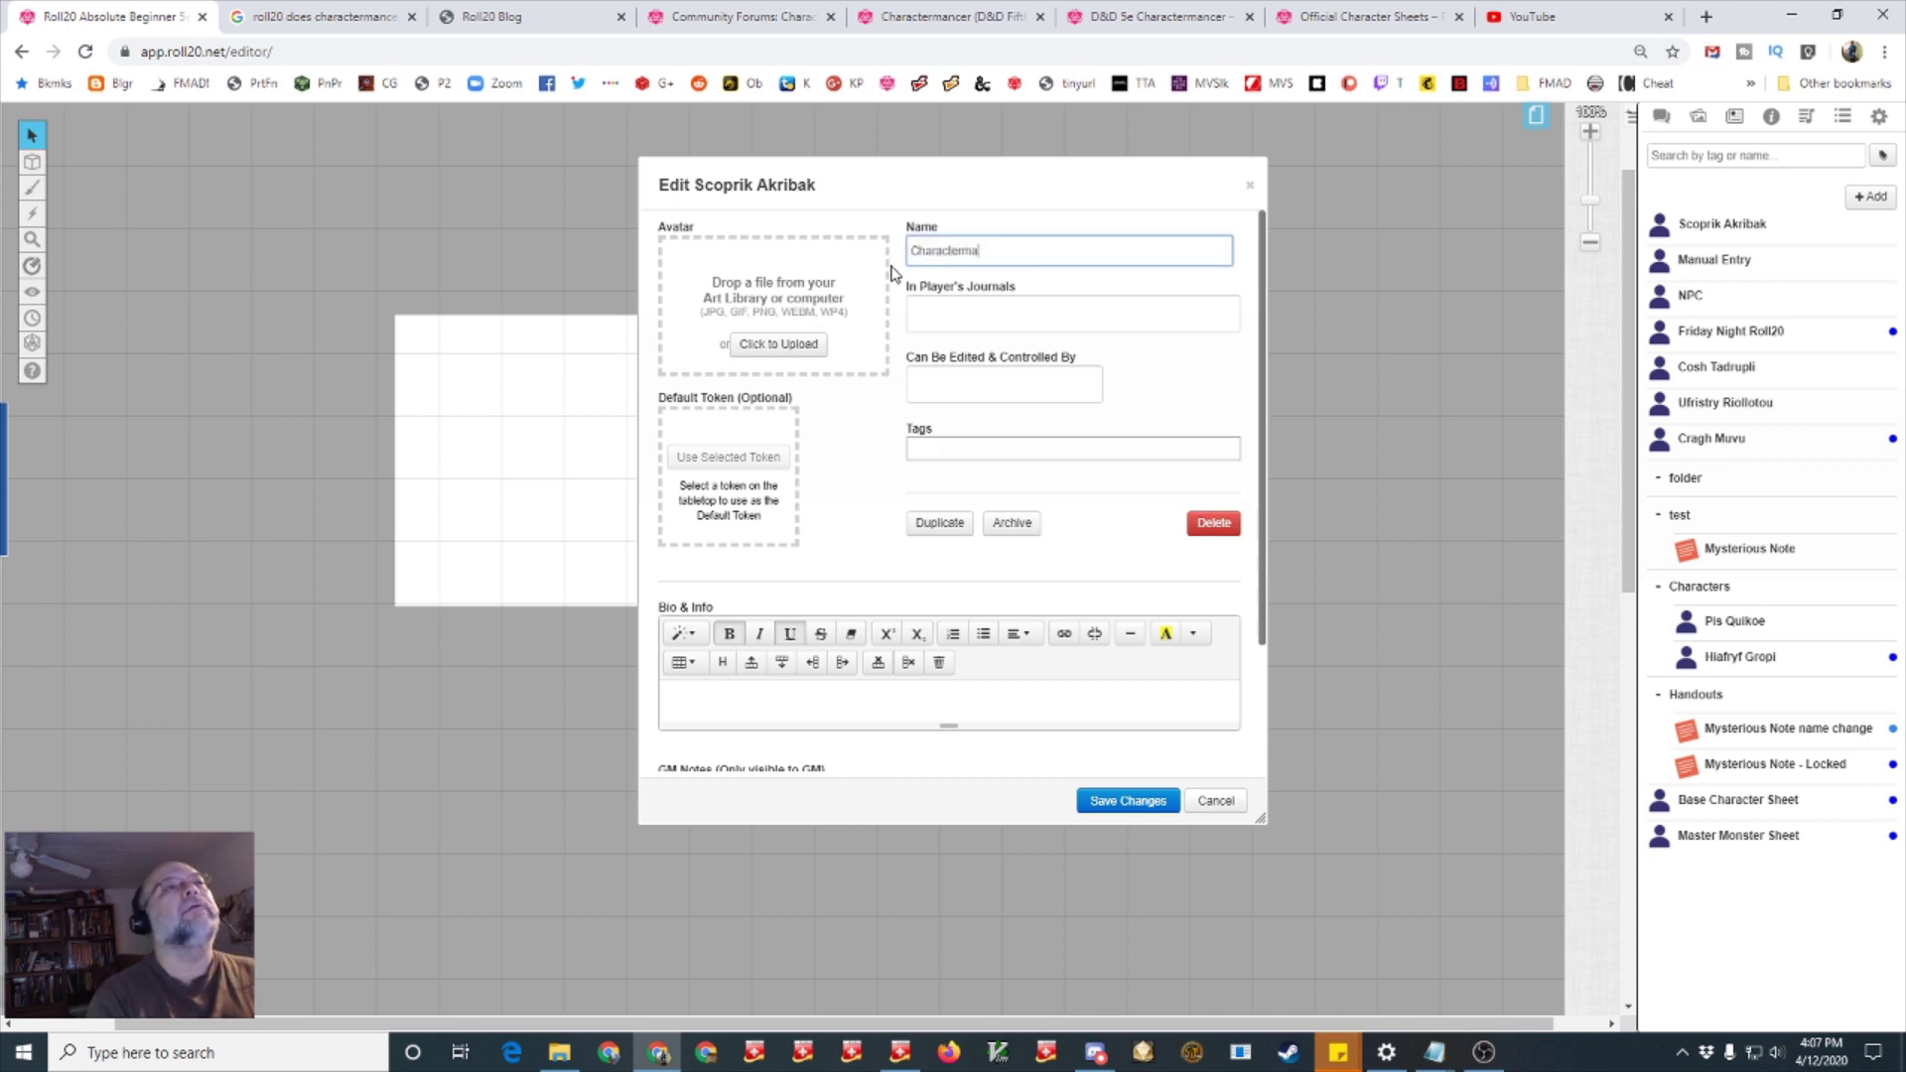
{"action": "type", "text": "ncer"}
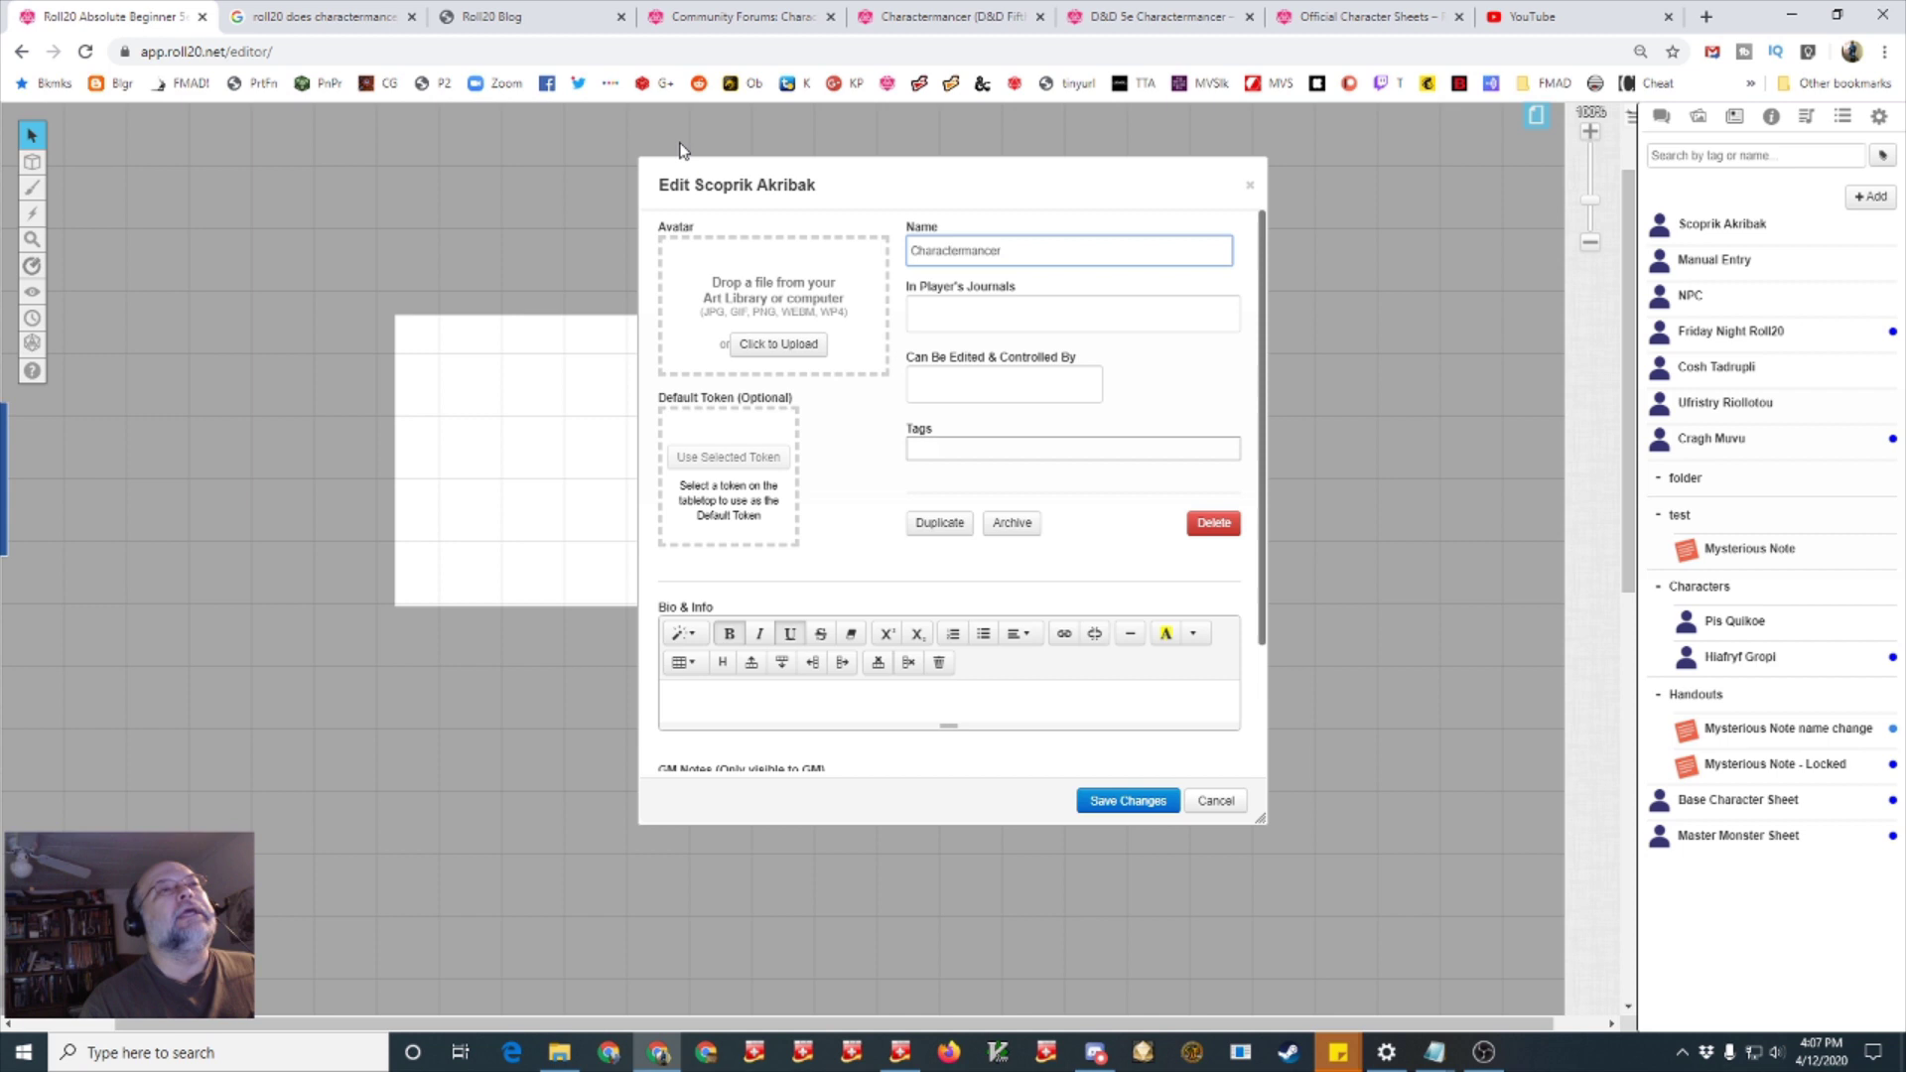
Make the character visible in the individual player's journal and editable by that same player, and save the changes
{"action": "left_click", "coordinate": [942, 317]}
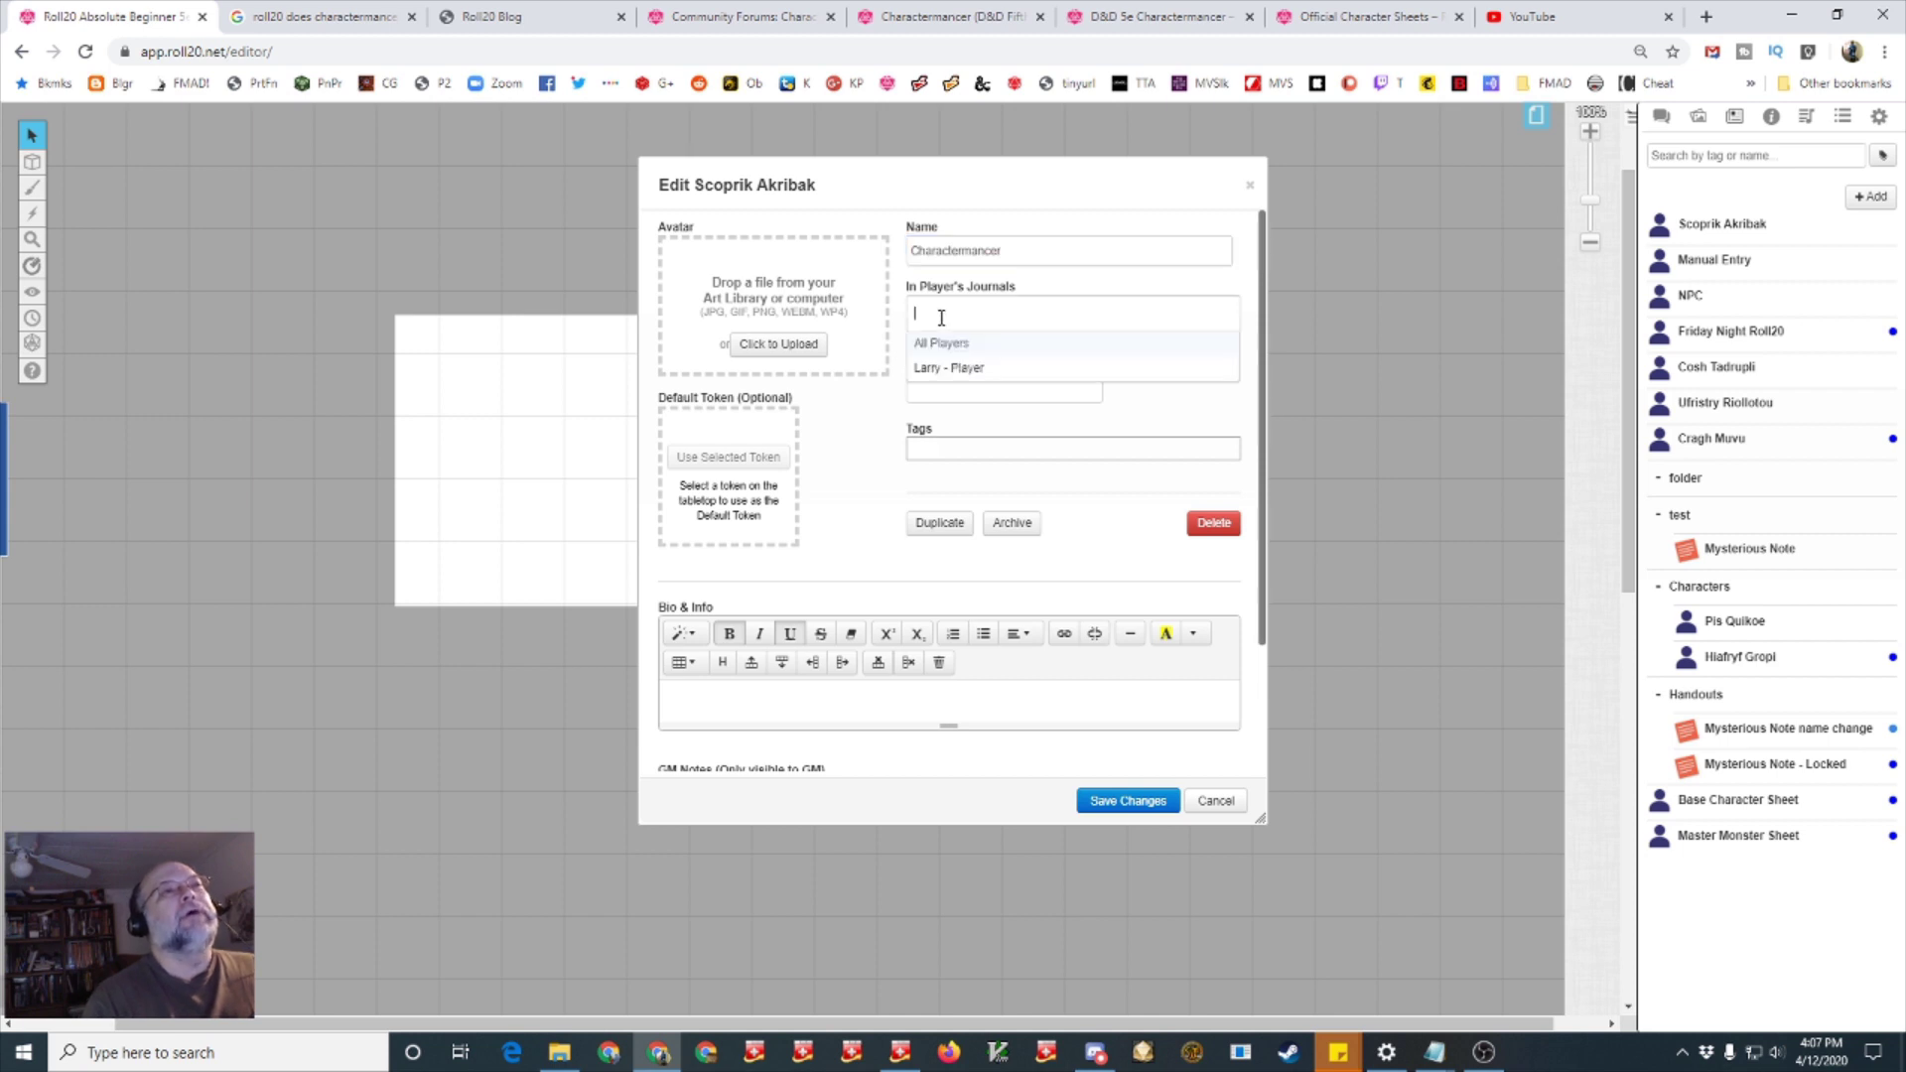
{"action": "left_click", "coordinate": [939, 368]}
{"action": "left_click", "coordinate": [941, 374]}
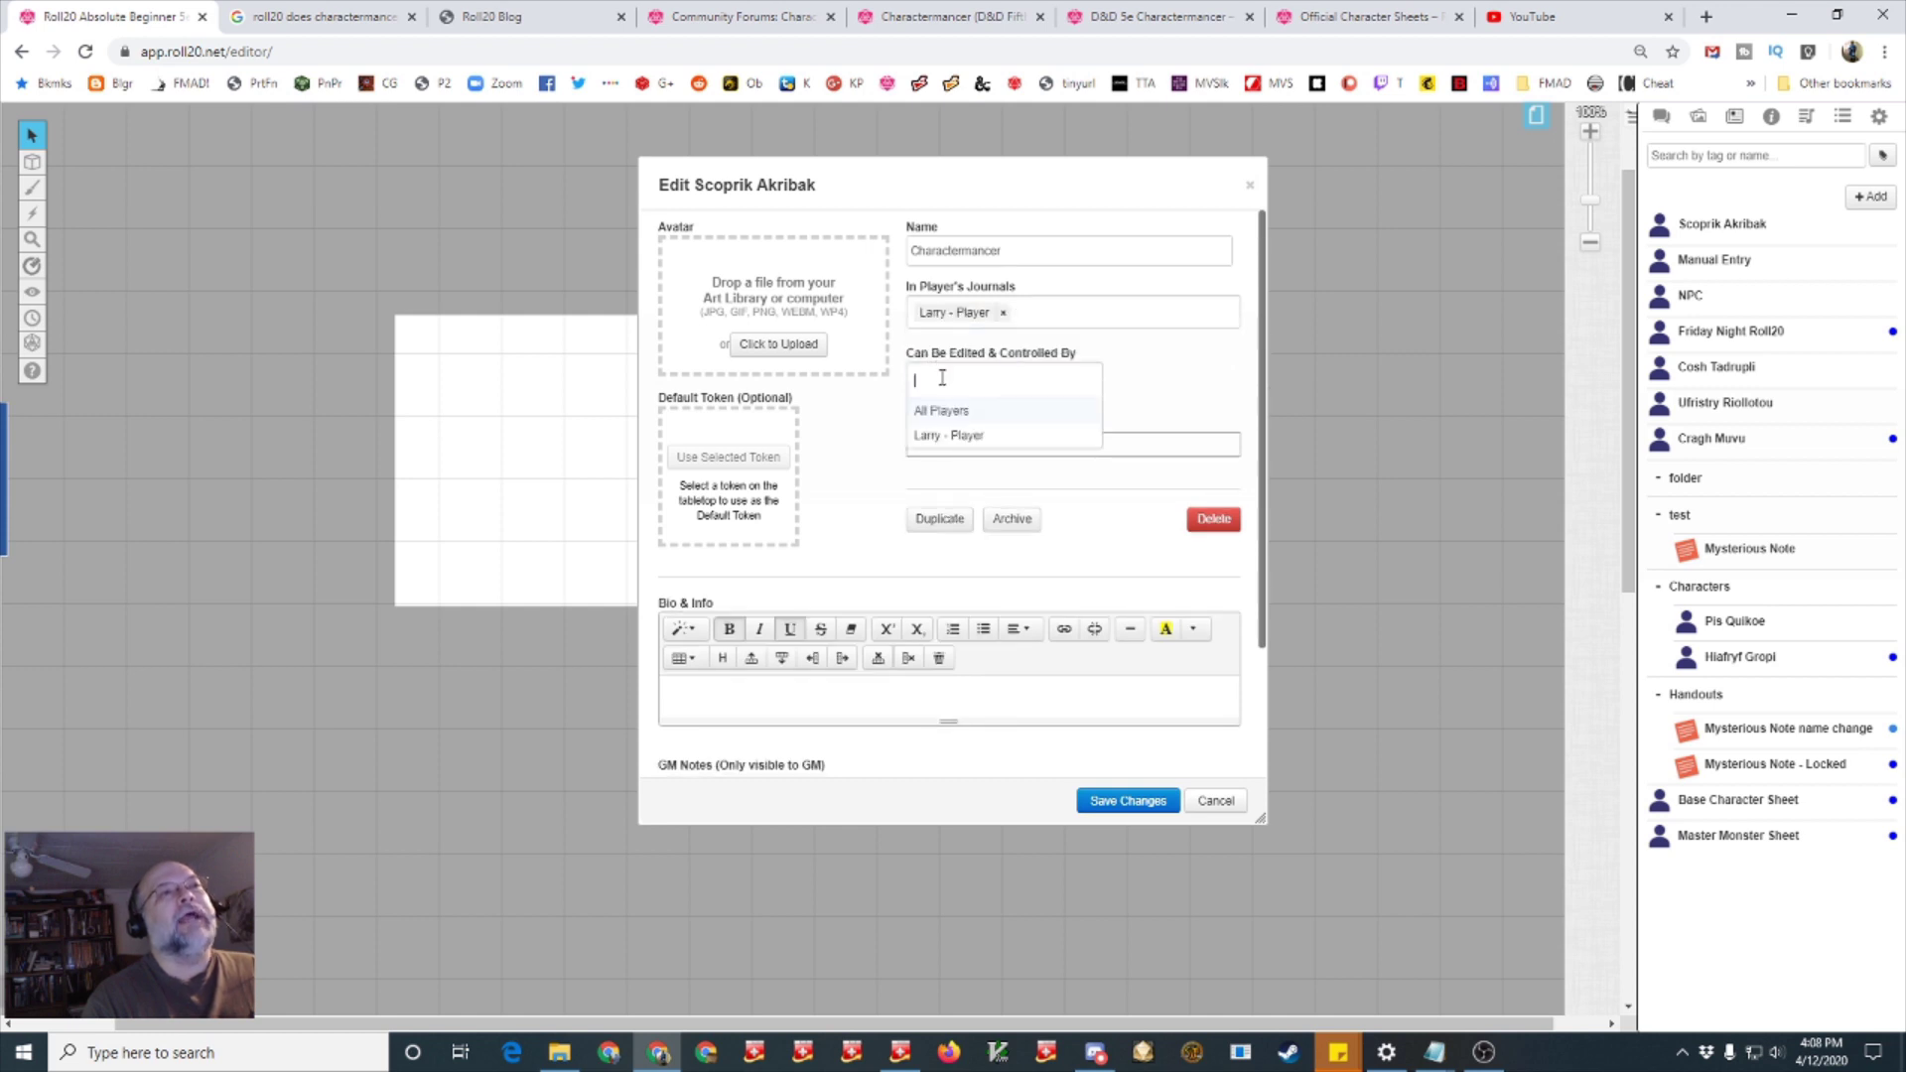
{"action": "left_click", "coordinate": [939, 437]}
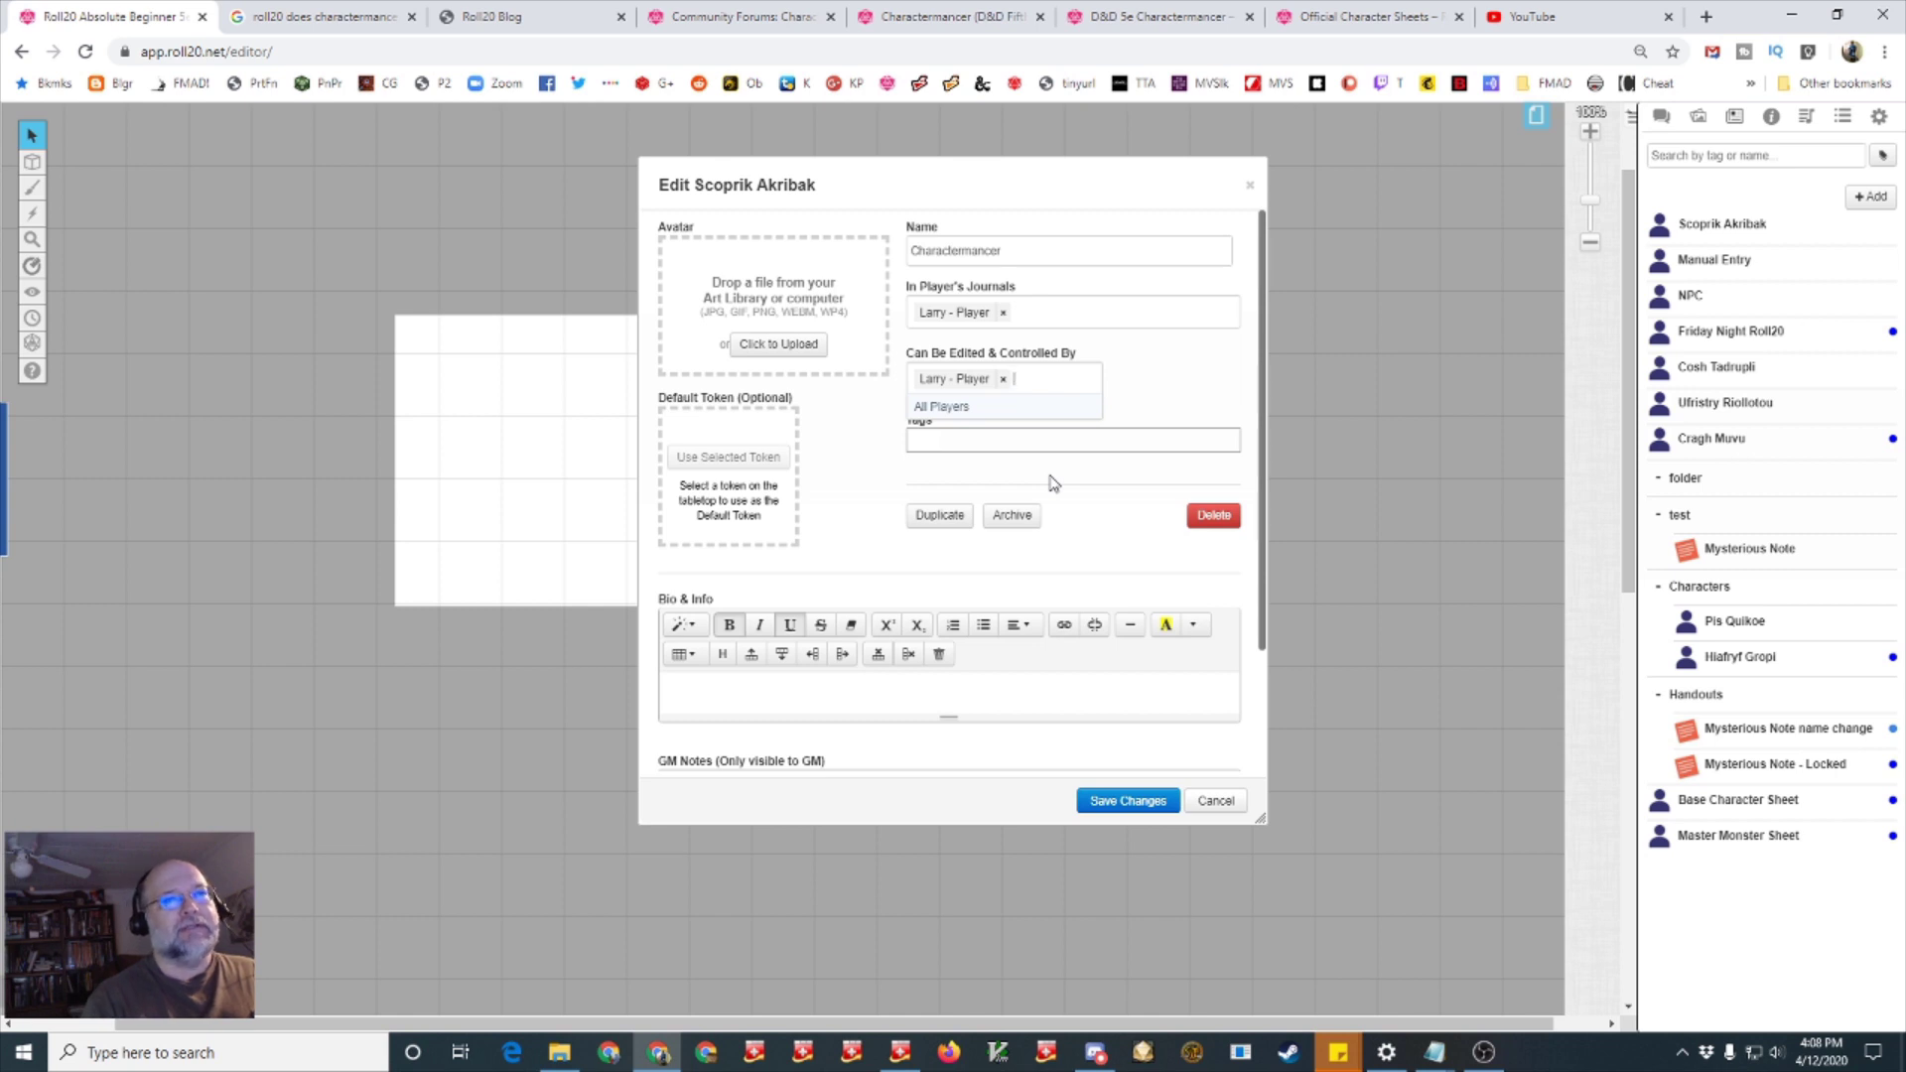
{"action": "left_click", "coordinate": [1129, 799]}
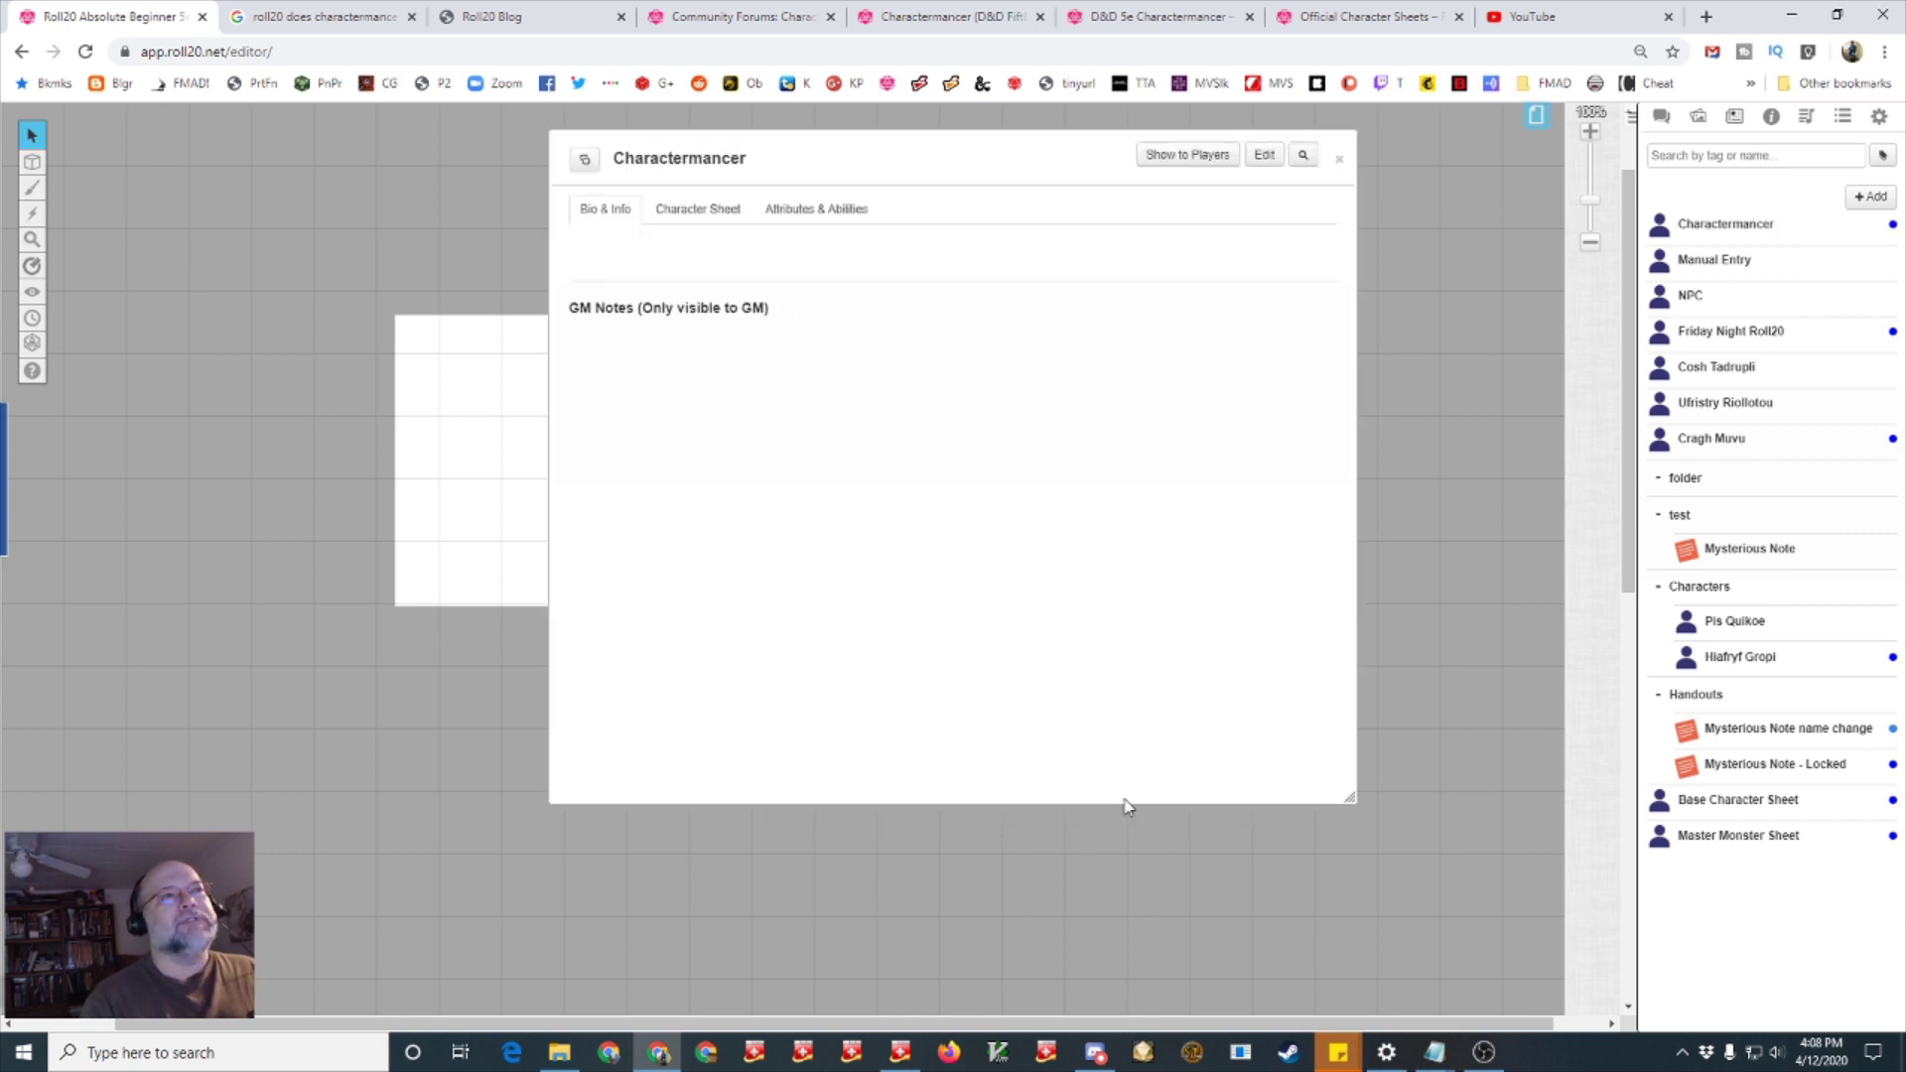
Start building the character with the Charactermancer from its character sheet and proceed to the race stage
{"action": "left_click", "coordinate": [673, 220]}
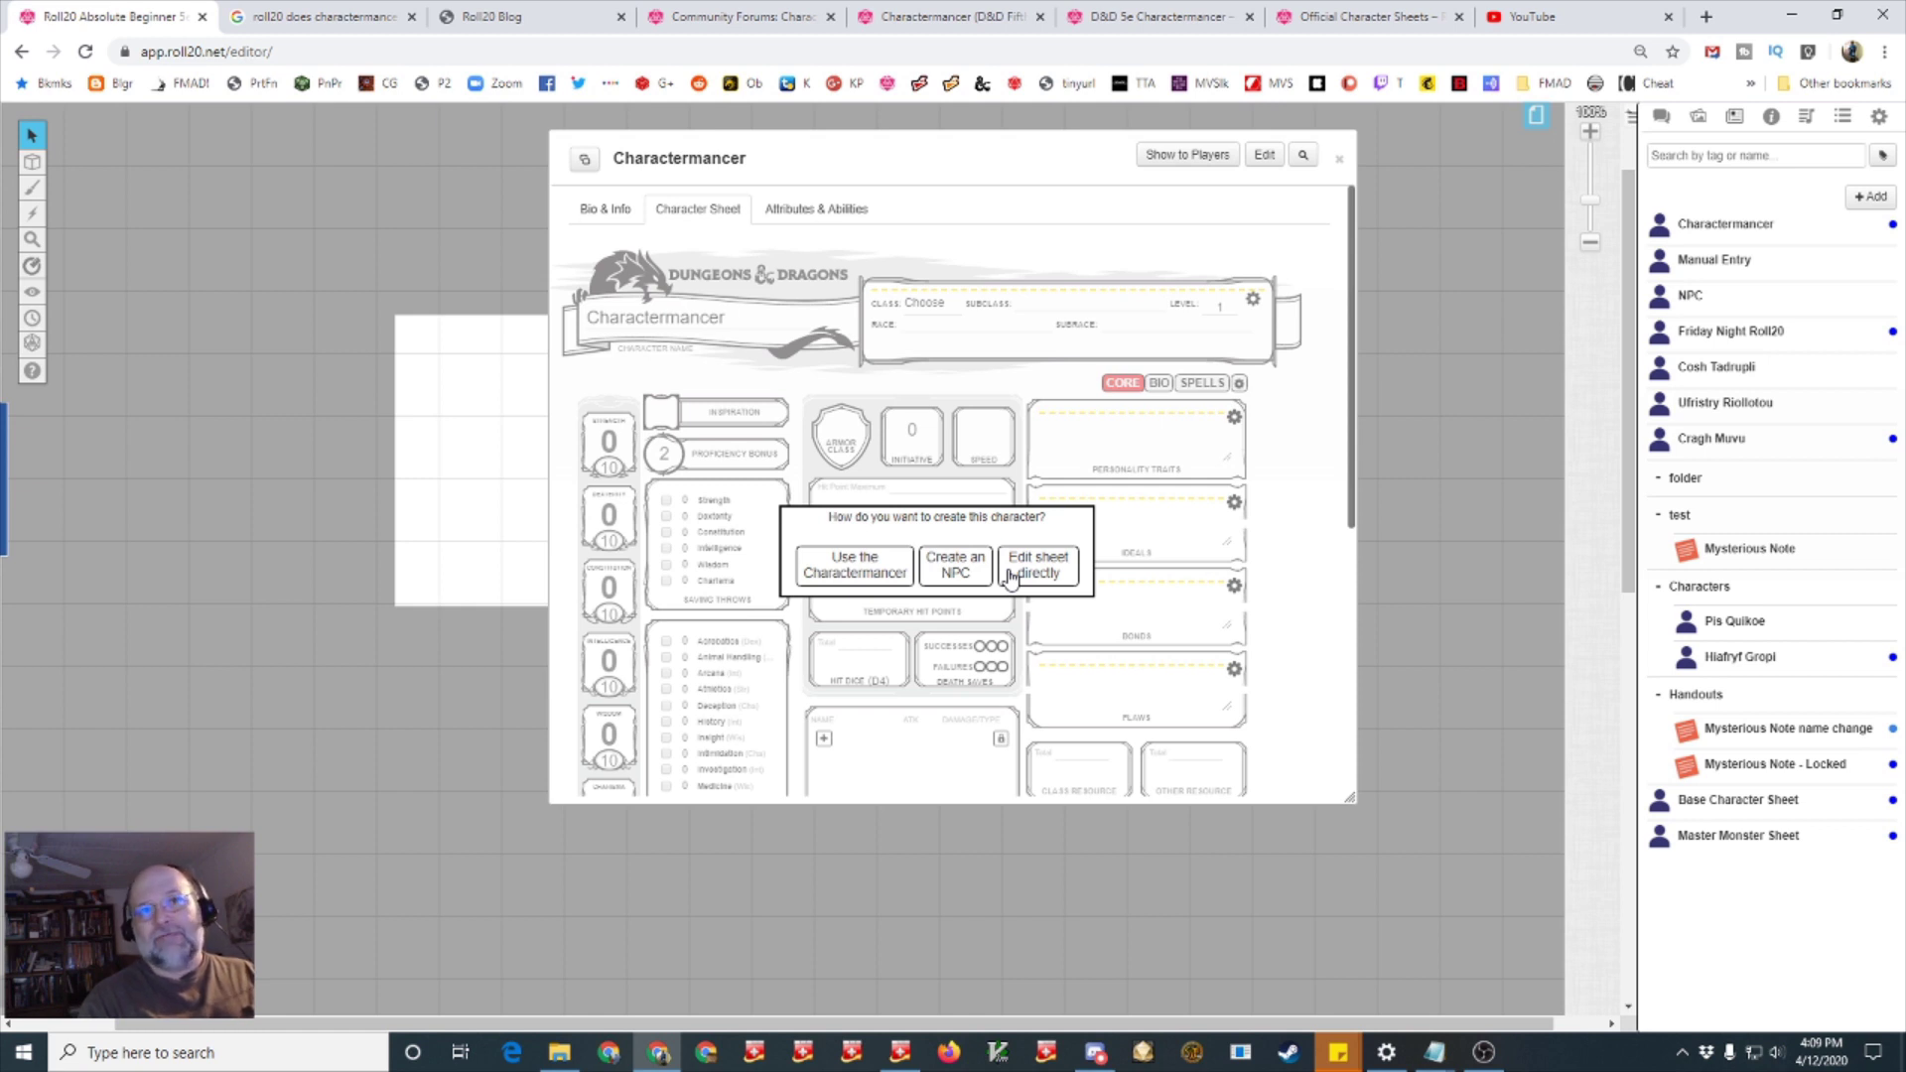
{"action": "left_click", "coordinate": [867, 573]}
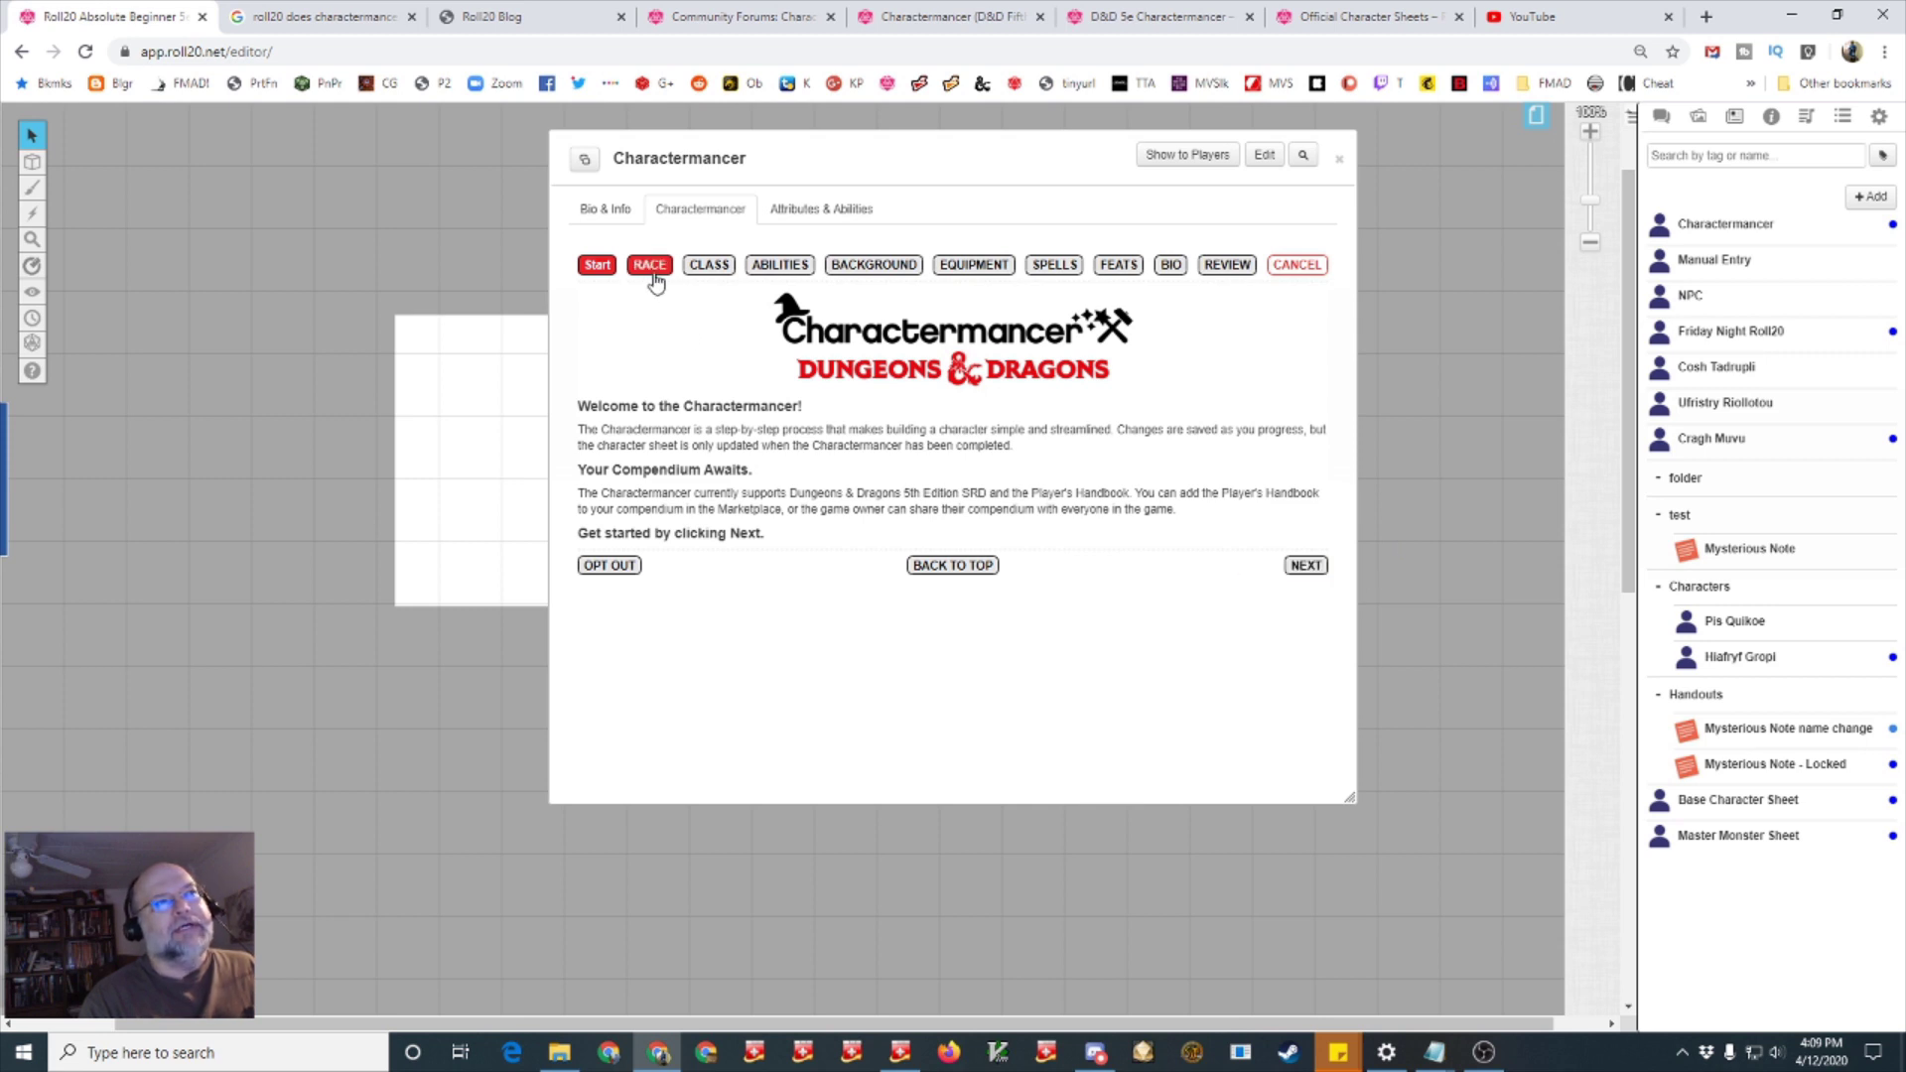
{"action": "left_click", "coordinate": [1306, 566]}
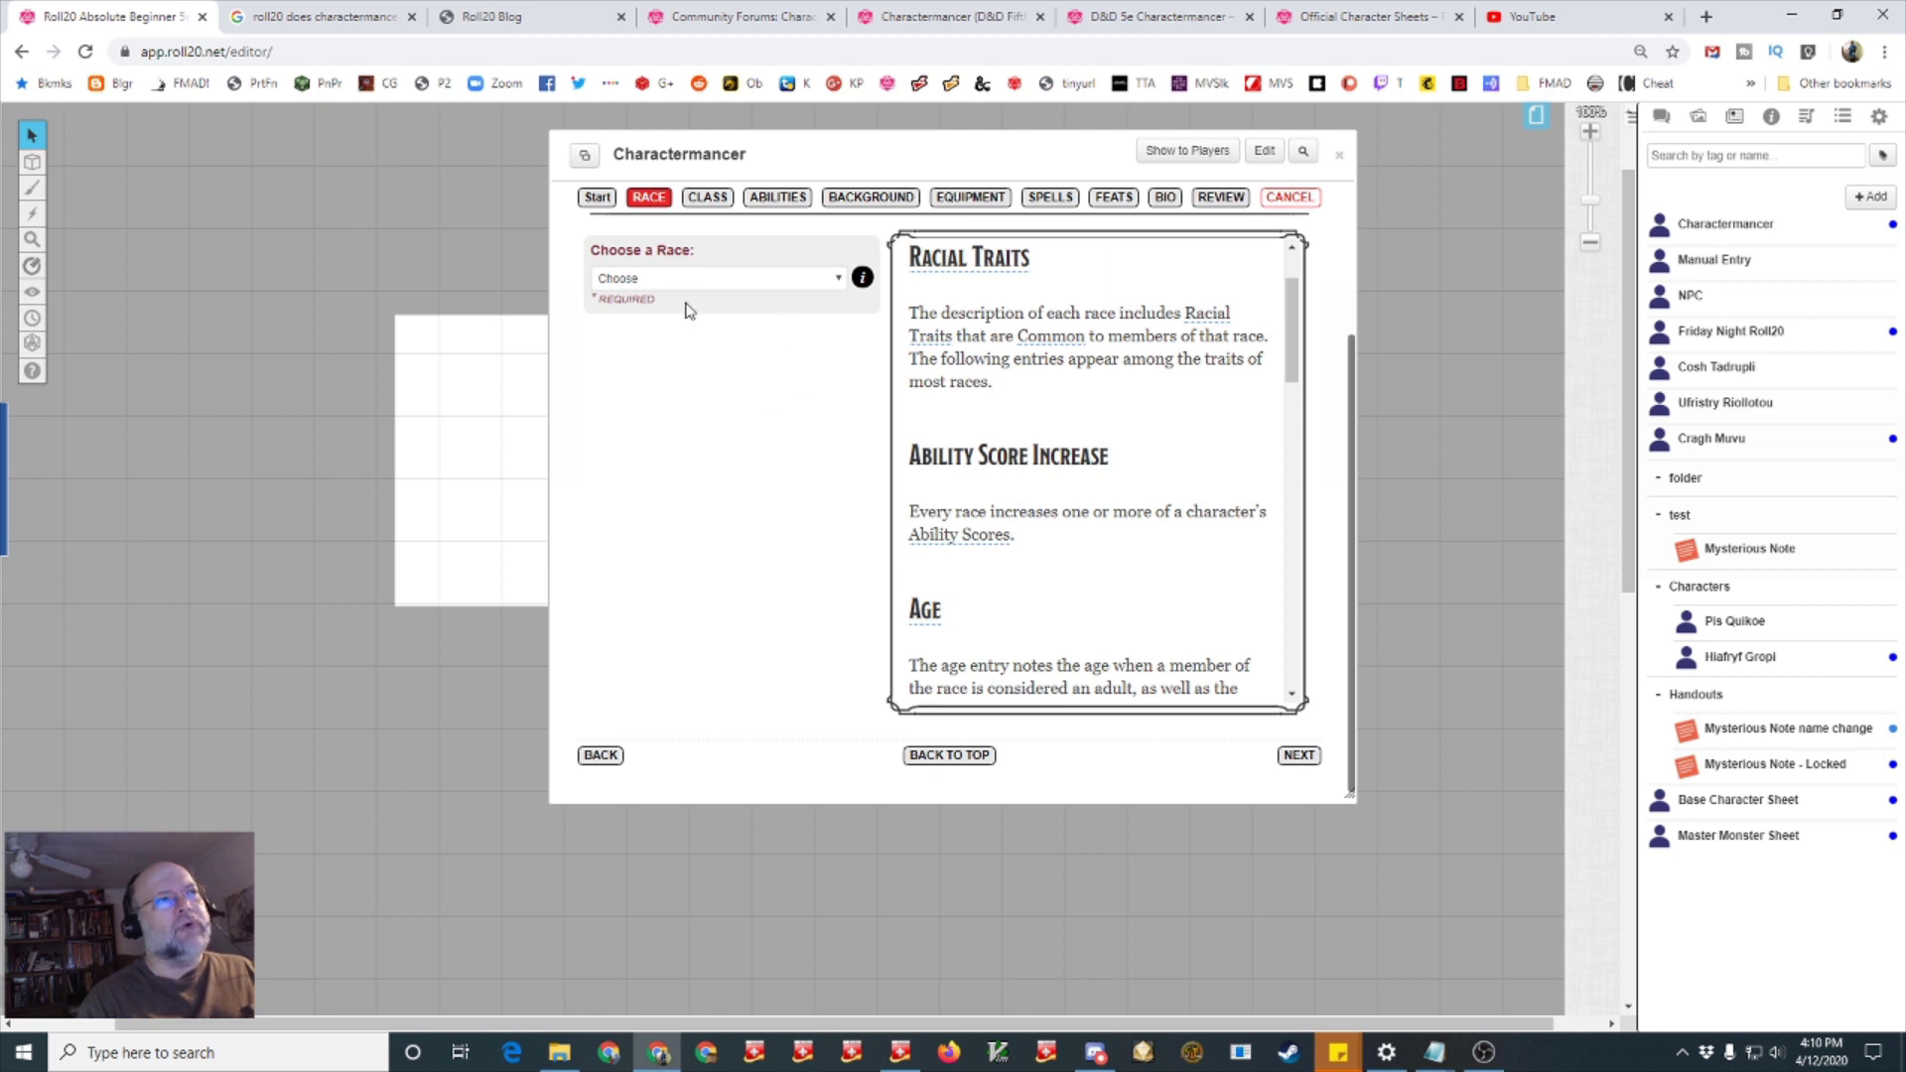
Choose Dwarf (SRD) as the character's race
{"action": "left_click", "coordinate": [840, 281]}
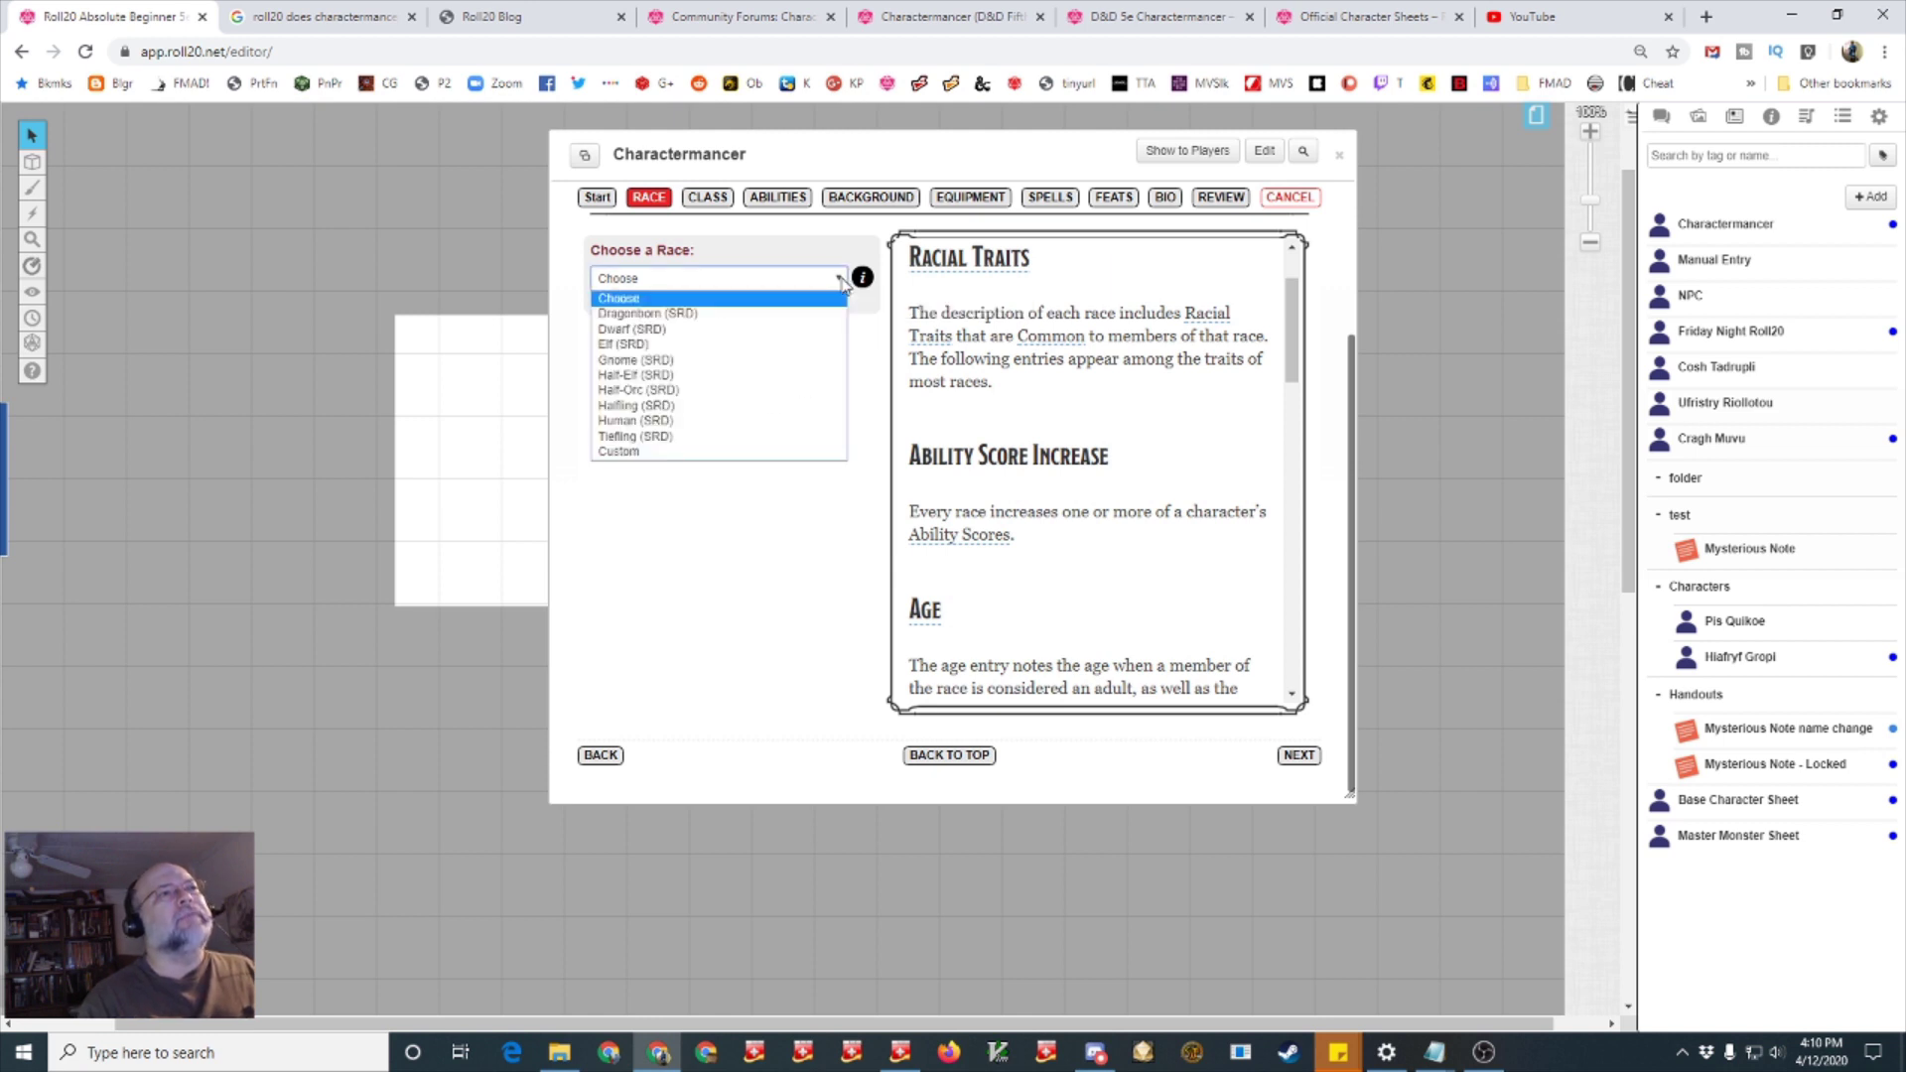
{"action": "left_click", "coordinate": [671, 329]}
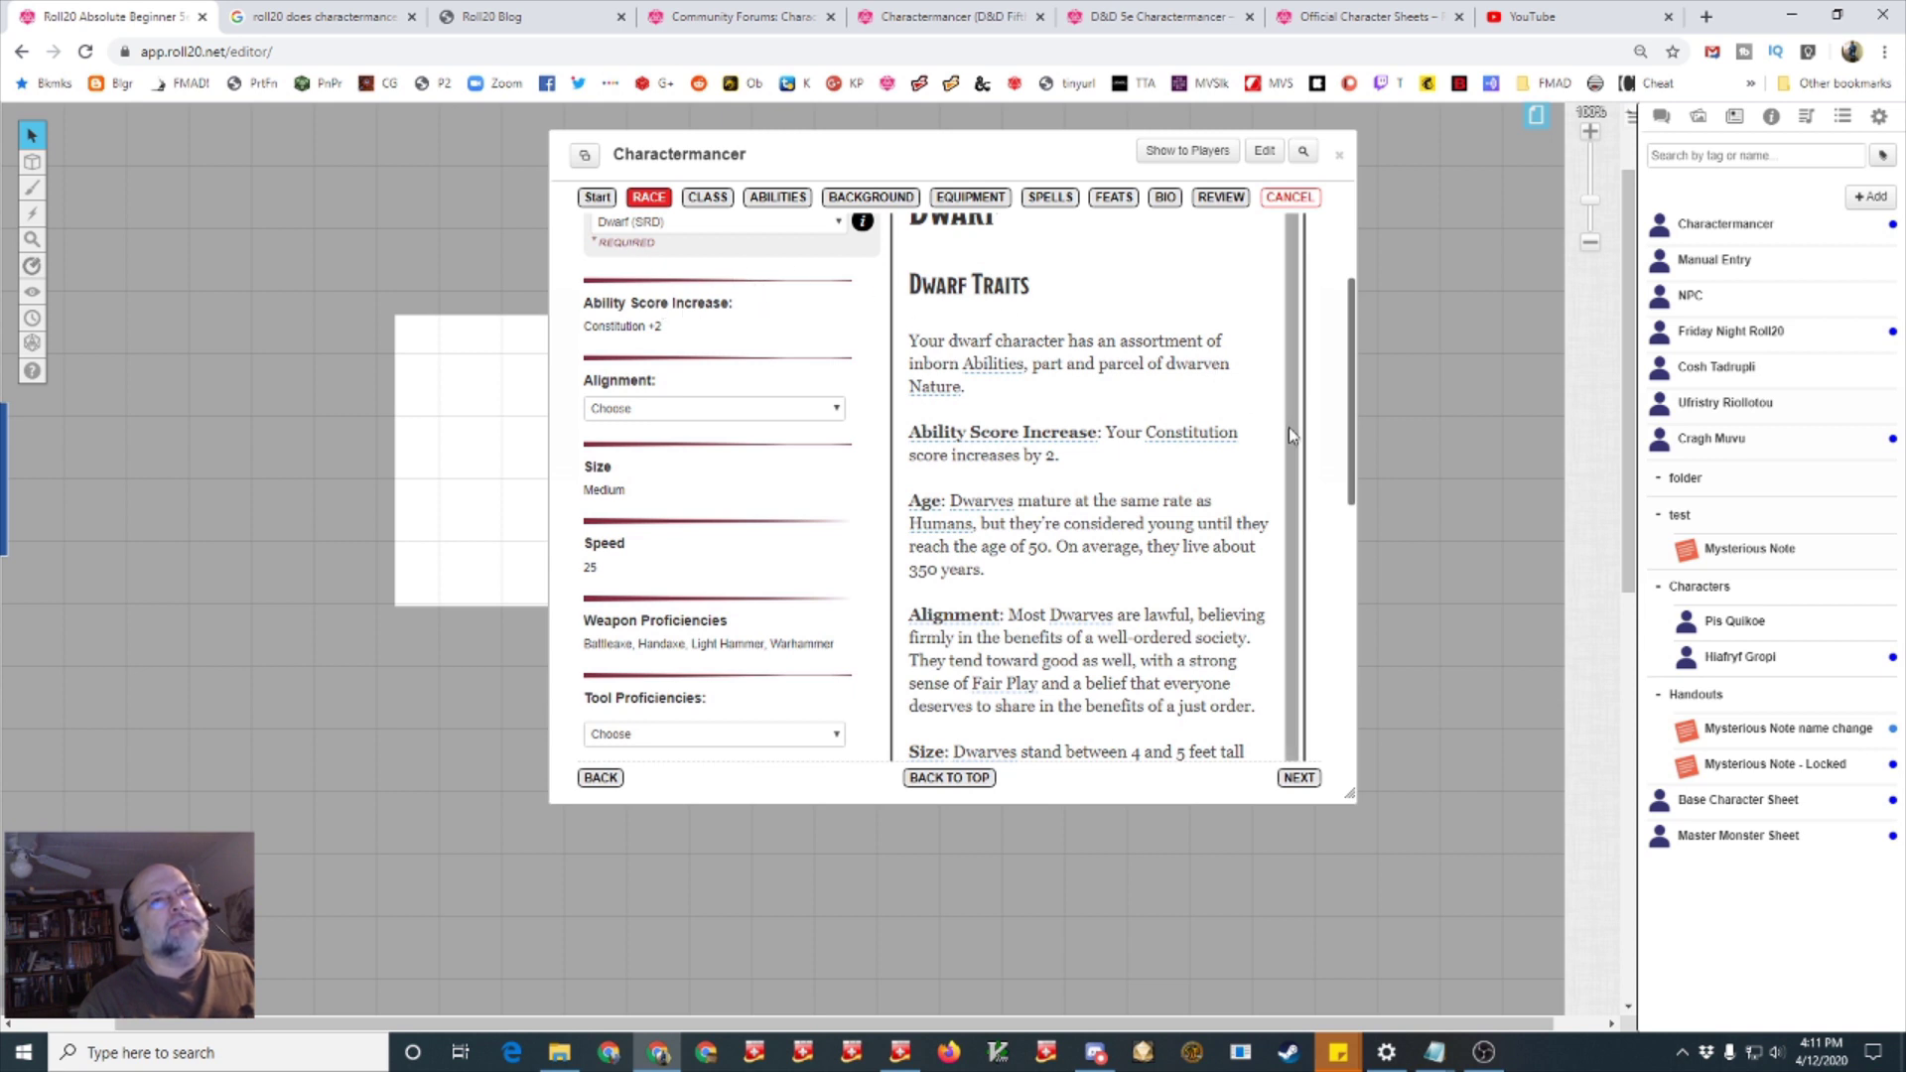
{"action": "scroll", "coordinate": [1293, 440], "scroll_direction": "up", "scroll_amount": 1}
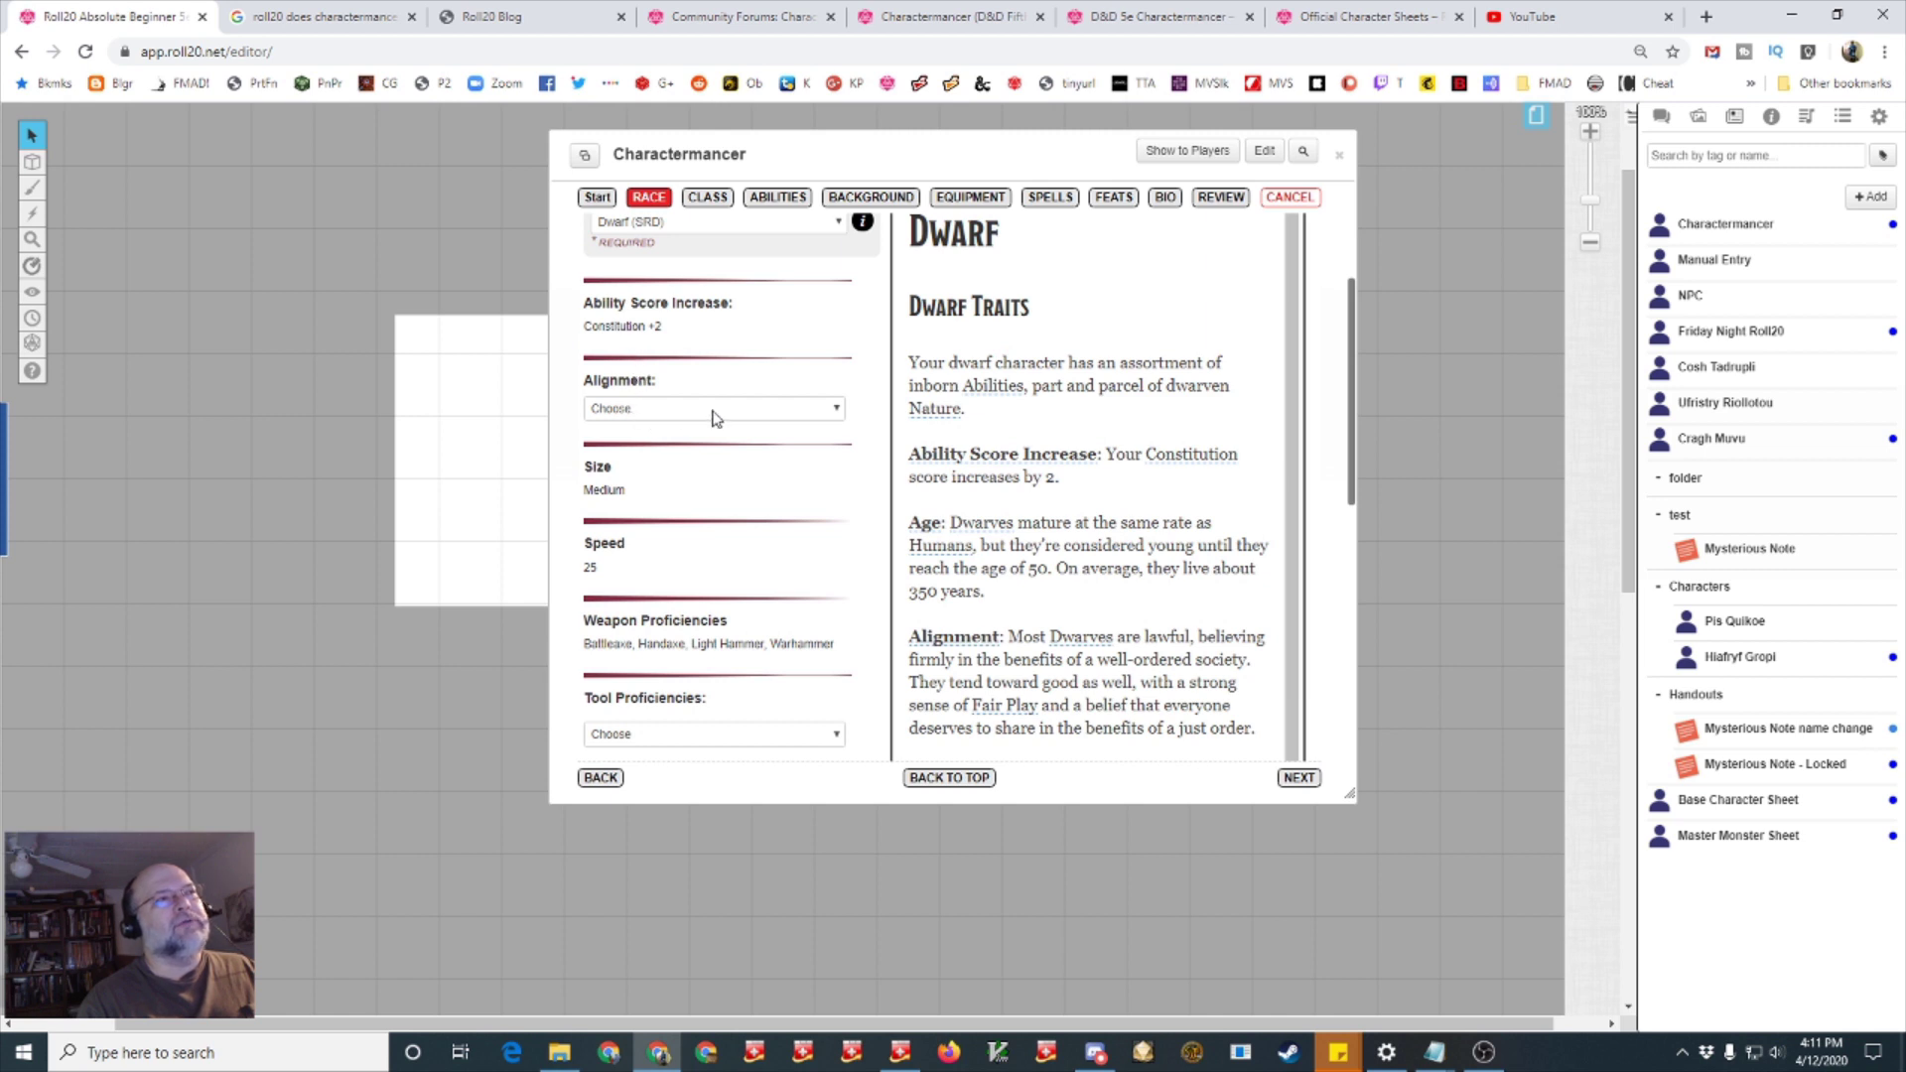
Set the dwarf's alignment to Lawful Good and the tool proficiency to Smith's Tools
{"action": "left_click", "coordinate": [837, 415]}
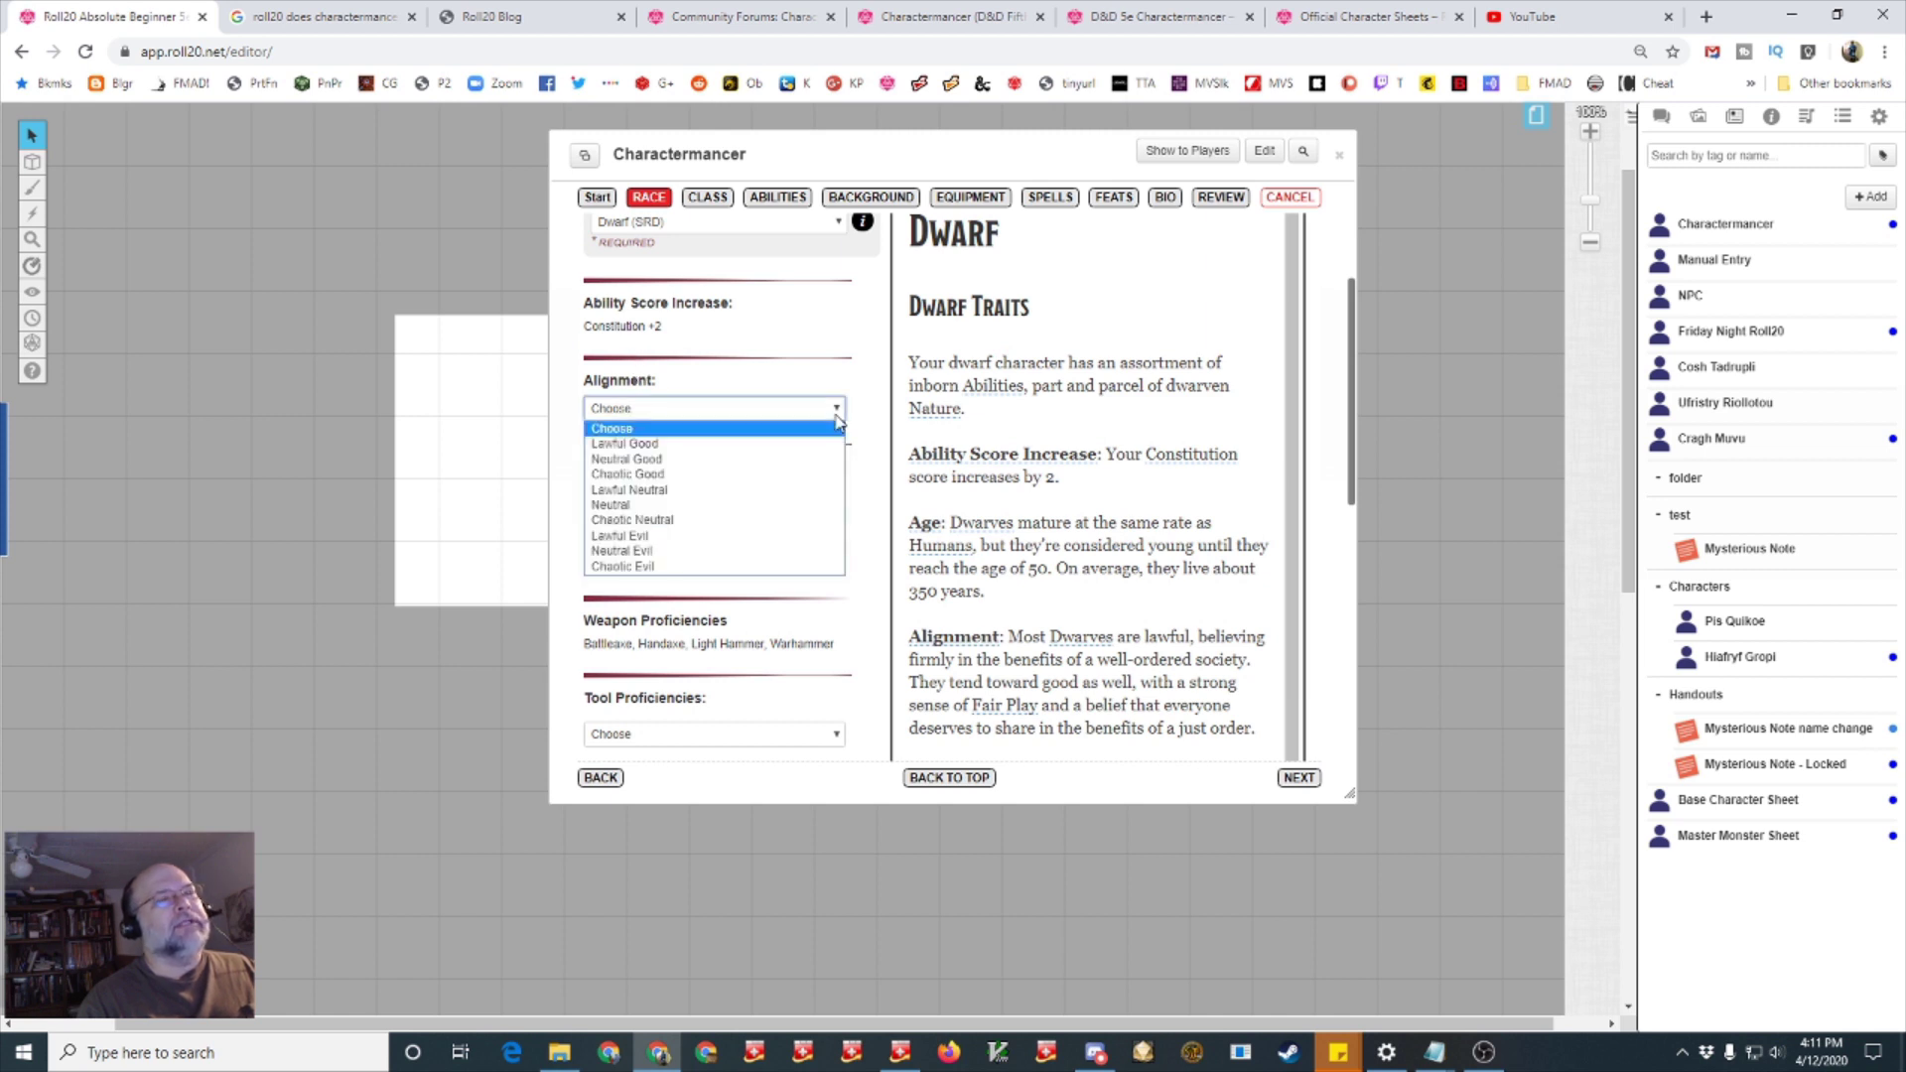
{"action": "left_click", "coordinate": [756, 446]}
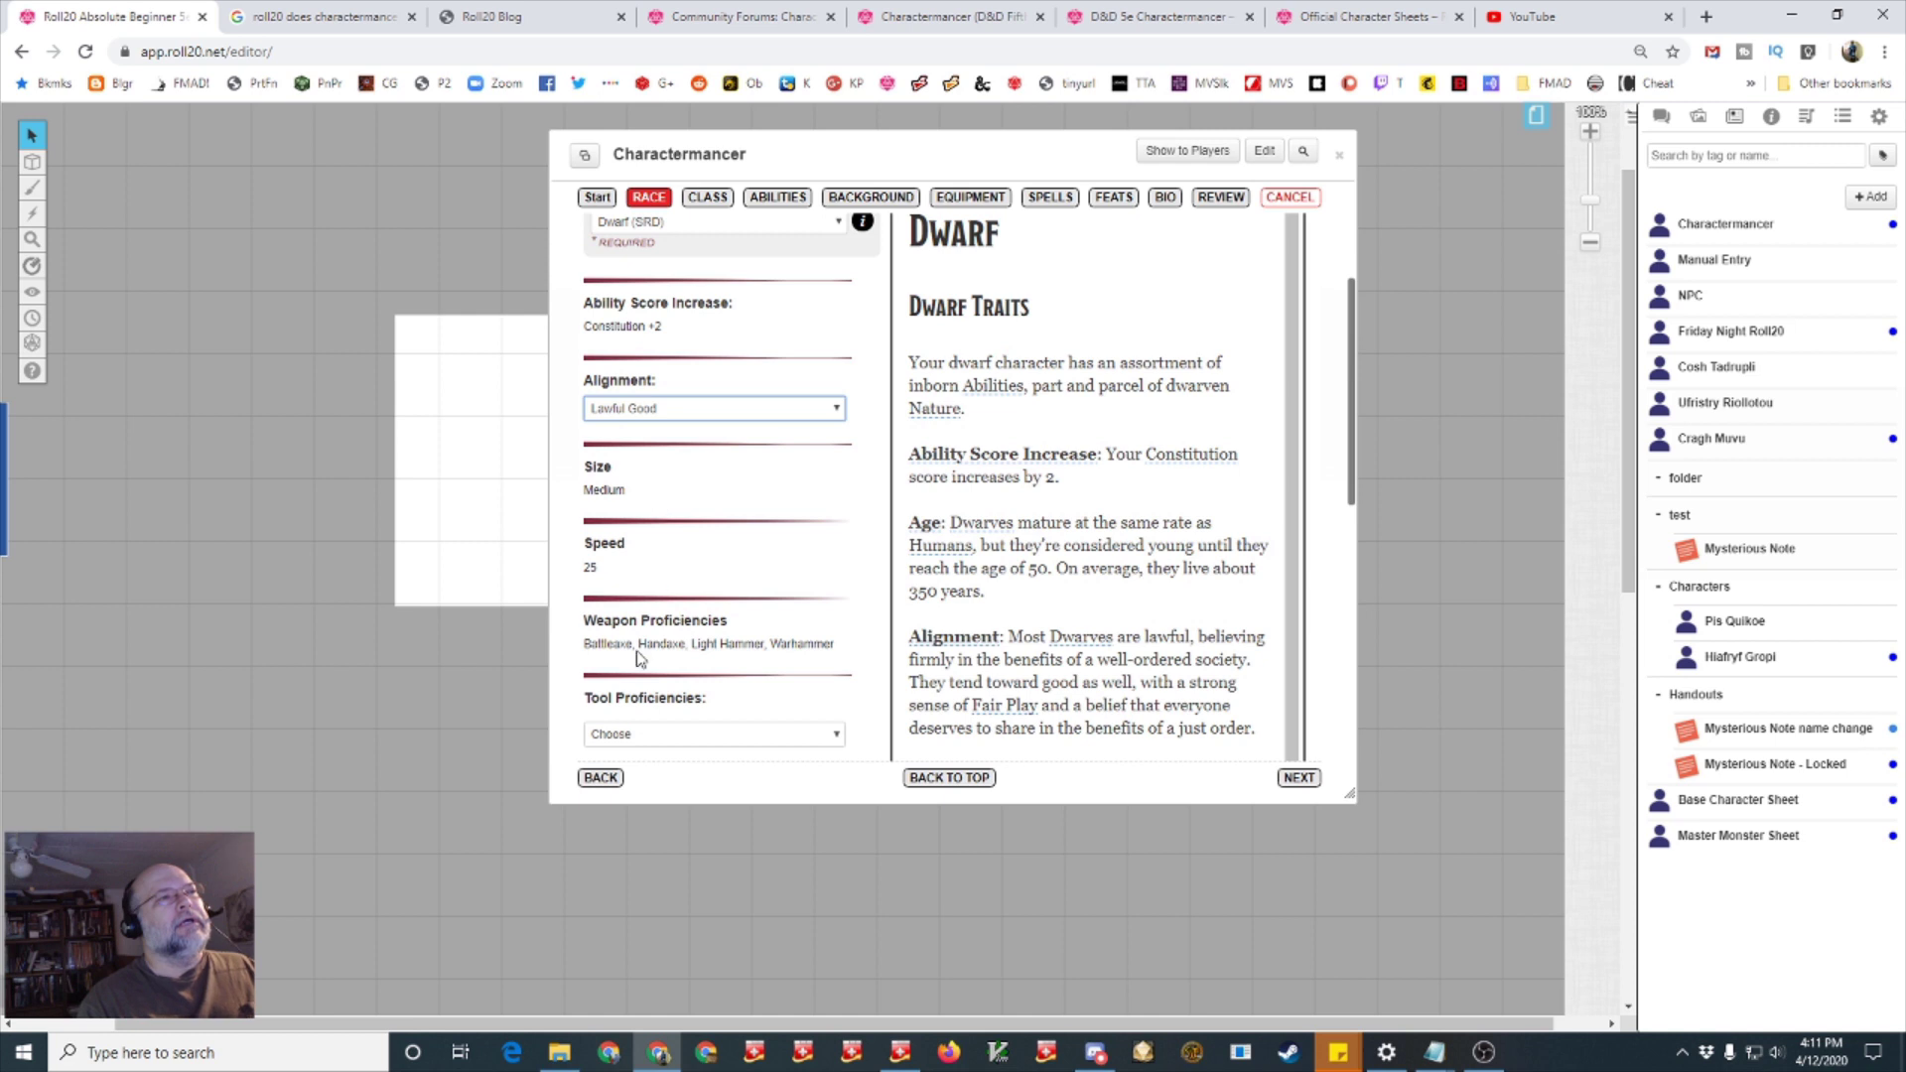
{"action": "left_click", "coordinate": [837, 736]}
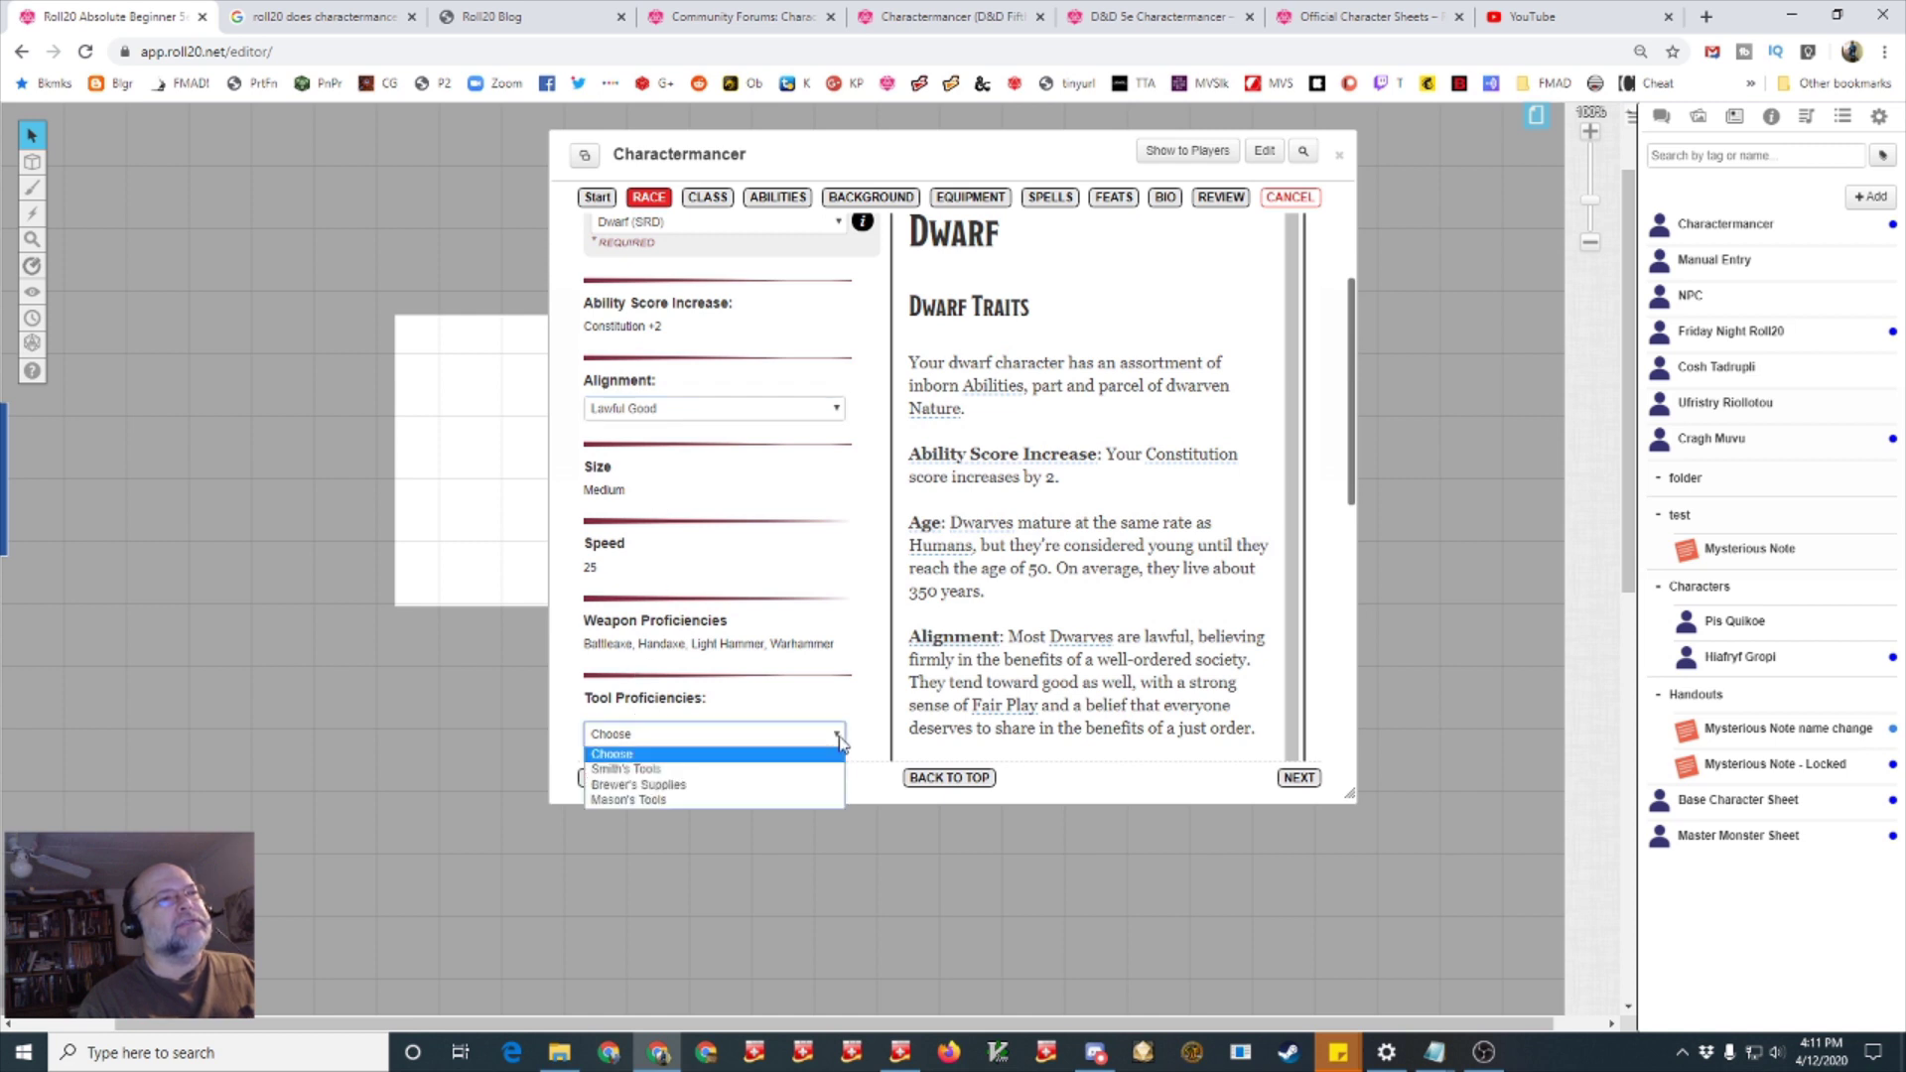
{"action": "left_click", "coordinate": [805, 771]}
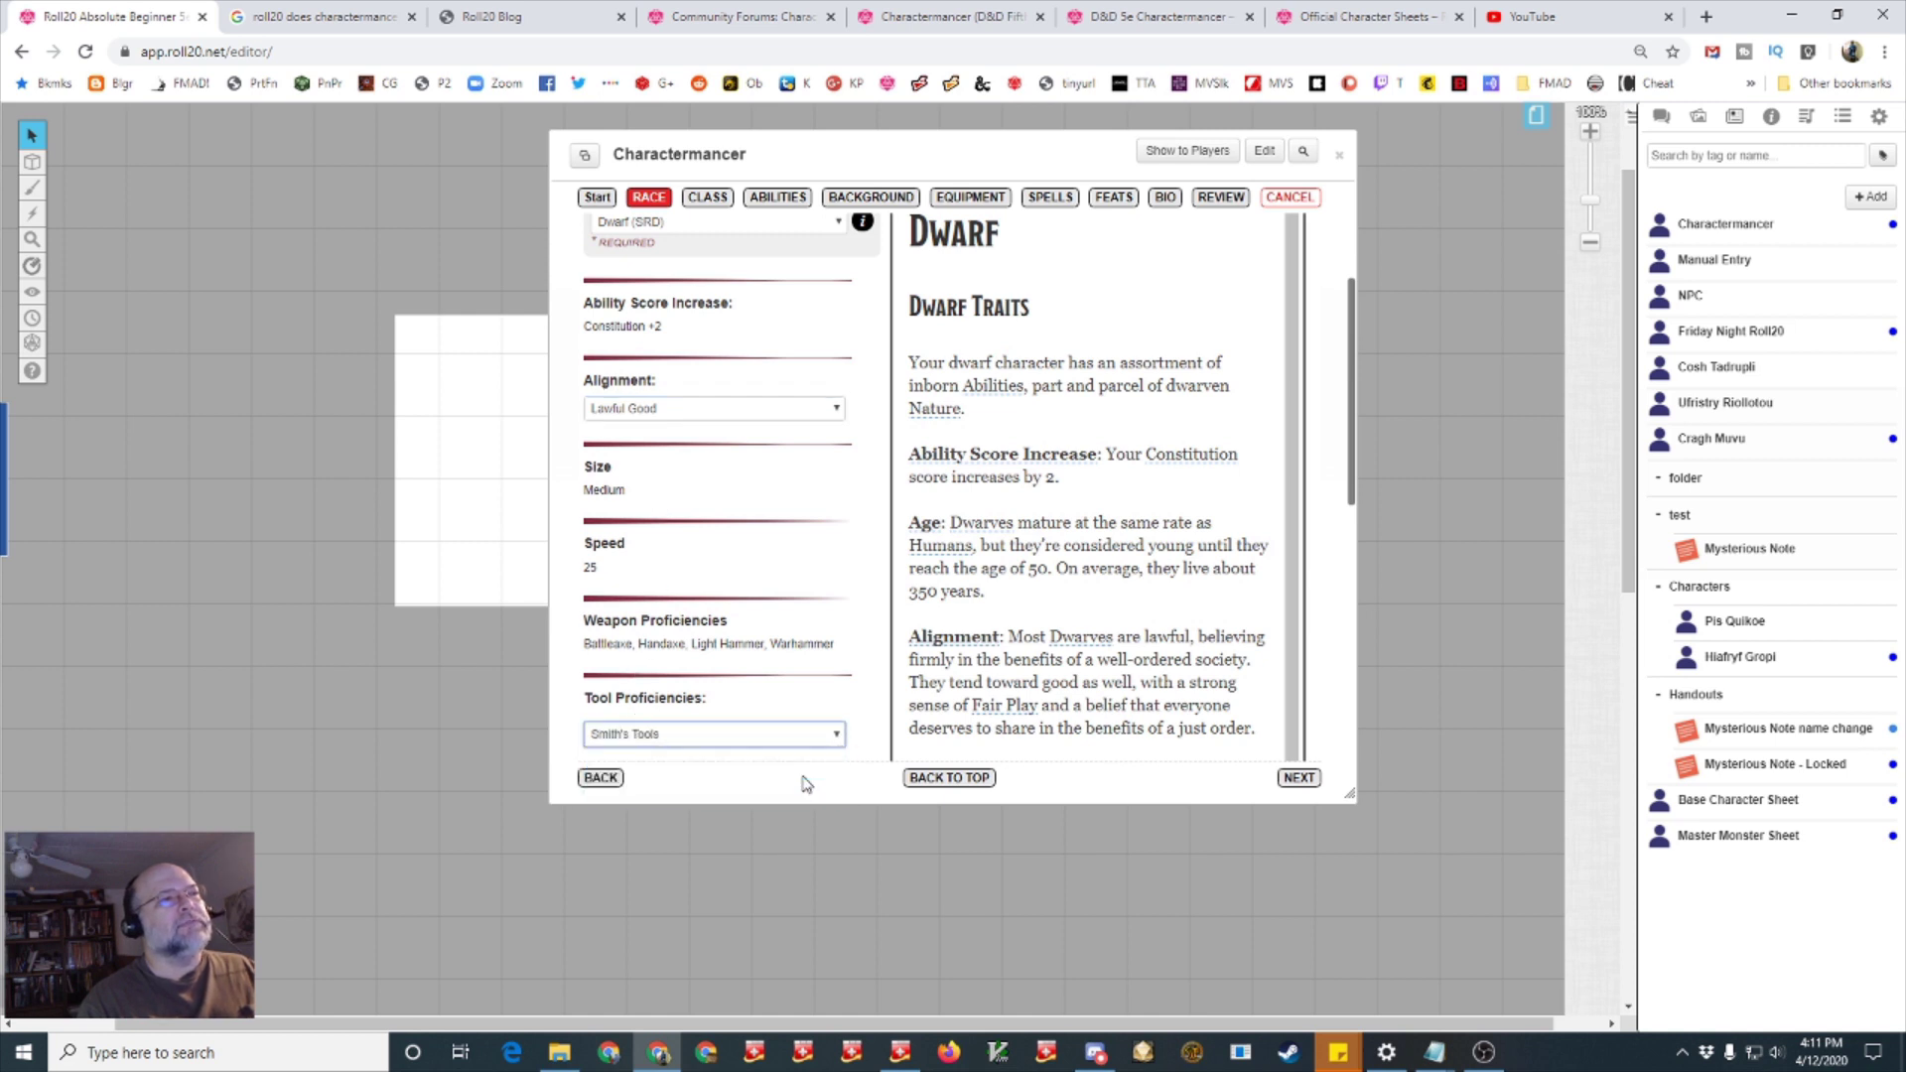
Choose Hill Dwarf (SRD) as the subrace and review the resulting racial traits
{"action": "scroll", "coordinate": [804, 695], "scroll_direction": "down", "scroll_amount": 3}
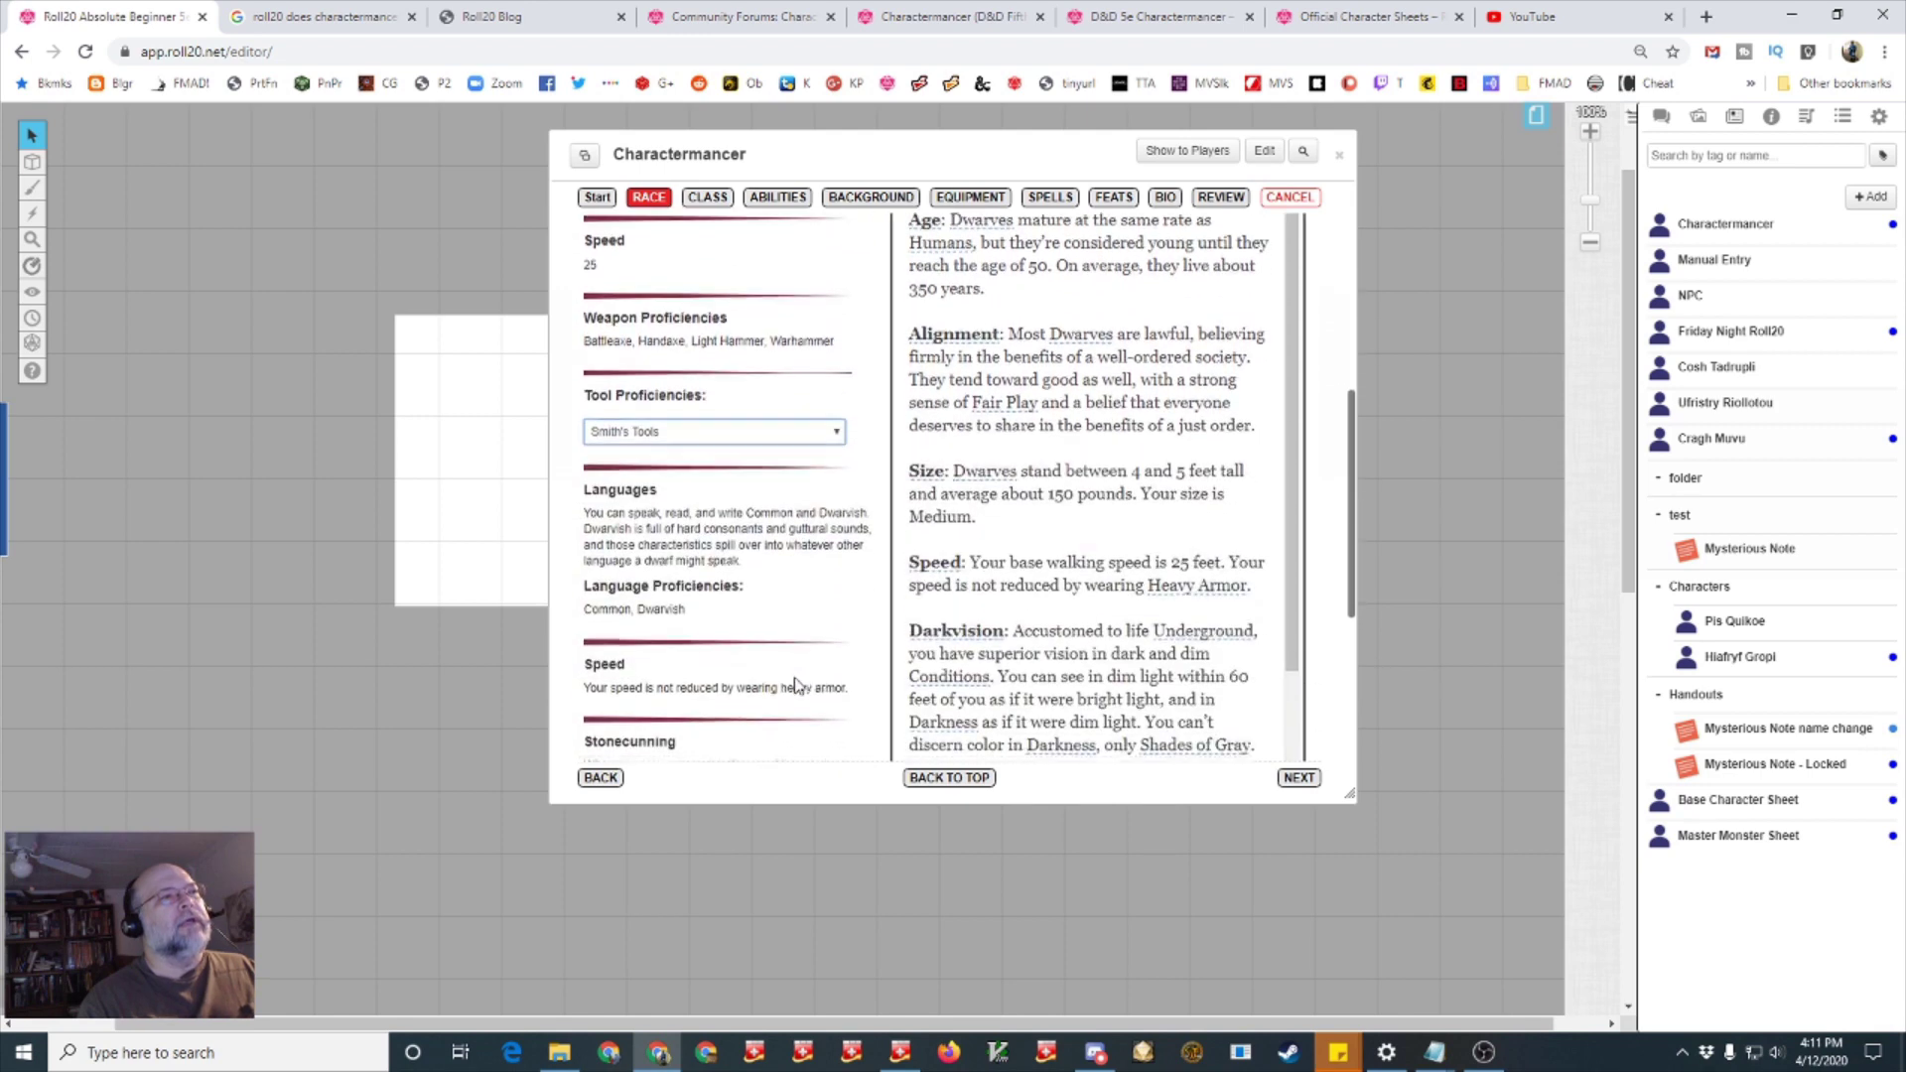
{"action": "scroll", "coordinate": [799, 685], "scroll_direction": "down", "scroll_amount": 1}
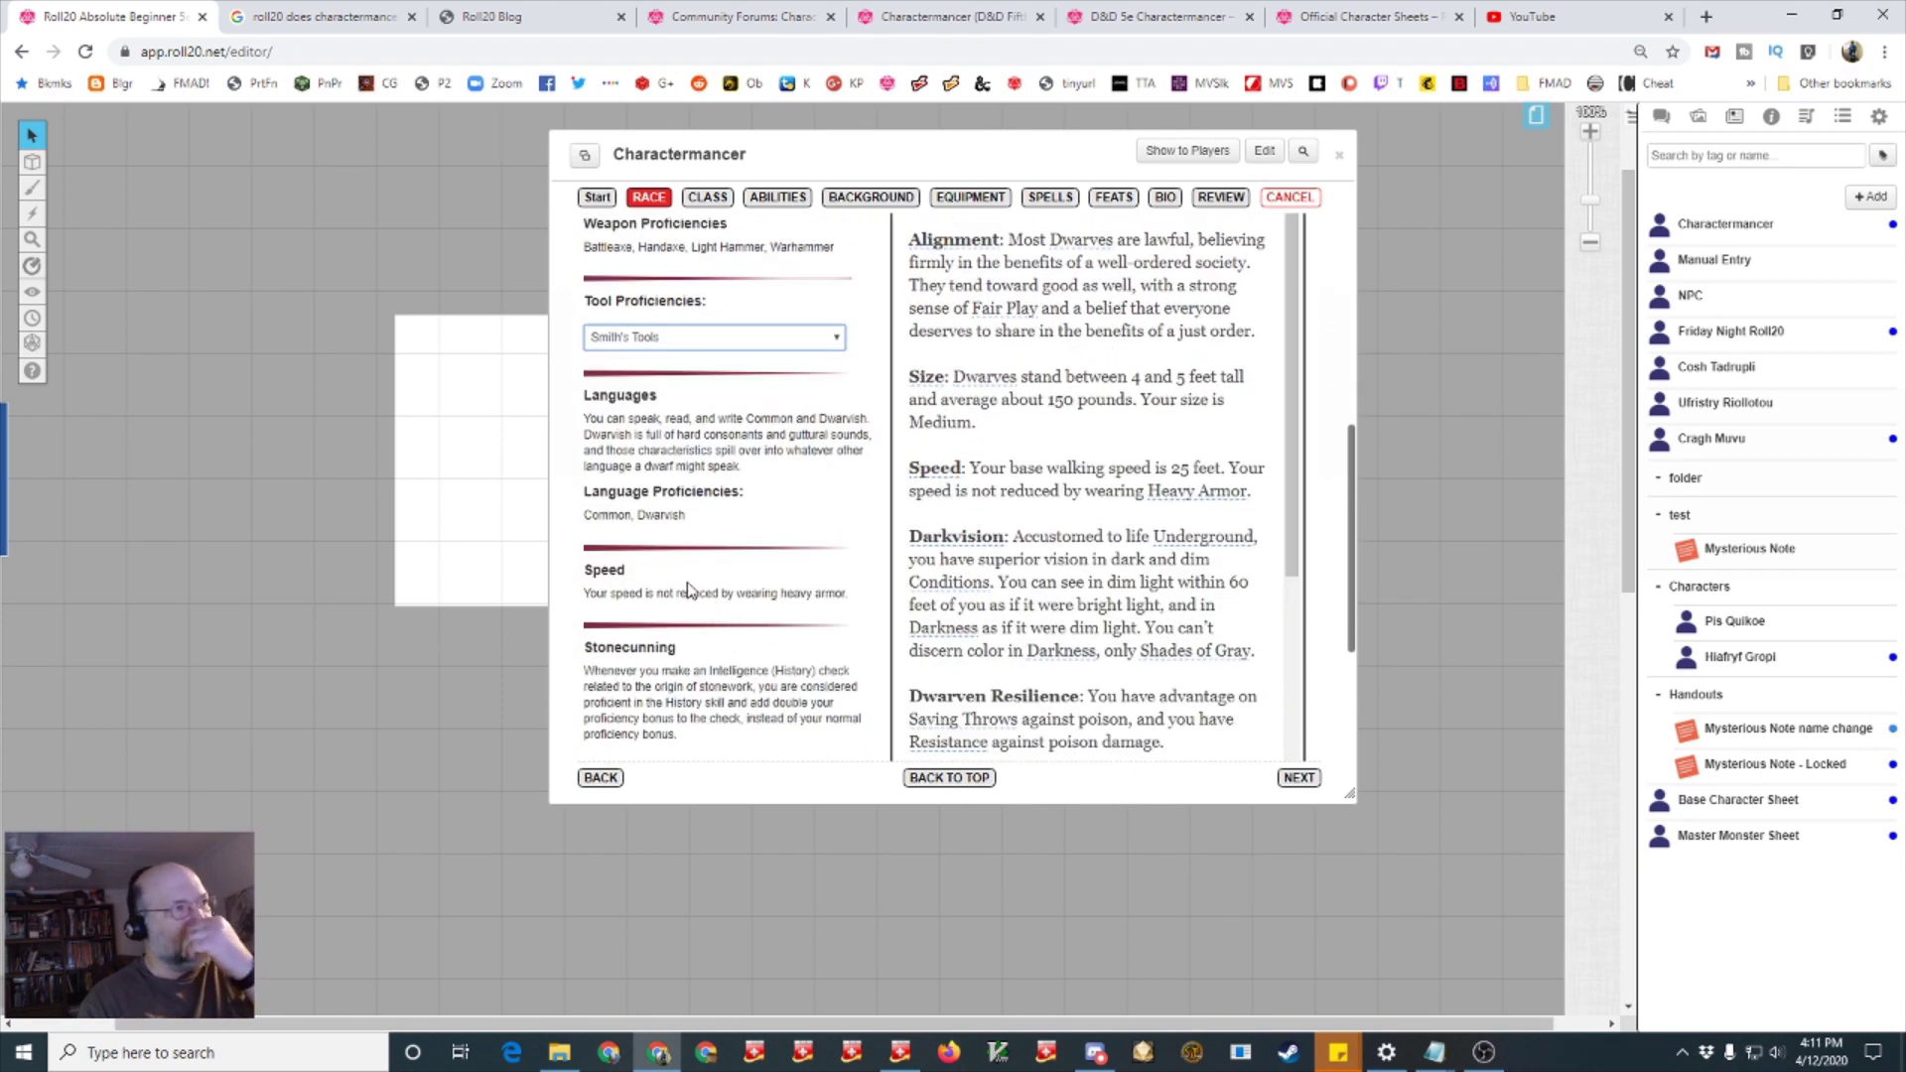
{"action": "scroll", "coordinate": [692, 596], "scroll_direction": "down", "scroll_amount": 1}
{"action": "scroll", "coordinate": [692, 596], "scroll_direction": "down", "scroll_amount": 3}
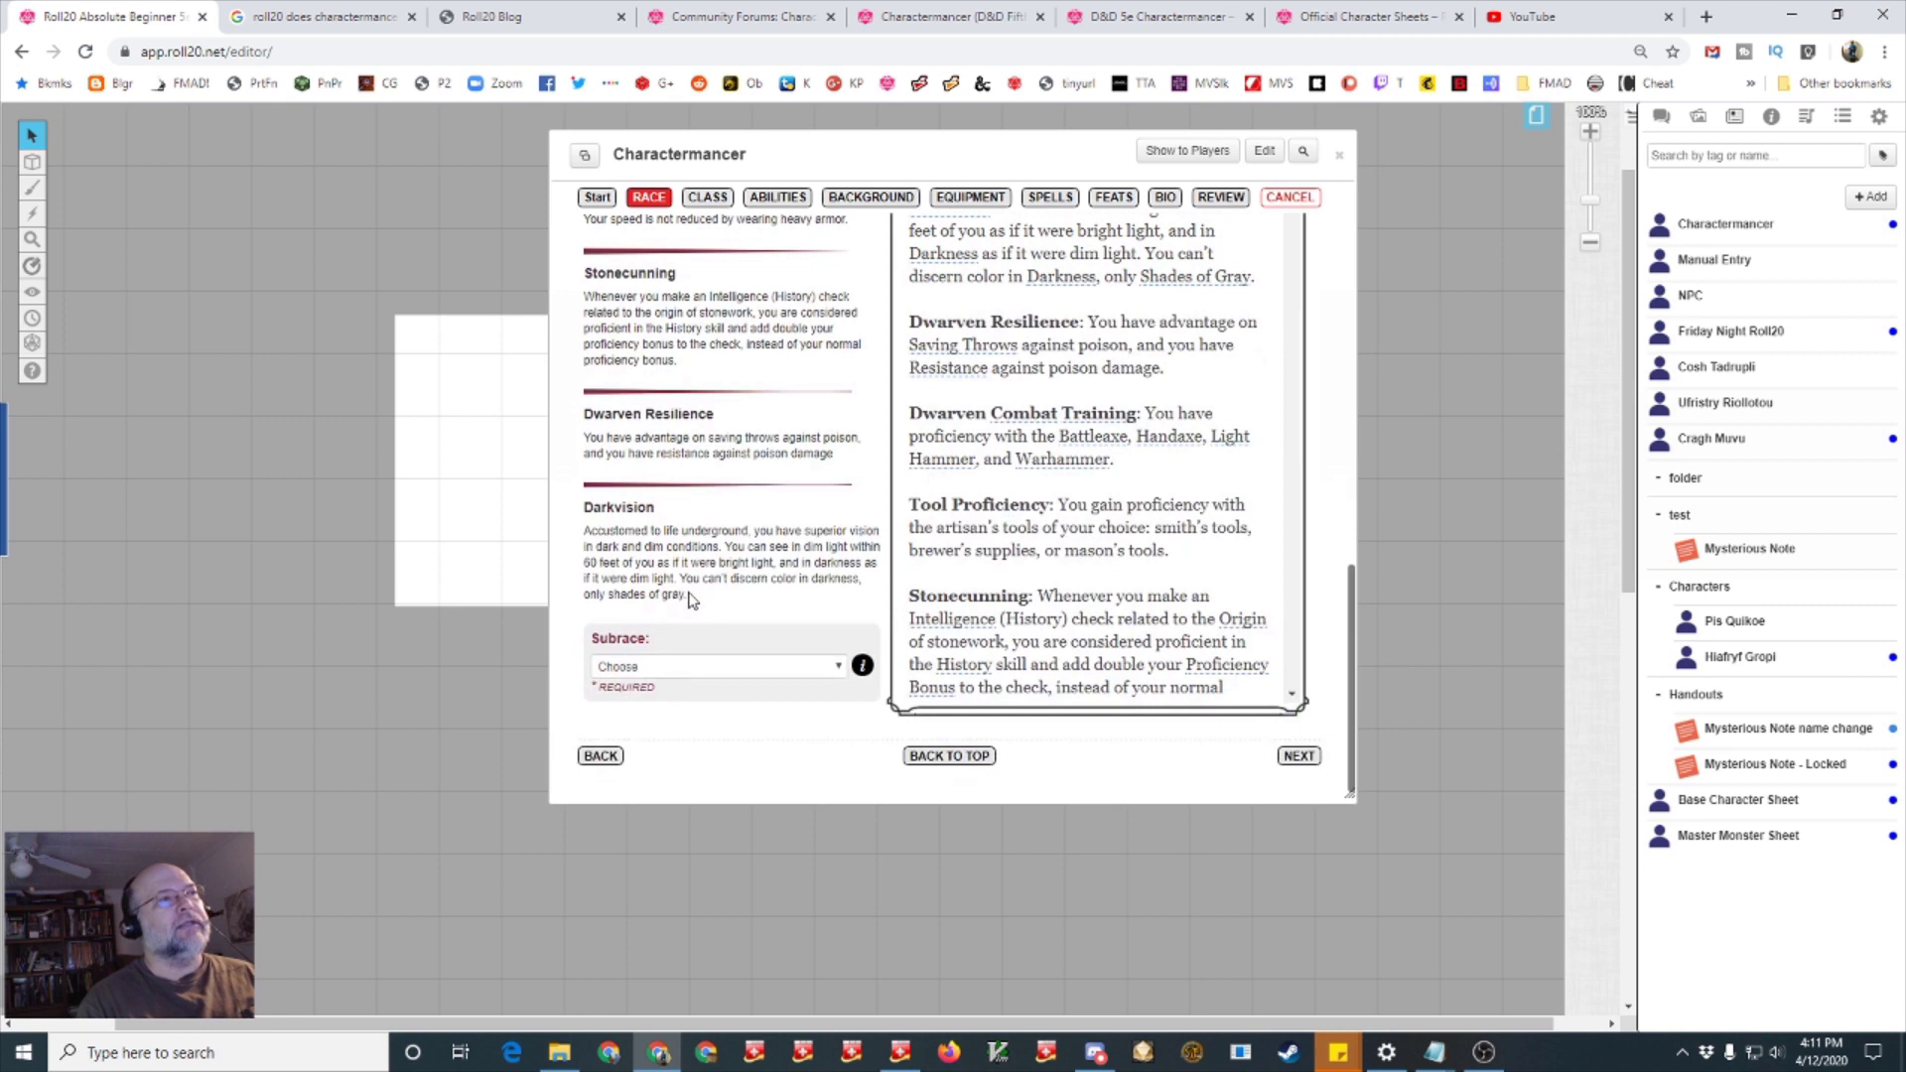
{"action": "left_click", "coordinate": [837, 681]}
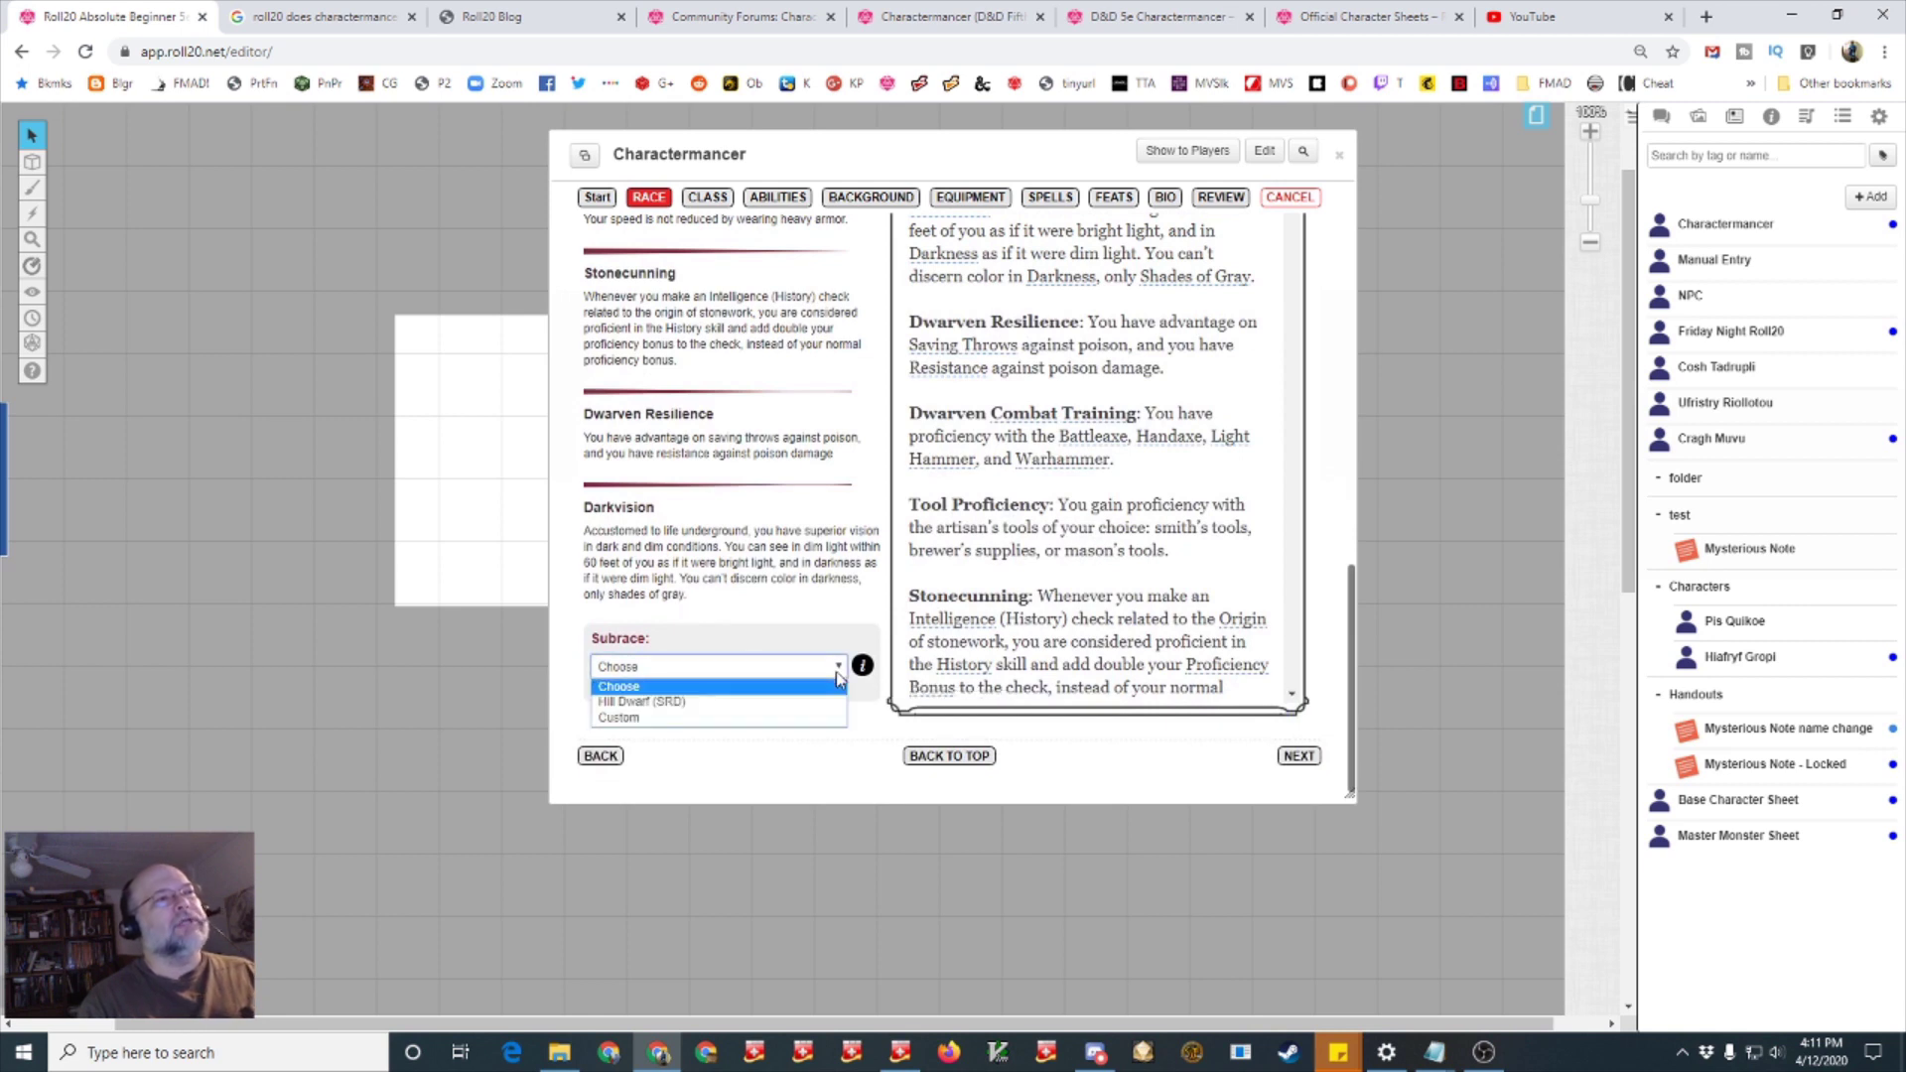
{"action": "left_click", "coordinate": [746, 706]}
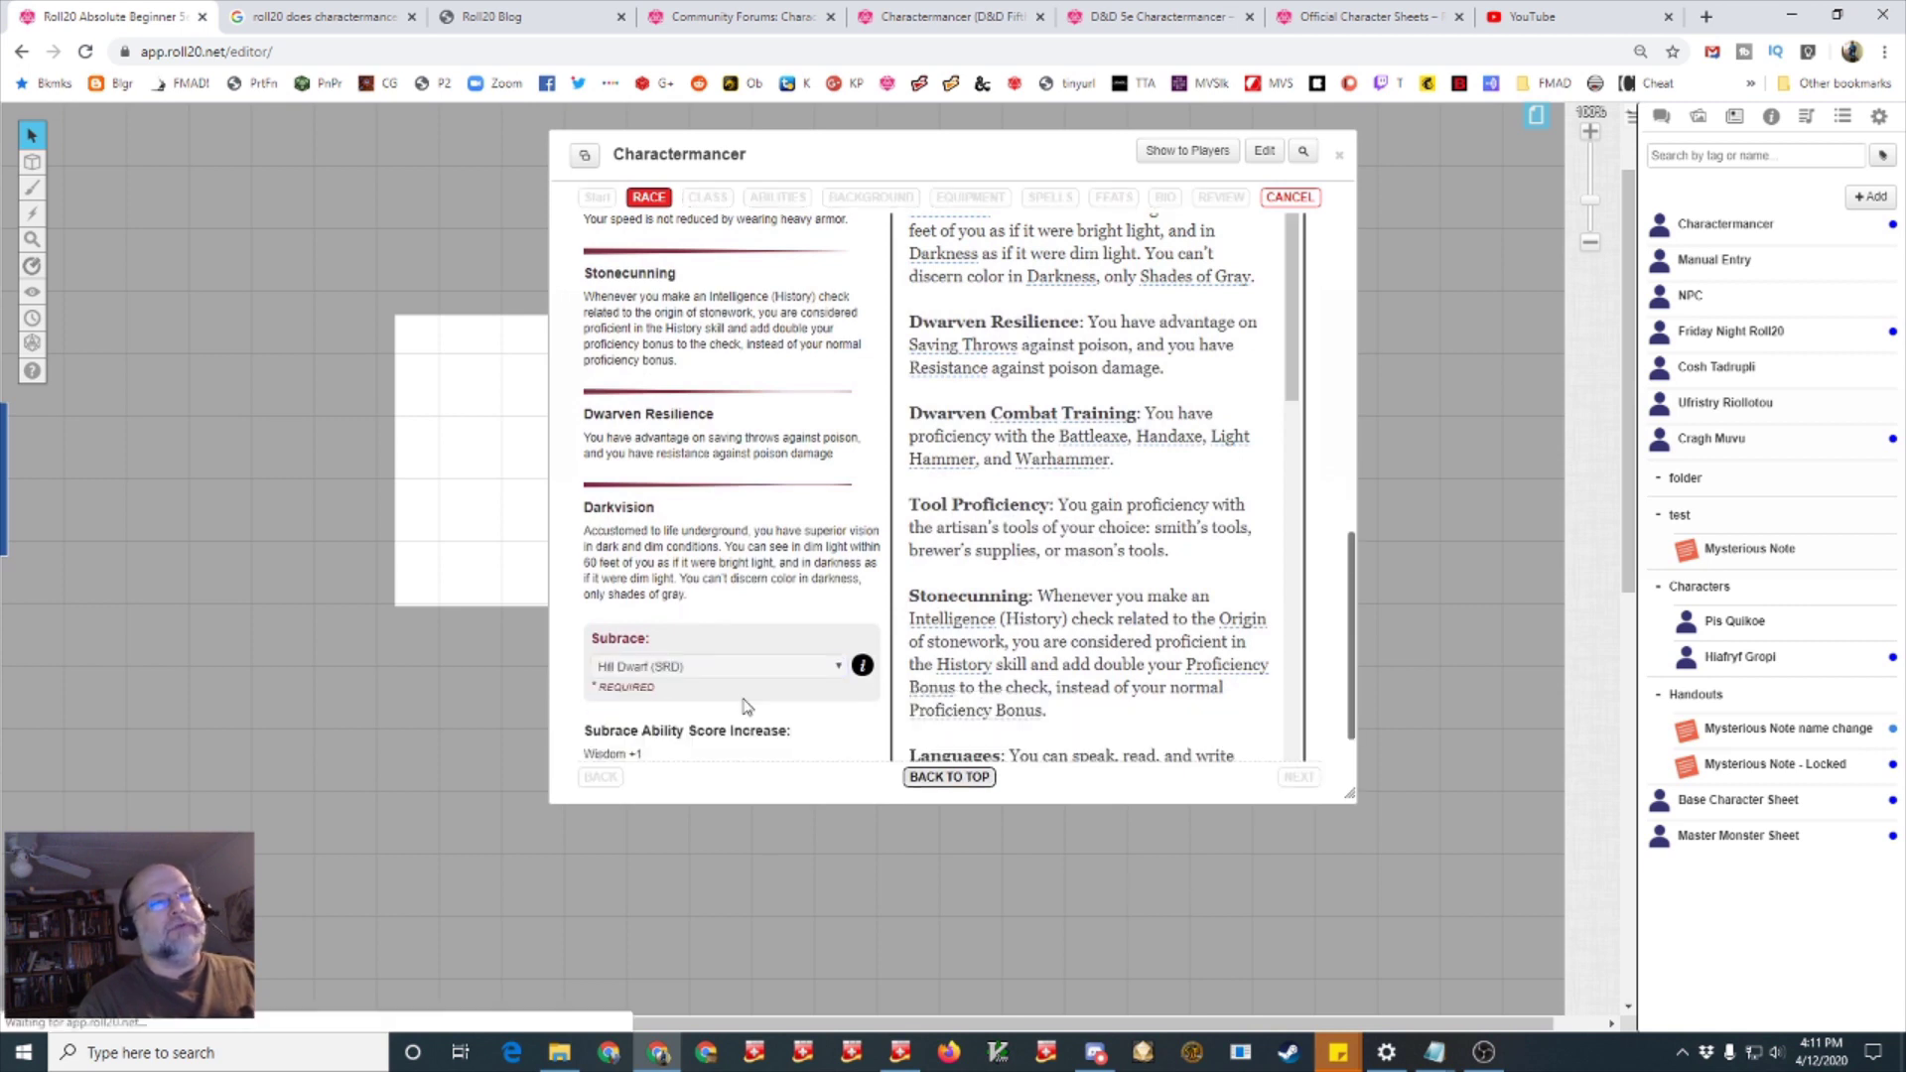
{"action": "scroll", "coordinate": [746, 706], "scroll_direction": "down", "scroll_amount": 5}
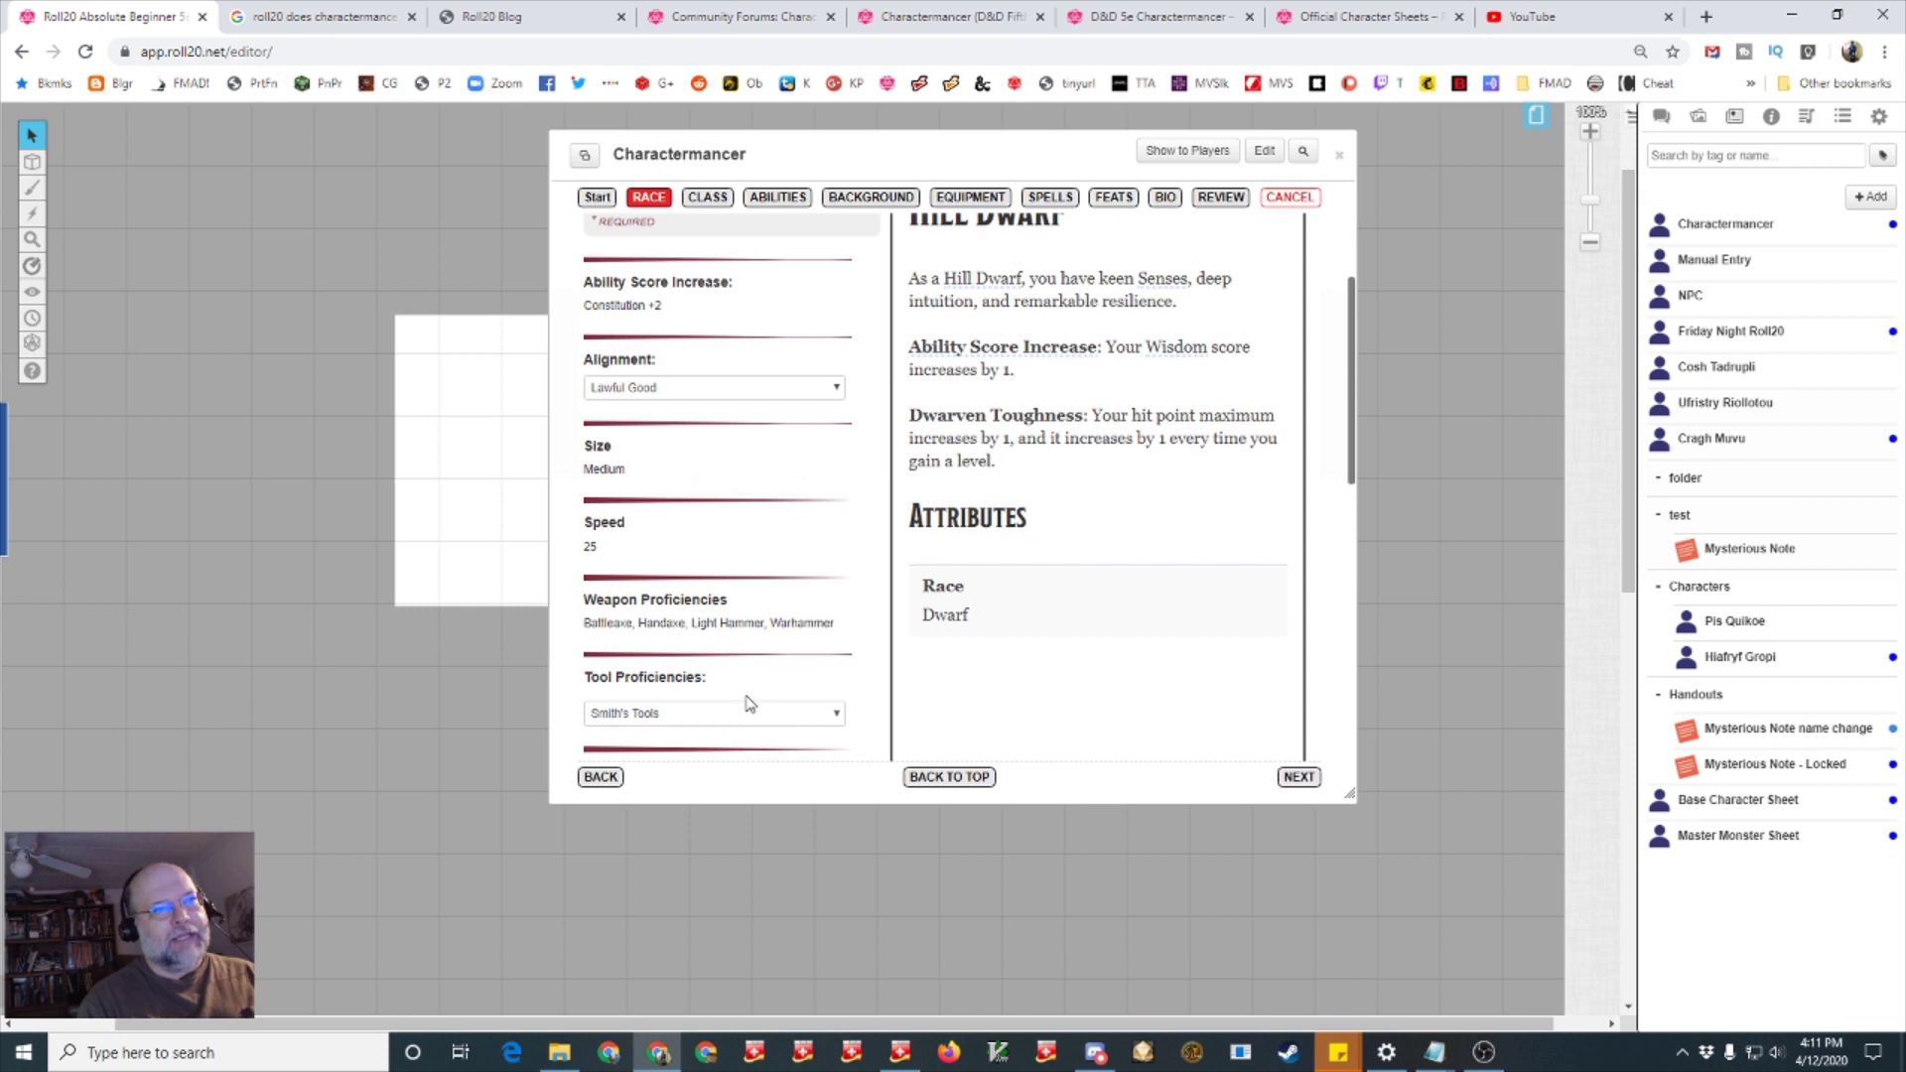
{"action": "scroll", "coordinate": [746, 700], "scroll_direction": "down", "scroll_amount": 5}
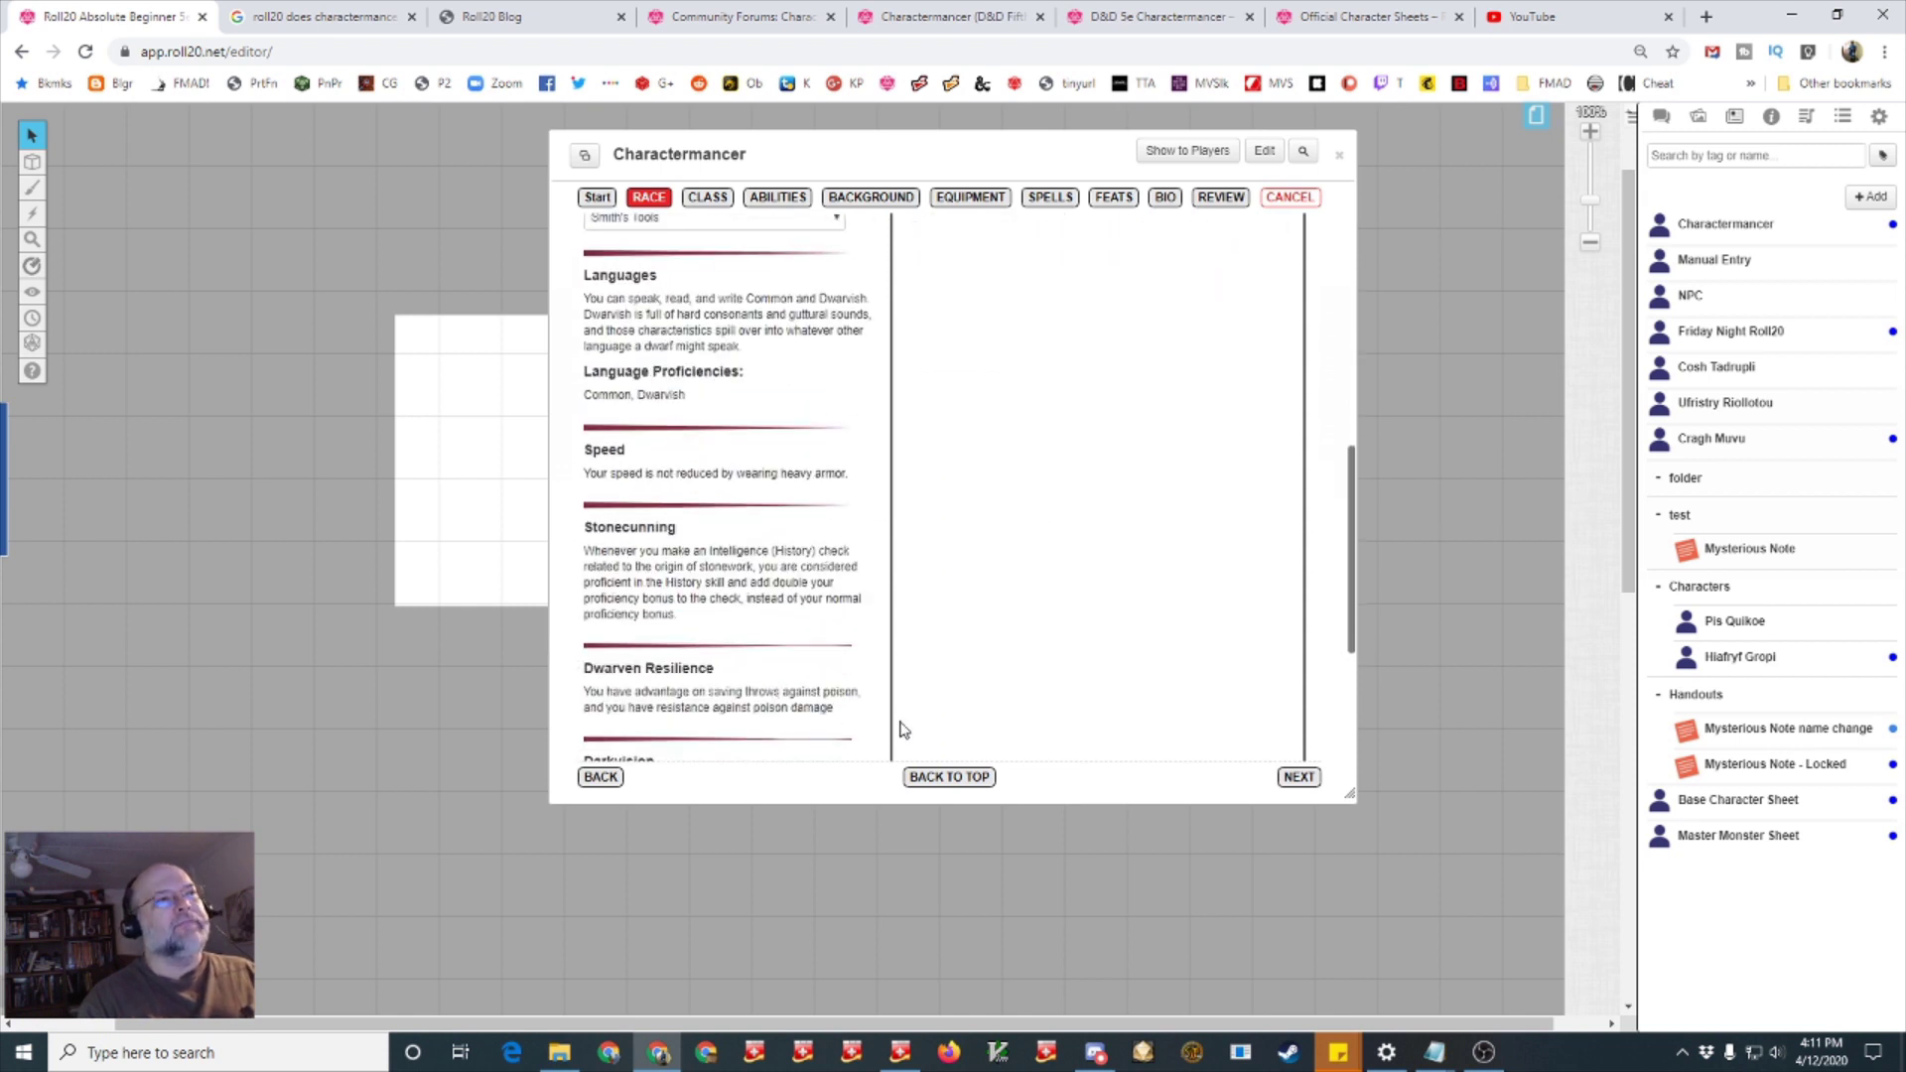
Proceed to the class stage and choose Cleric (SRD) as the character's class
{"action": "left_click", "coordinate": [1299, 777]}
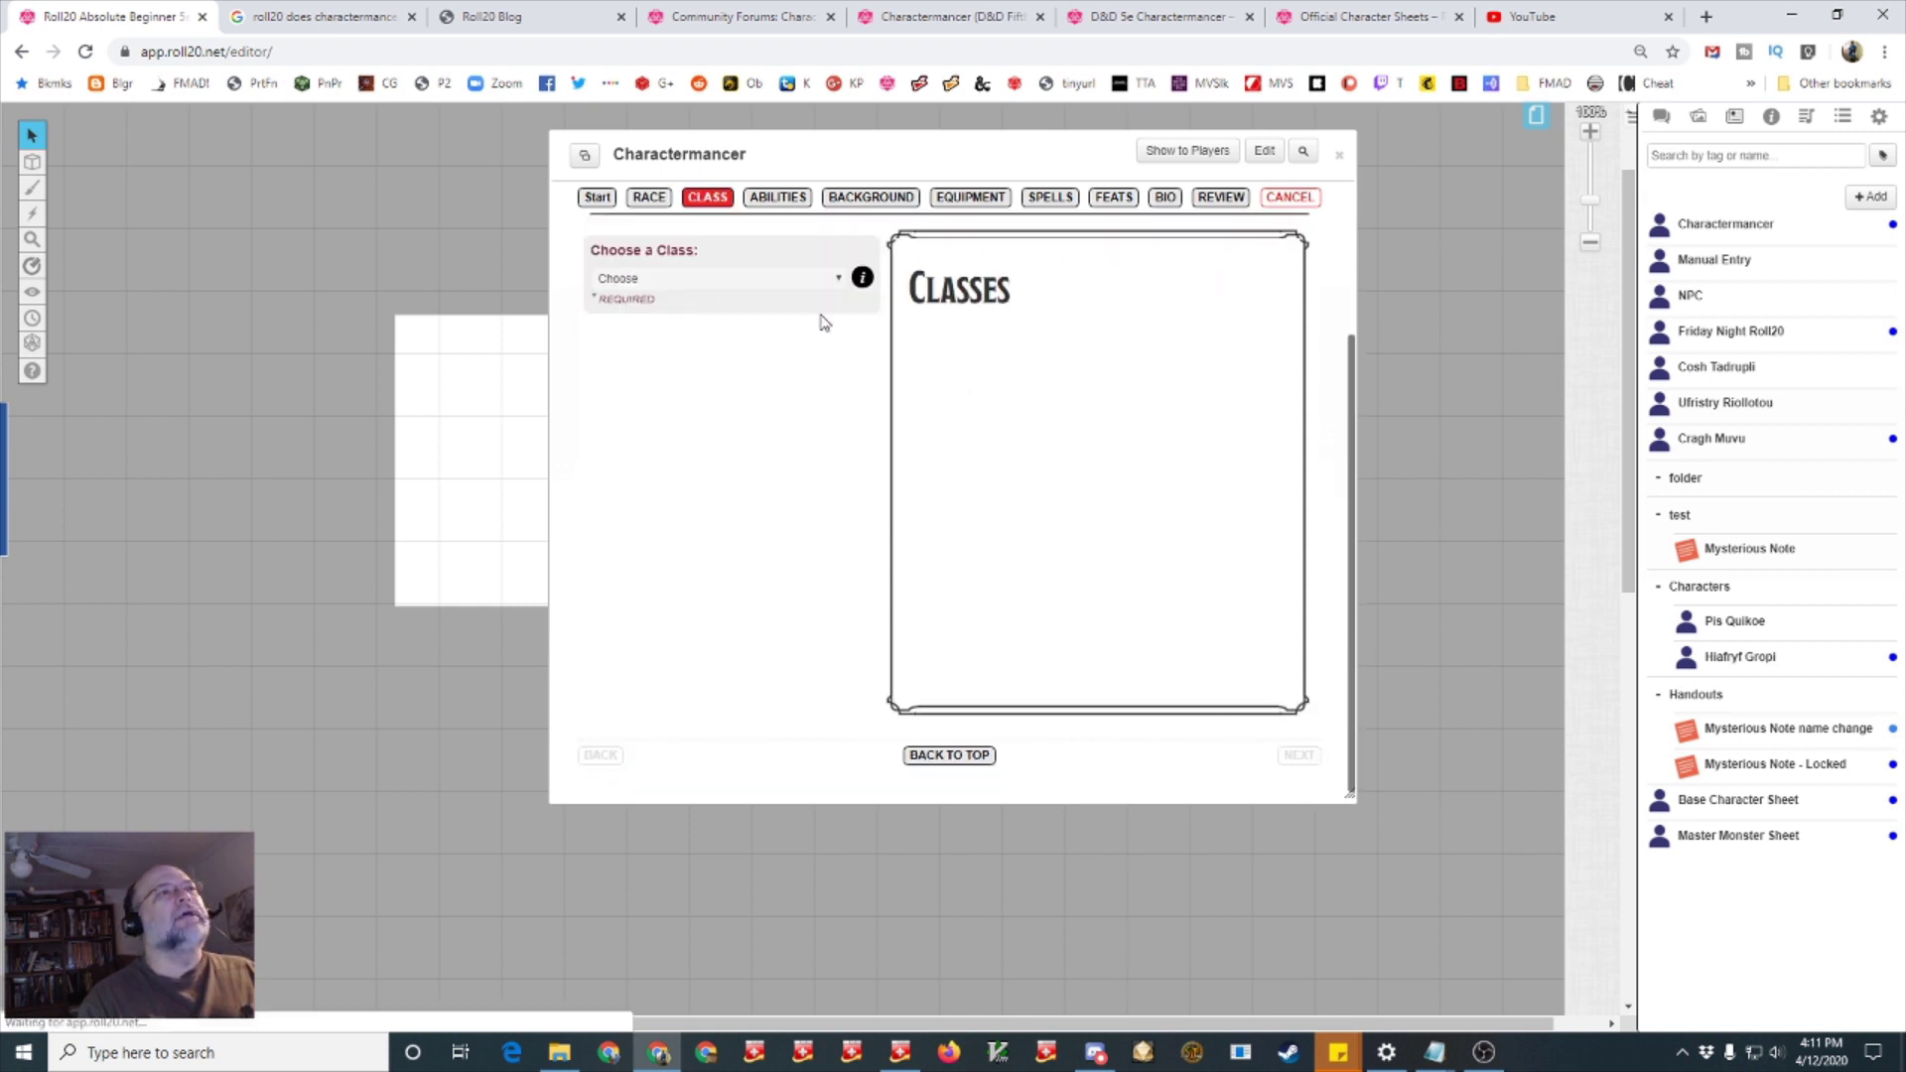
{"action": "left_click", "coordinate": [839, 283]}
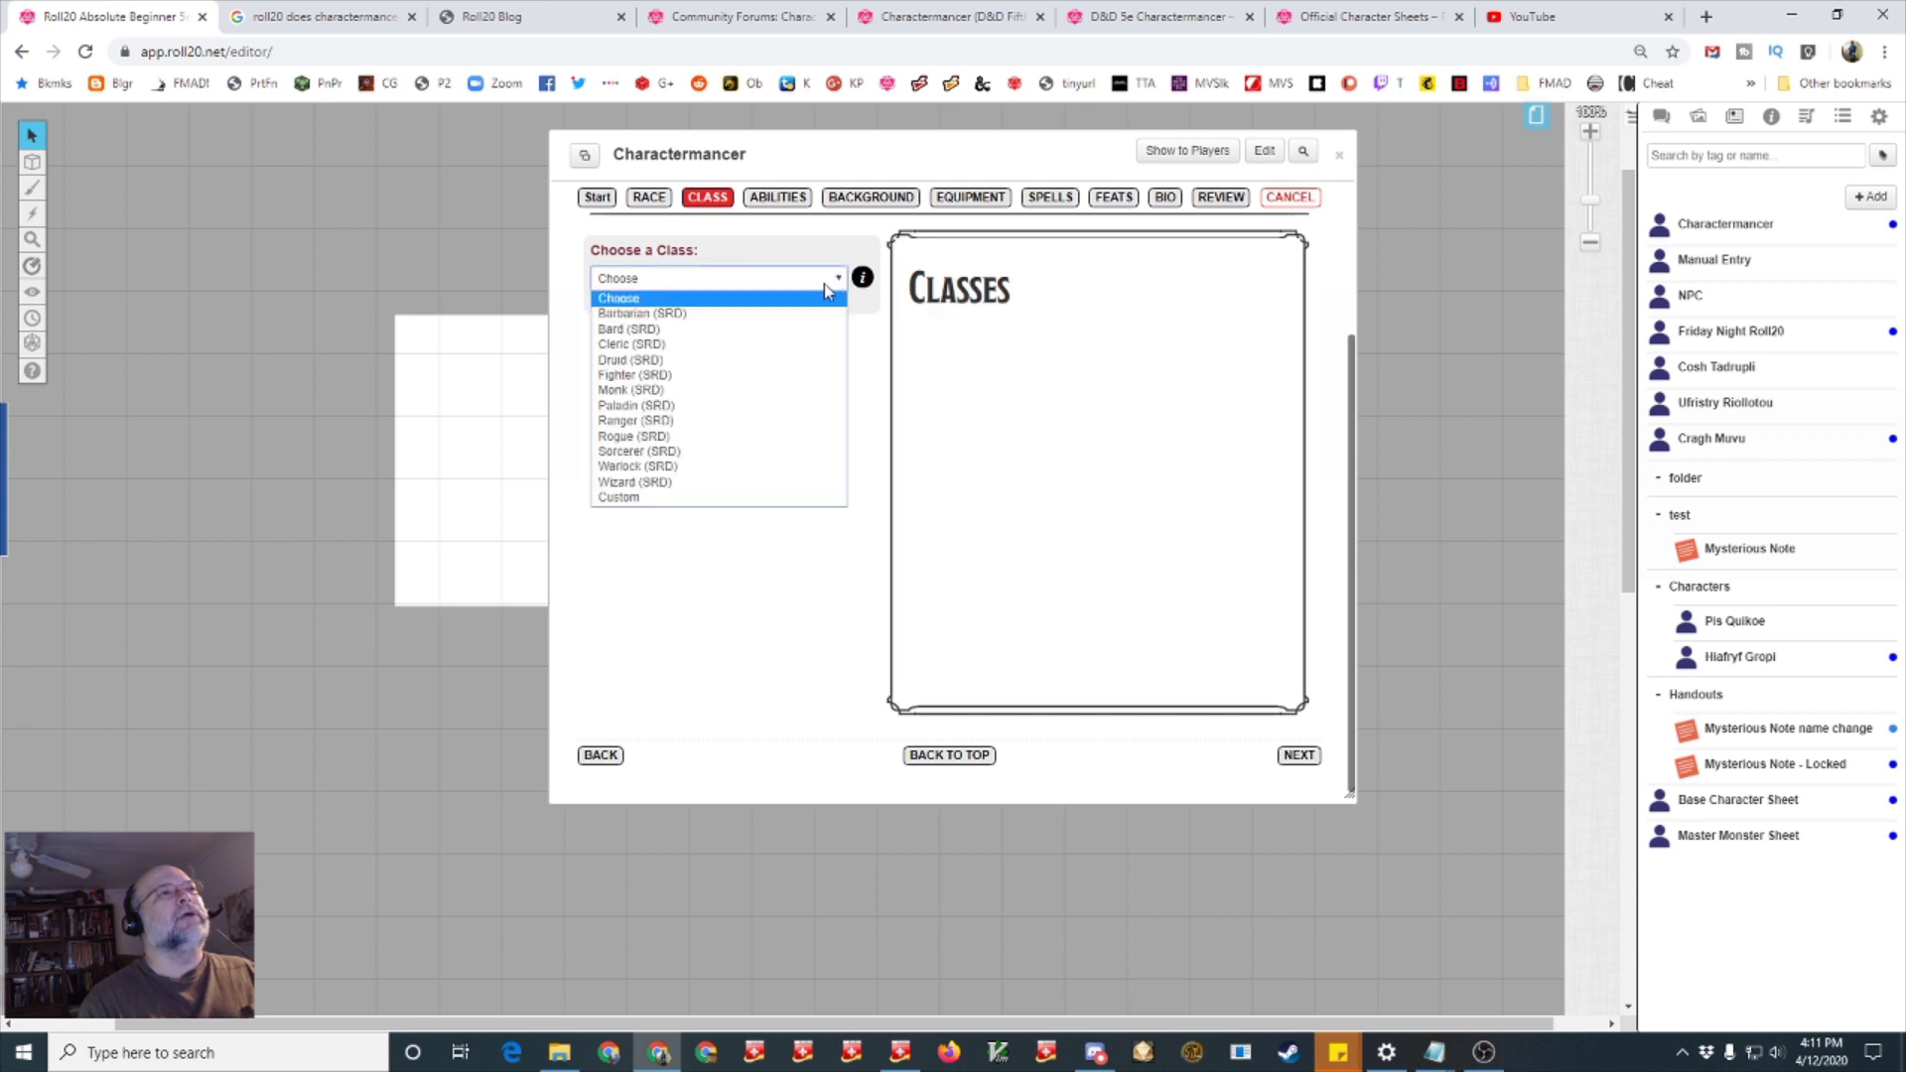
{"action": "left_click", "coordinate": [726, 345]}
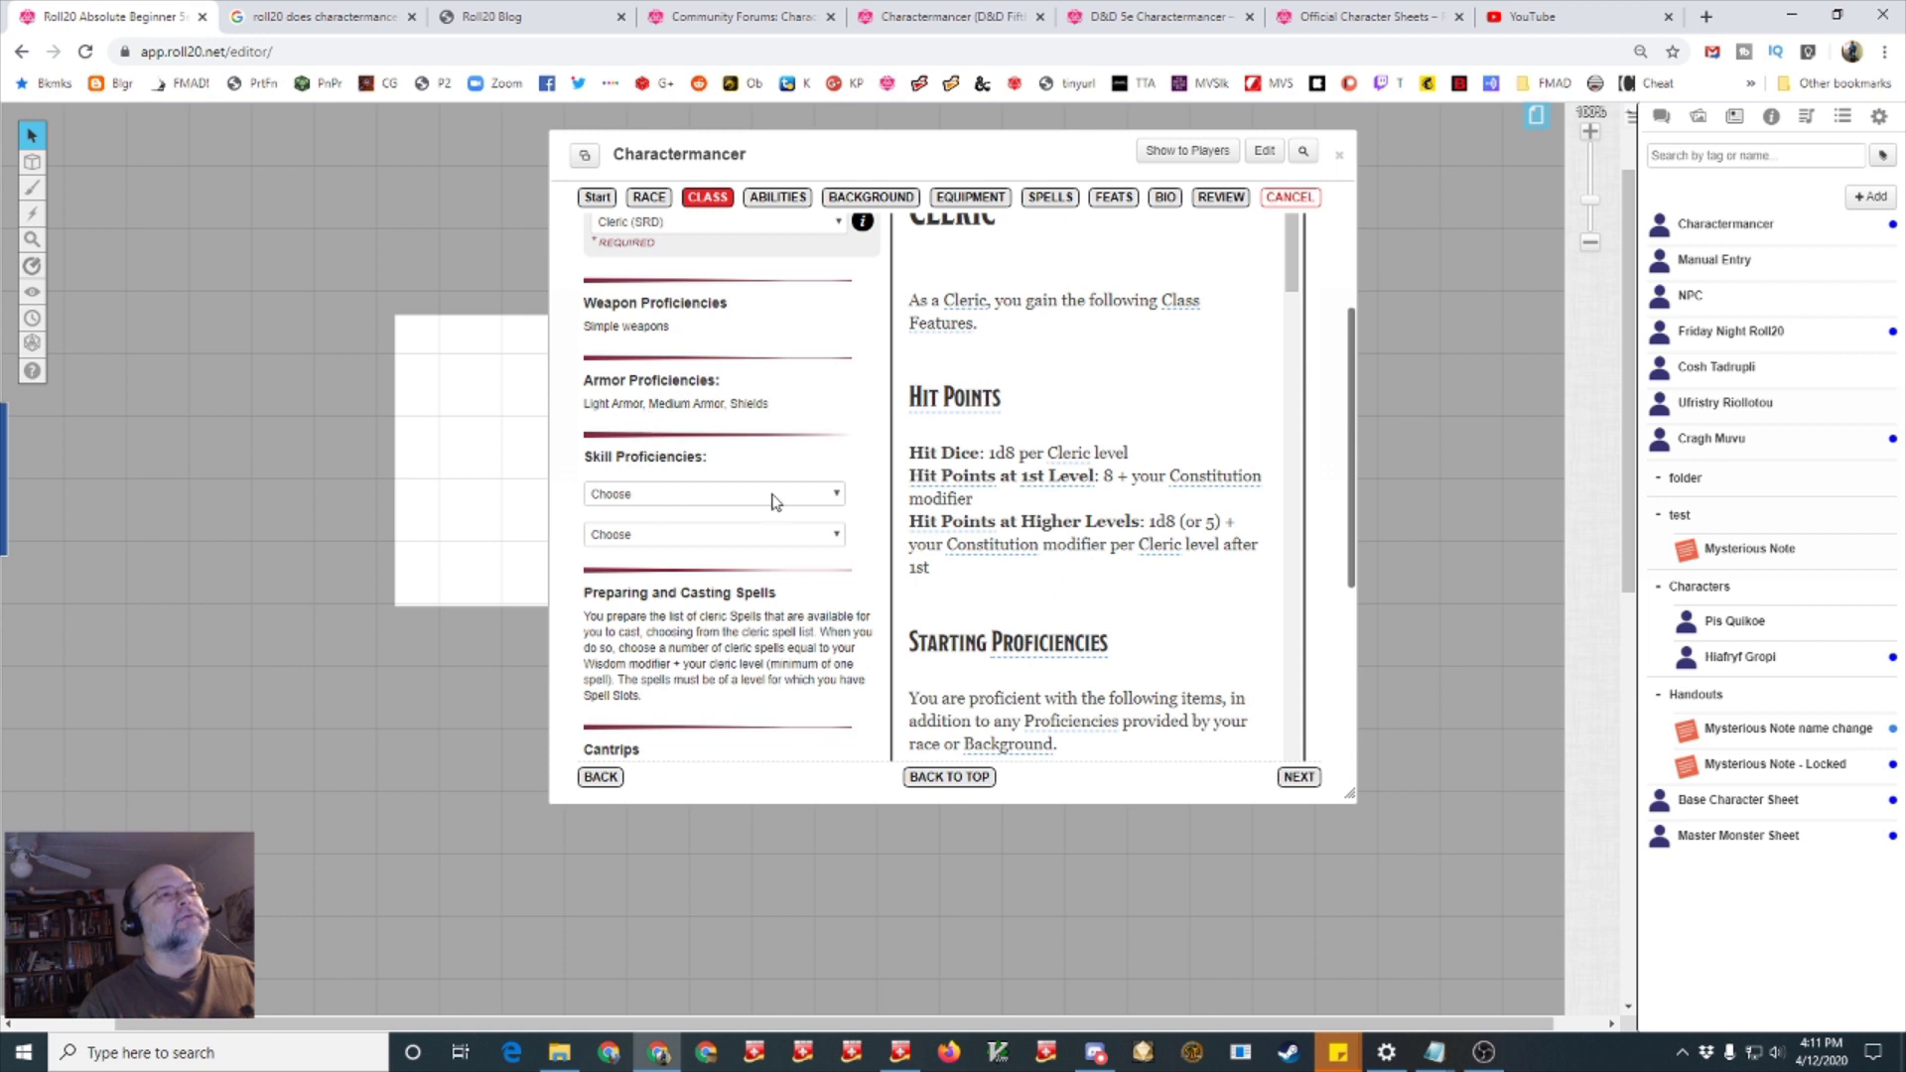
Set the cleric's two skill proficiencies to History and Insight
{"action": "left_click", "coordinate": [839, 495]}
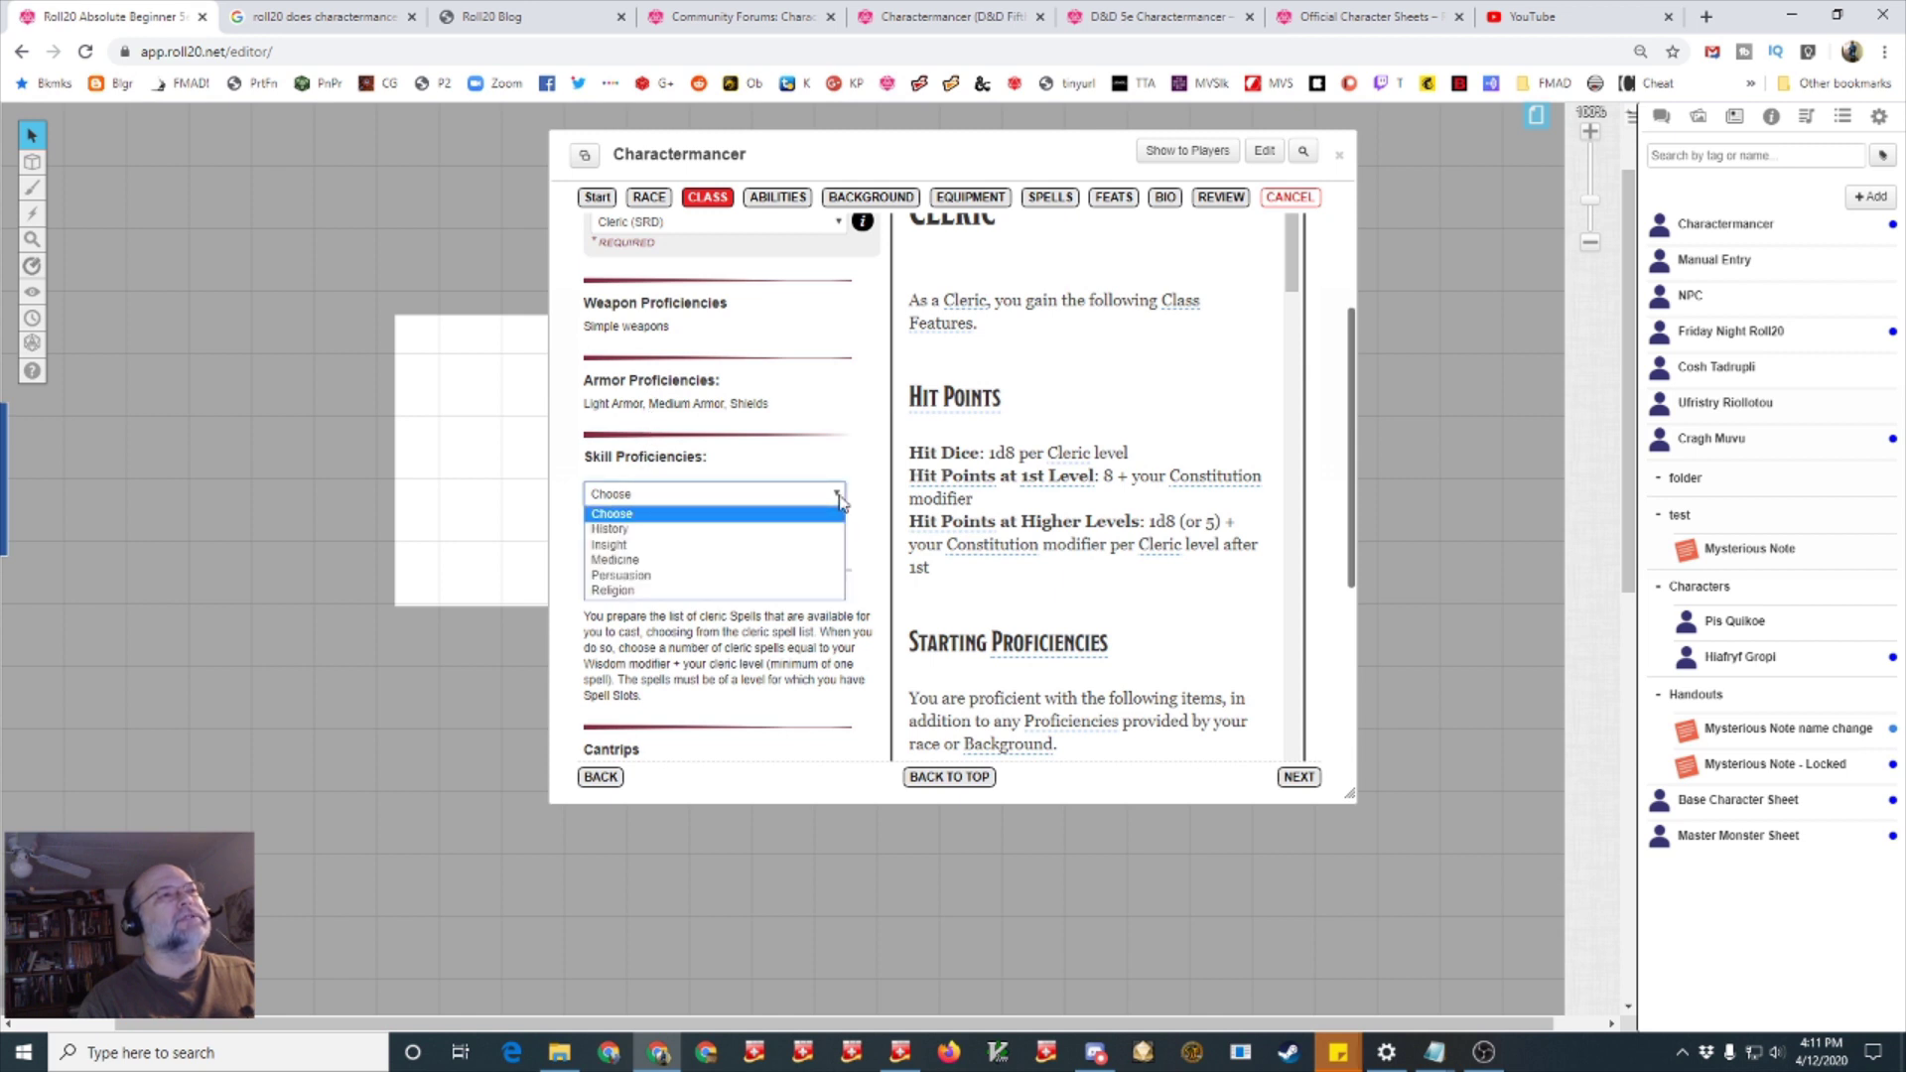
{"action": "left_click", "coordinate": [828, 529]}
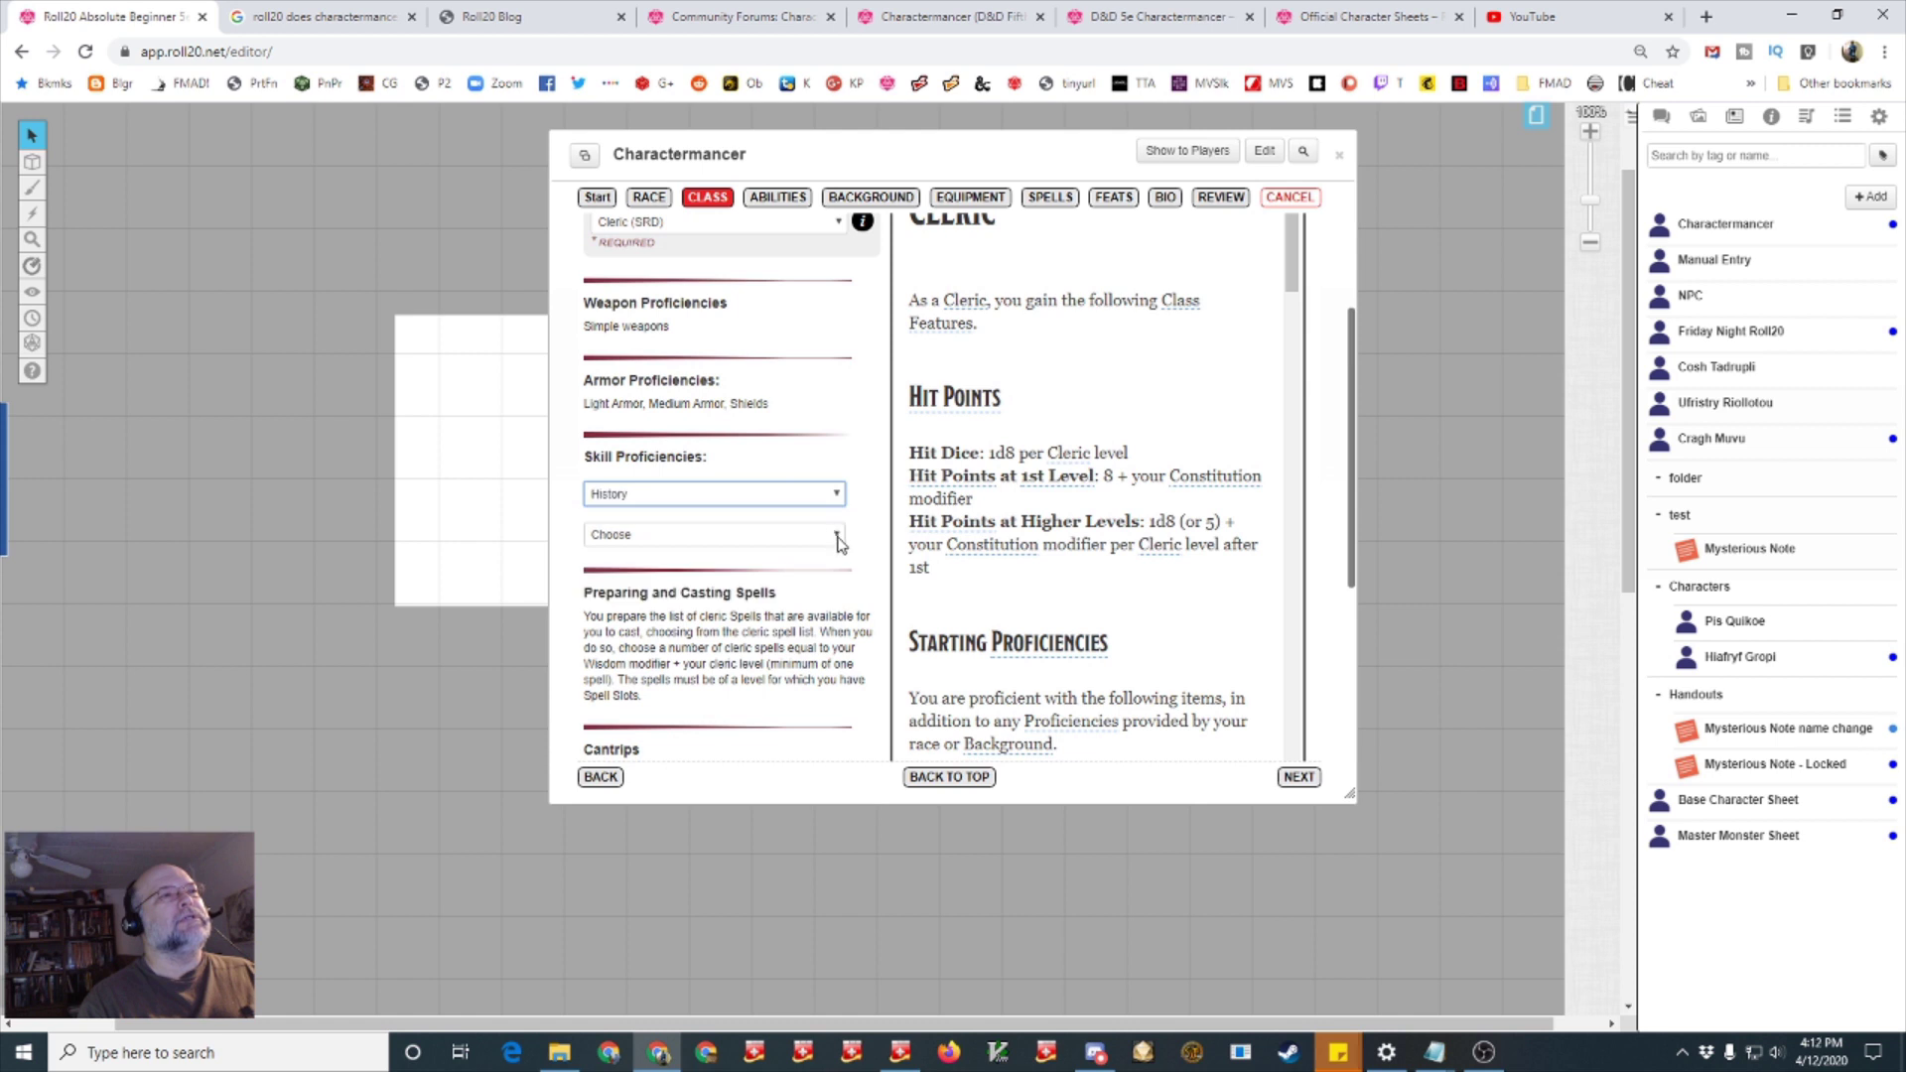
{"action": "left_click", "coordinate": [837, 539]}
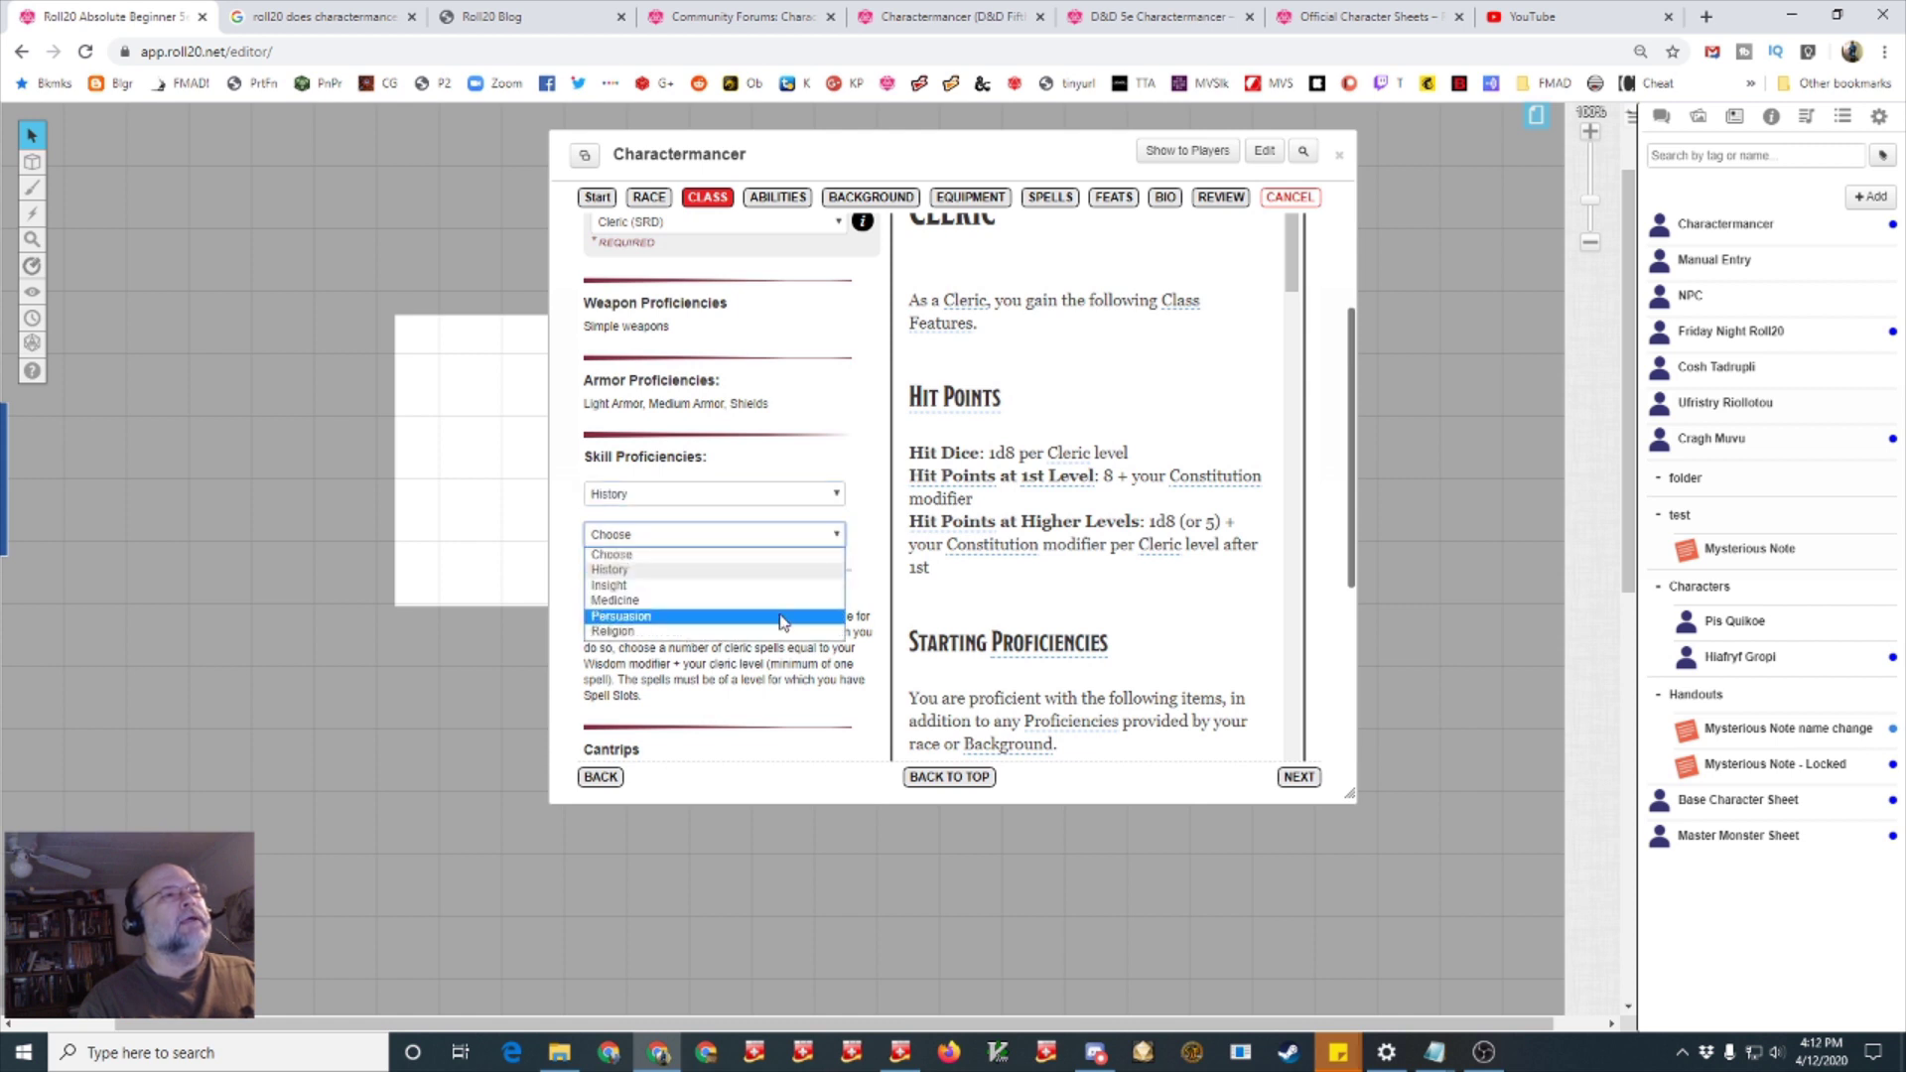
{"action": "left_click", "coordinate": [756, 587]}
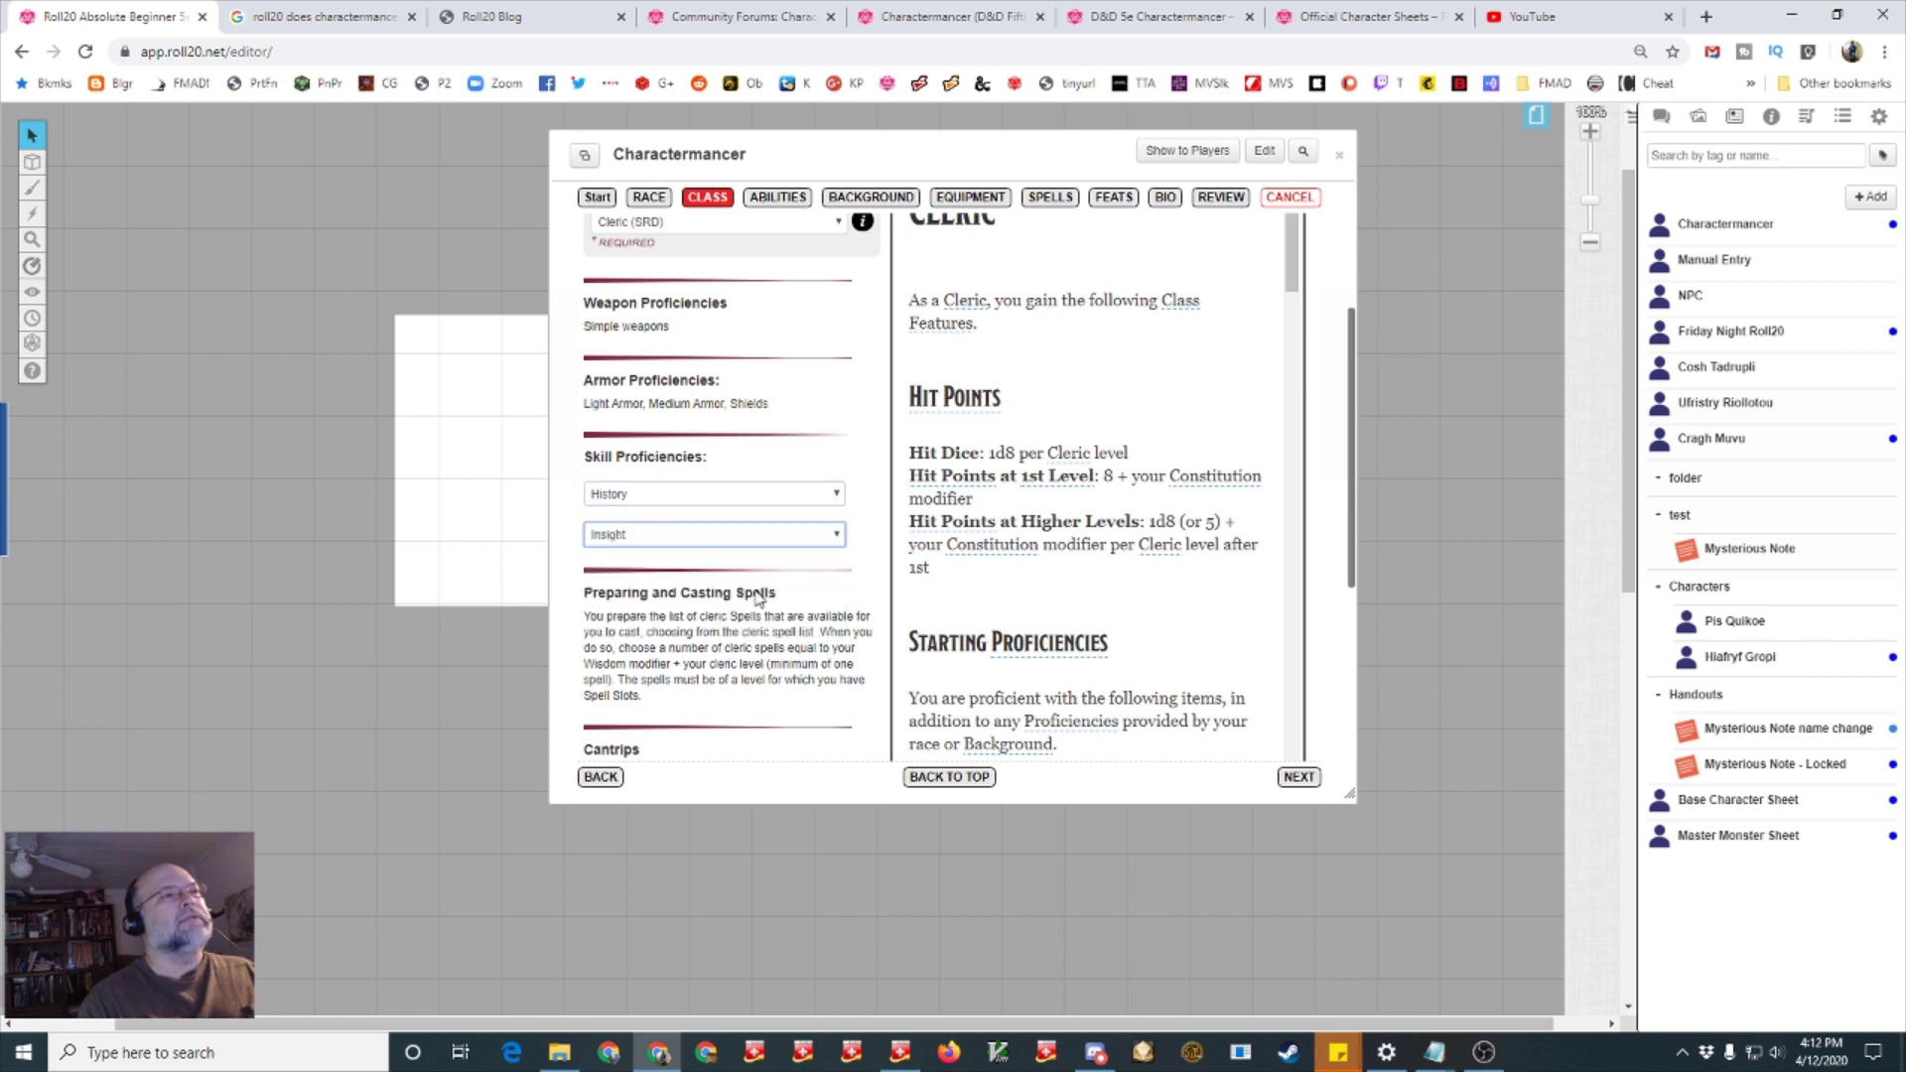
Choose Life Domain (SRD) as the cleric's divine domain and review its features
{"action": "scroll", "coordinate": [812, 602], "scroll_direction": "down", "scroll_amount": 1}
{"action": "scroll", "coordinate": [806, 600], "scroll_direction": "down", "scroll_amount": 3}
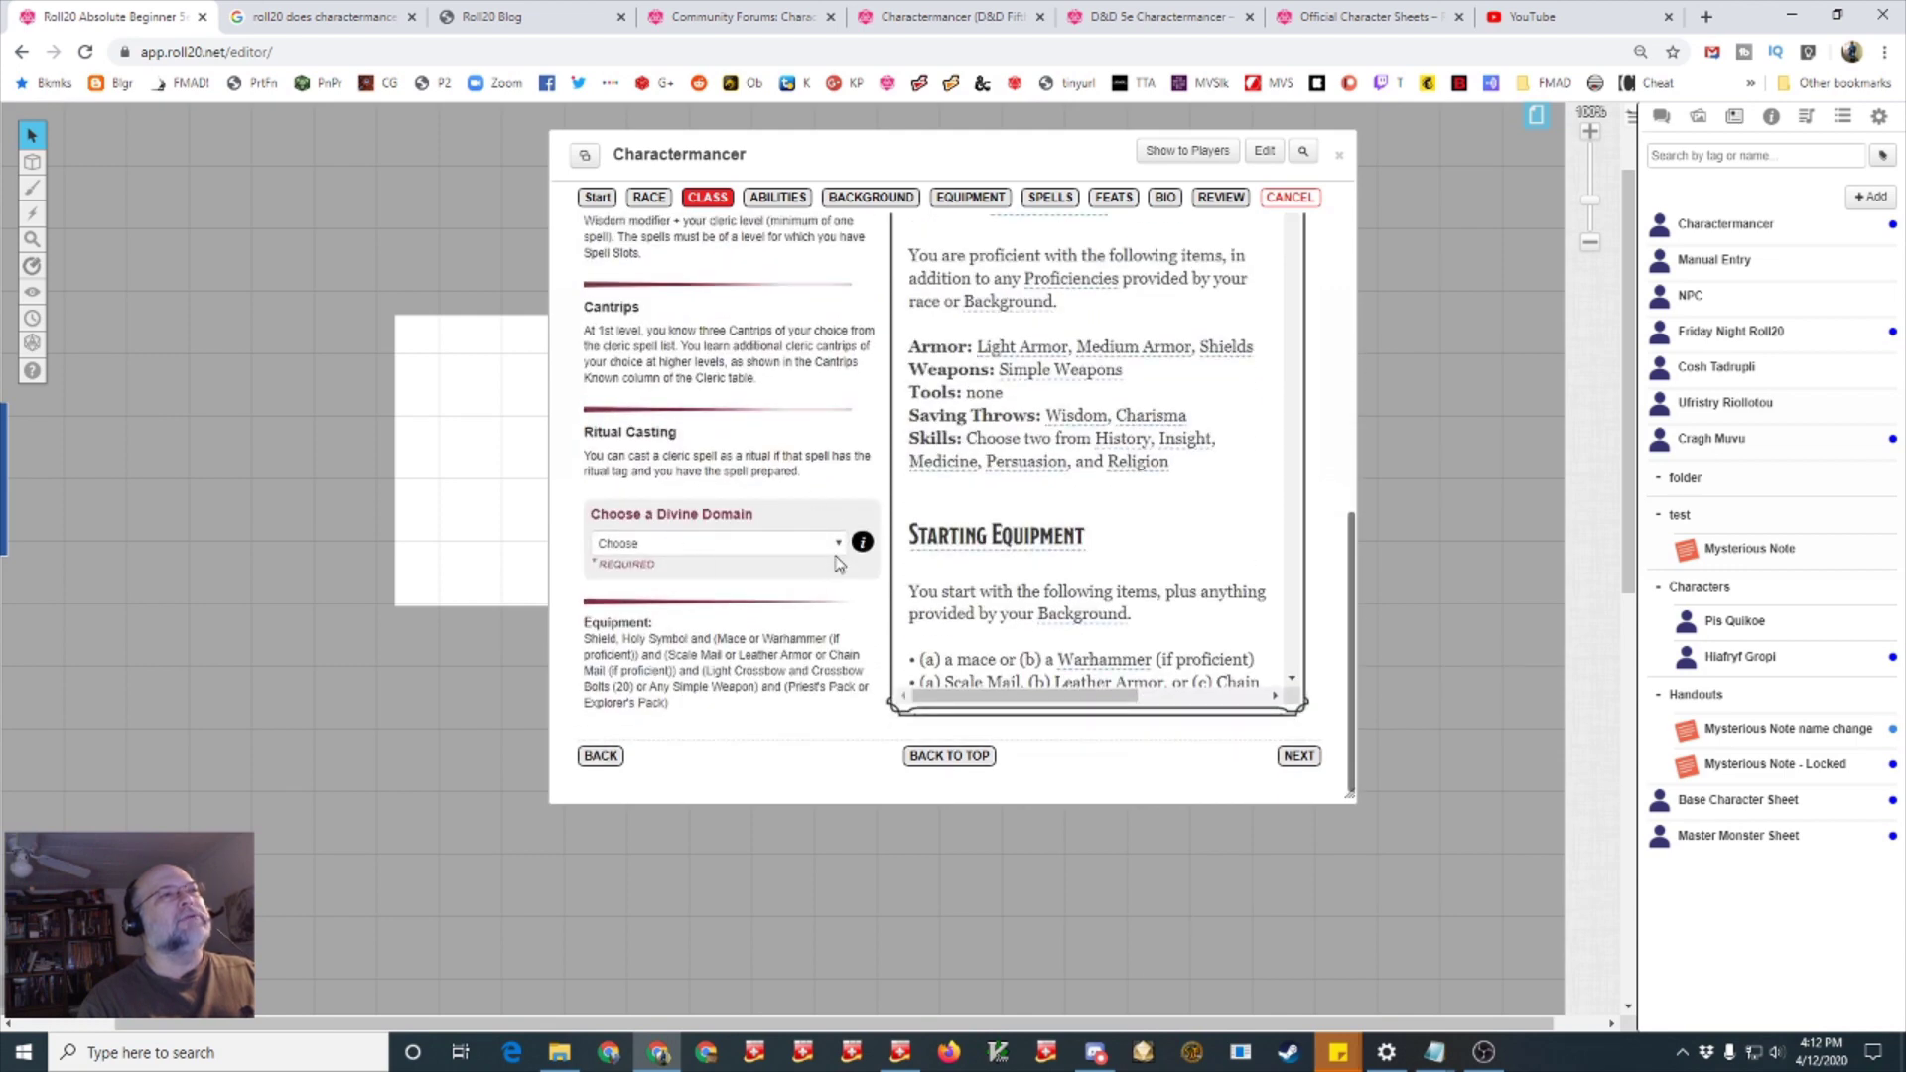
{"action": "left_click", "coordinate": [839, 546]}
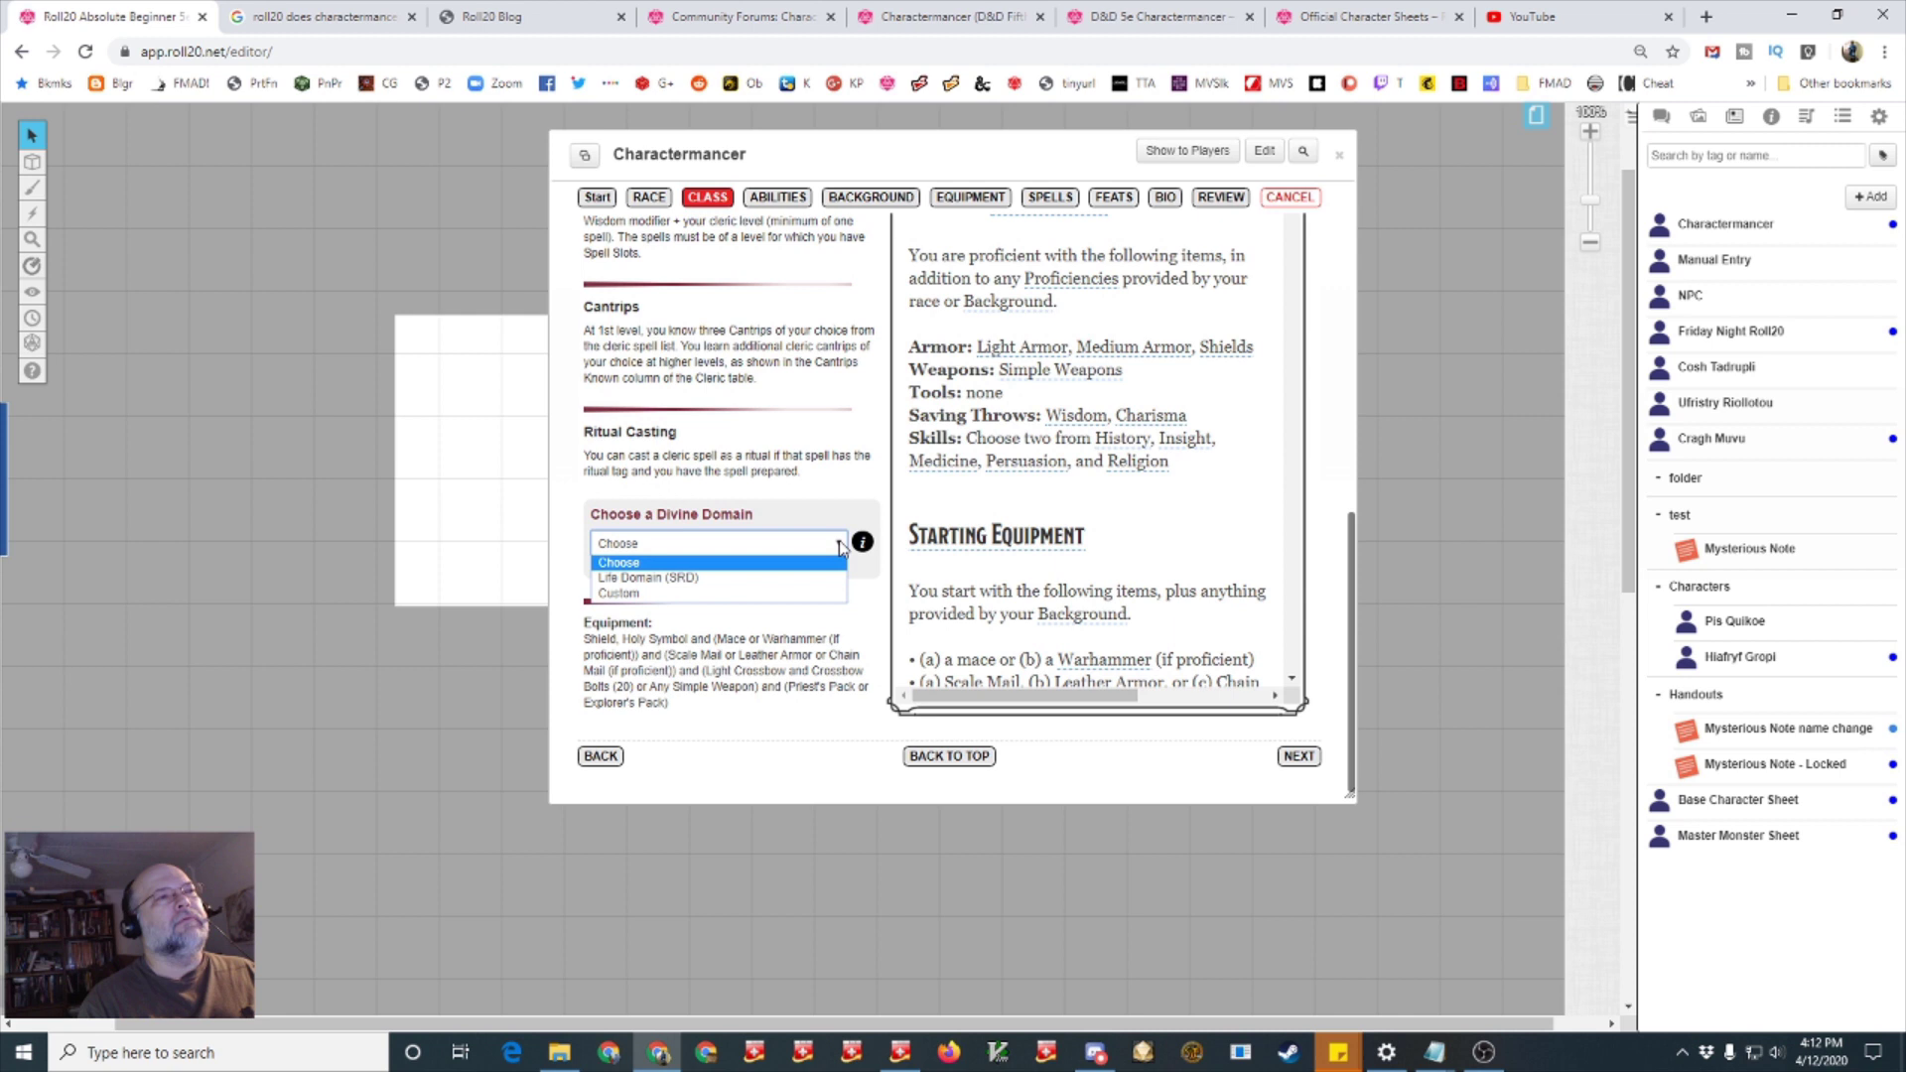
{"action": "left_click", "coordinate": [729, 580]}
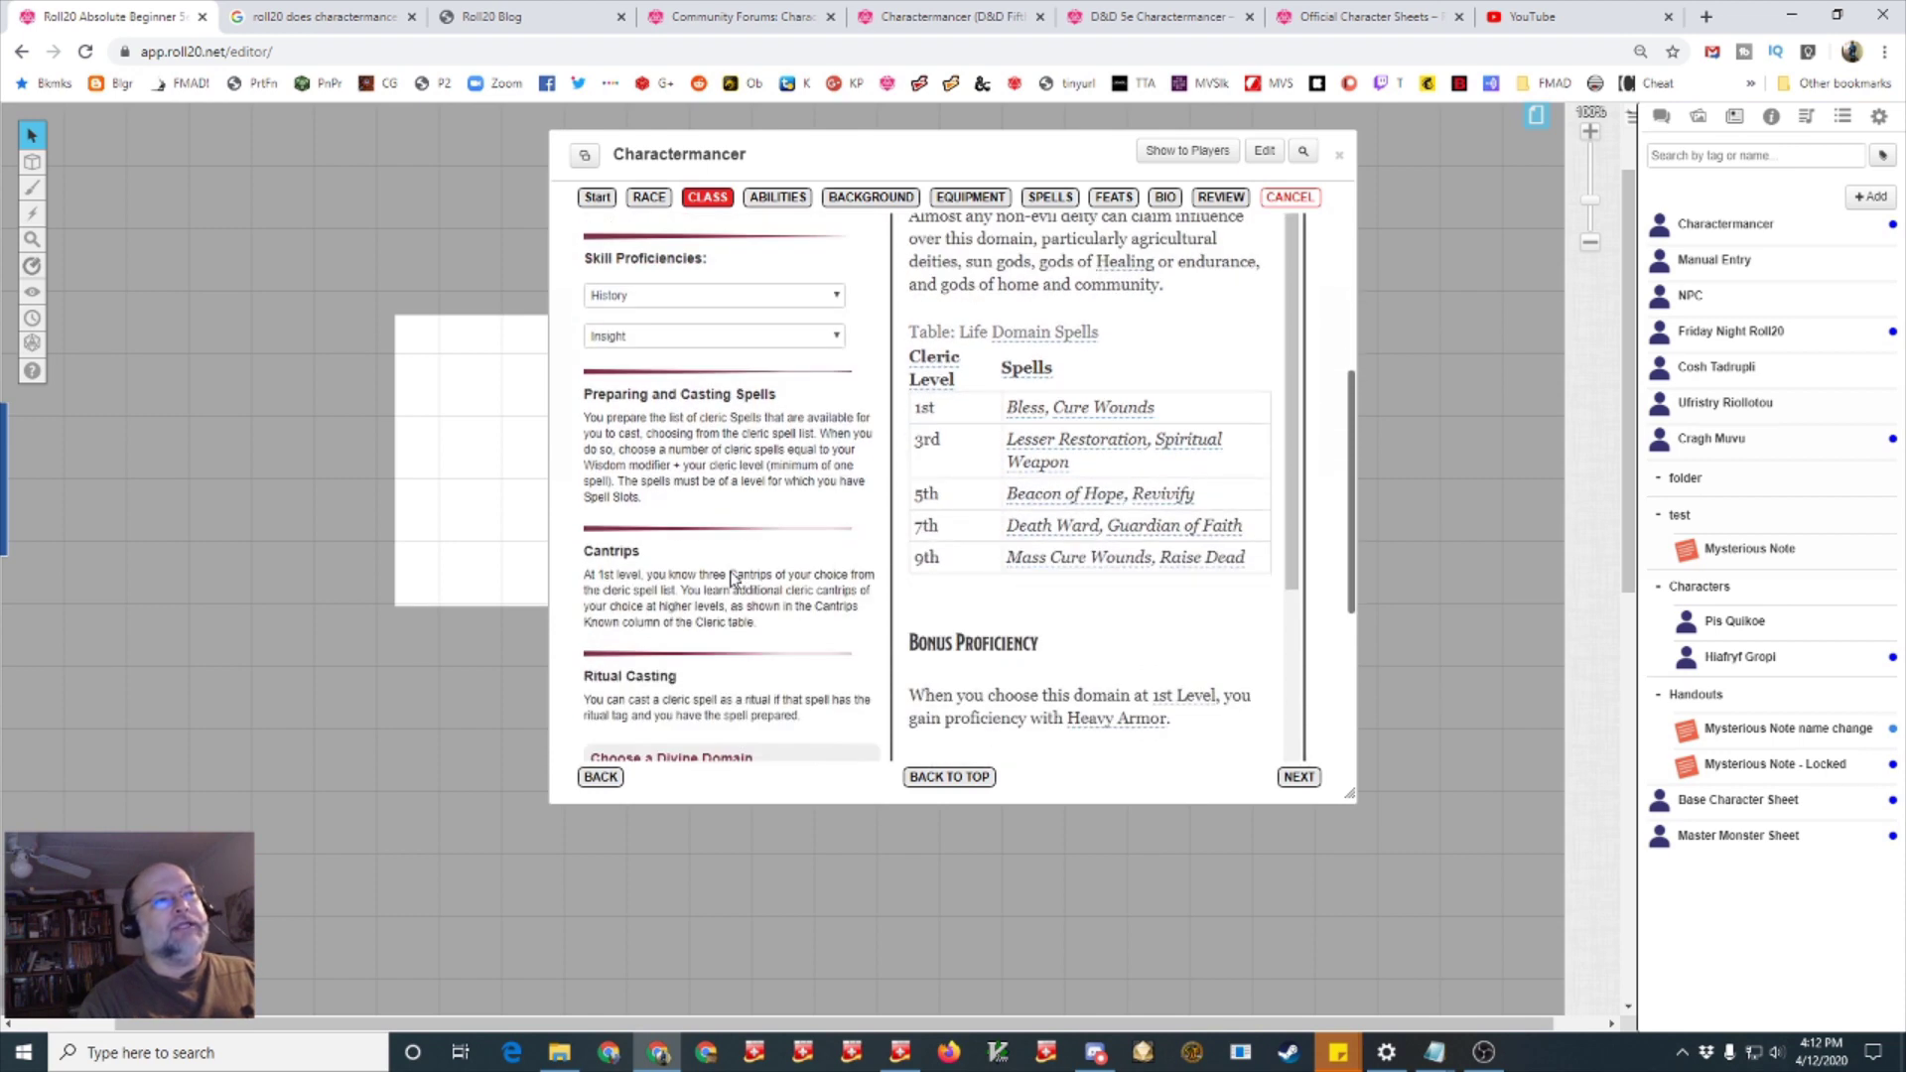
{"action": "scroll", "coordinate": [733, 580], "scroll_direction": "down", "scroll_amount": 2}
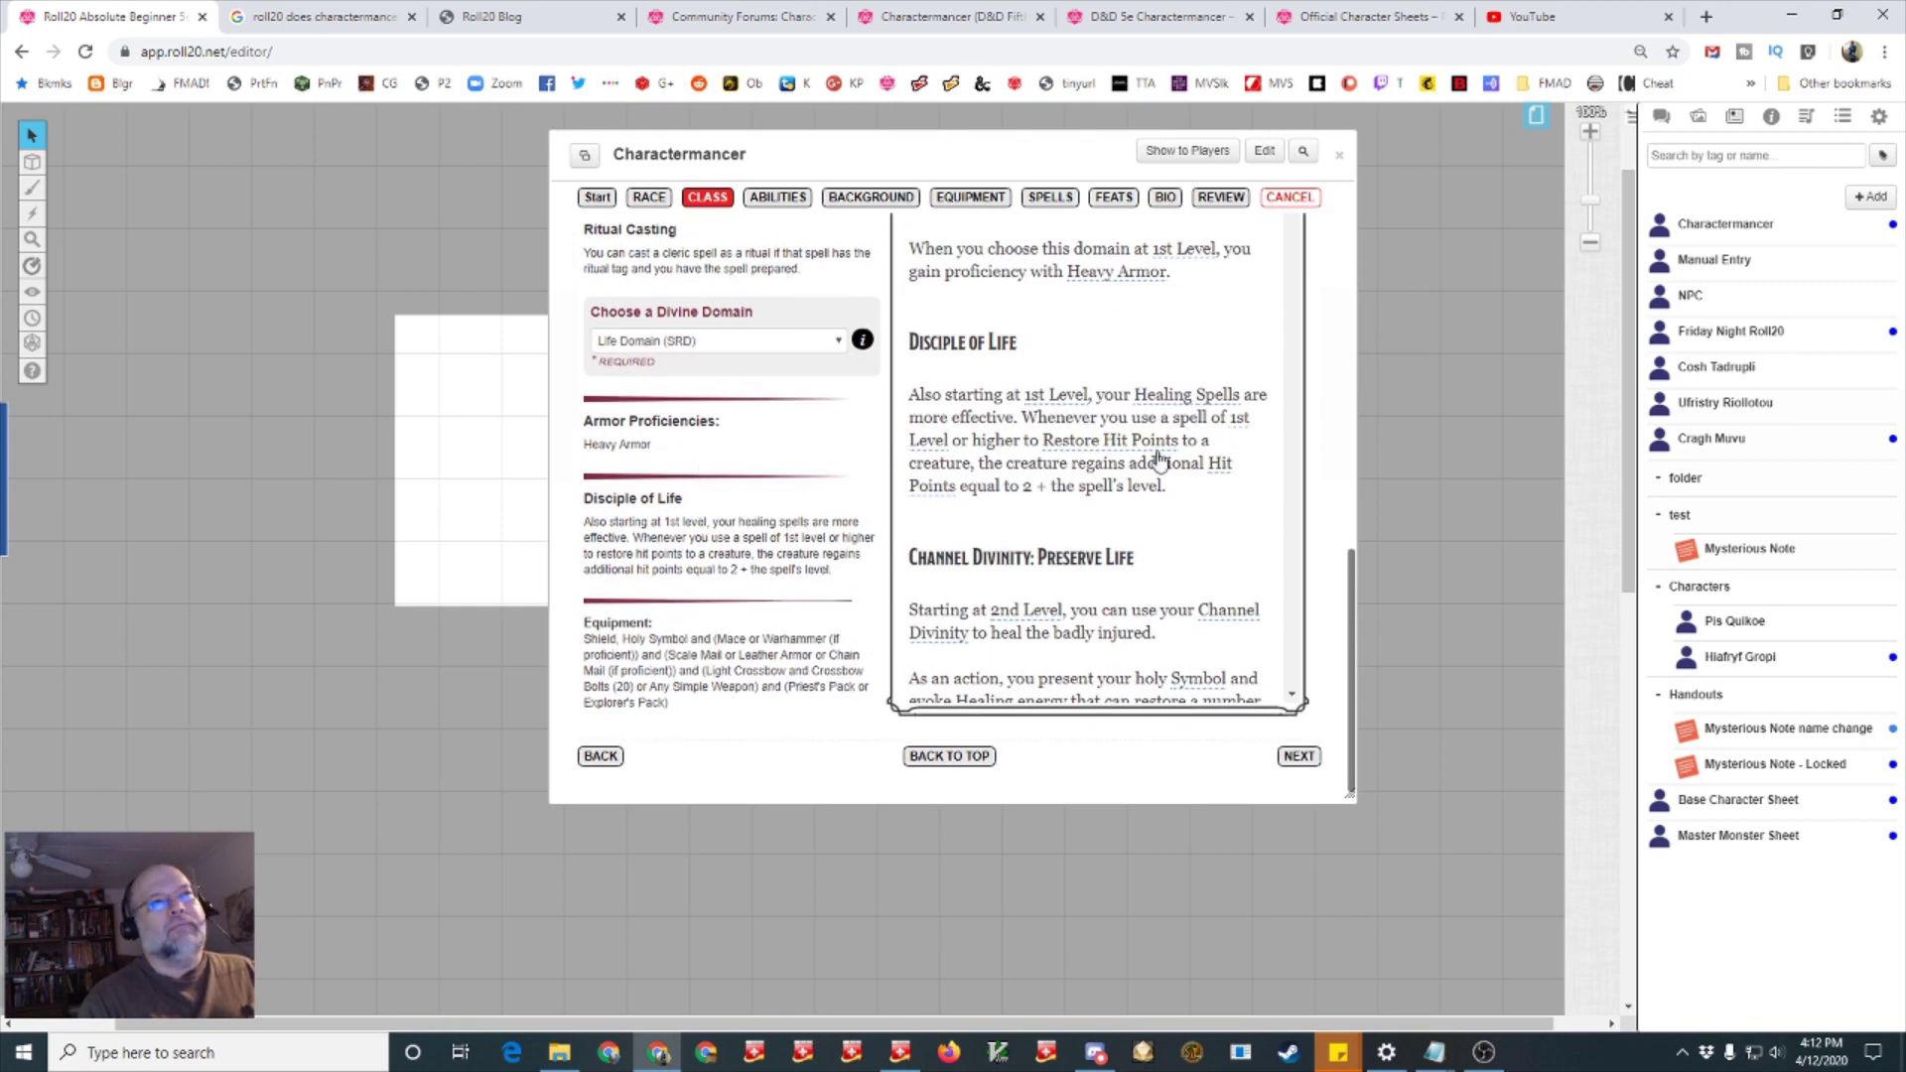
Proceed to the abilities stage and set the ability score method to Custom
{"action": "left_click", "coordinate": [1293, 759]}
{"action": "left_click", "coordinate": [780, 196]}
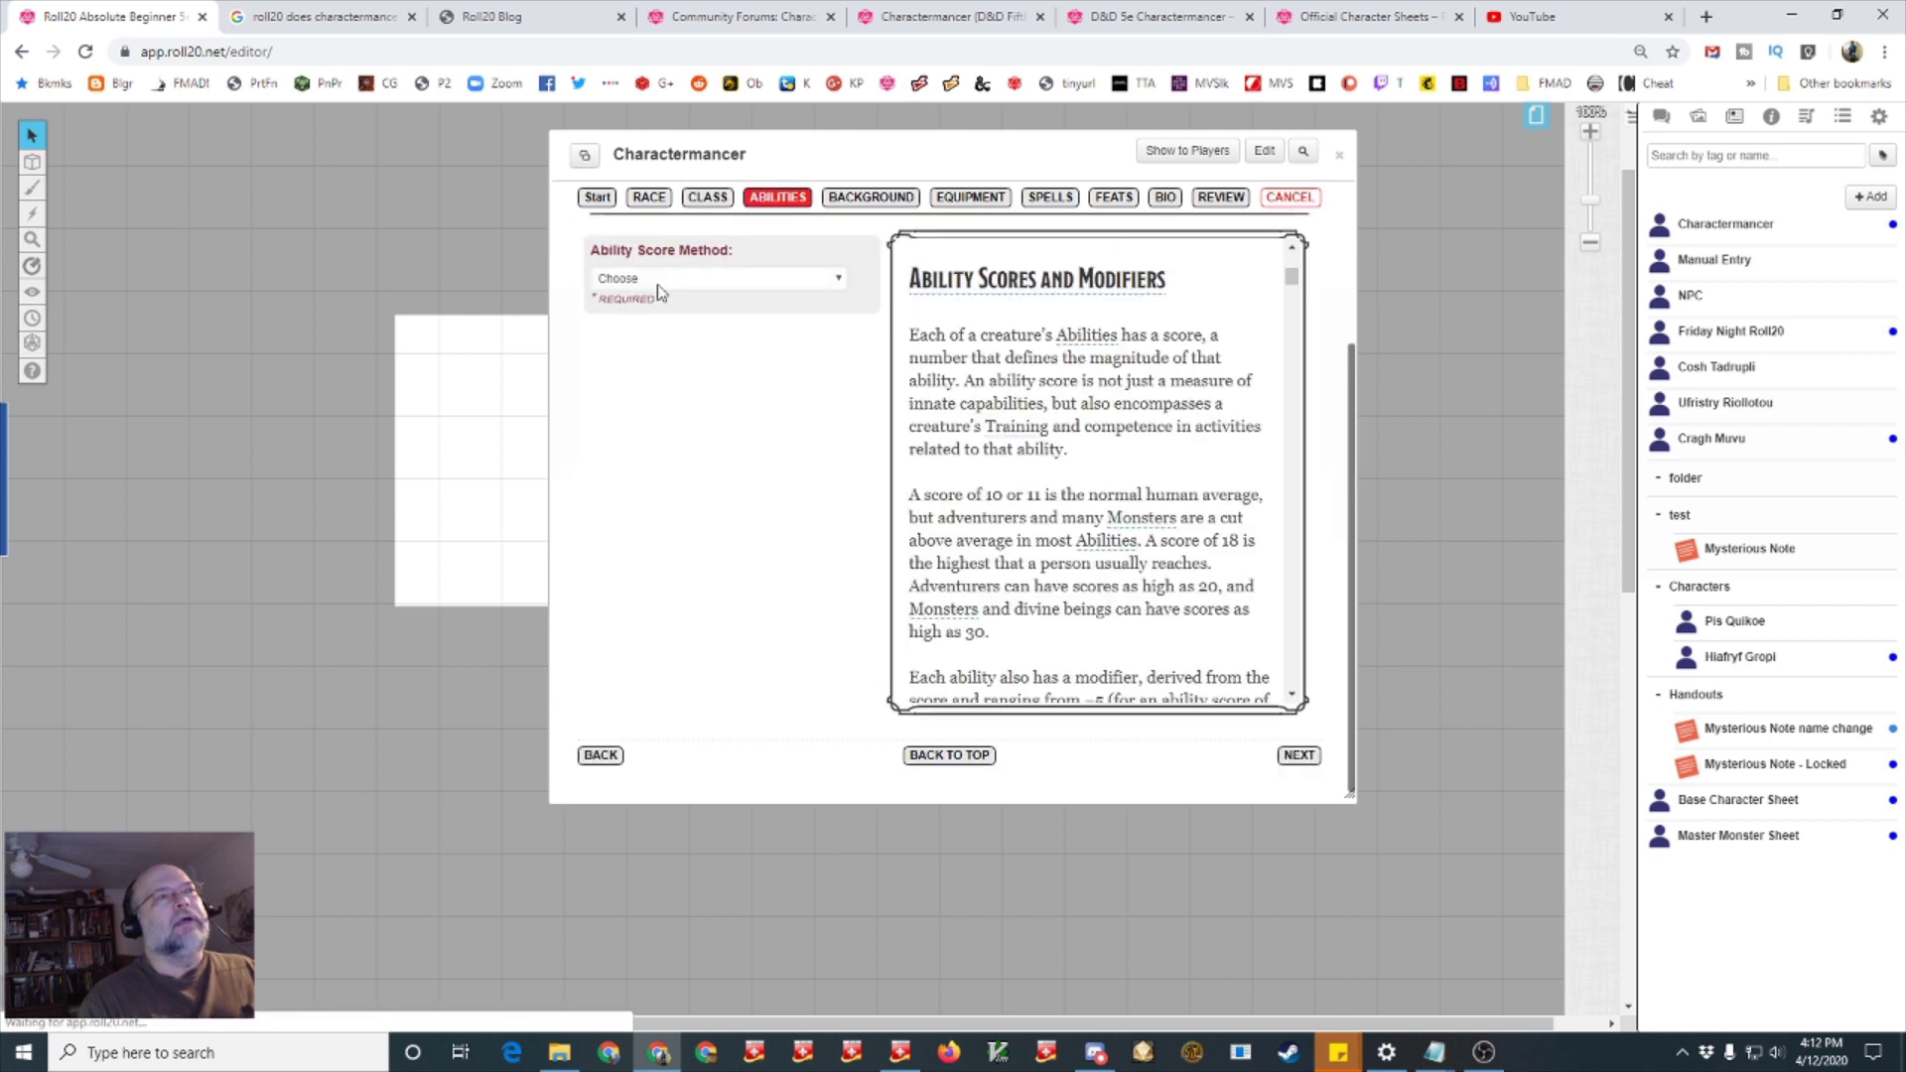
{"action": "left_click", "coordinate": [840, 283]}
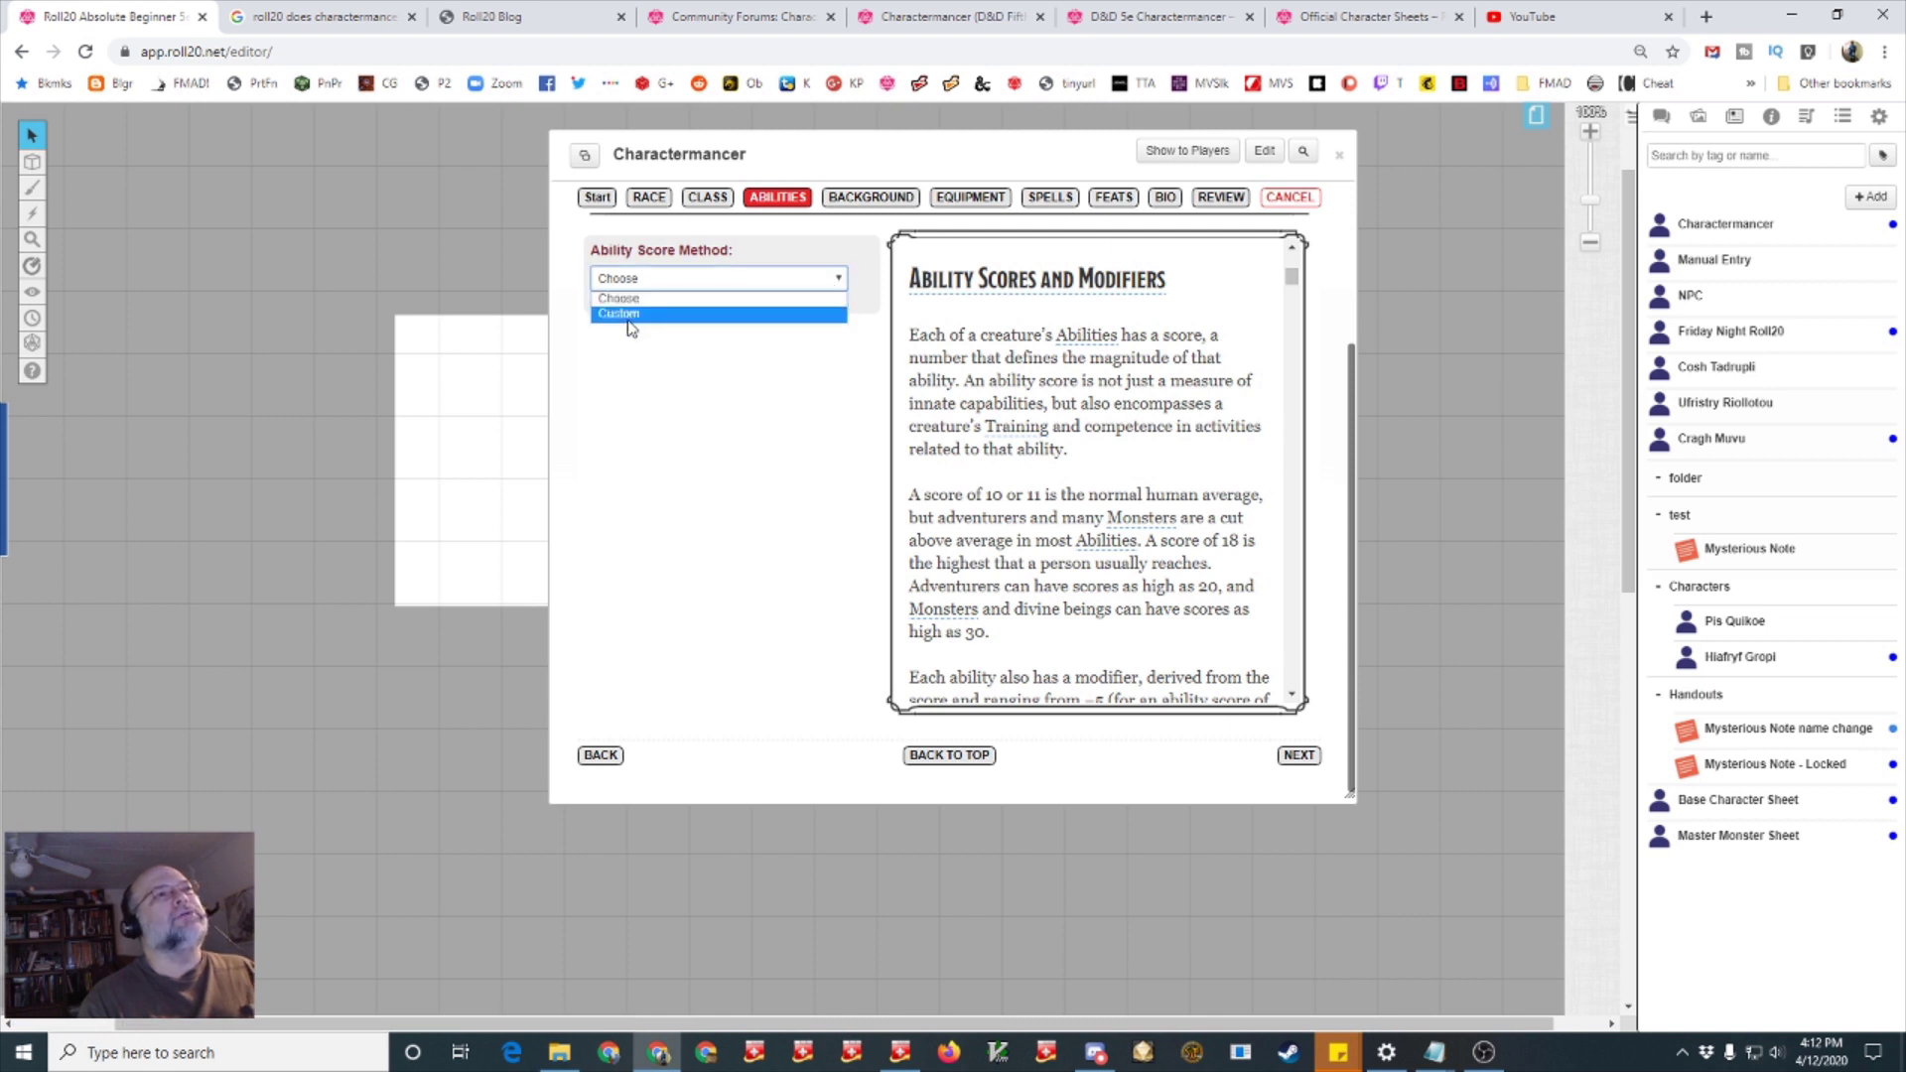
{"action": "left_click", "coordinate": [800, 315]}
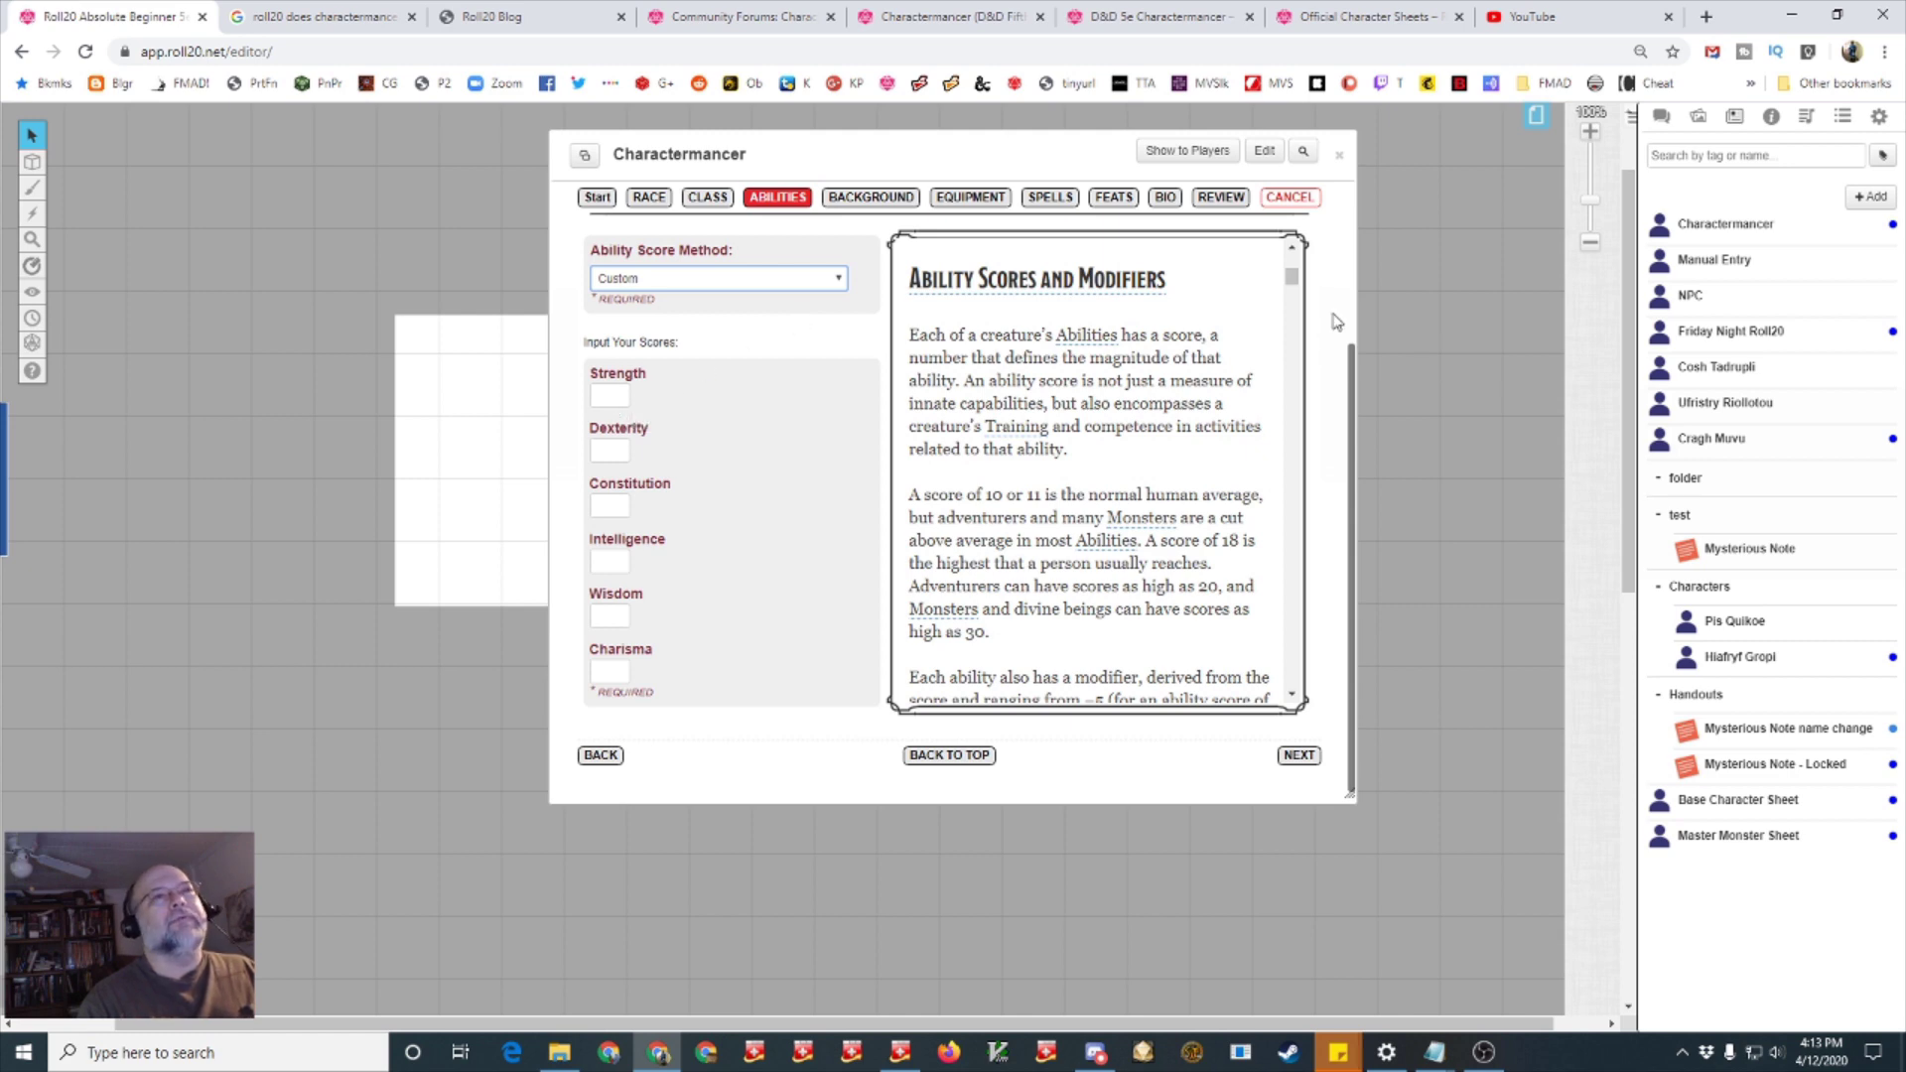
Look through the reference text on ability scores, ability checks, skills and saving throws
{"action": "scroll", "coordinate": [991, 494], "scroll_direction": "down", "scroll_amount": 10}
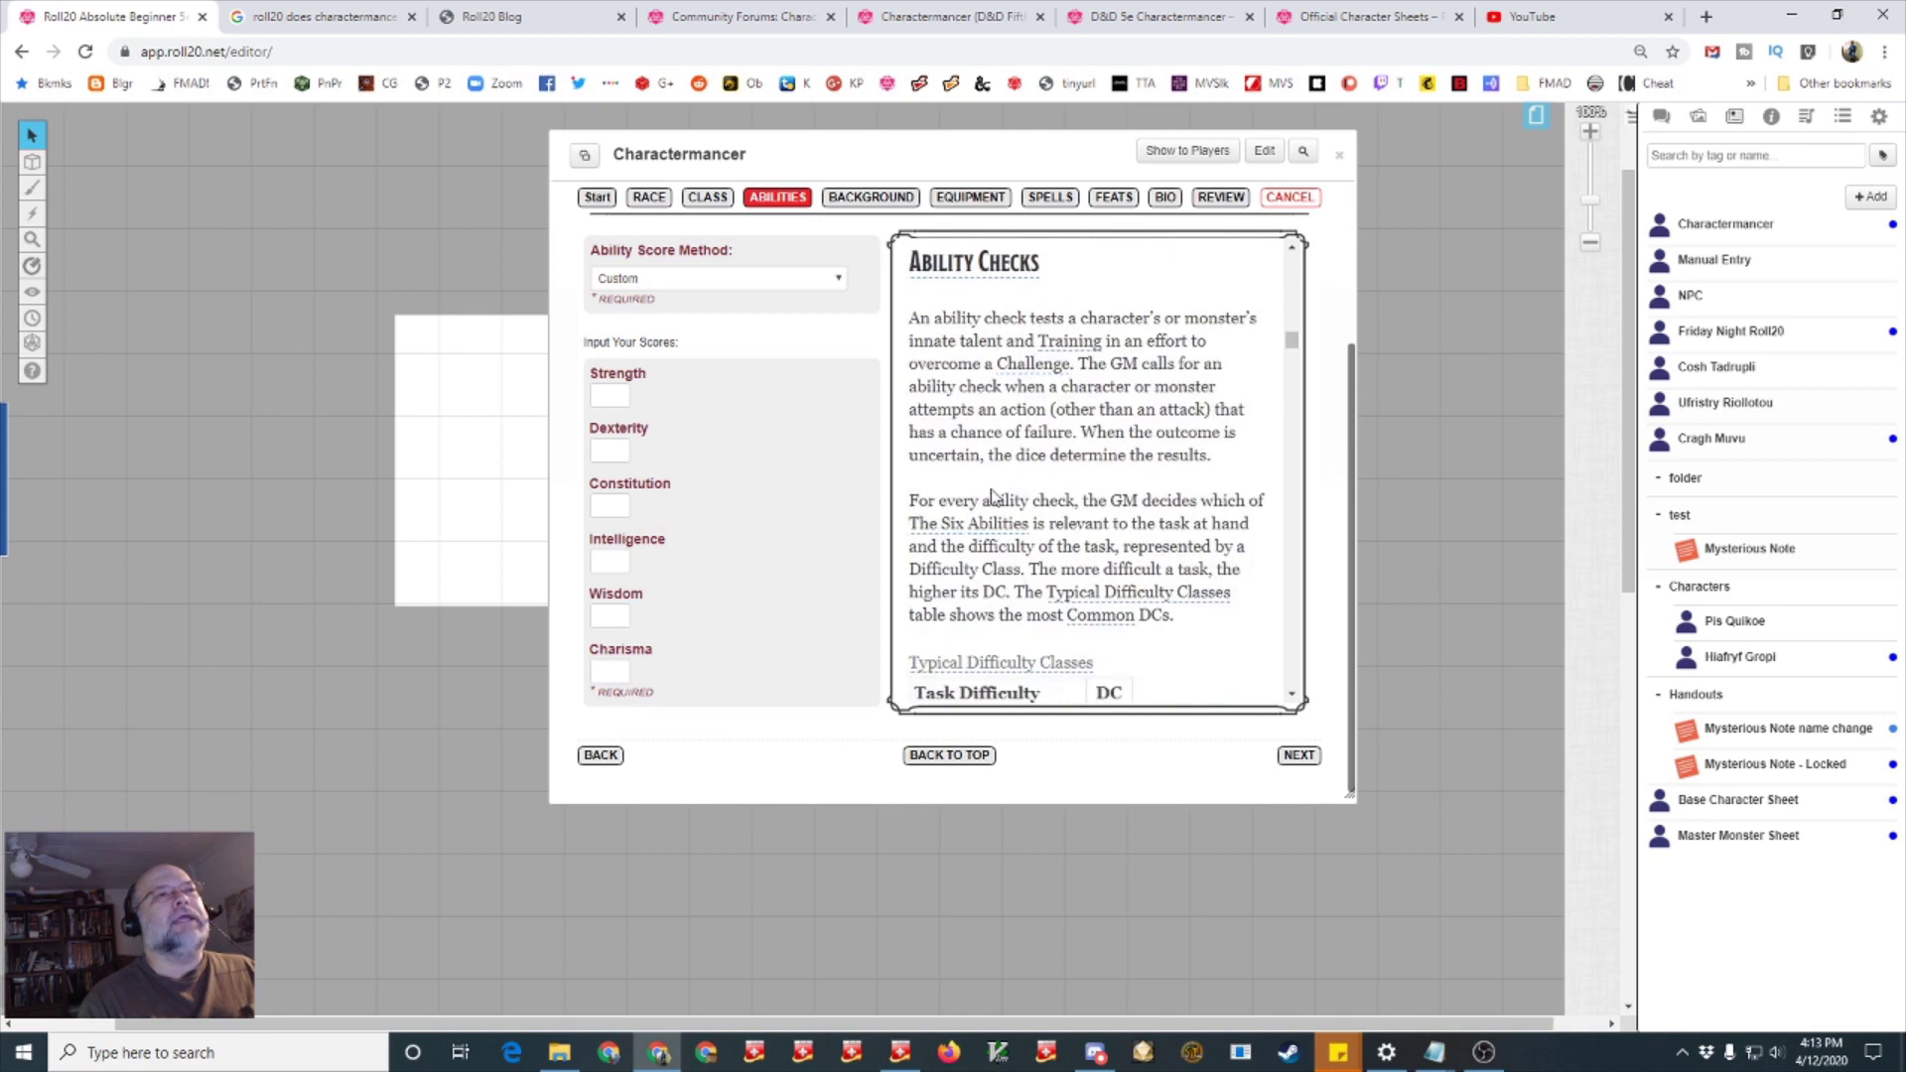
{"action": "scroll", "coordinate": [991, 495], "scroll_direction": "down", "scroll_amount": 10}
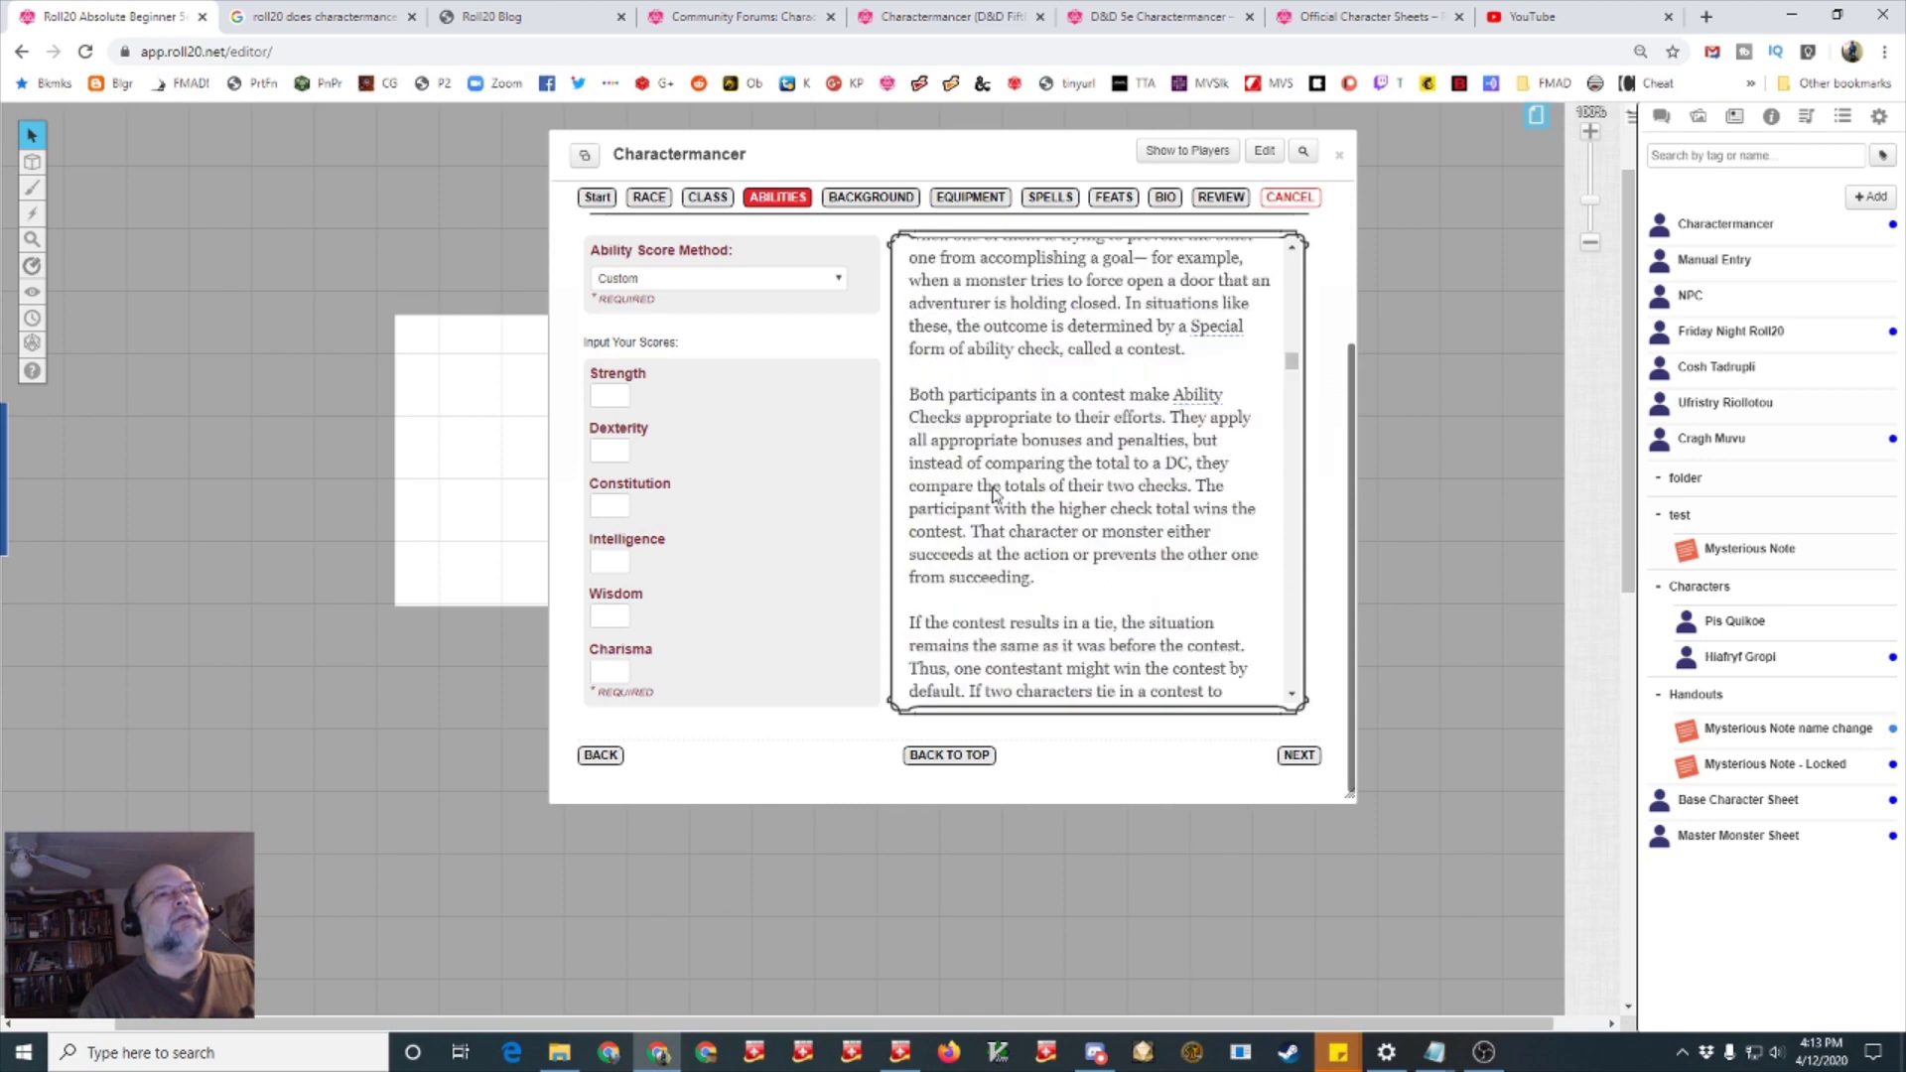
{"action": "scroll", "coordinate": [993, 493], "scroll_direction": "down", "scroll_amount": 5}
{"action": "scroll", "coordinate": [994, 487], "scroll_direction": "down", "scroll_amount": 5}
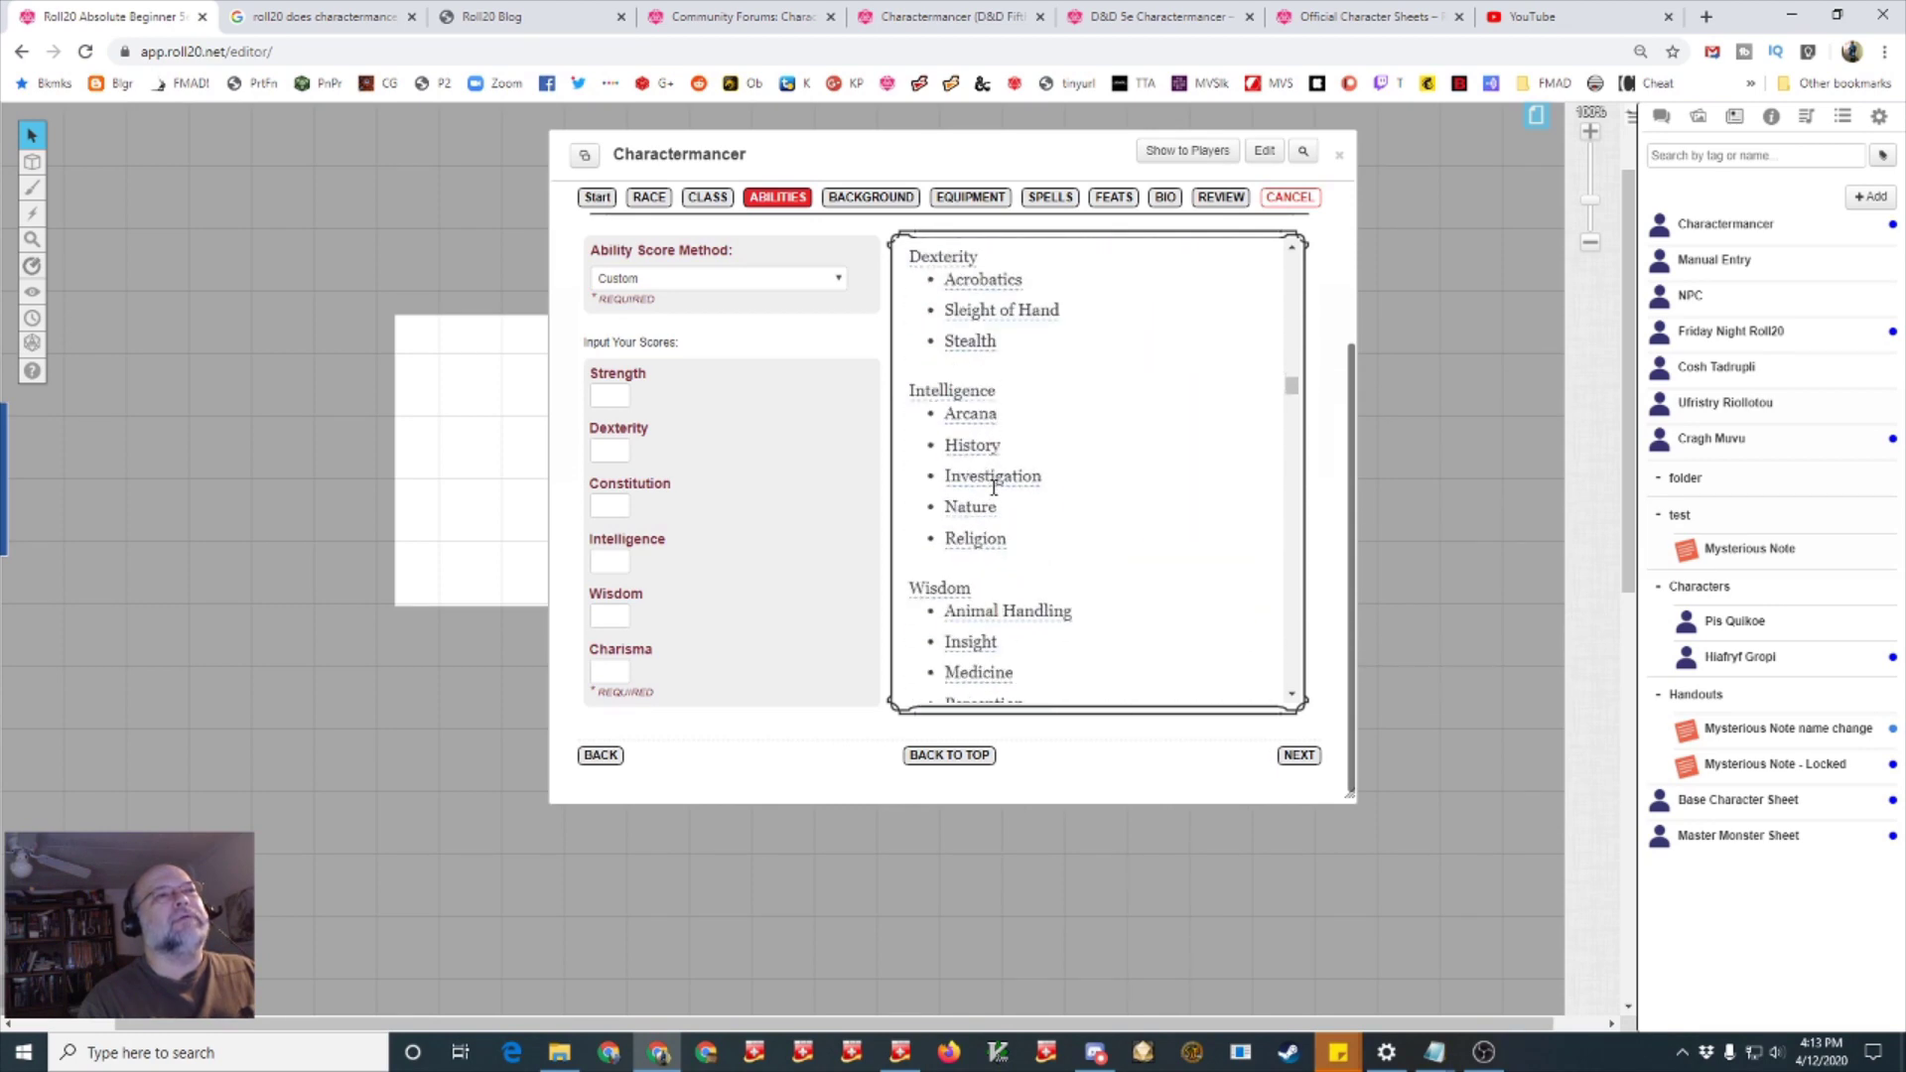
{"action": "scroll", "coordinate": [994, 494], "scroll_direction": "down", "scroll_amount": 15}
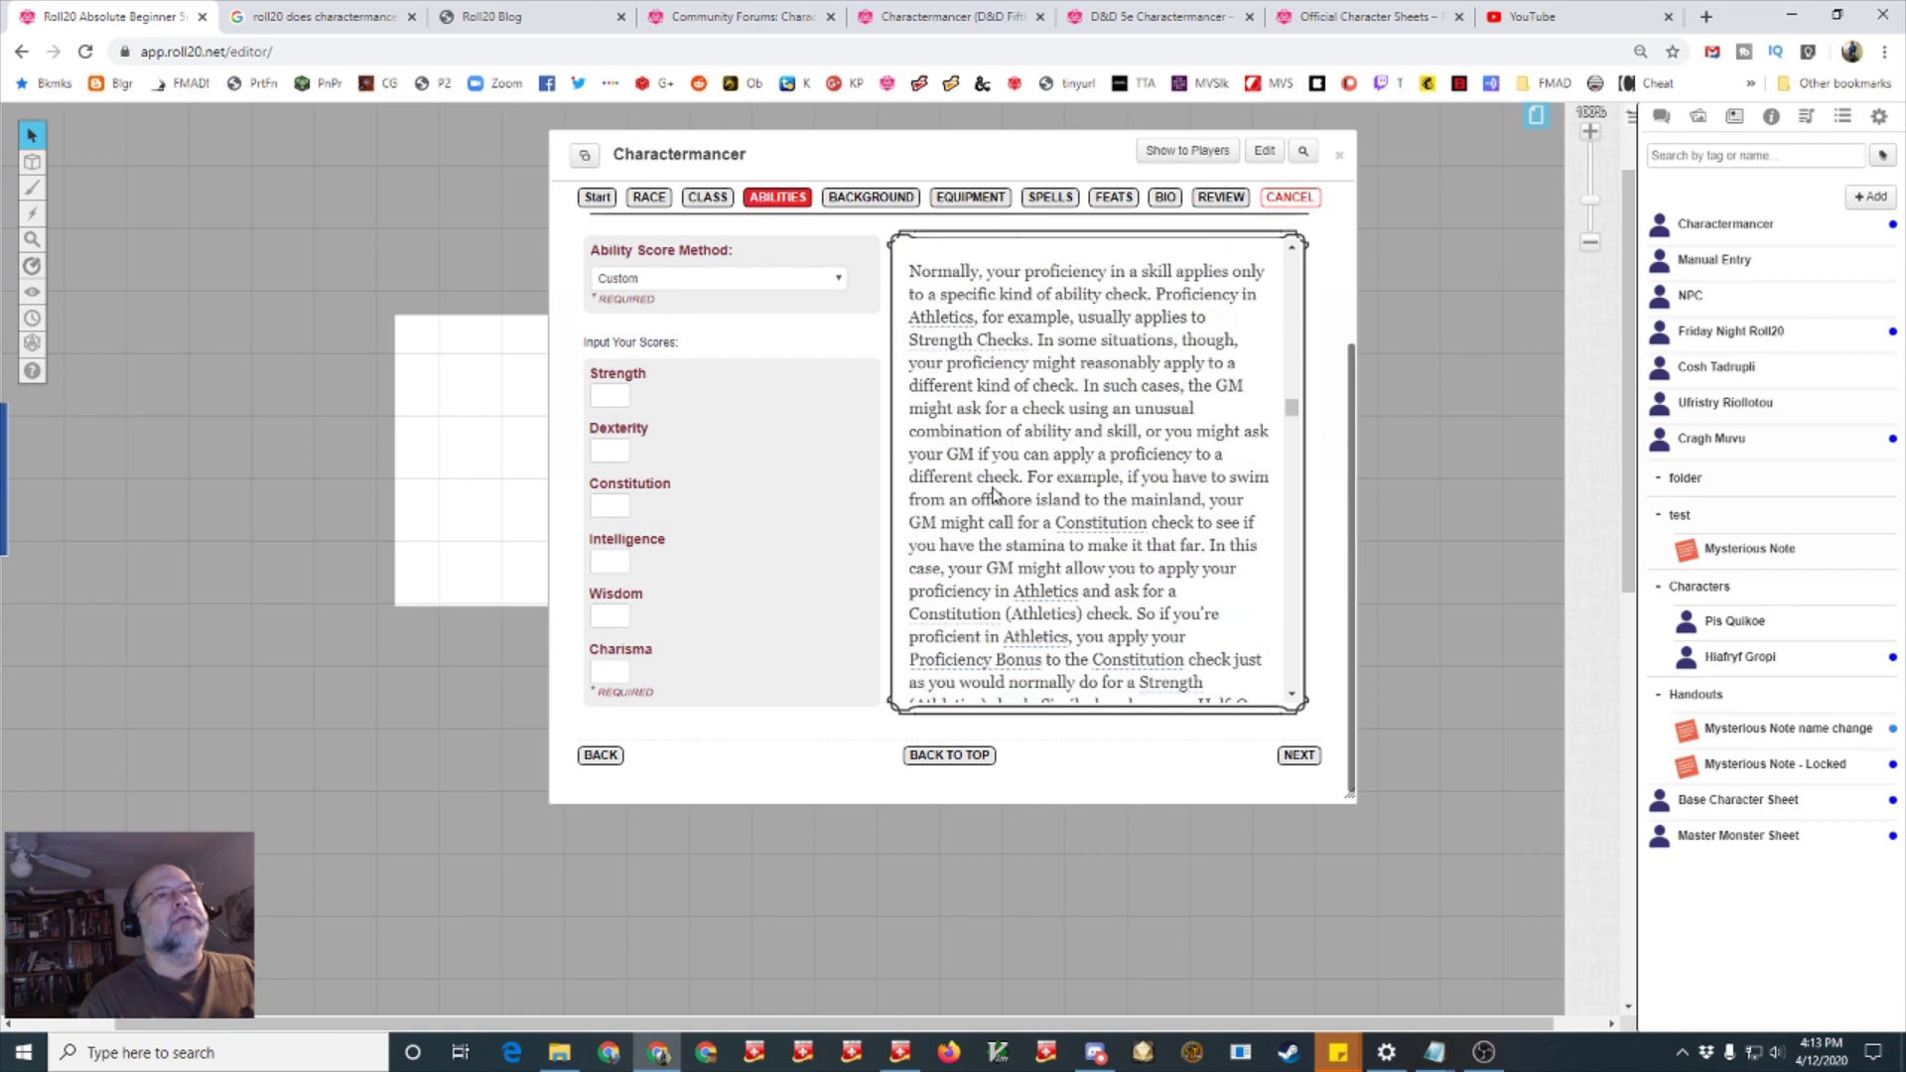
{"action": "scroll", "coordinate": [996, 486], "scroll_direction": "down", "scroll_amount": 12}
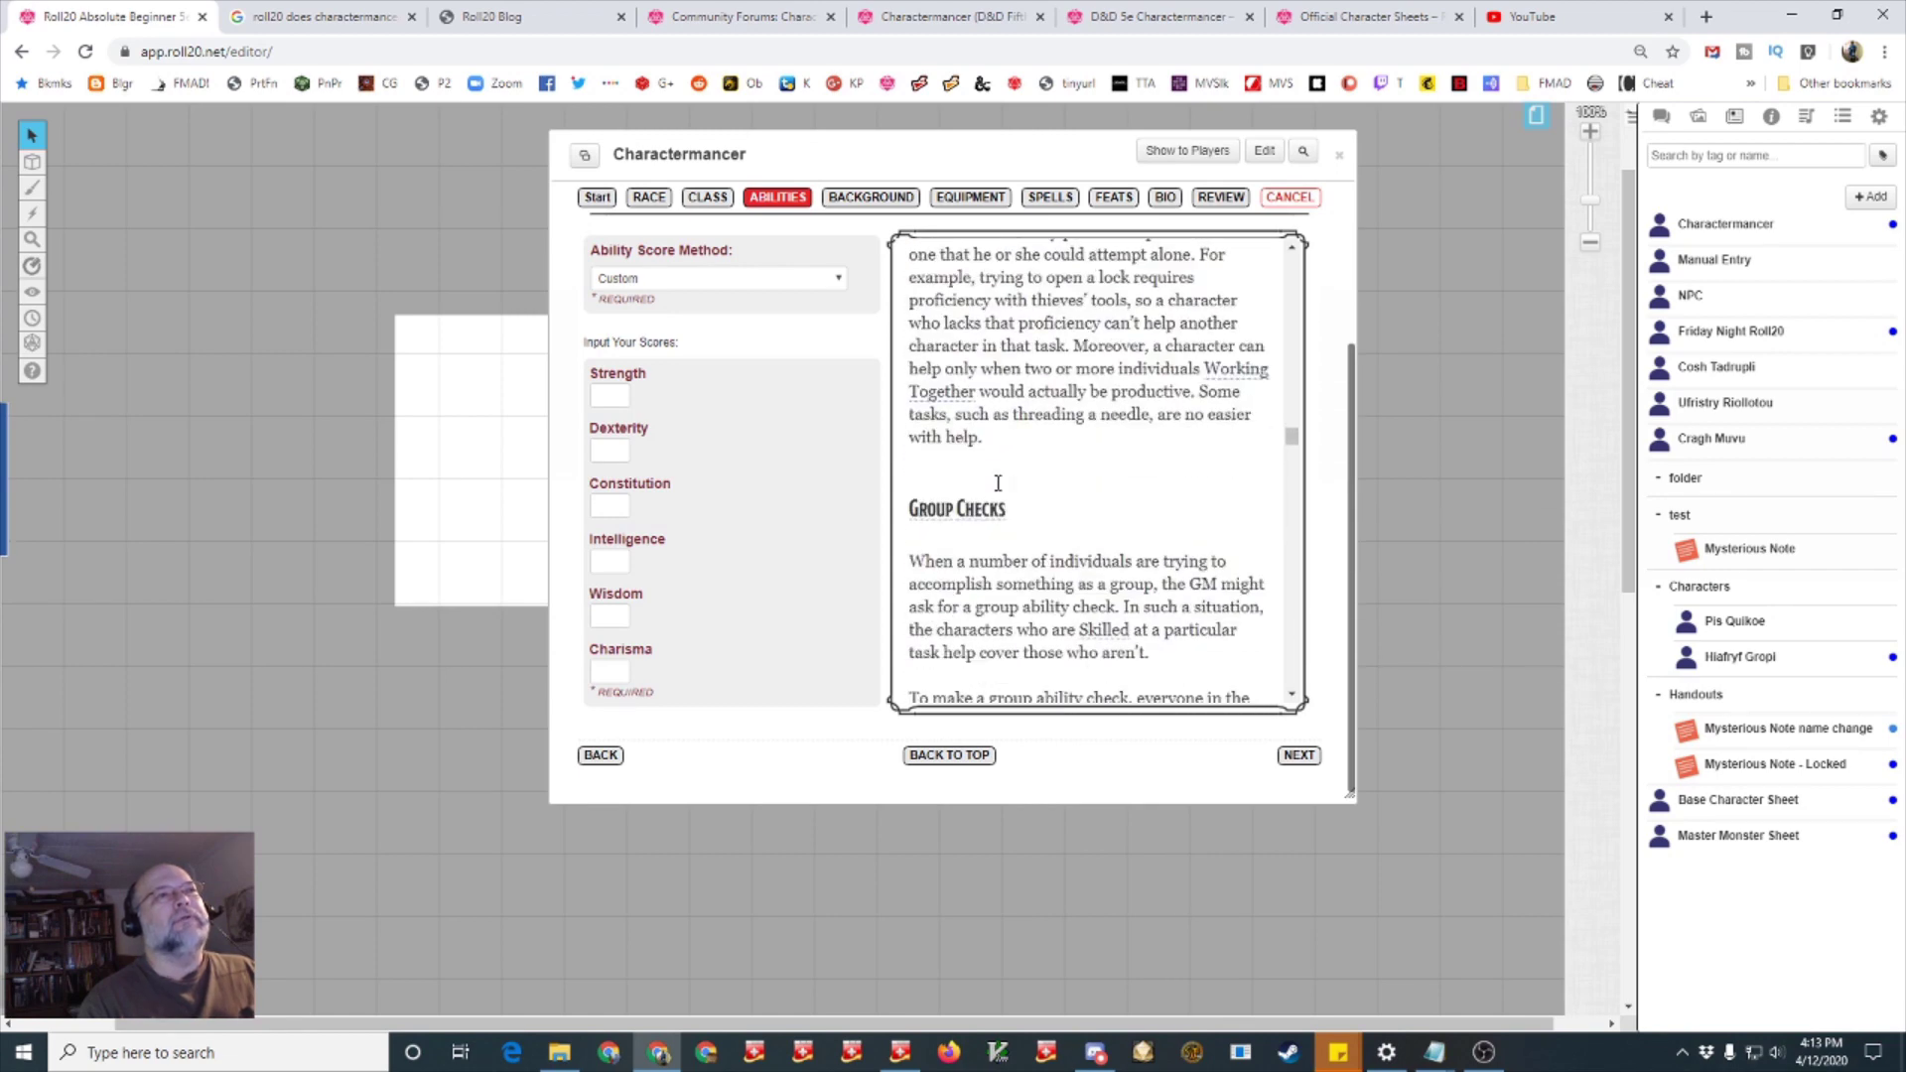
{"action": "scroll", "coordinate": [998, 484], "scroll_direction": "down", "scroll_amount": 20}
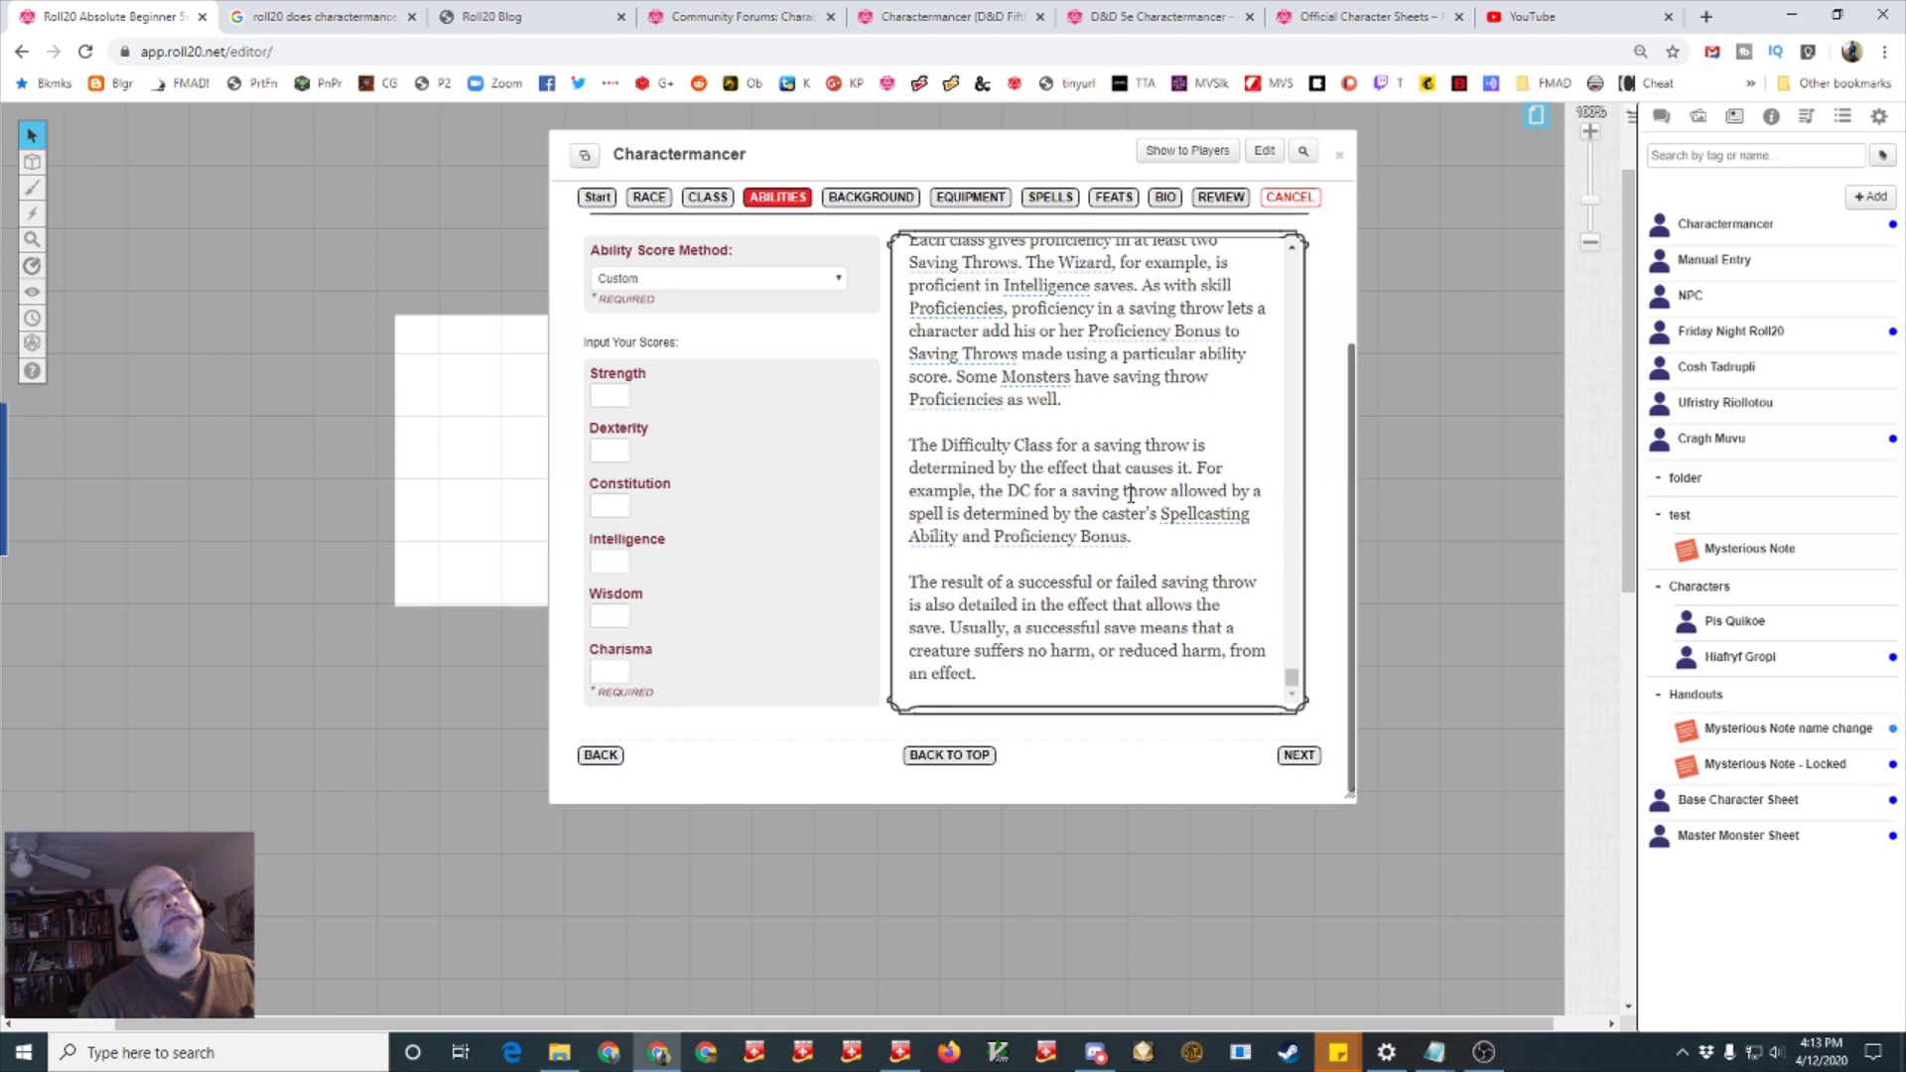
Enter Strength 15, Dexterity 12, Constitution 16, Intelligence 13, Wisdom 16 and Charisma 7, and proceed to the background stage
{"action": "left_click", "coordinate": [609, 395]}
{"action": "type", "text": "15"}
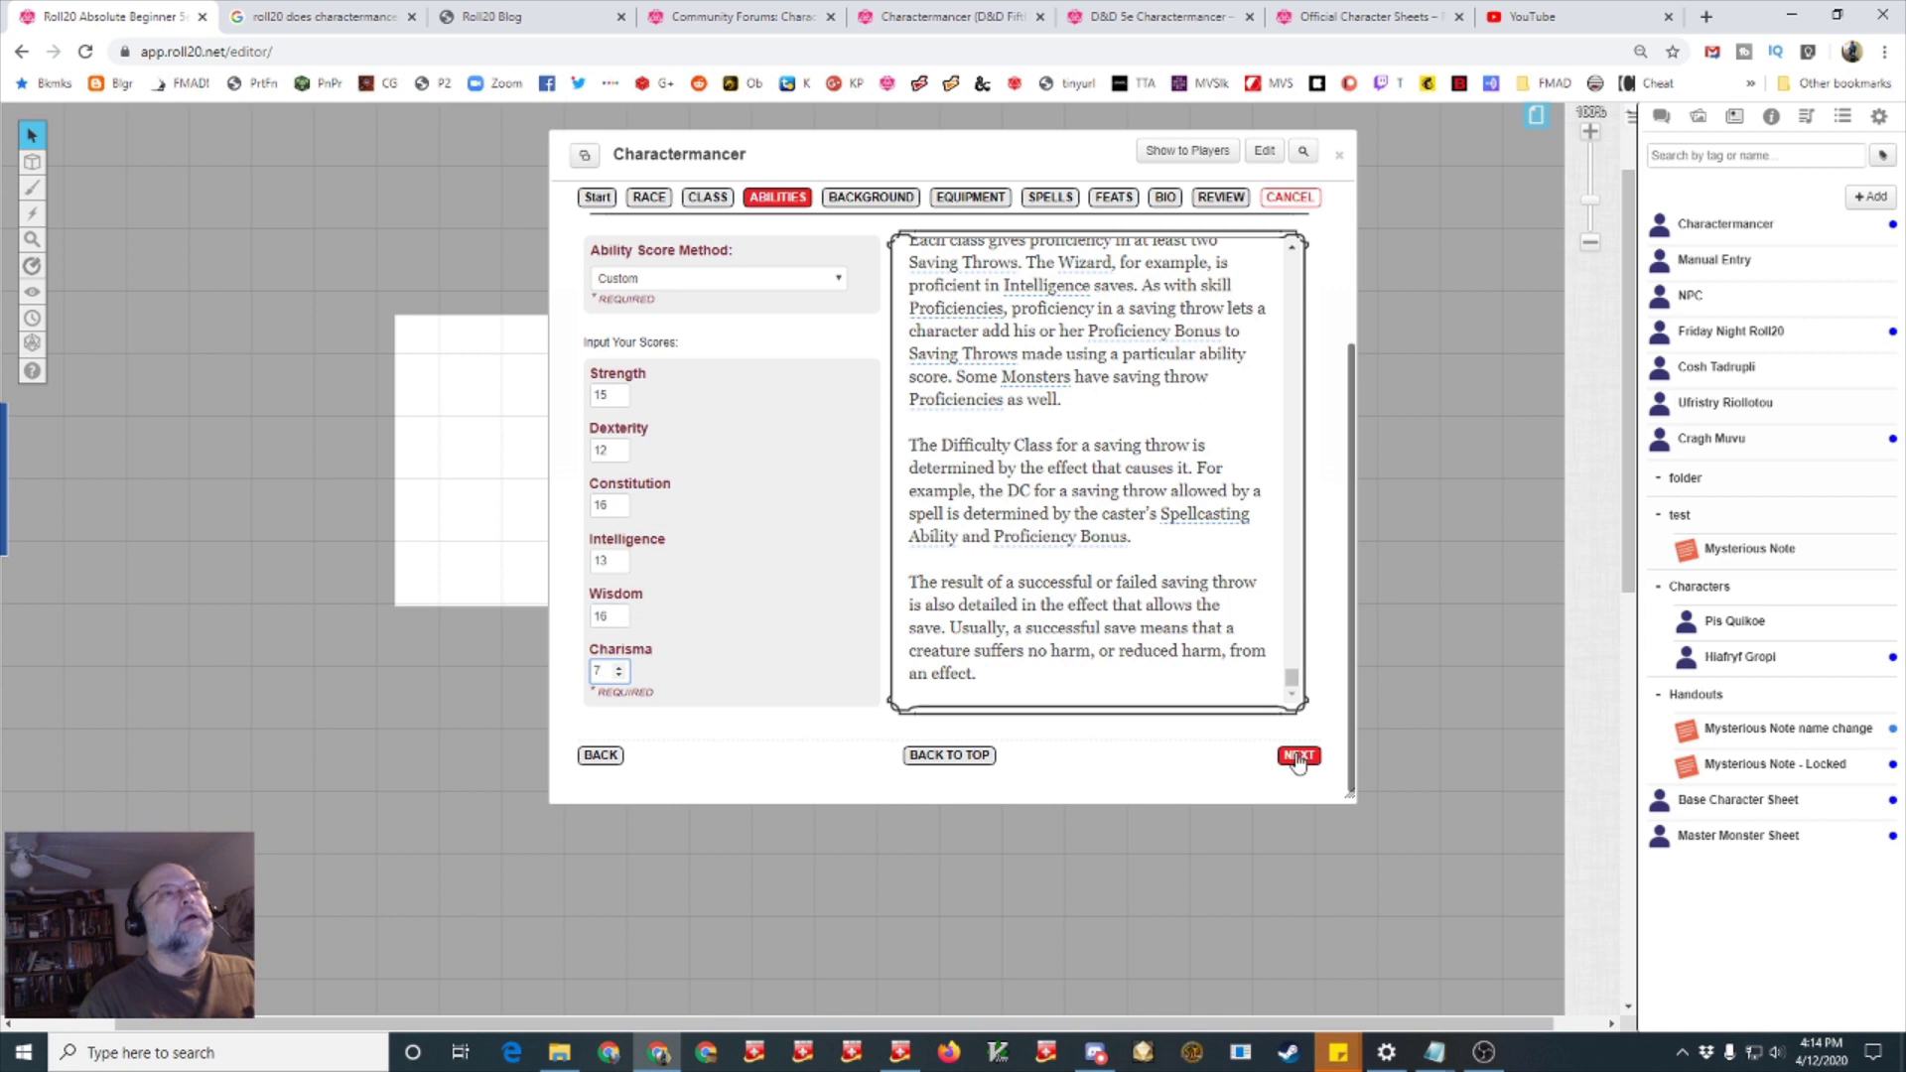
{"action": "left_click", "coordinate": [1297, 756]}
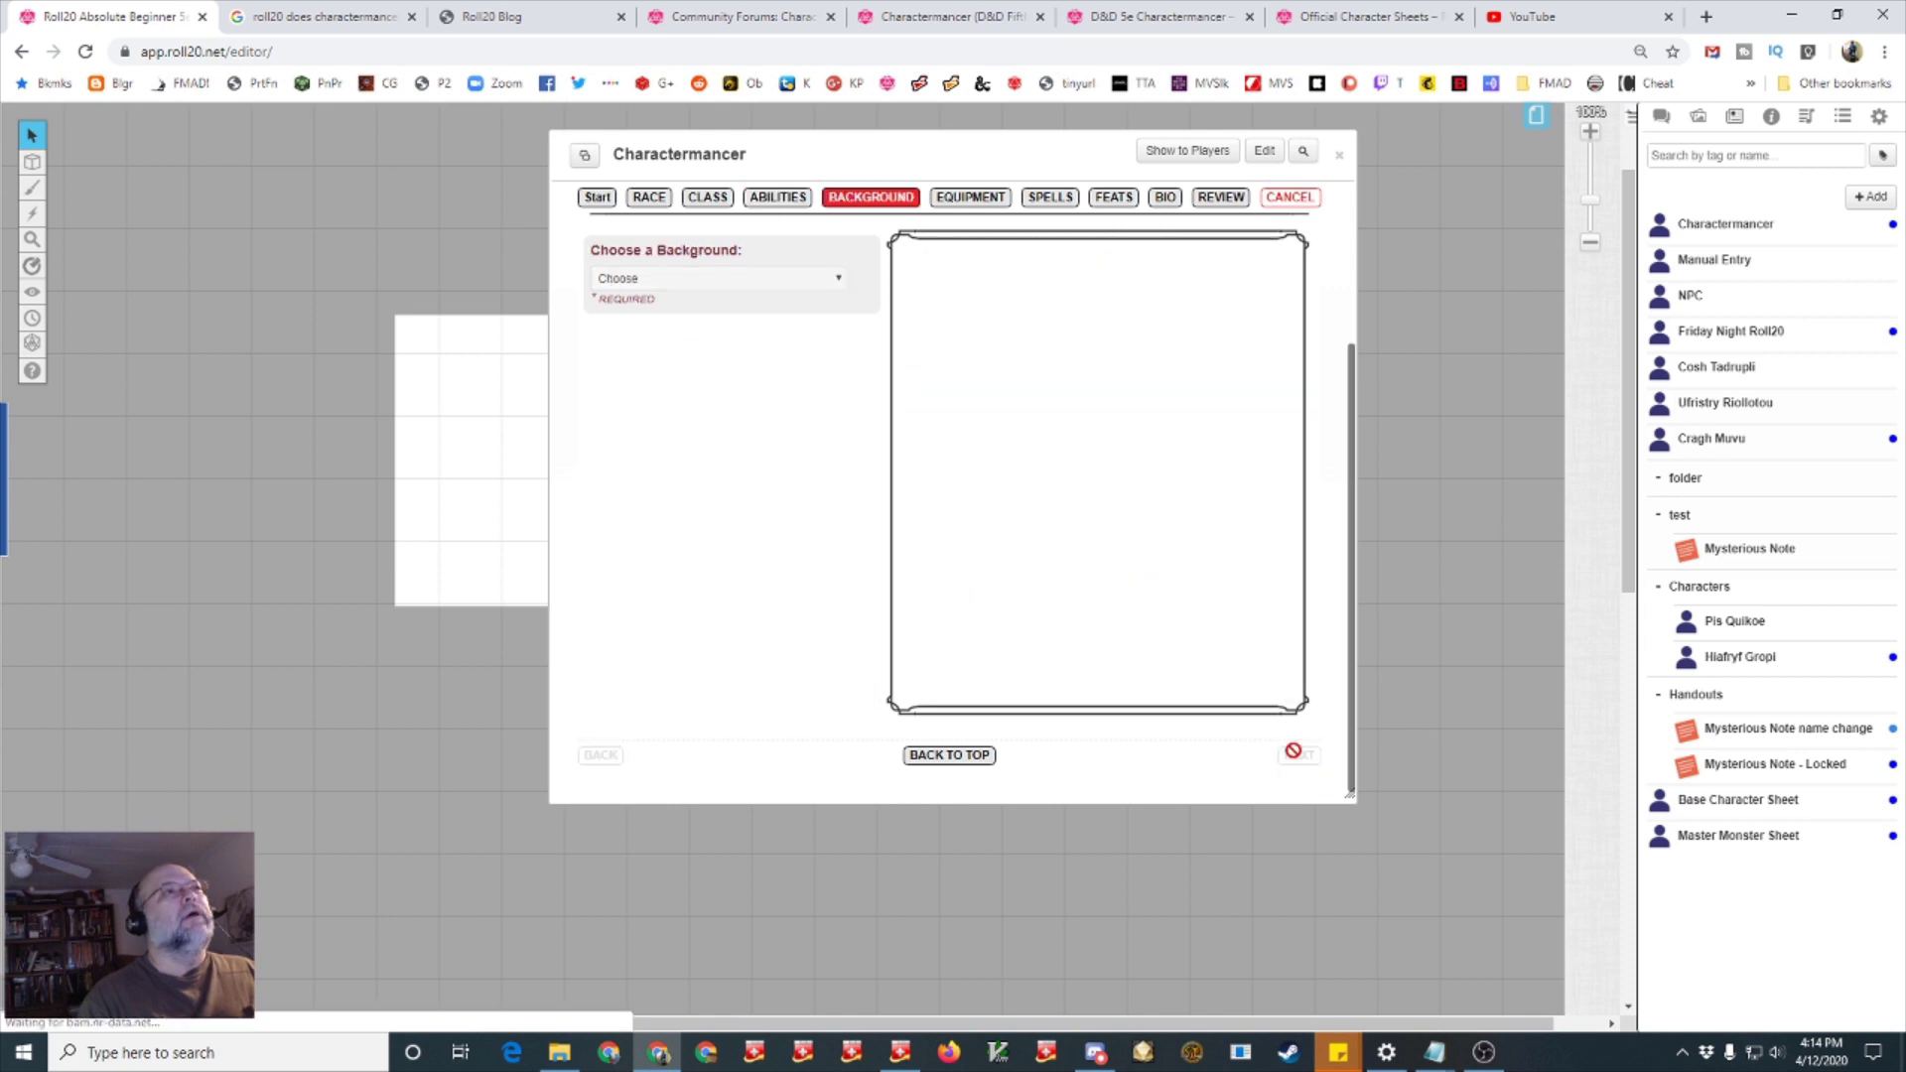
Choose Acolyte (SRD) as the background, with Orc (SRD) and Undercommon (SRD) as its language proficiencies
{"action": "left_click", "coordinate": [840, 282]}
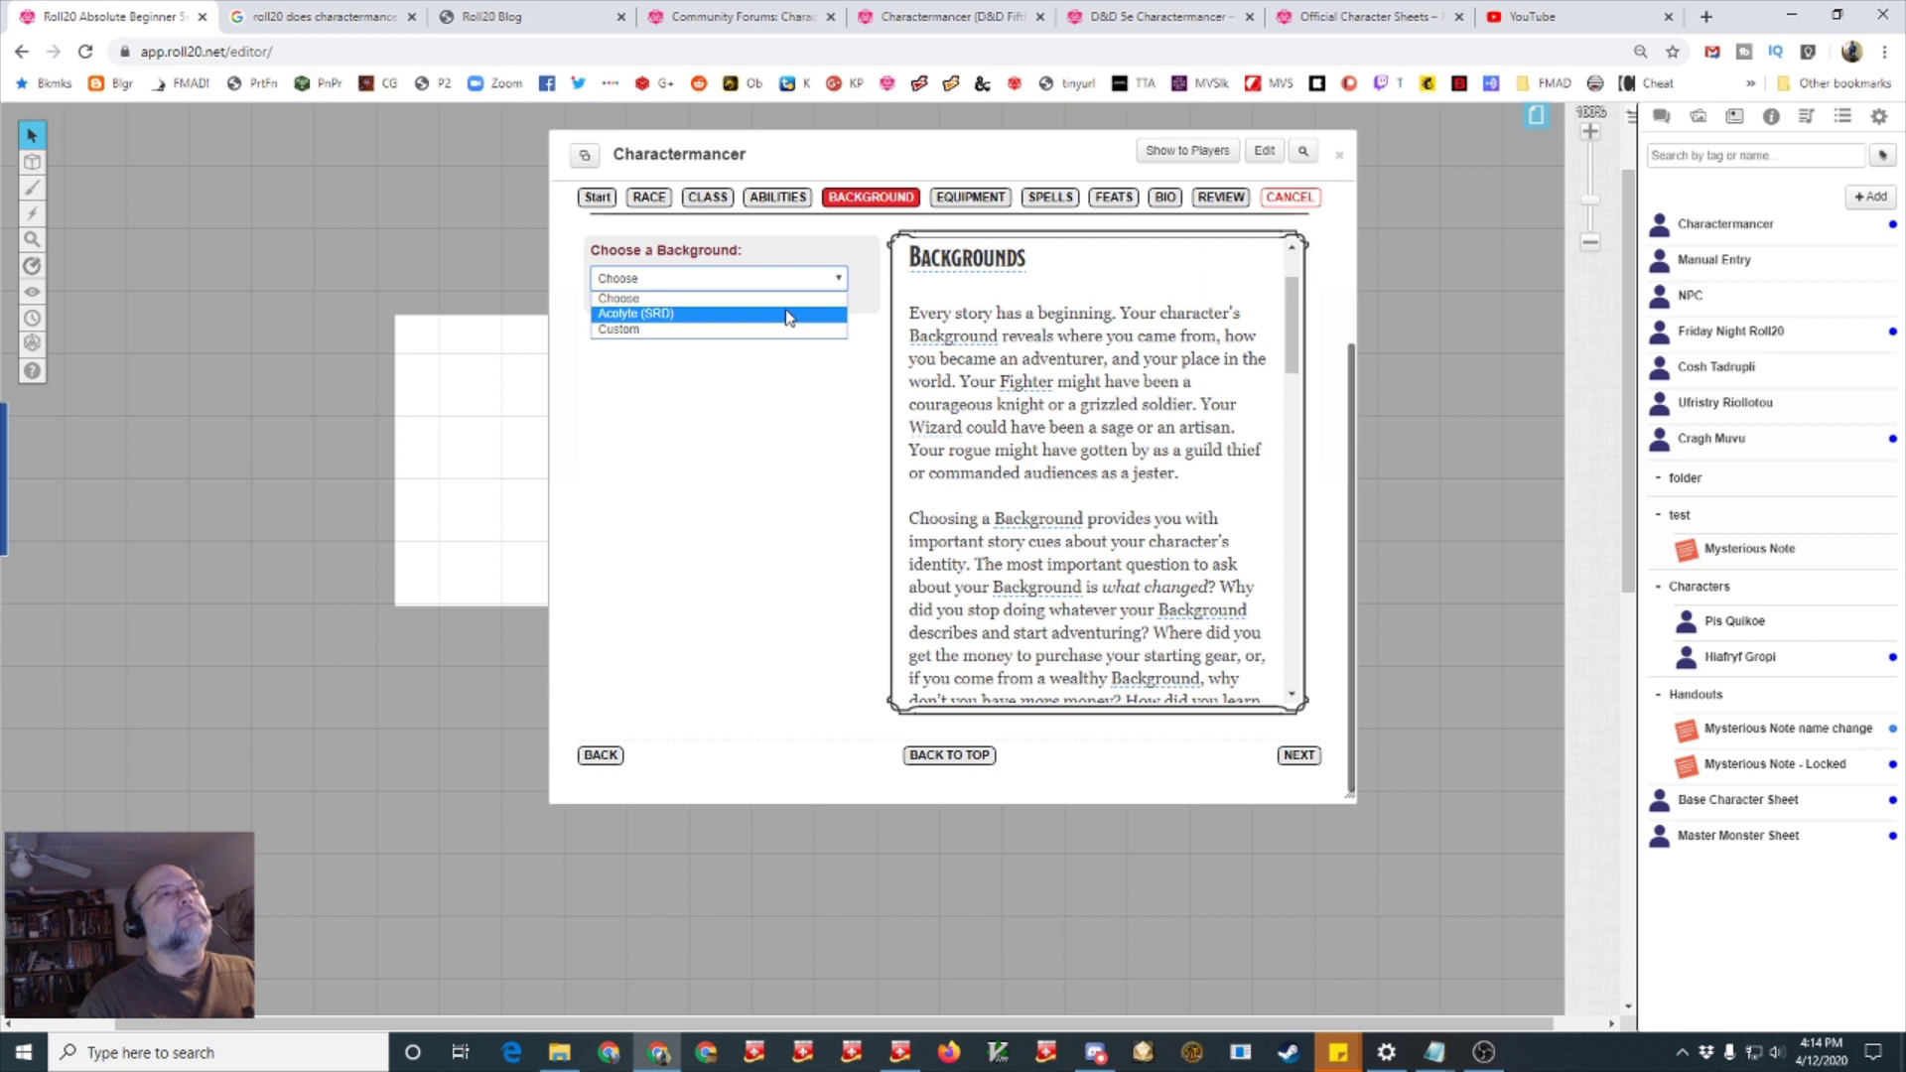
{"action": "left_click", "coordinate": [646, 314]}
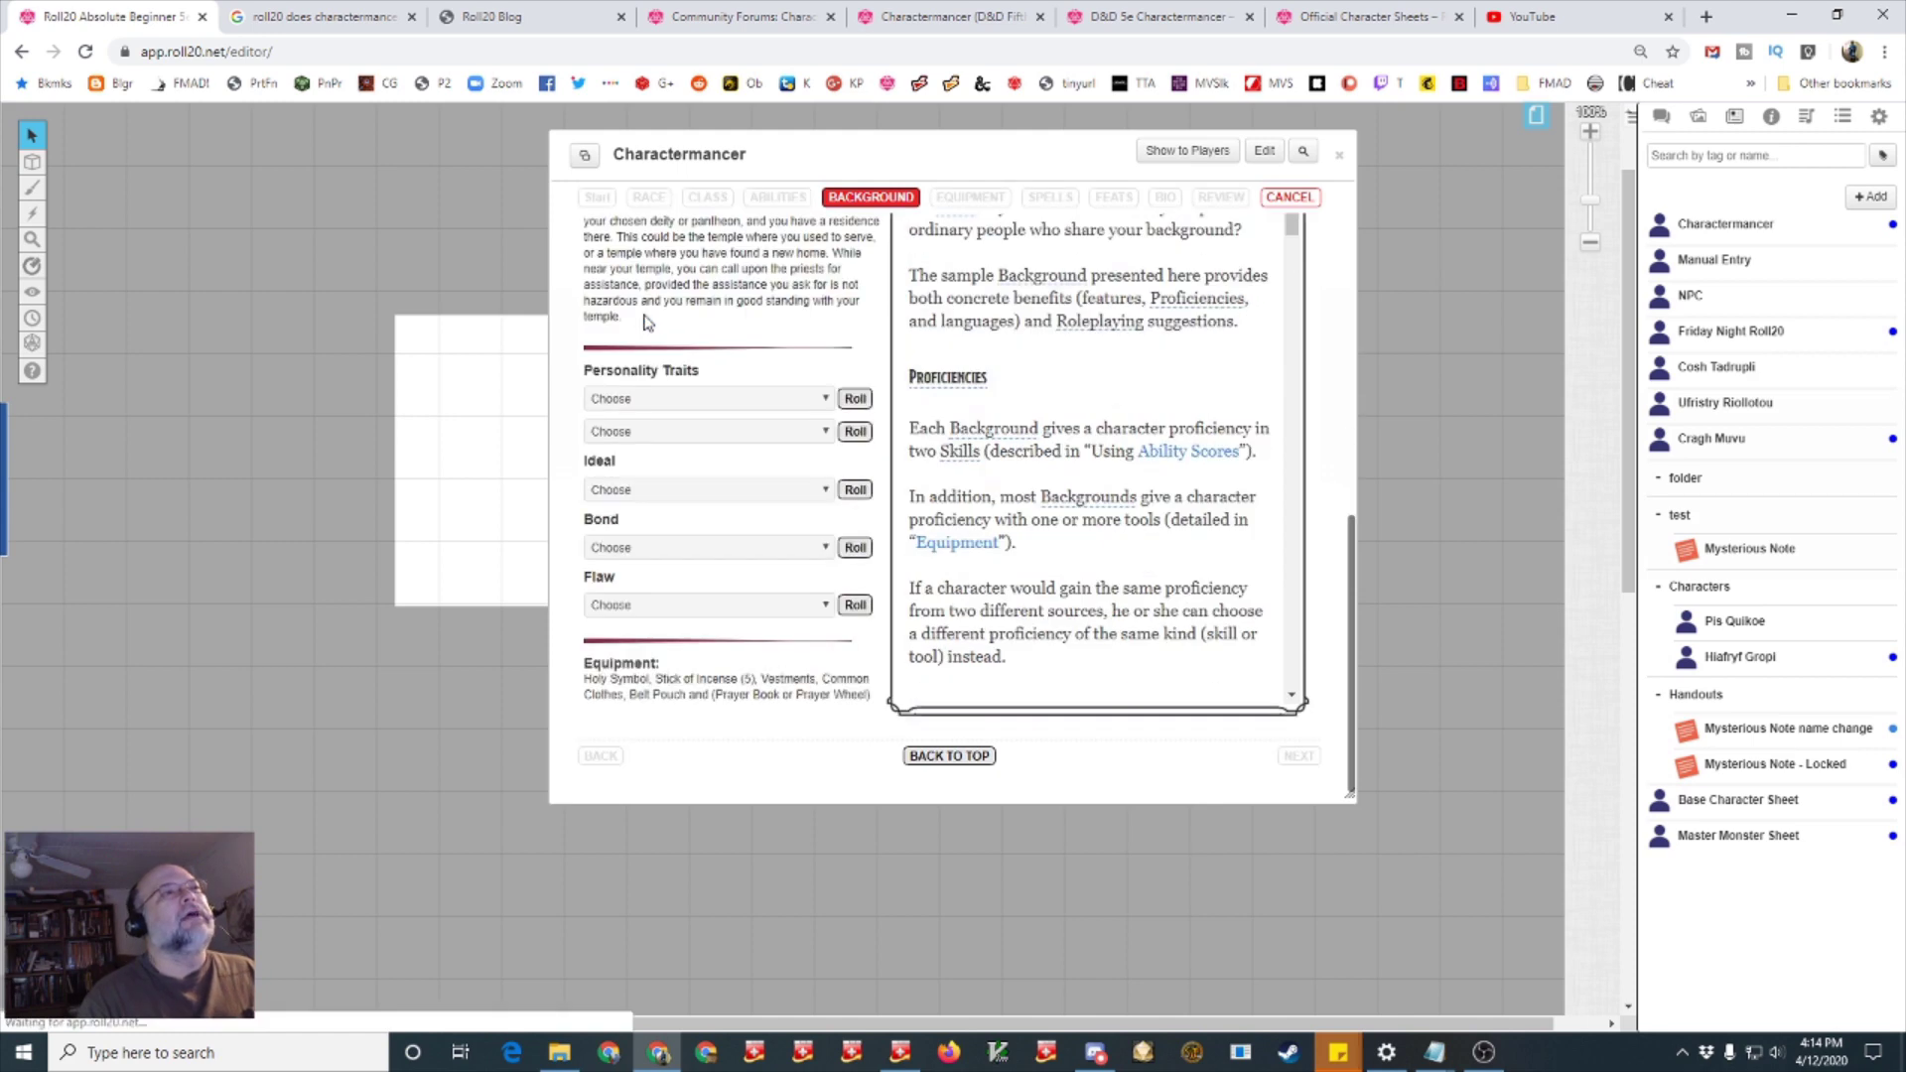
{"action": "left_click", "coordinate": [826, 418]}
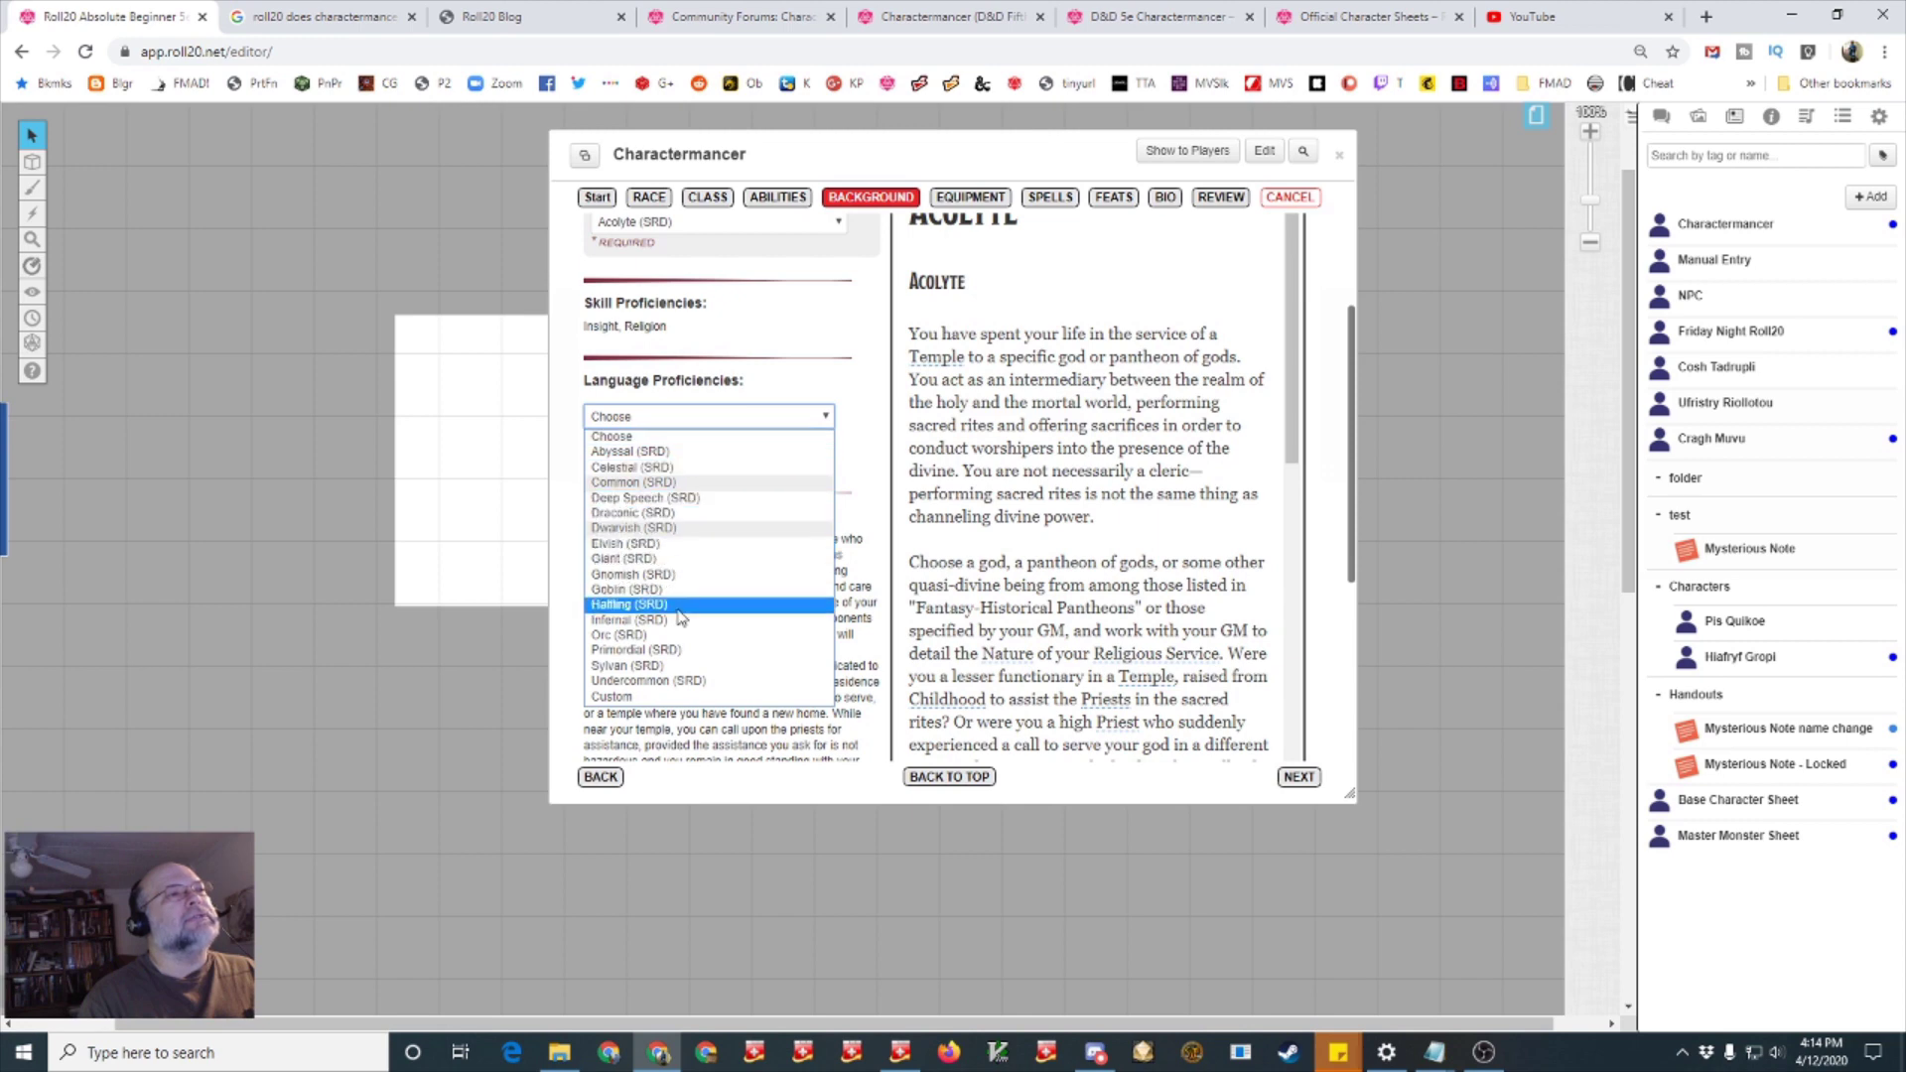
{"action": "left_click", "coordinate": [759, 635]}
{"action": "left_click", "coordinate": [722, 459]}
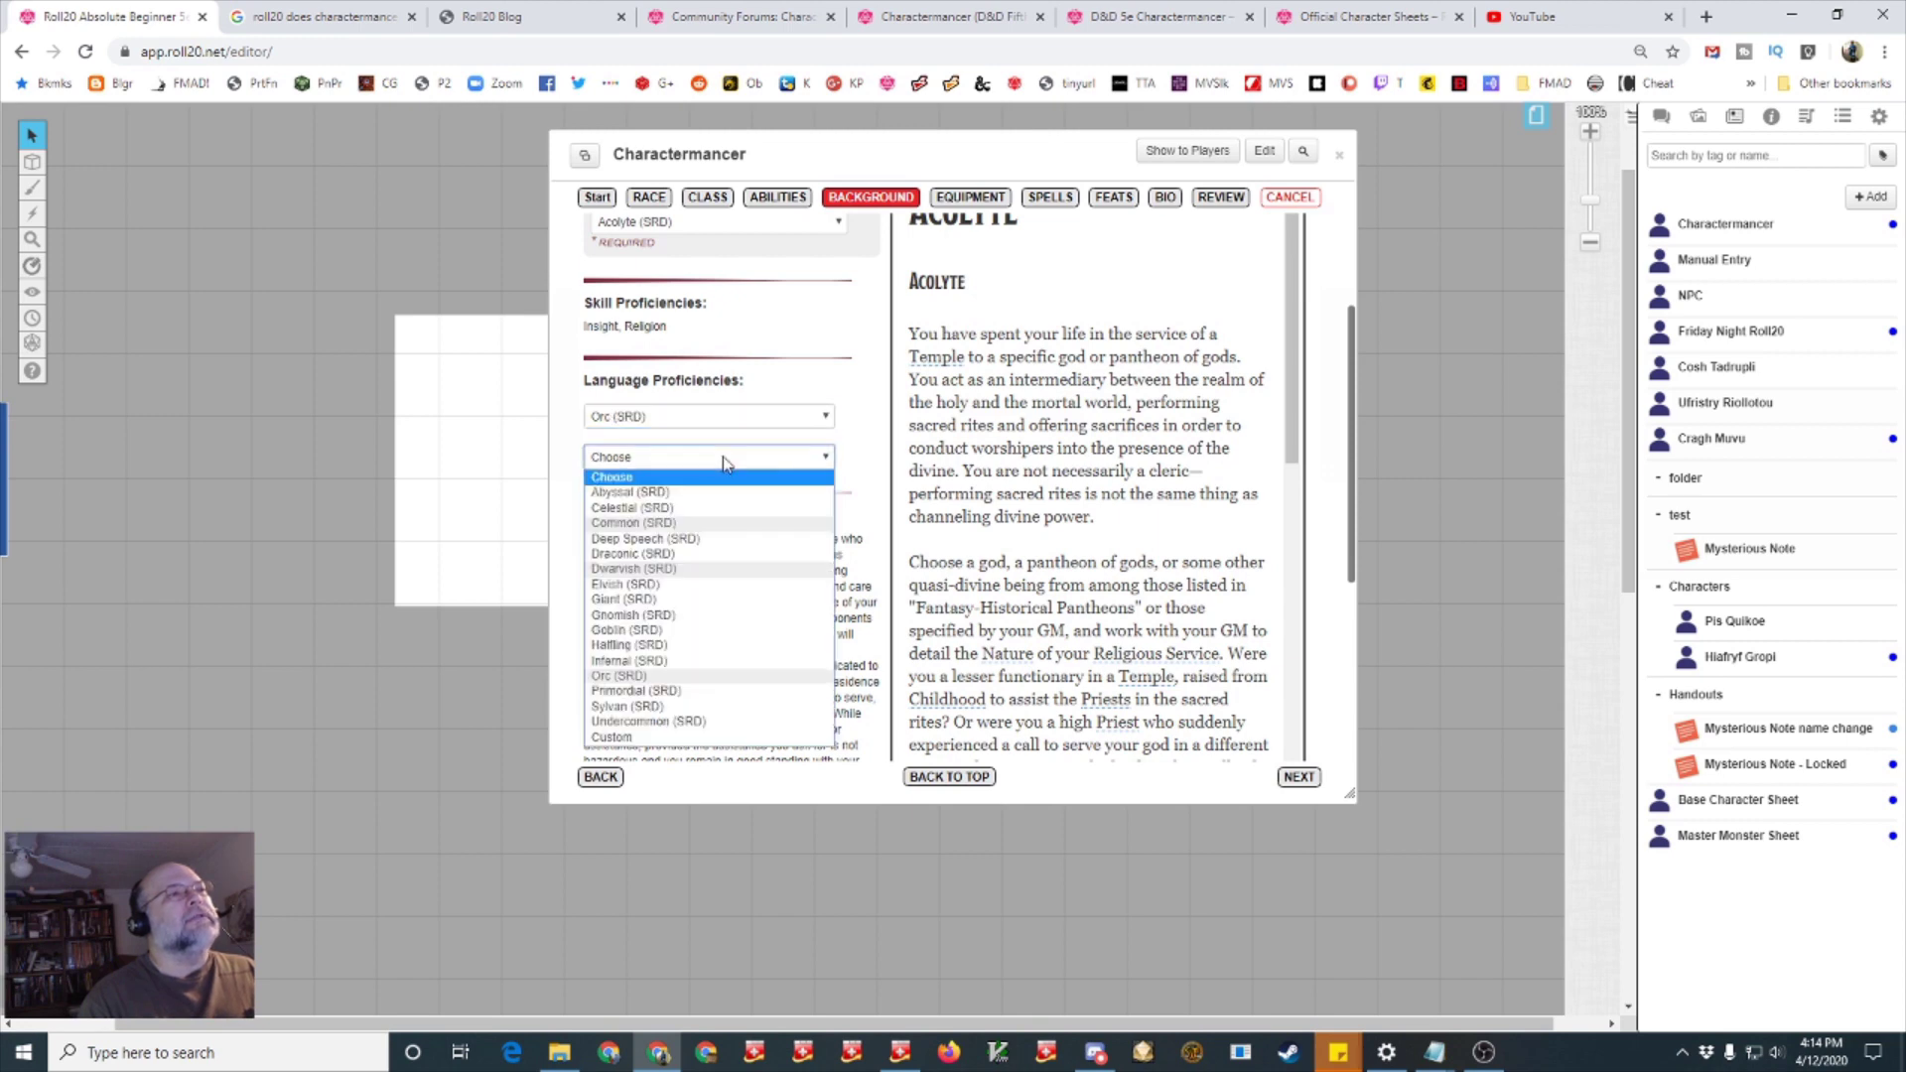
{"action": "left_click", "coordinate": [744, 728]}
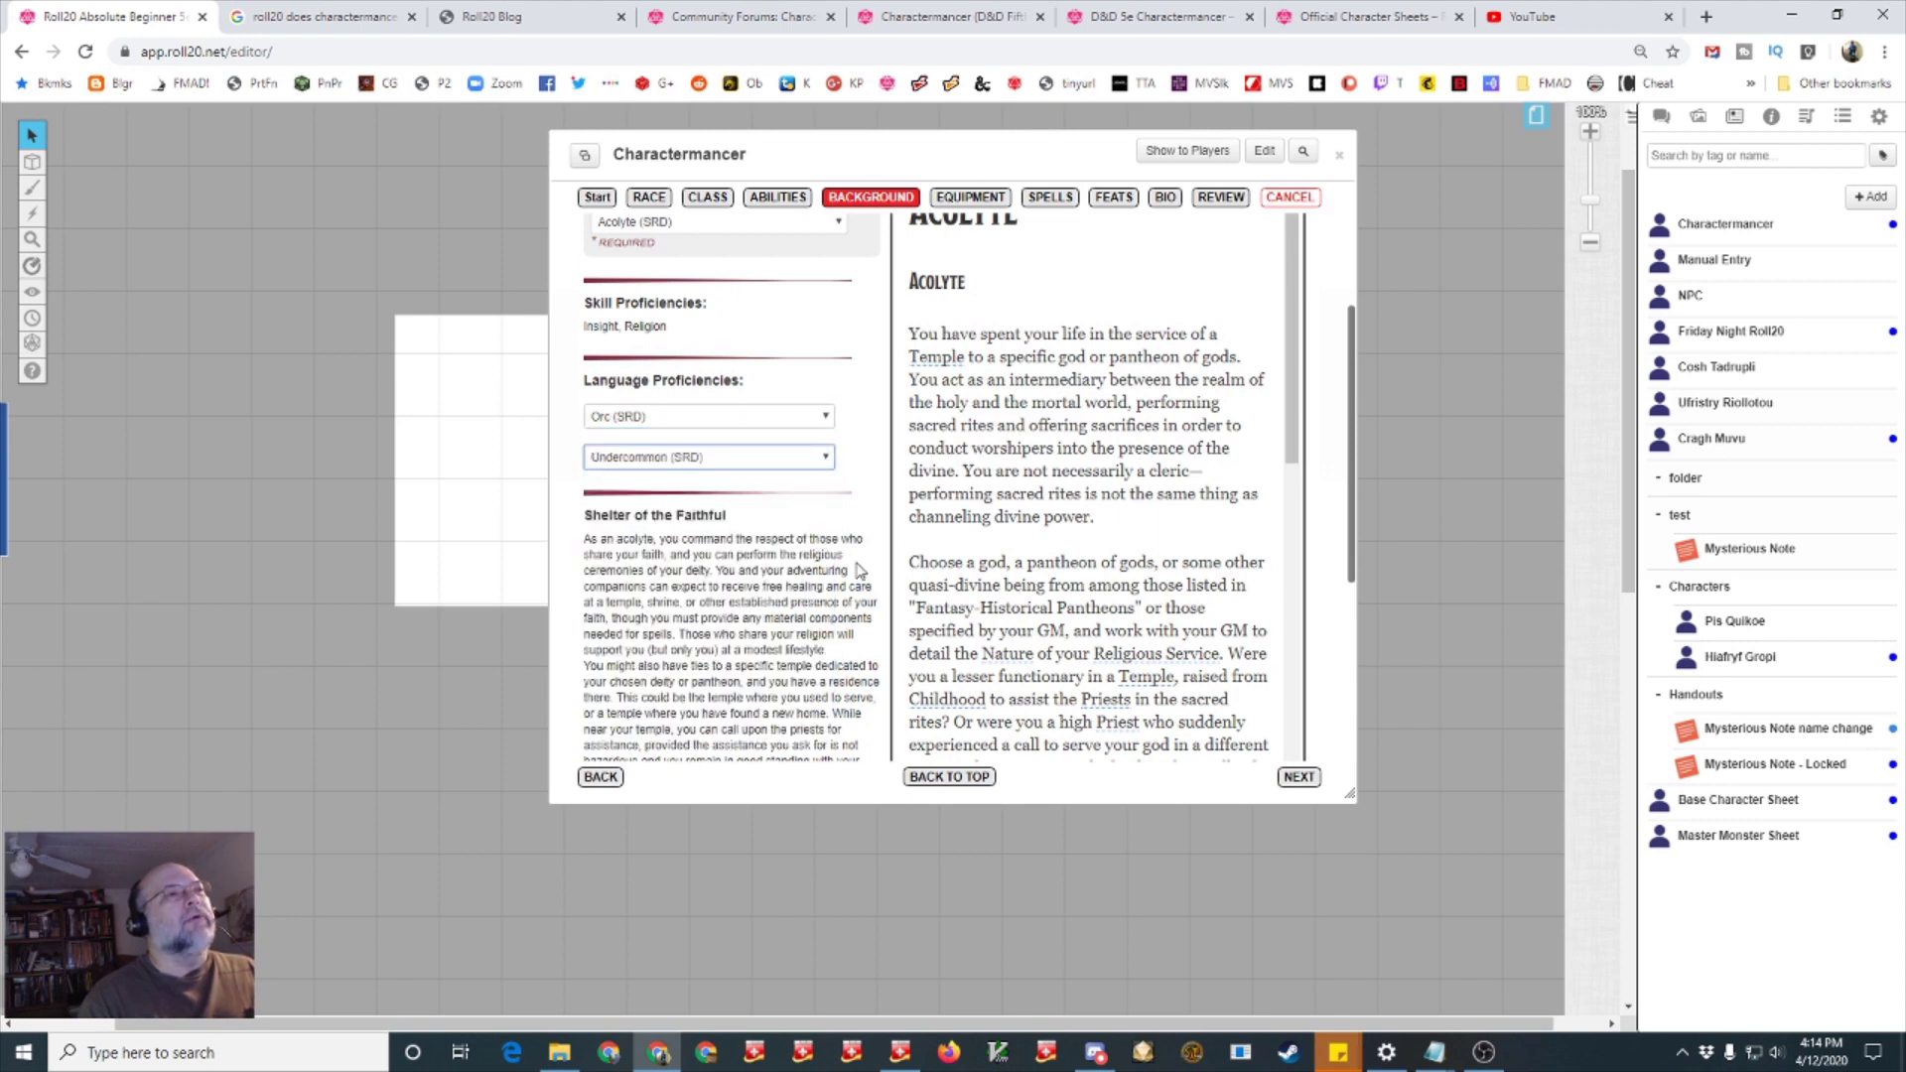
Show the game chat and randomly roll both personality traits, the ideal, the bond and the flaw for the Acolyte background
{"action": "scroll", "coordinate": [834, 548], "scroll_direction": "down", "scroll_amount": 5}
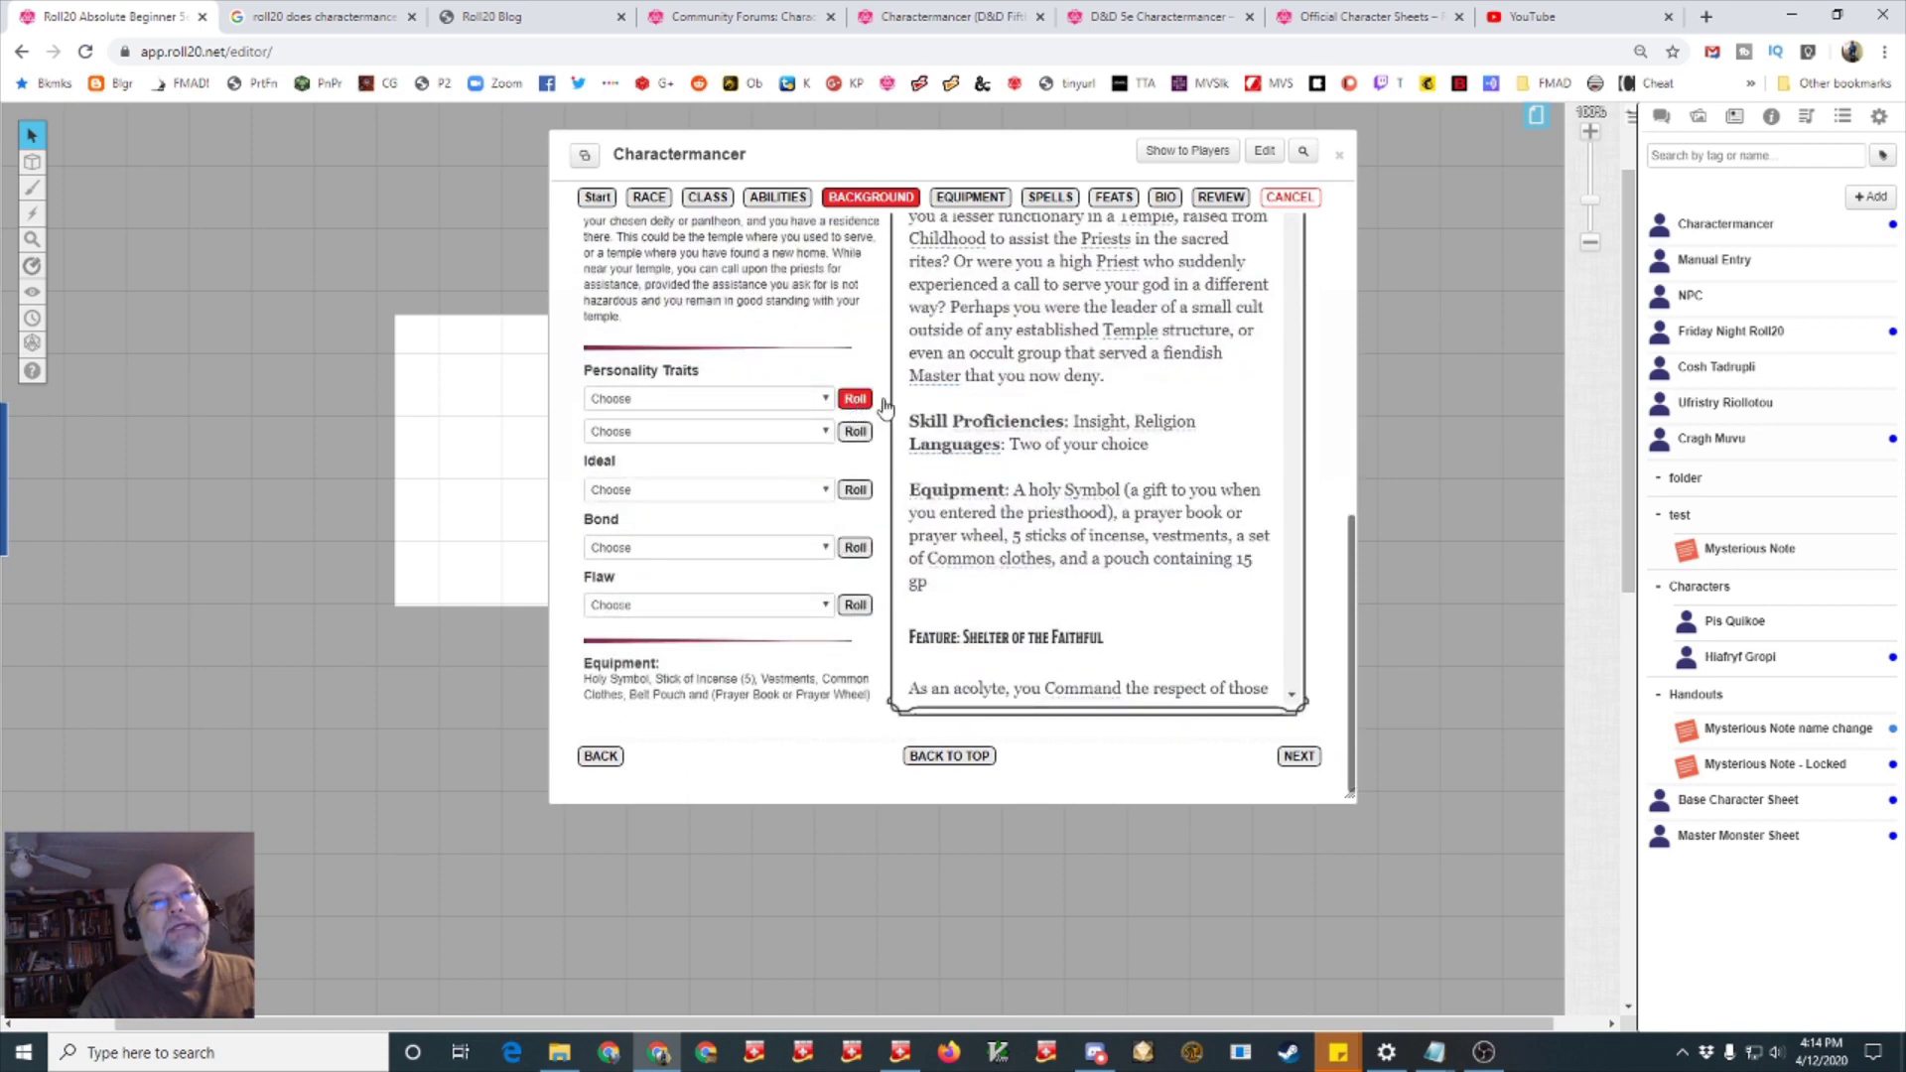
{"action": "left_click", "coordinate": [1658, 119]}
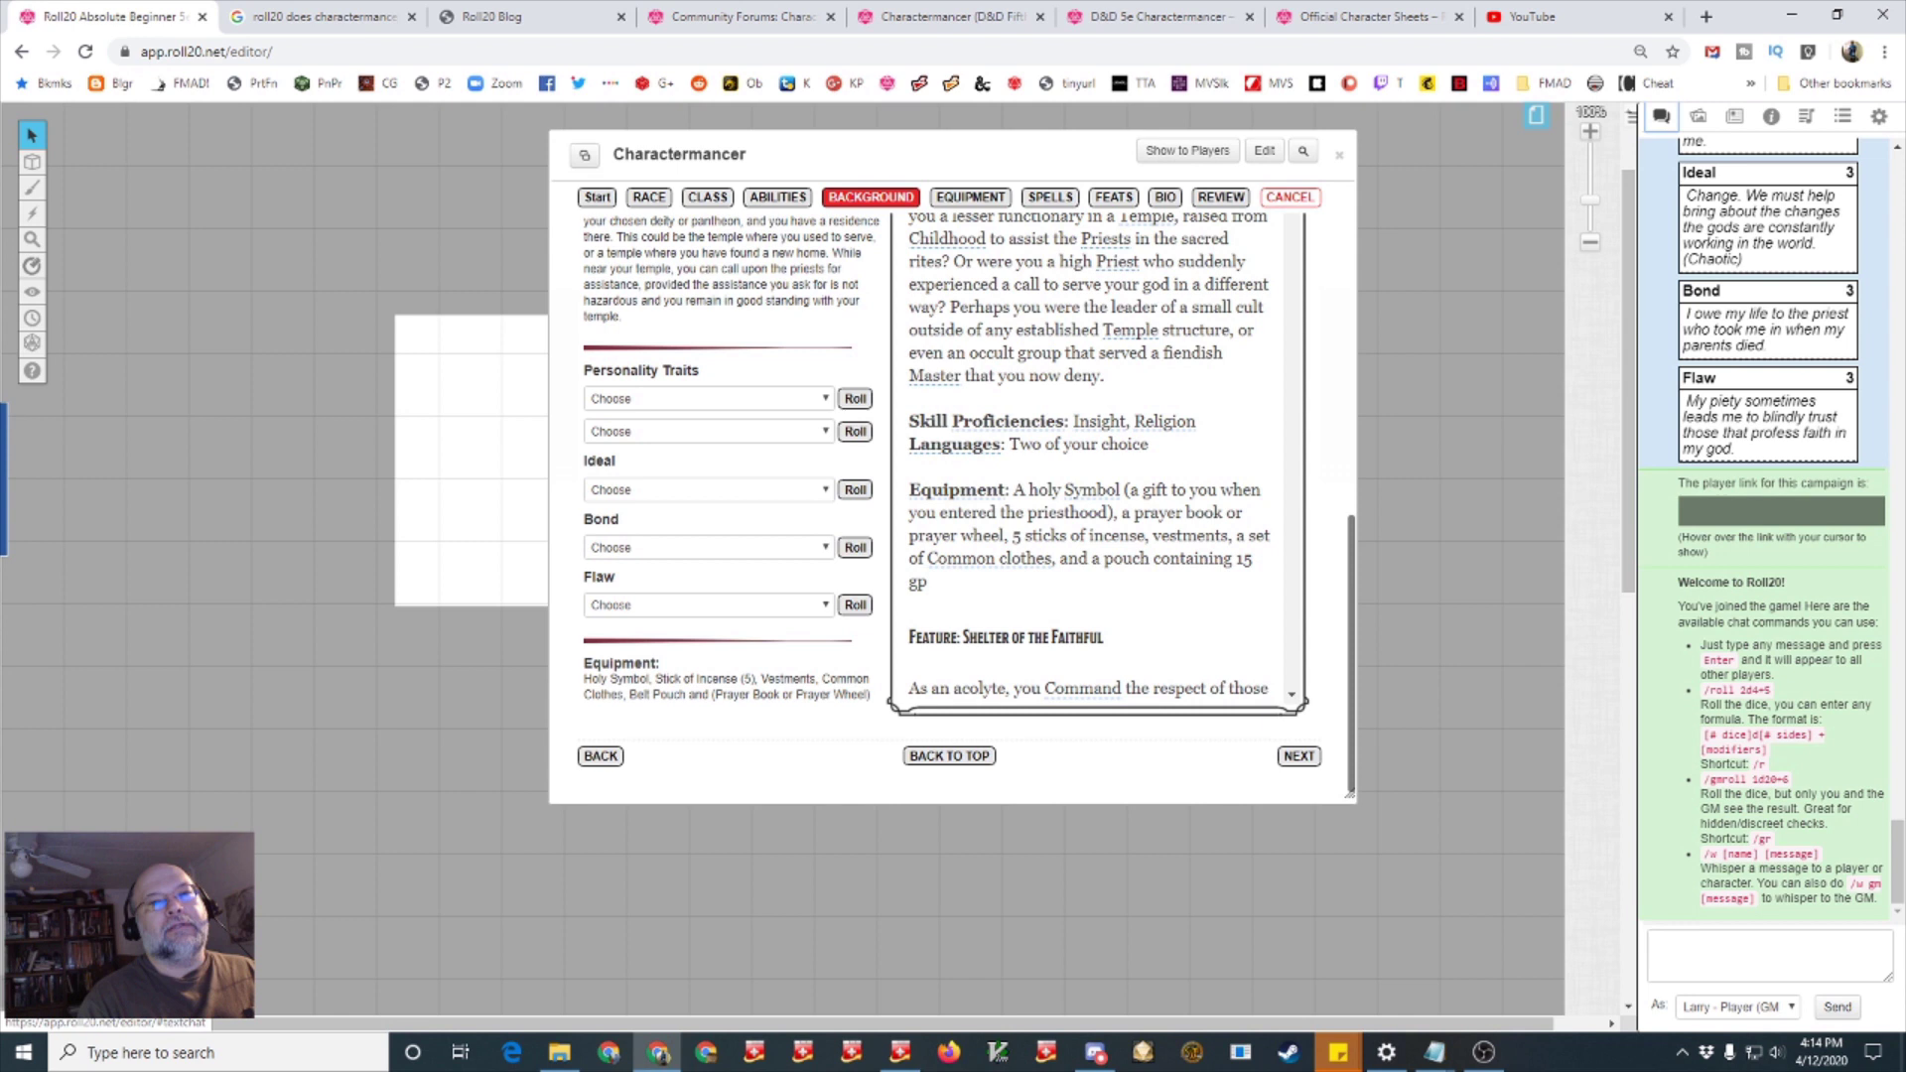
{"action": "left_click", "coordinate": [854, 400]}
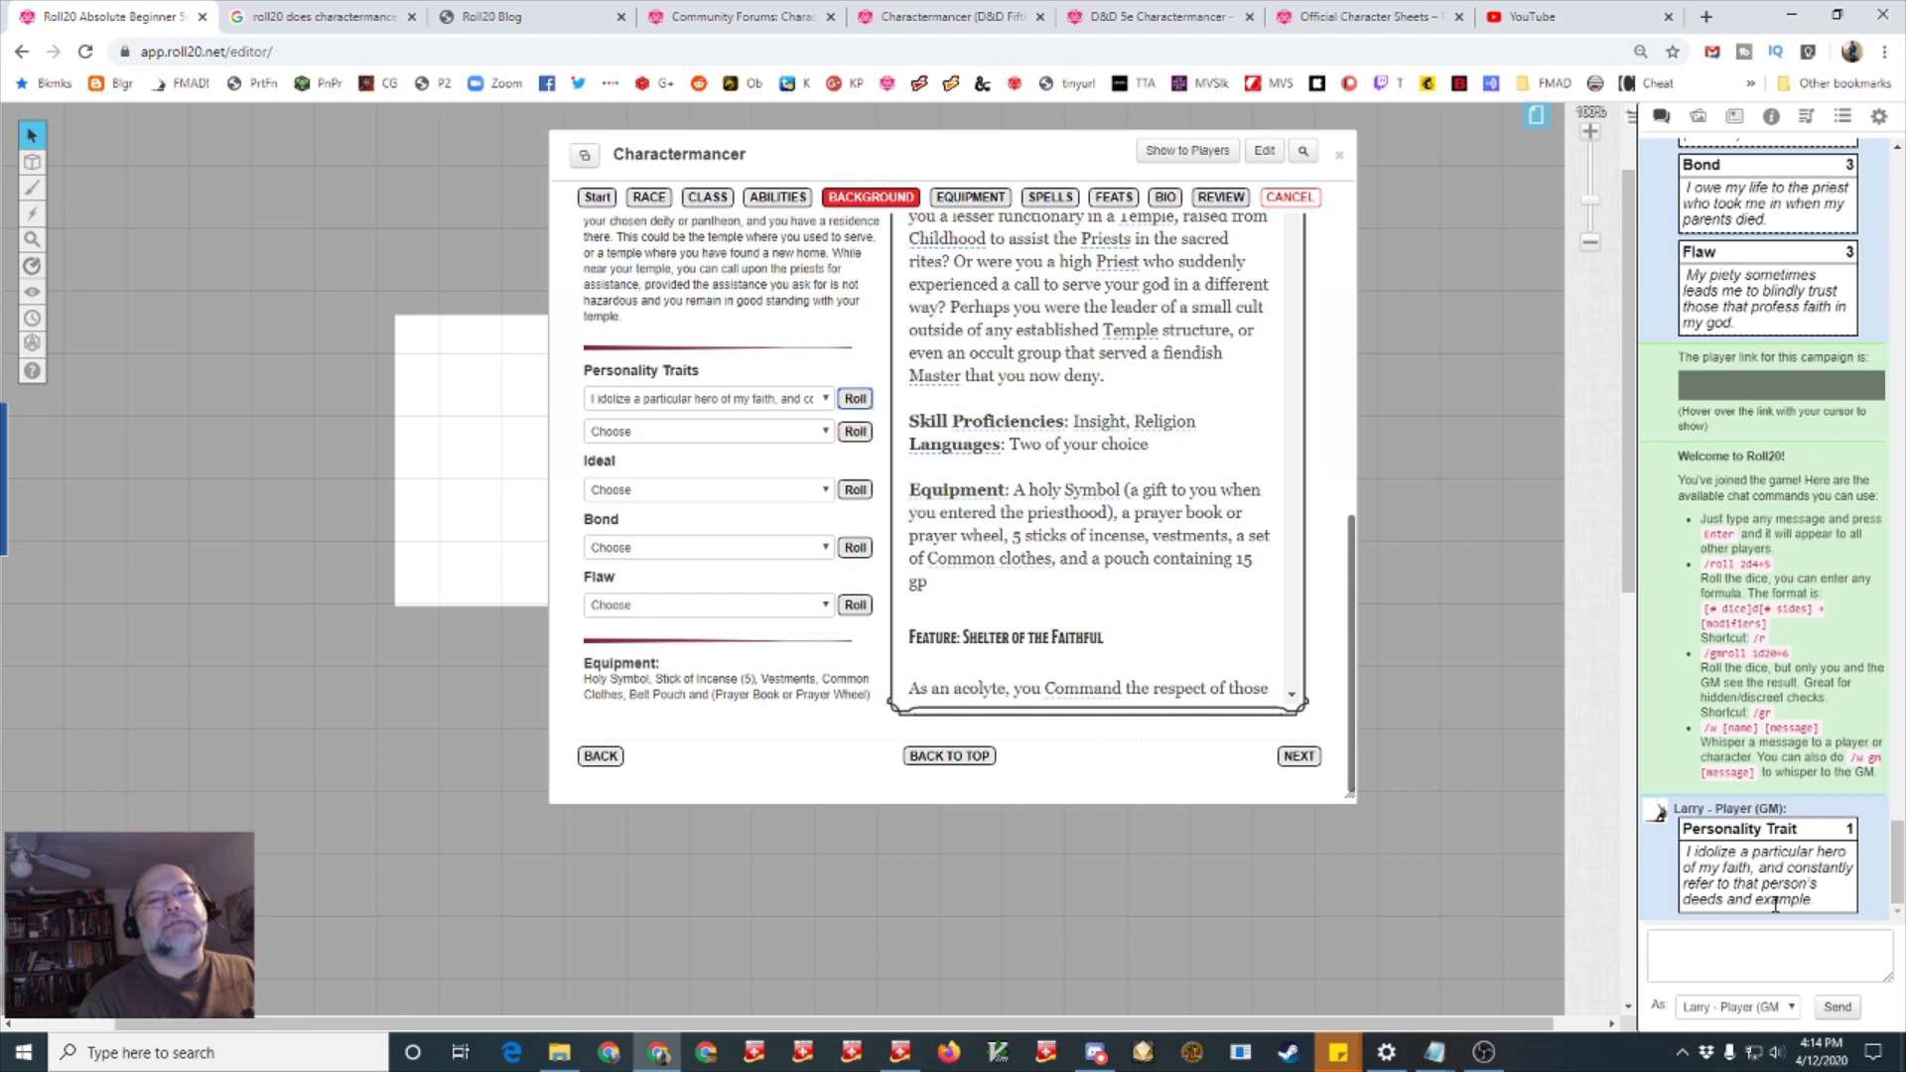
{"action": "left_click", "coordinate": [856, 432]}
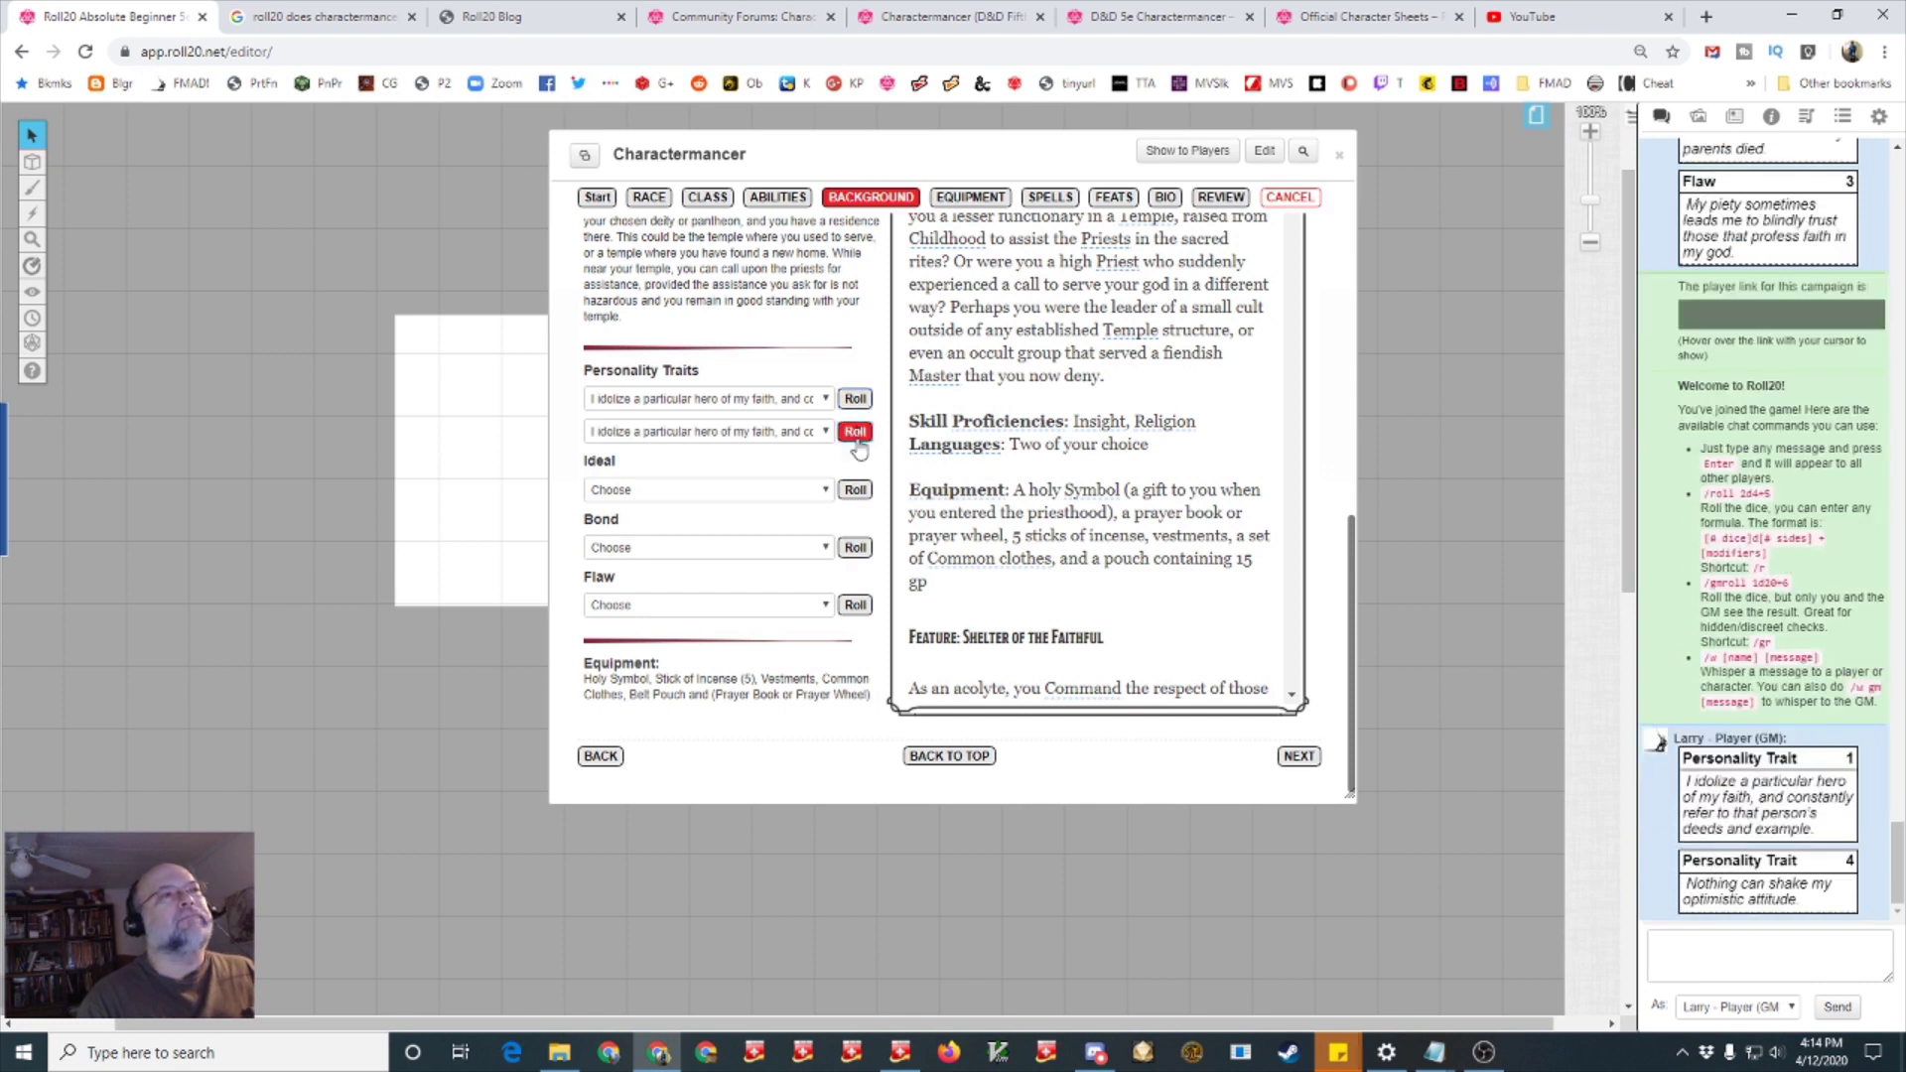
{"action": "left_click", "coordinate": [856, 491]}
{"action": "left_click", "coordinate": [856, 548]}
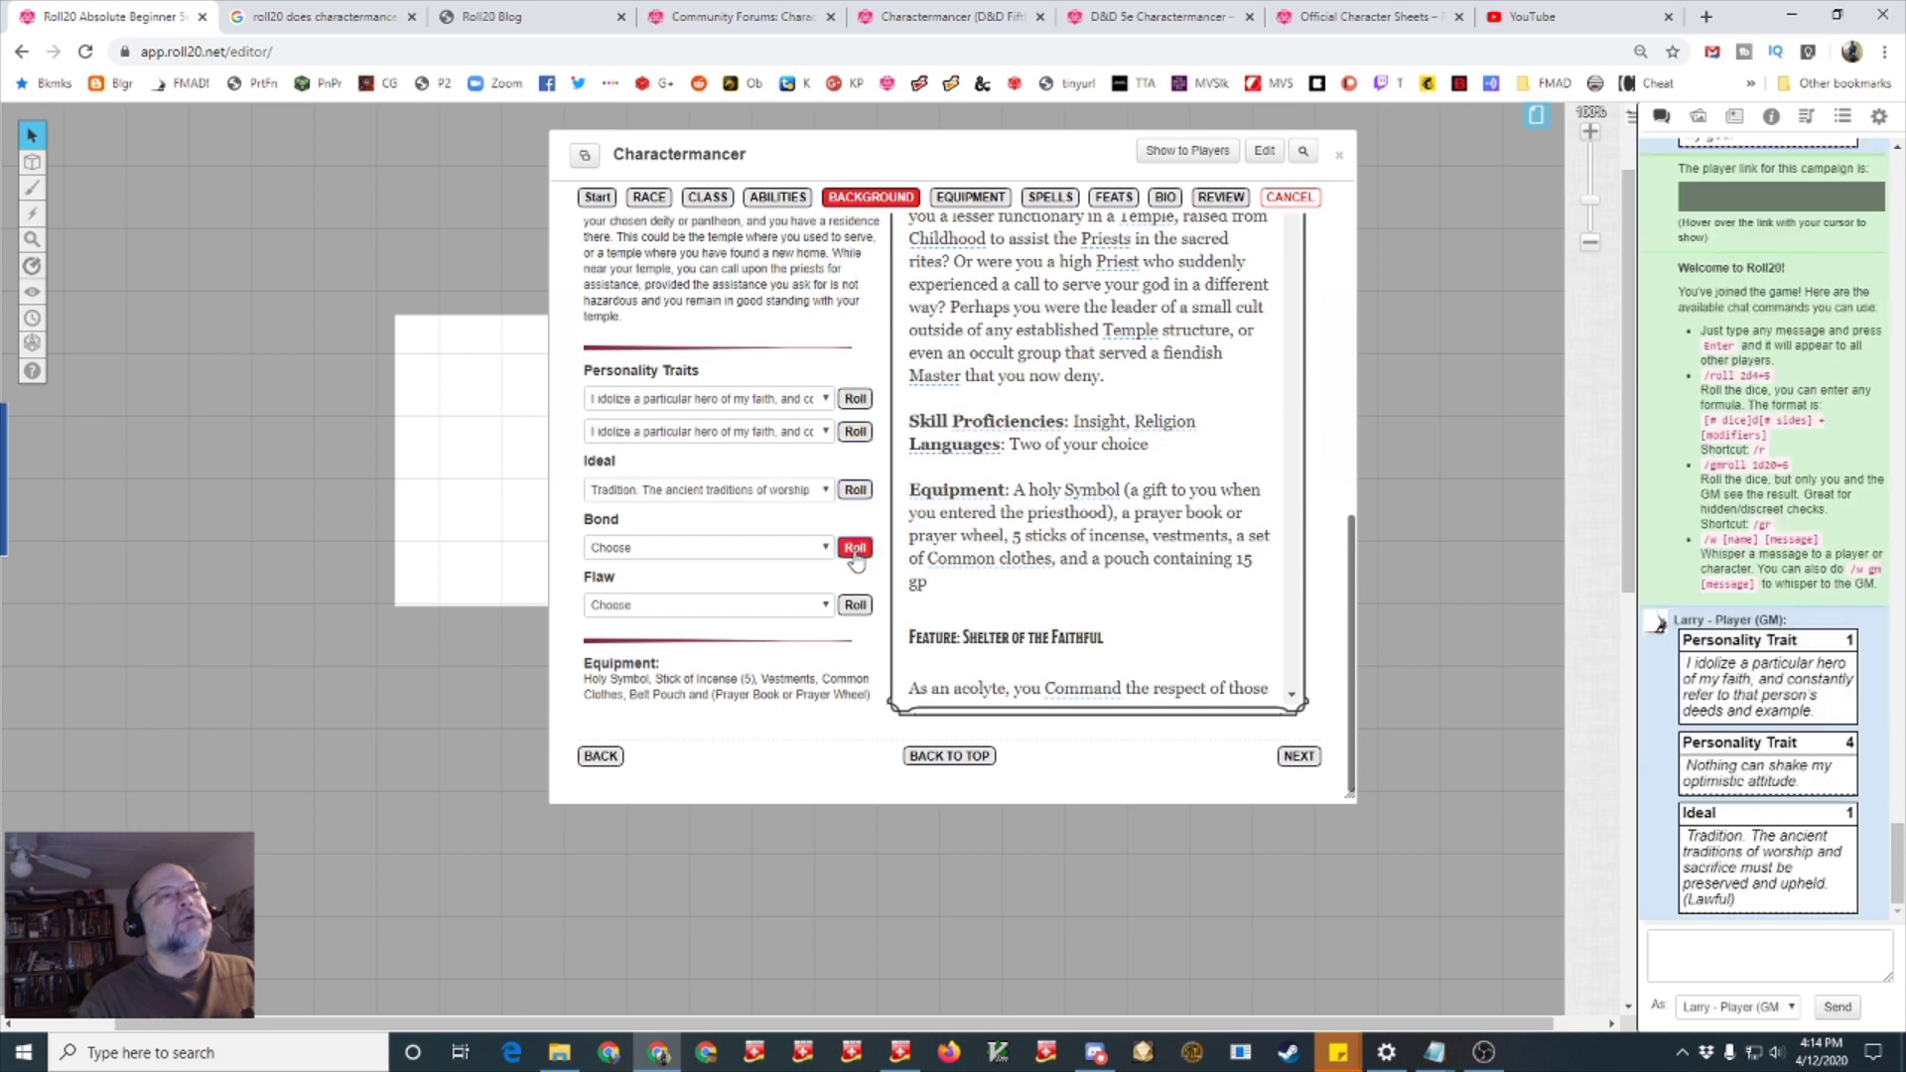
{"action": "left_click", "coordinate": [856, 606]}
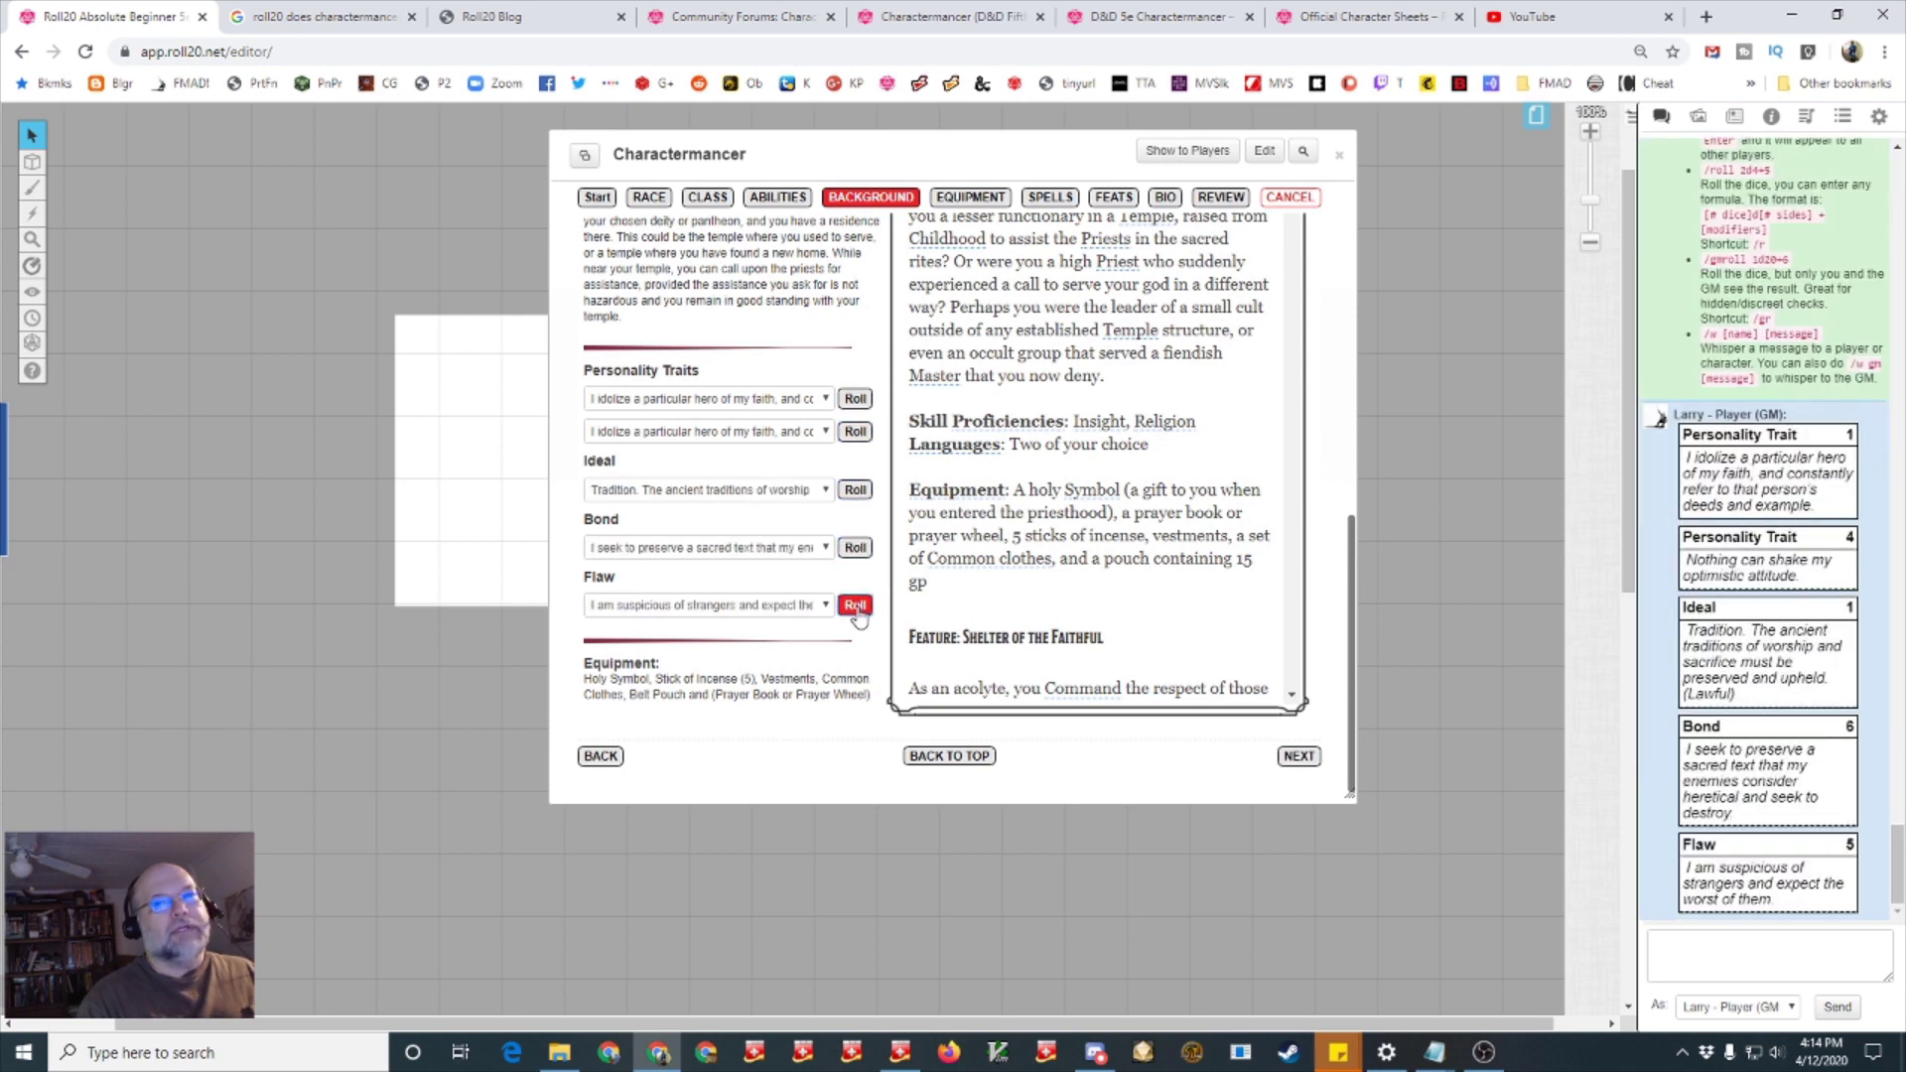
{"action": "left_click", "coordinate": [827, 400]}
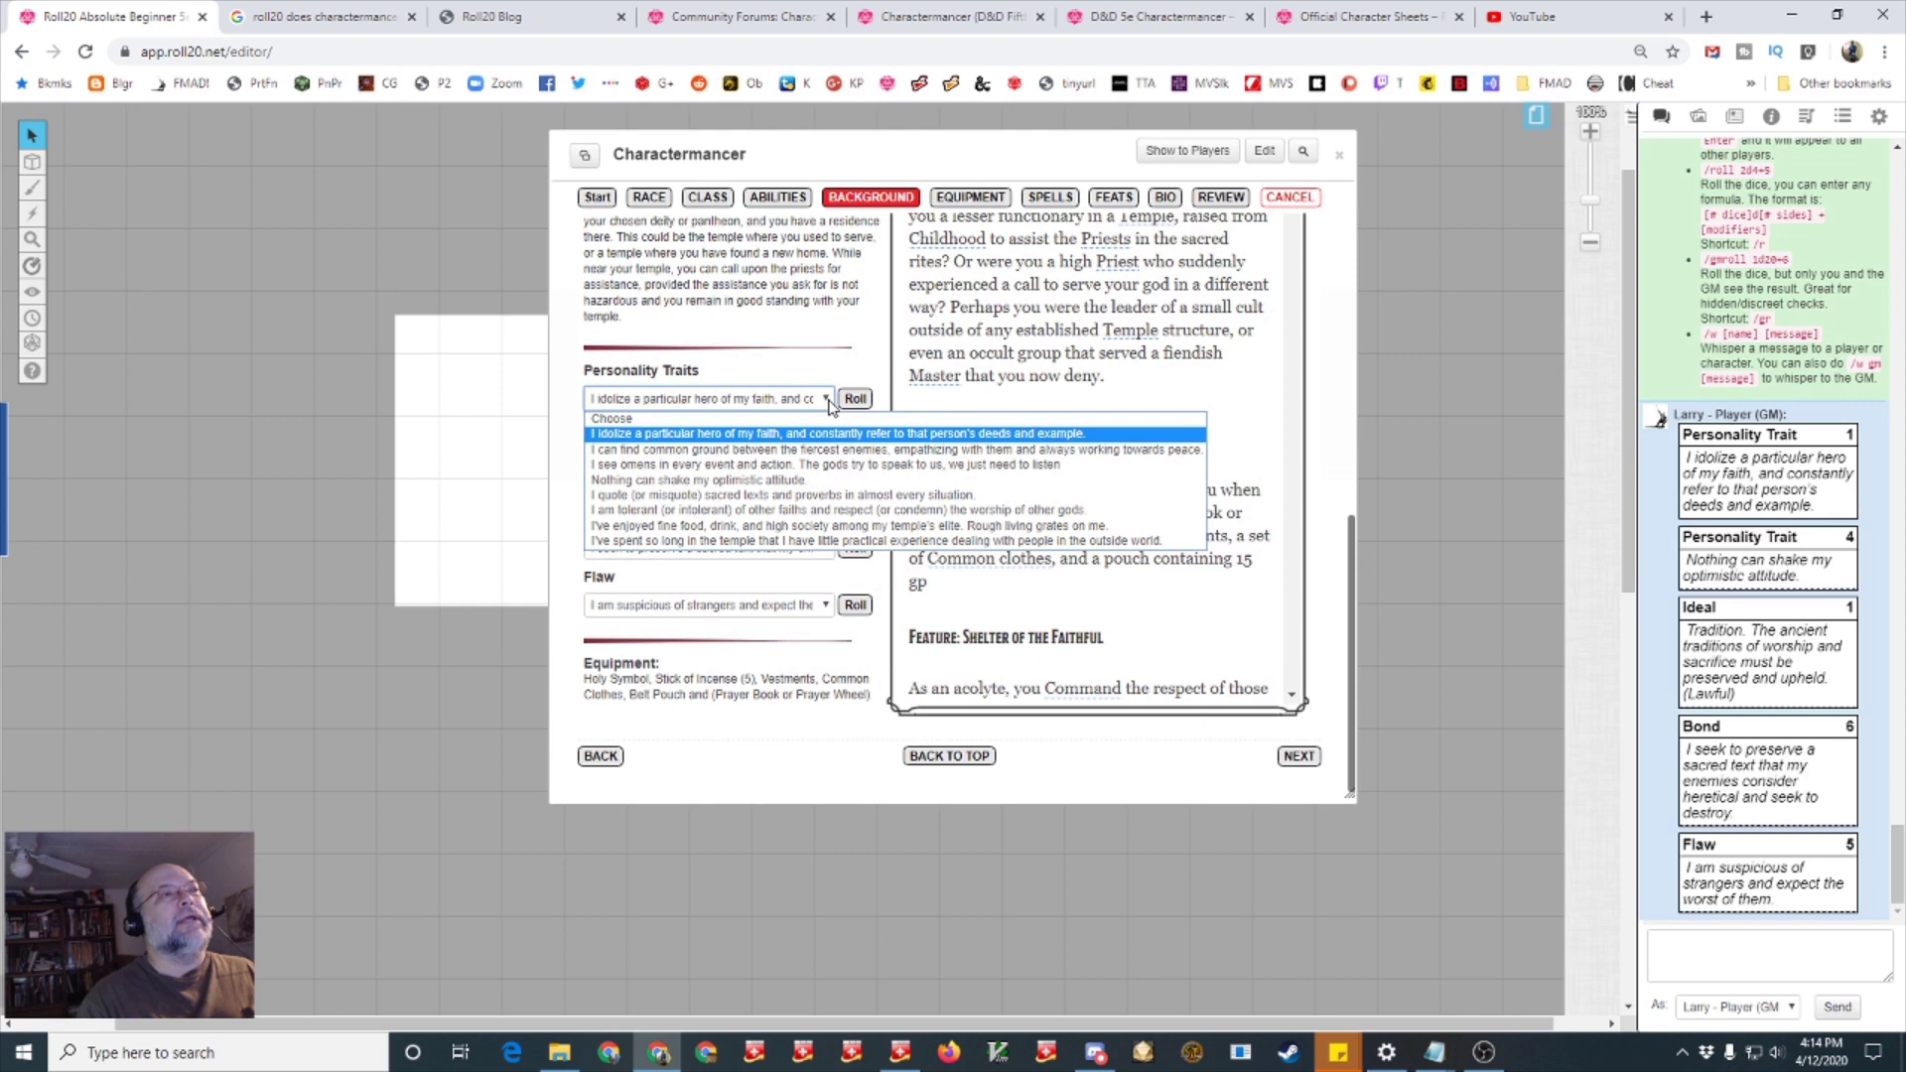
{"action": "left_click", "coordinate": [829, 401]}
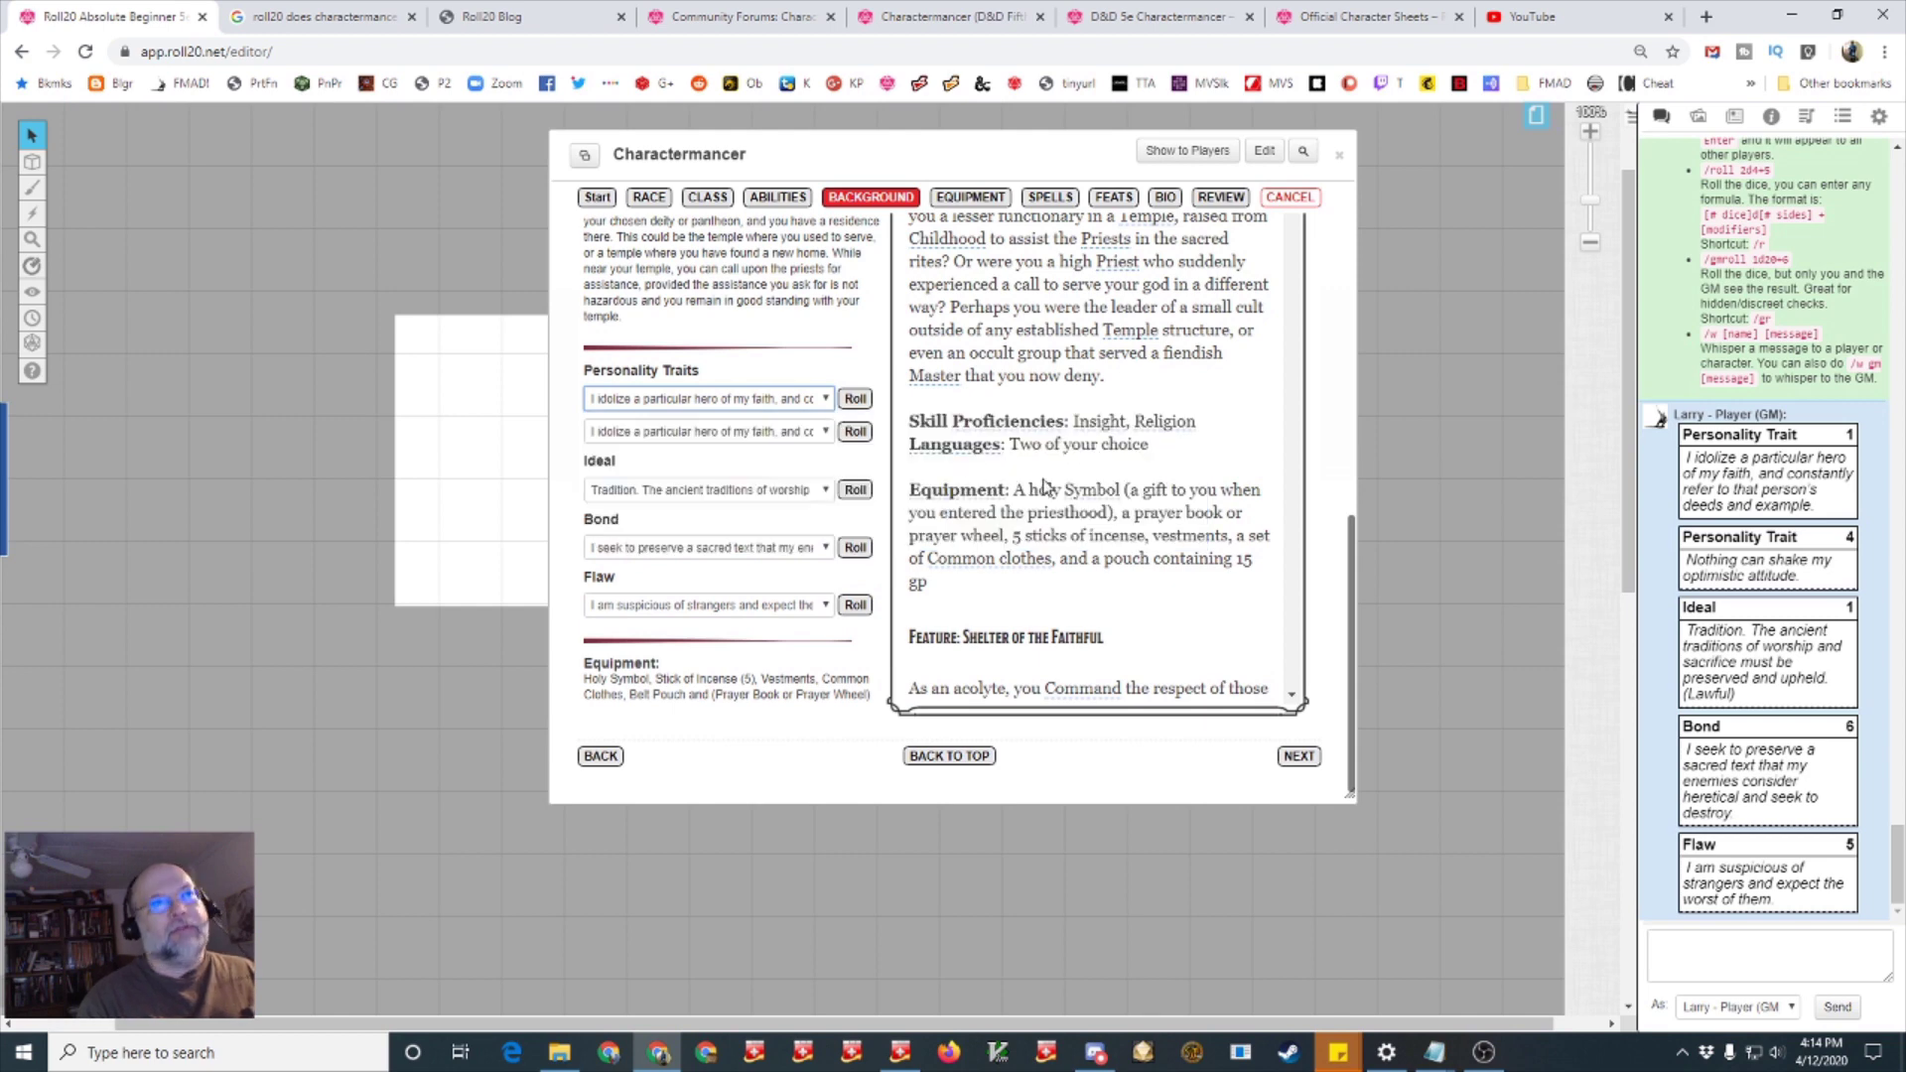
Proceed to the equipment stage and choose Starting Wealth (PHB) as the way to get equipment
{"action": "left_click", "coordinate": [1299, 757]}
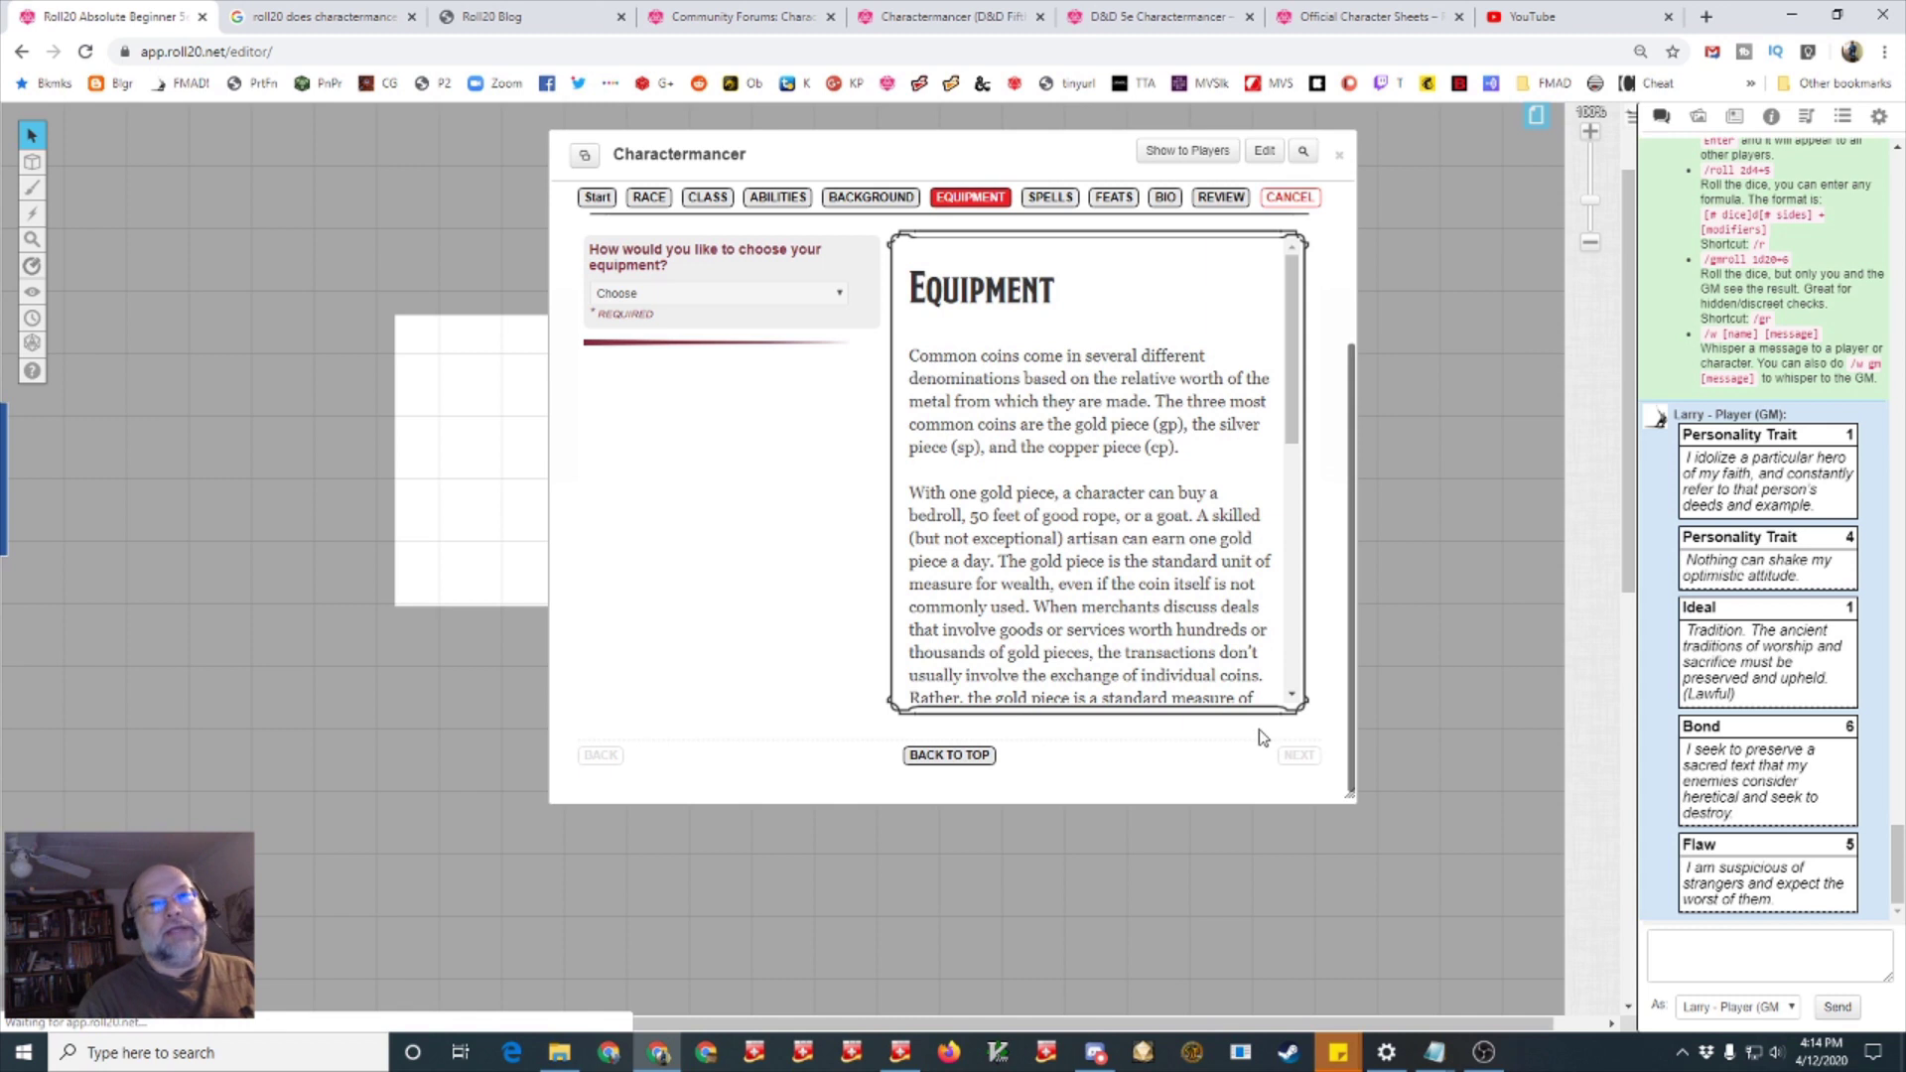
{"action": "left_click", "coordinate": [842, 296]}
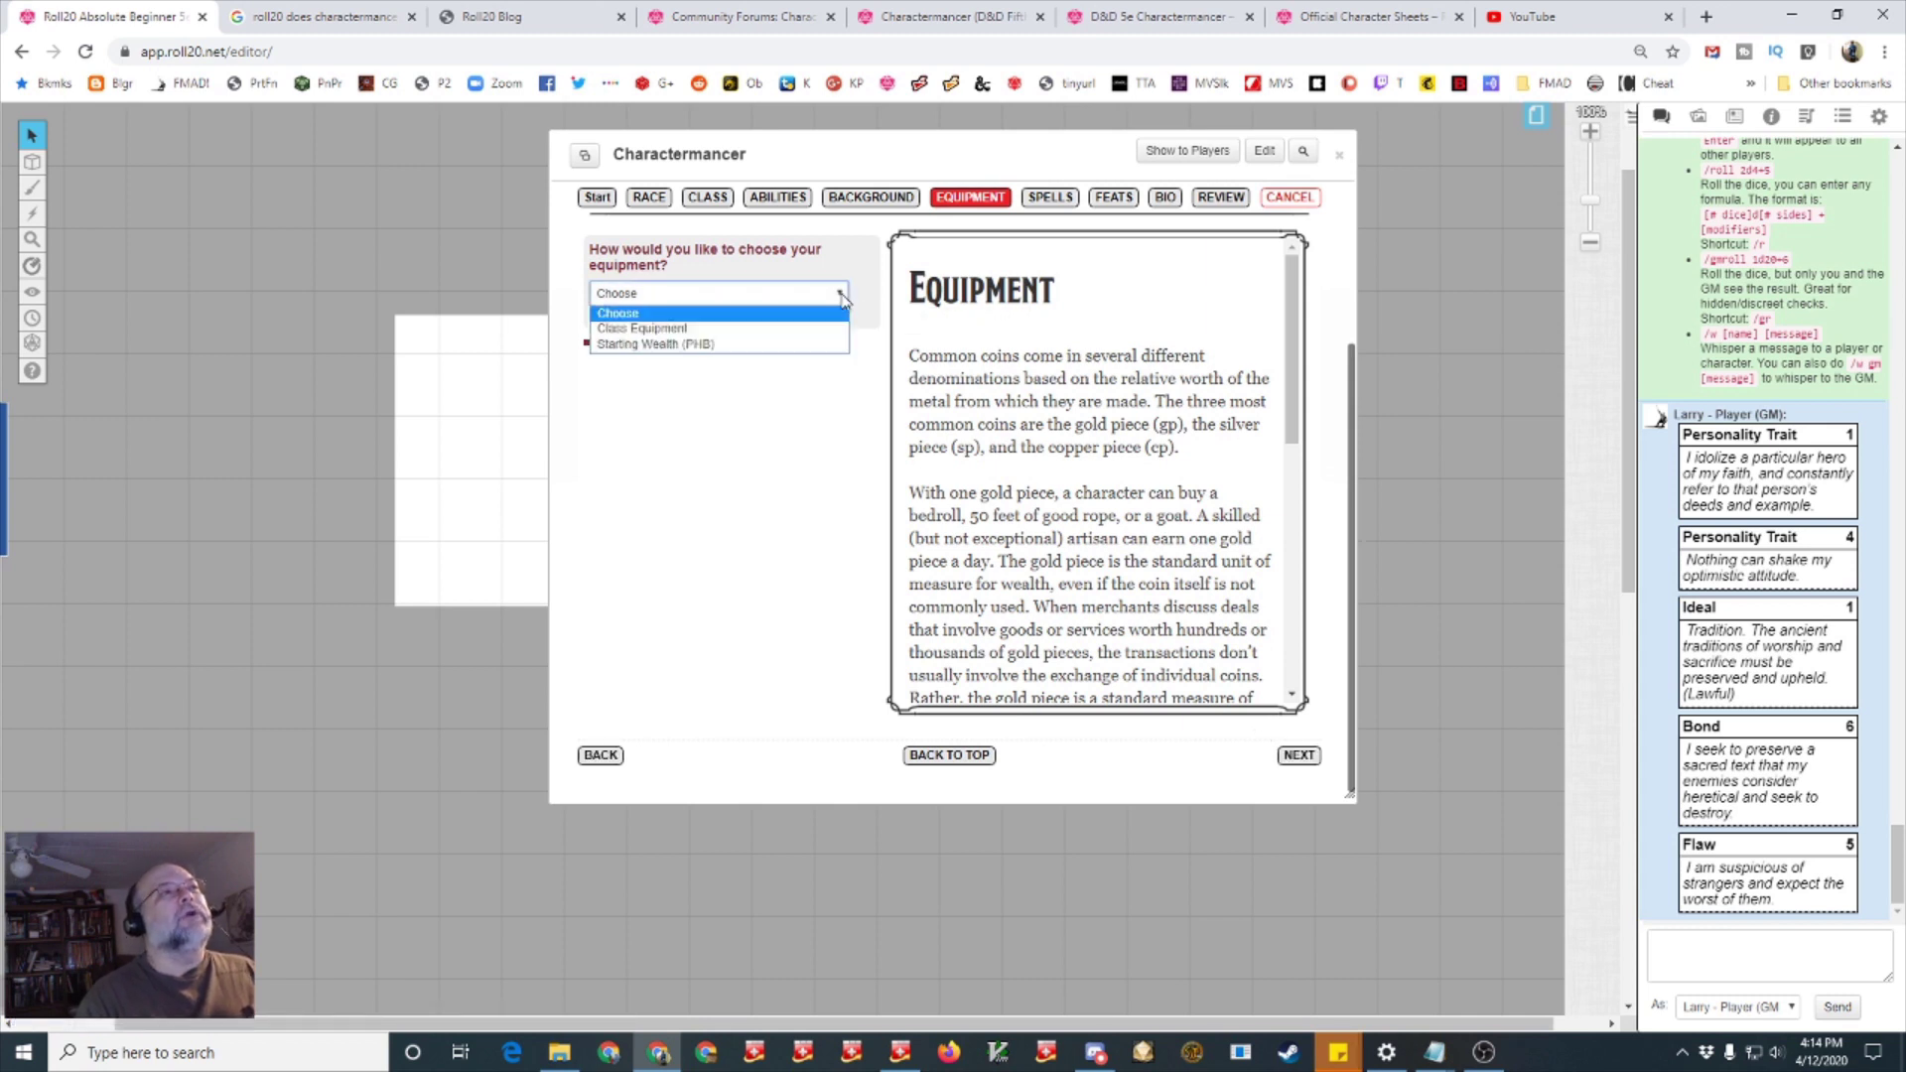
{"action": "left_click", "coordinate": [765, 344]}
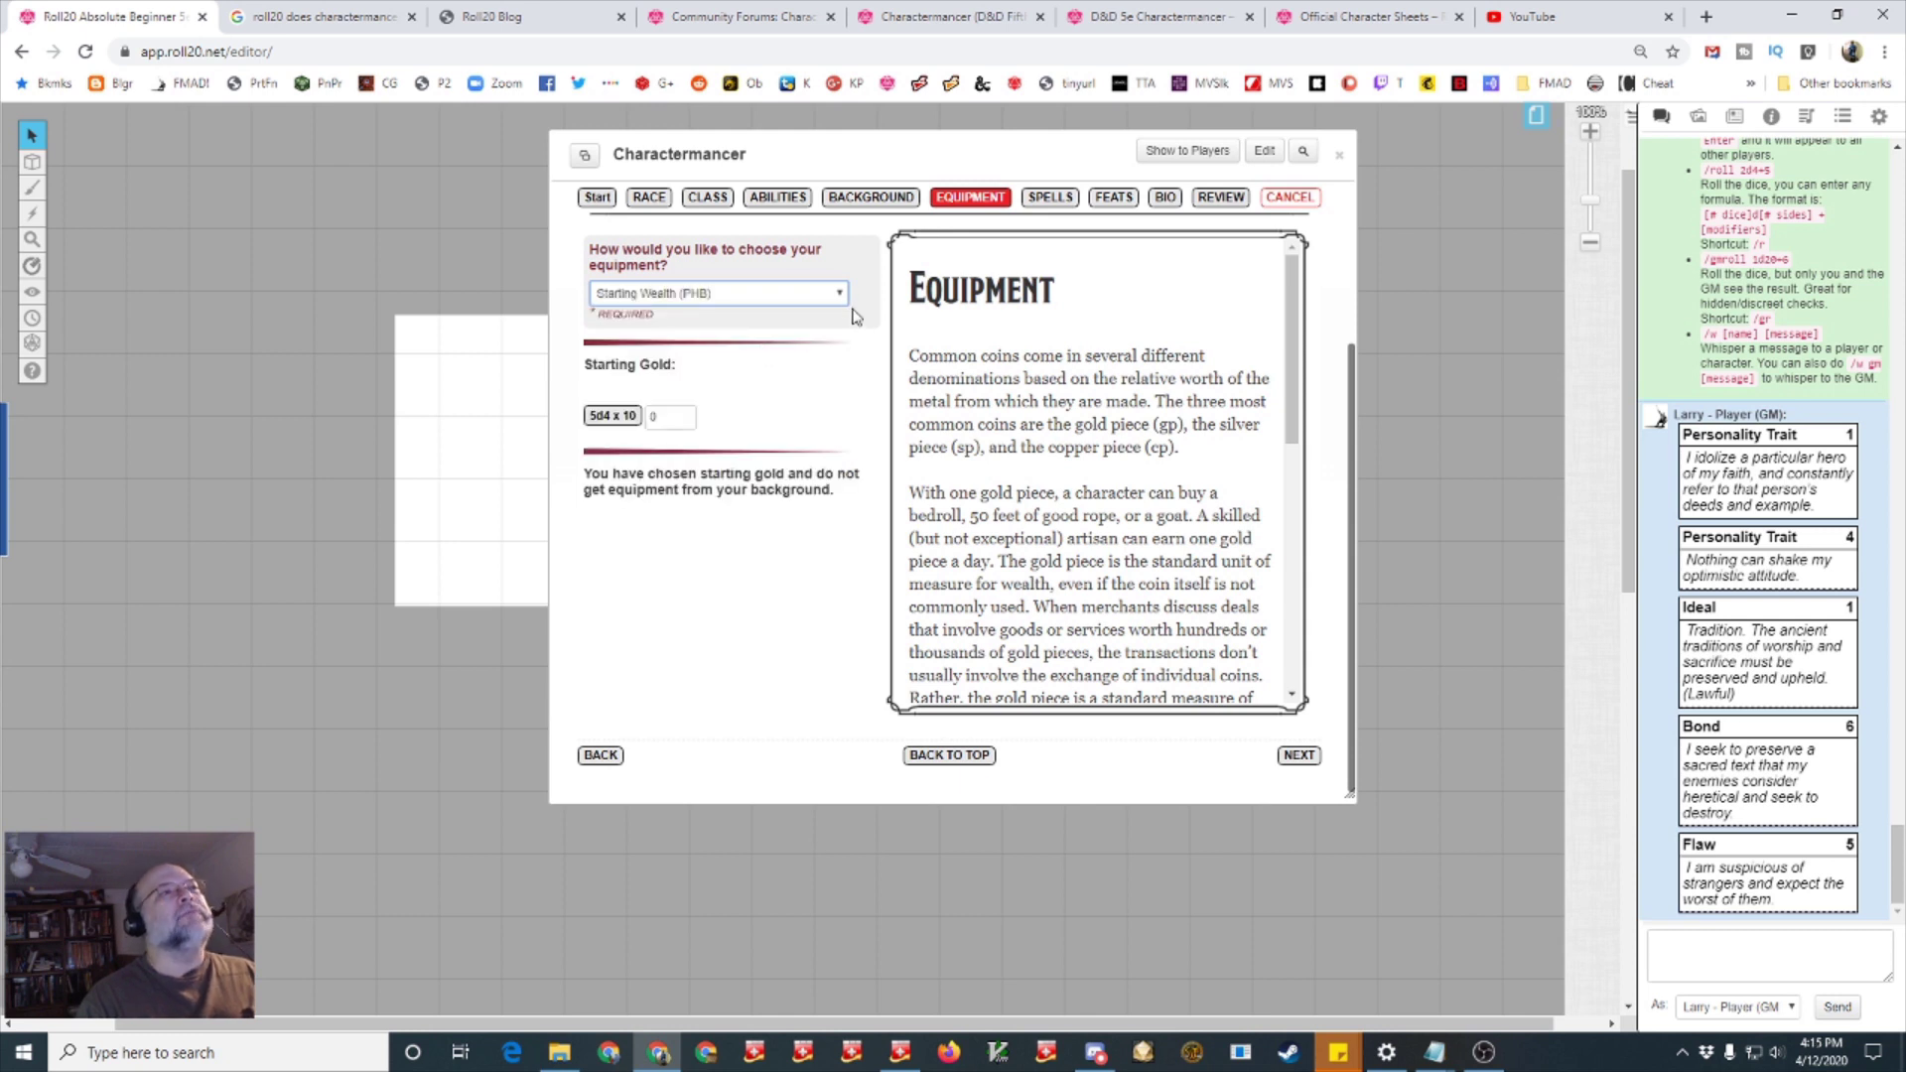
Switch the way of getting equipment to Class Equipment
{"action": "left_click", "coordinate": [837, 295]}
{"action": "left_click", "coordinate": [730, 333]}
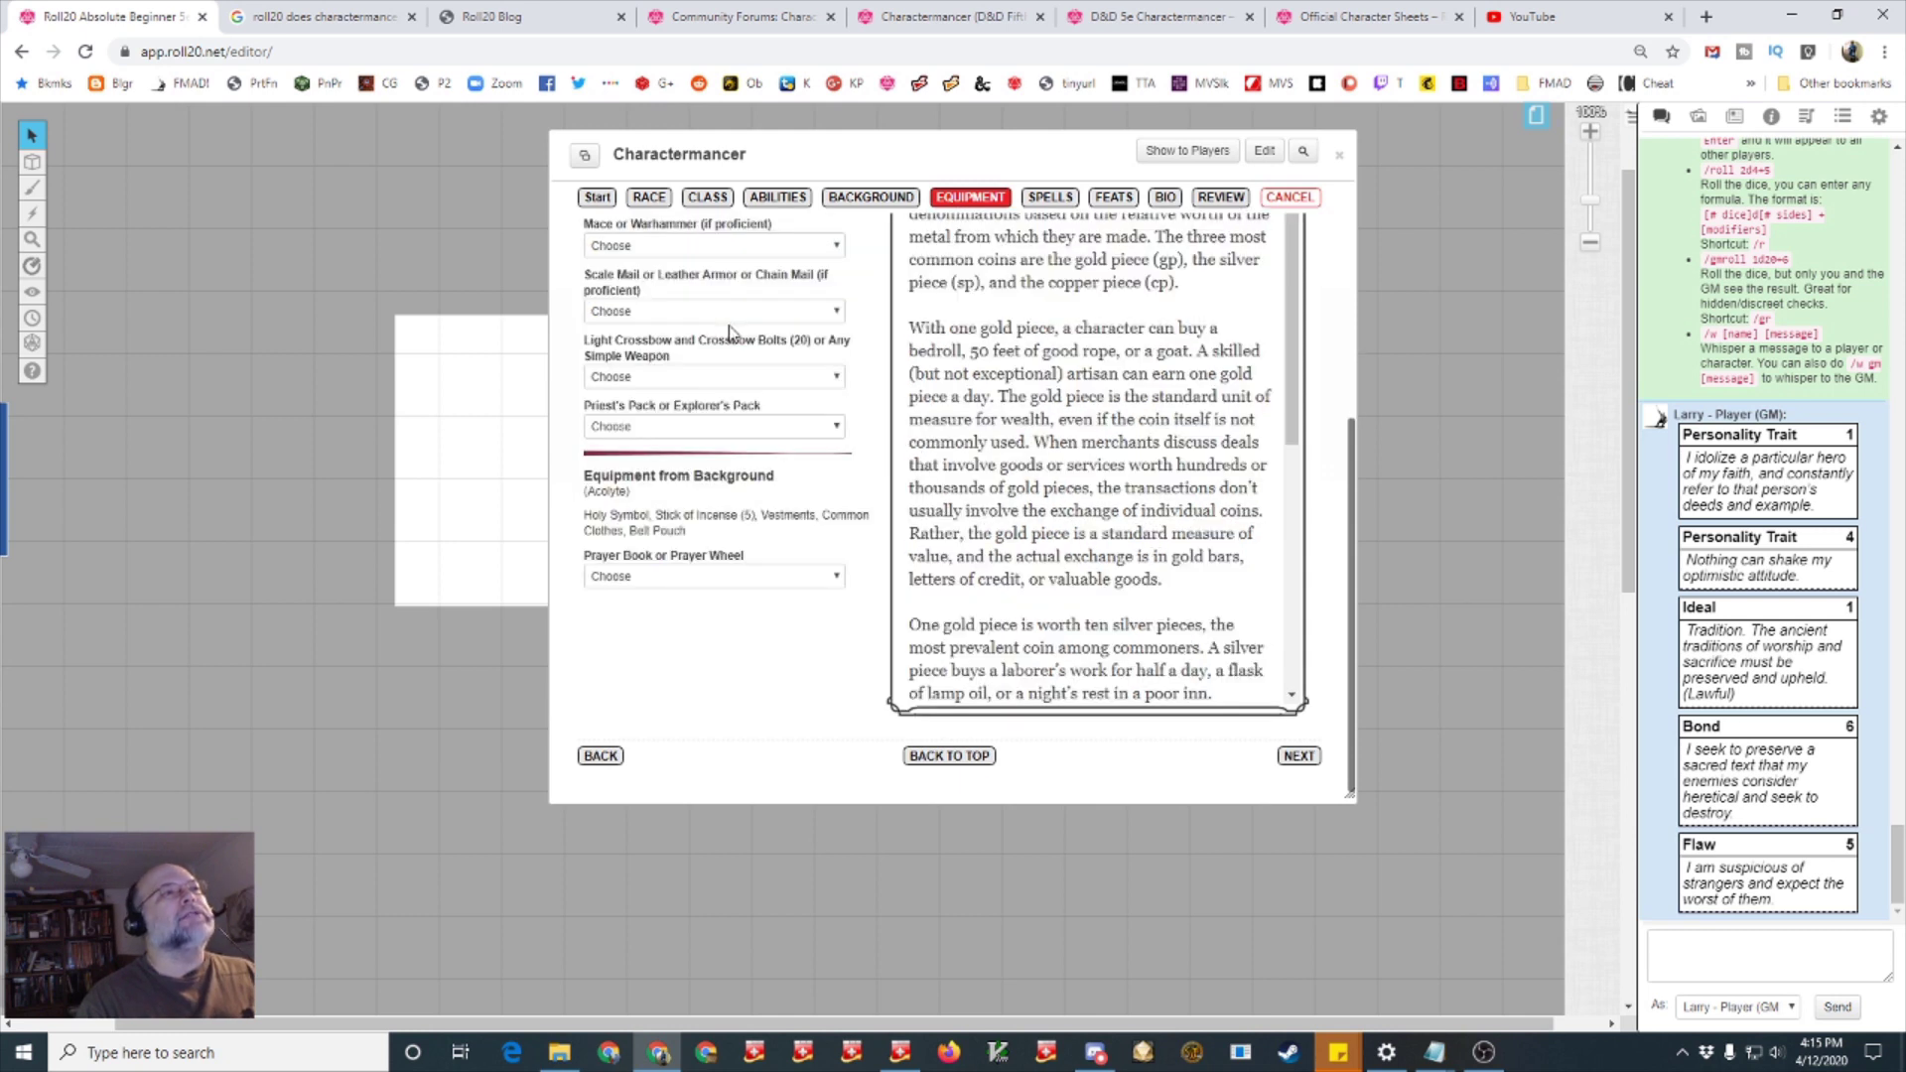
{"action": "scroll", "coordinate": [851, 355], "scroll_direction": "up", "scroll_amount": 3}
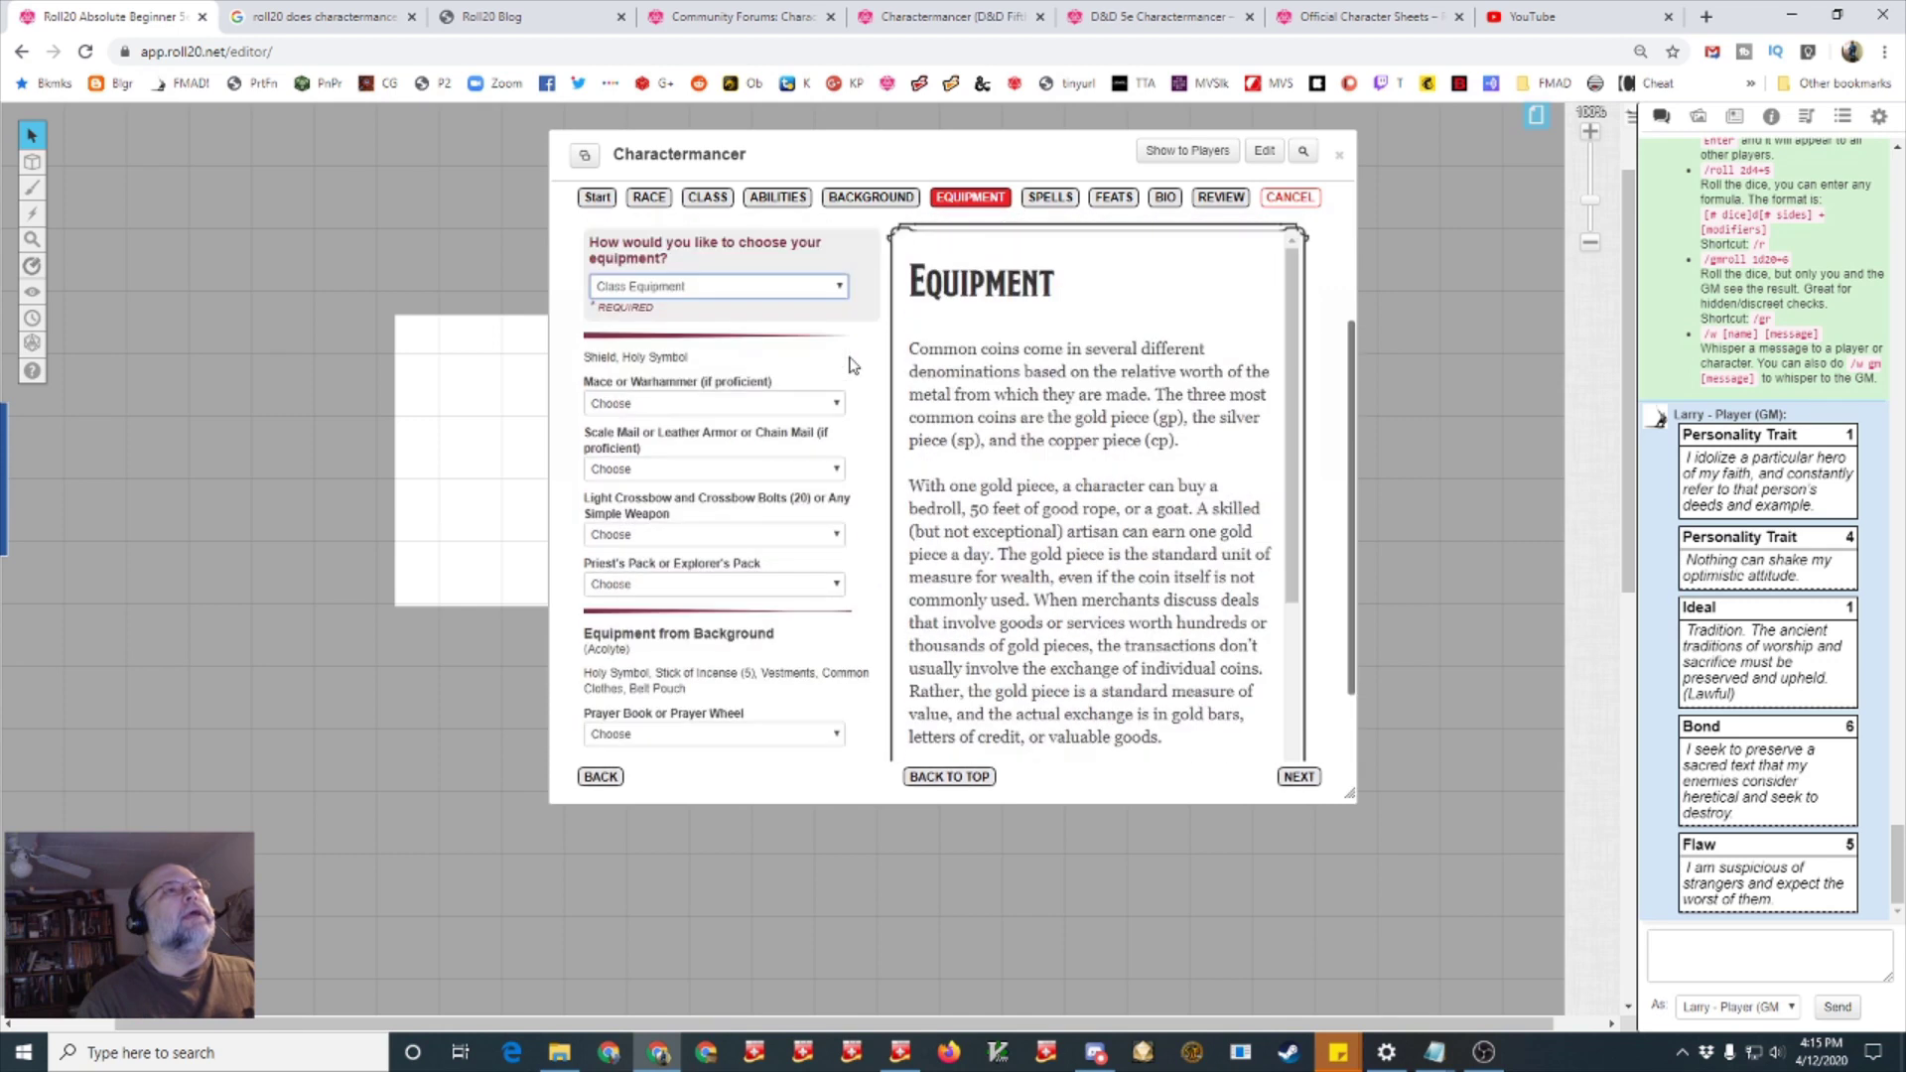
Choose the Warhammer (if proficient), Chain Mail (if proficient), Light Crossbow (SRD) and Priest's Pack as the cleric's class equipment
{"action": "left_click", "coordinate": [839, 547]}
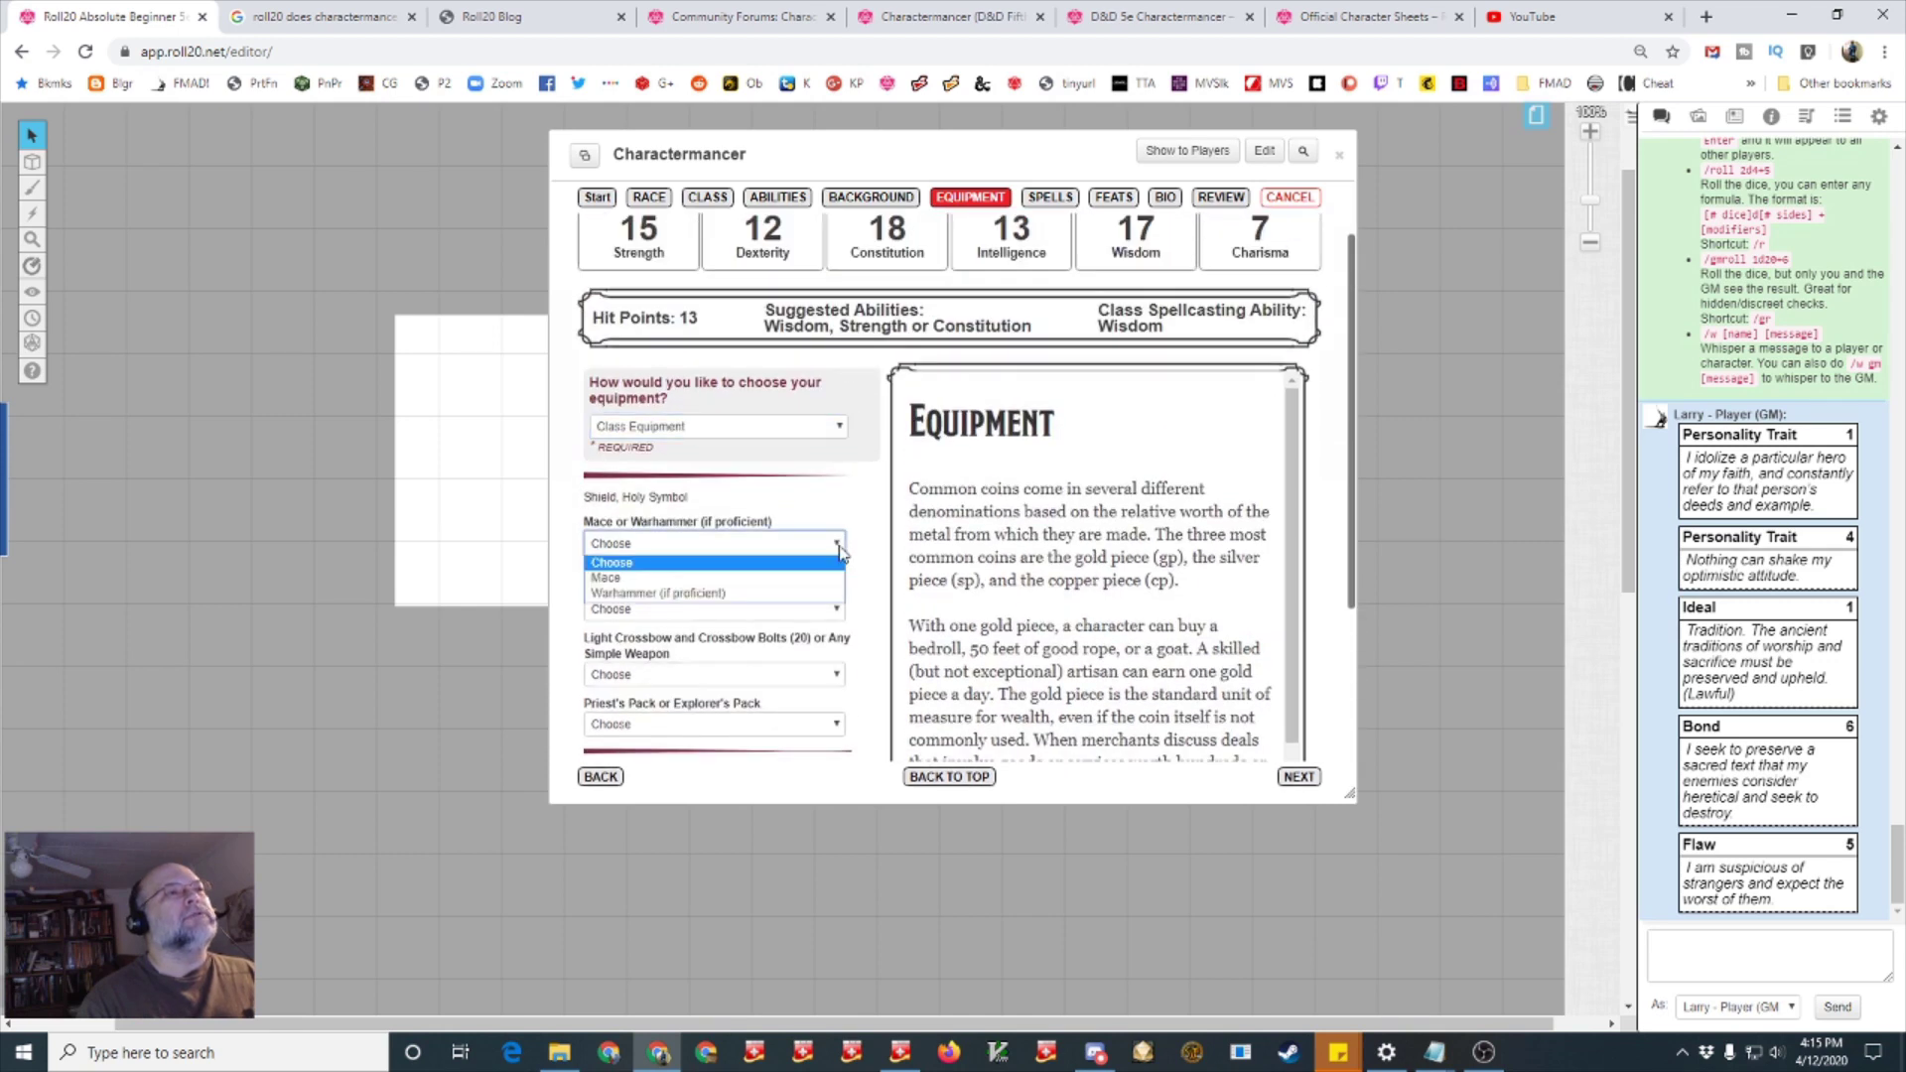
{"action": "left_click", "coordinate": [802, 594]}
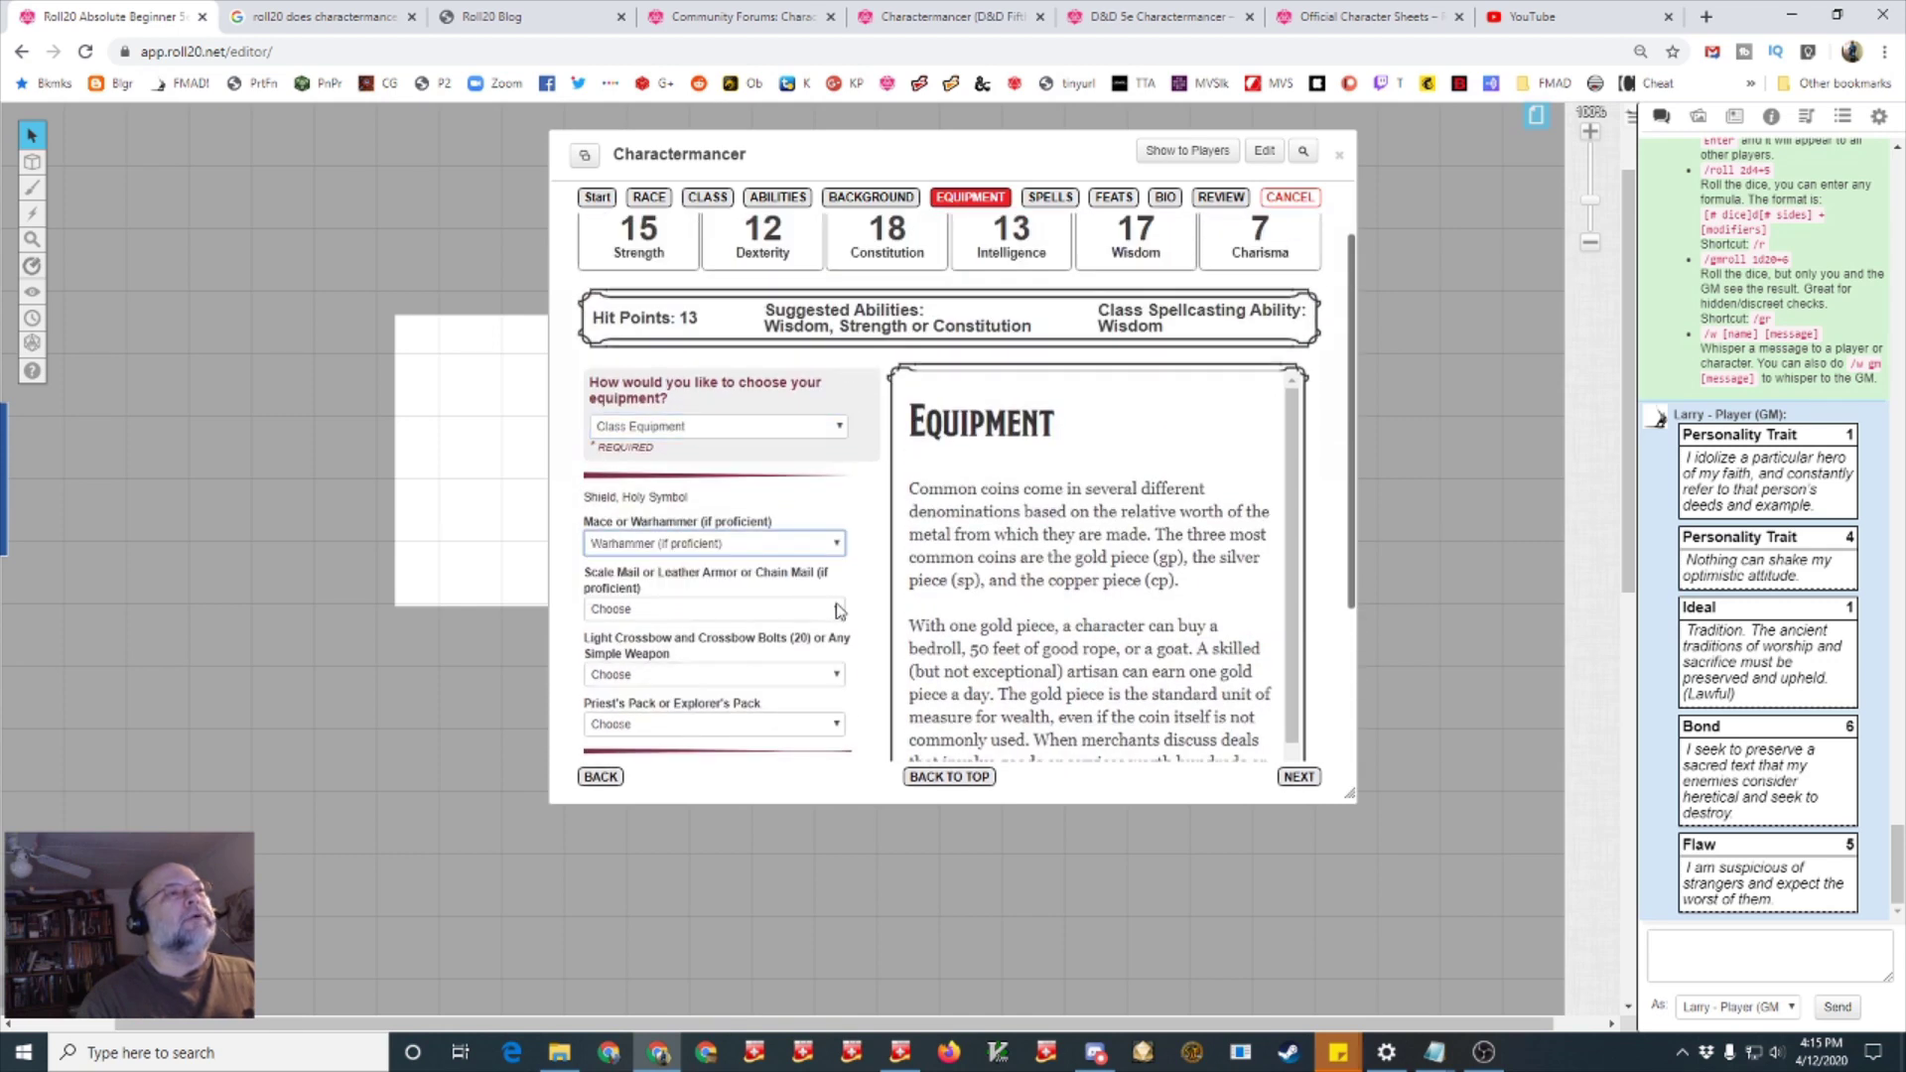
{"action": "left_click", "coordinate": [839, 610]}
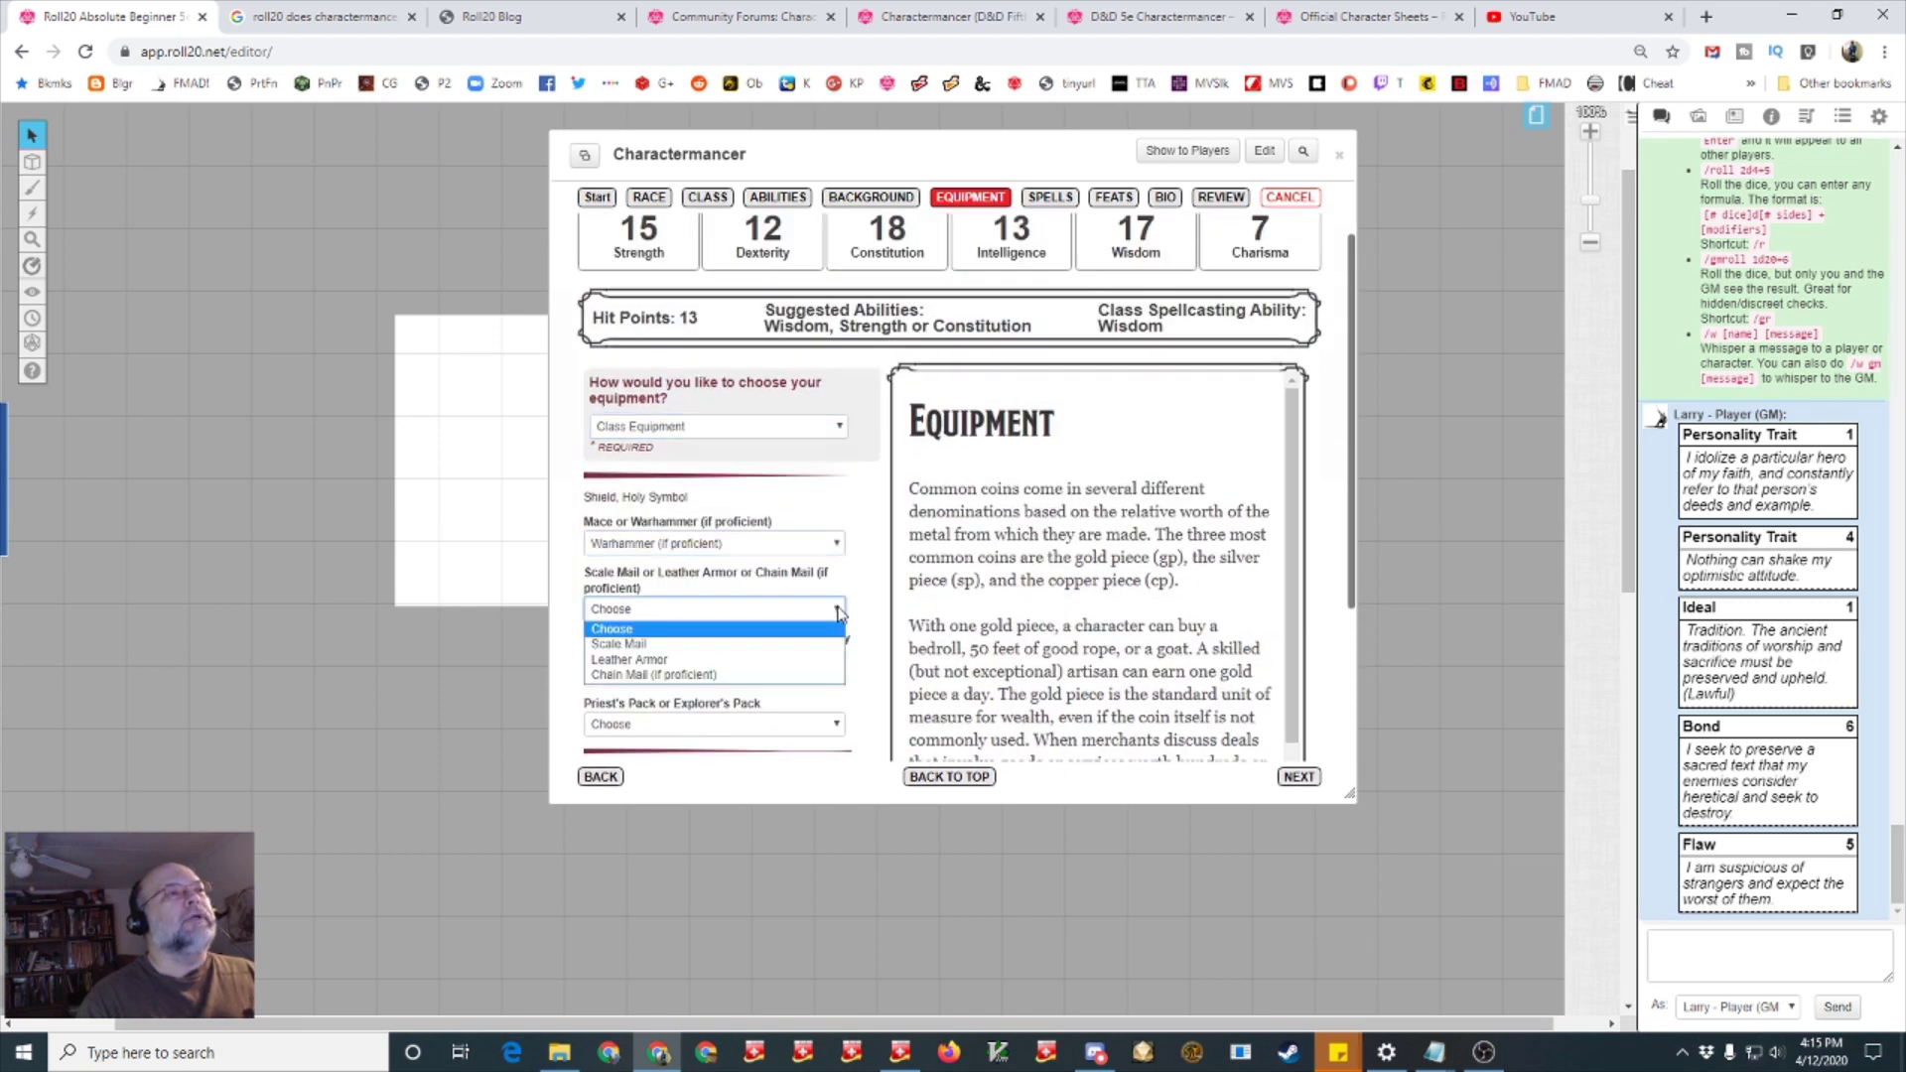
{"action": "left_click", "coordinate": [771, 675]}
{"action": "left_click", "coordinate": [806, 683]}
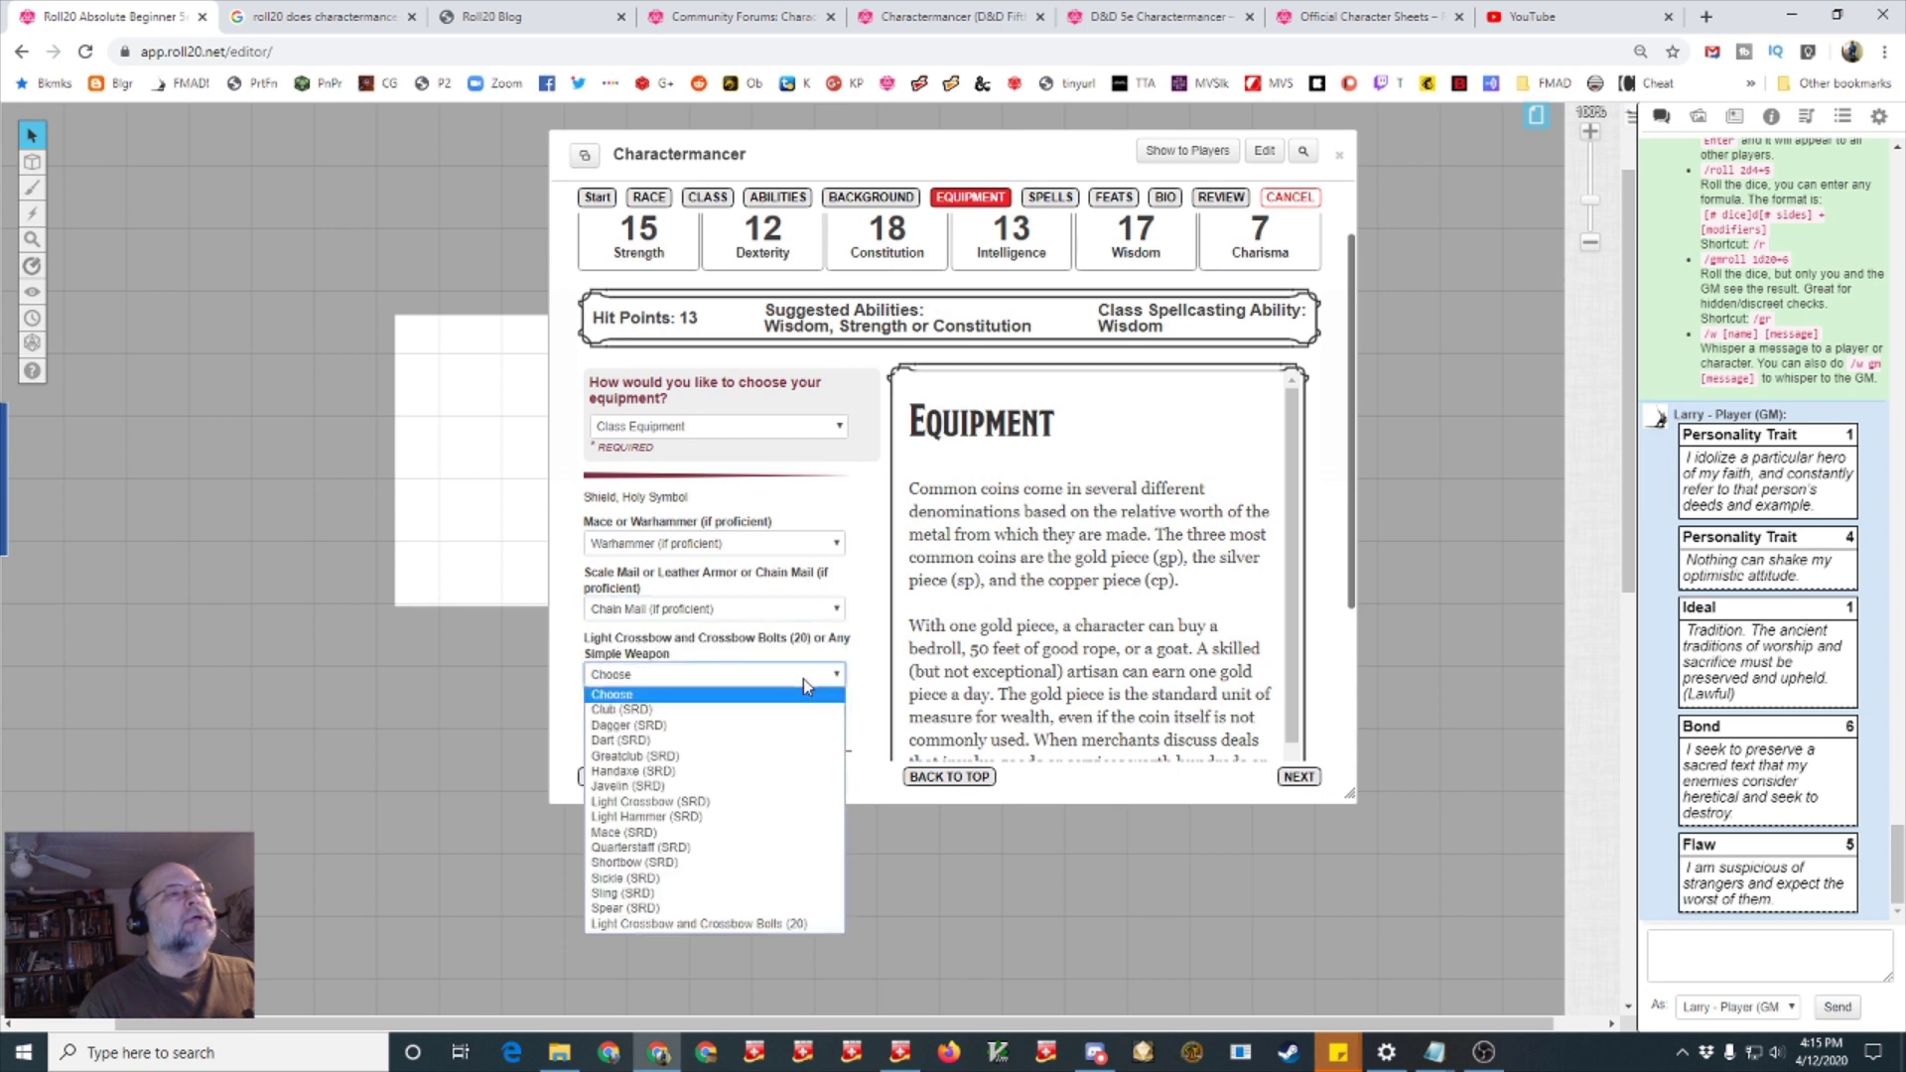
{"action": "left_click", "coordinate": [755, 806]}
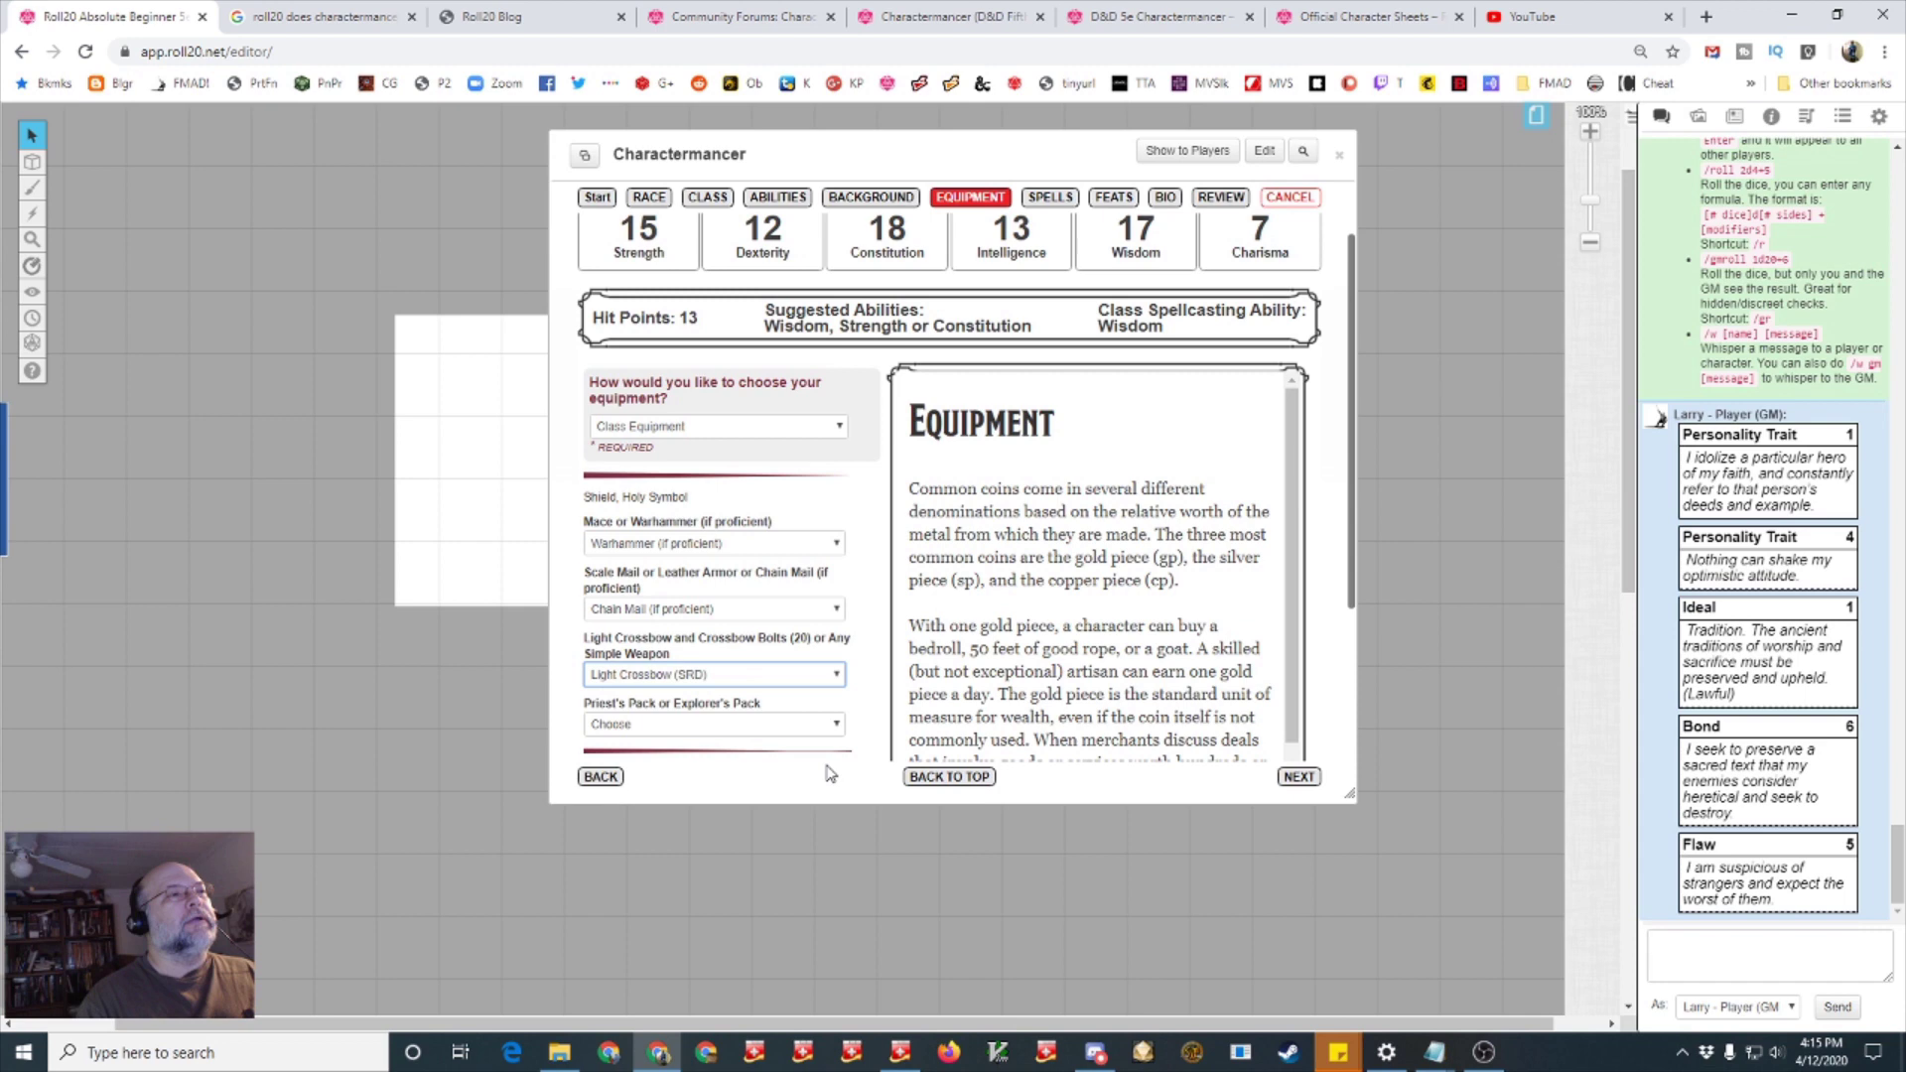
{"action": "left_click", "coordinate": [837, 724]}
{"action": "left_click", "coordinate": [755, 760]}
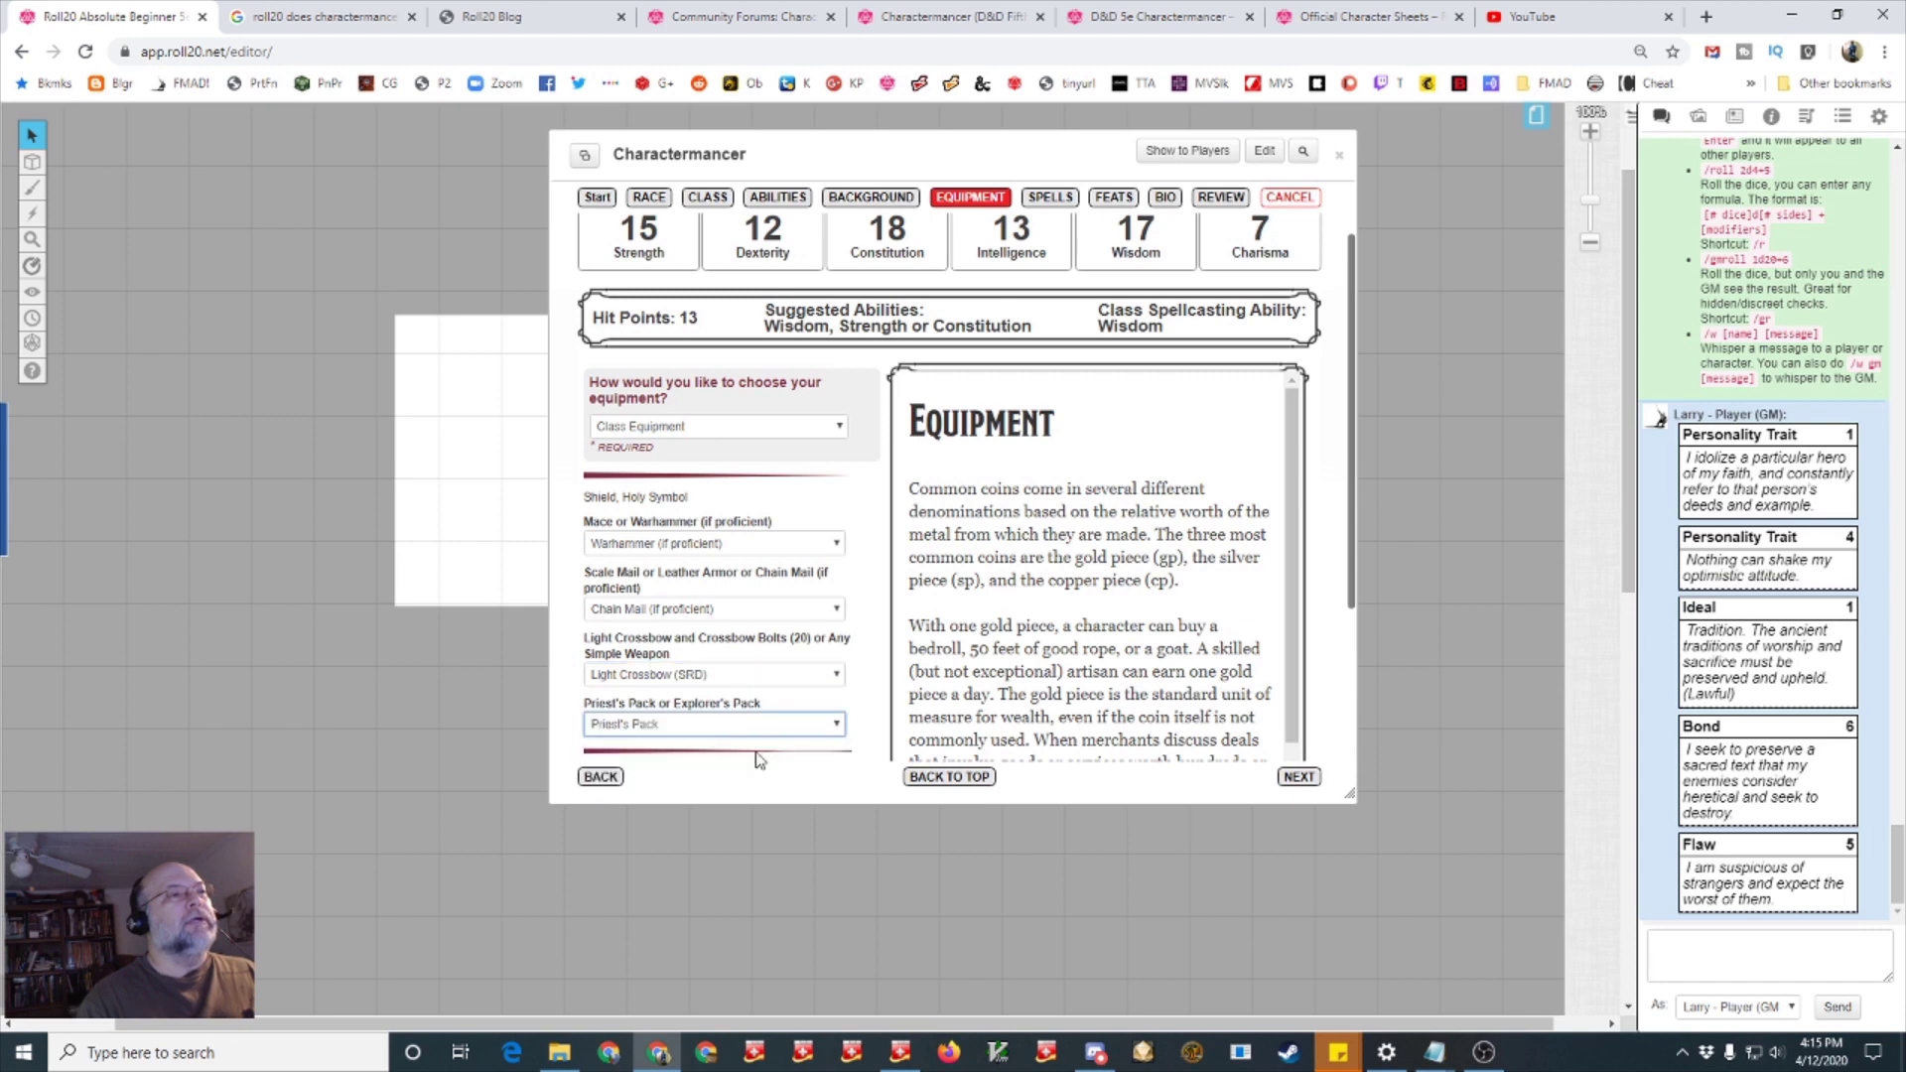
Choose the Prayer Wheel as the Acolyte background equipment and proceed to the spells stage
{"action": "scroll", "coordinate": [854, 685], "scroll_direction": "down", "scroll_amount": 3}
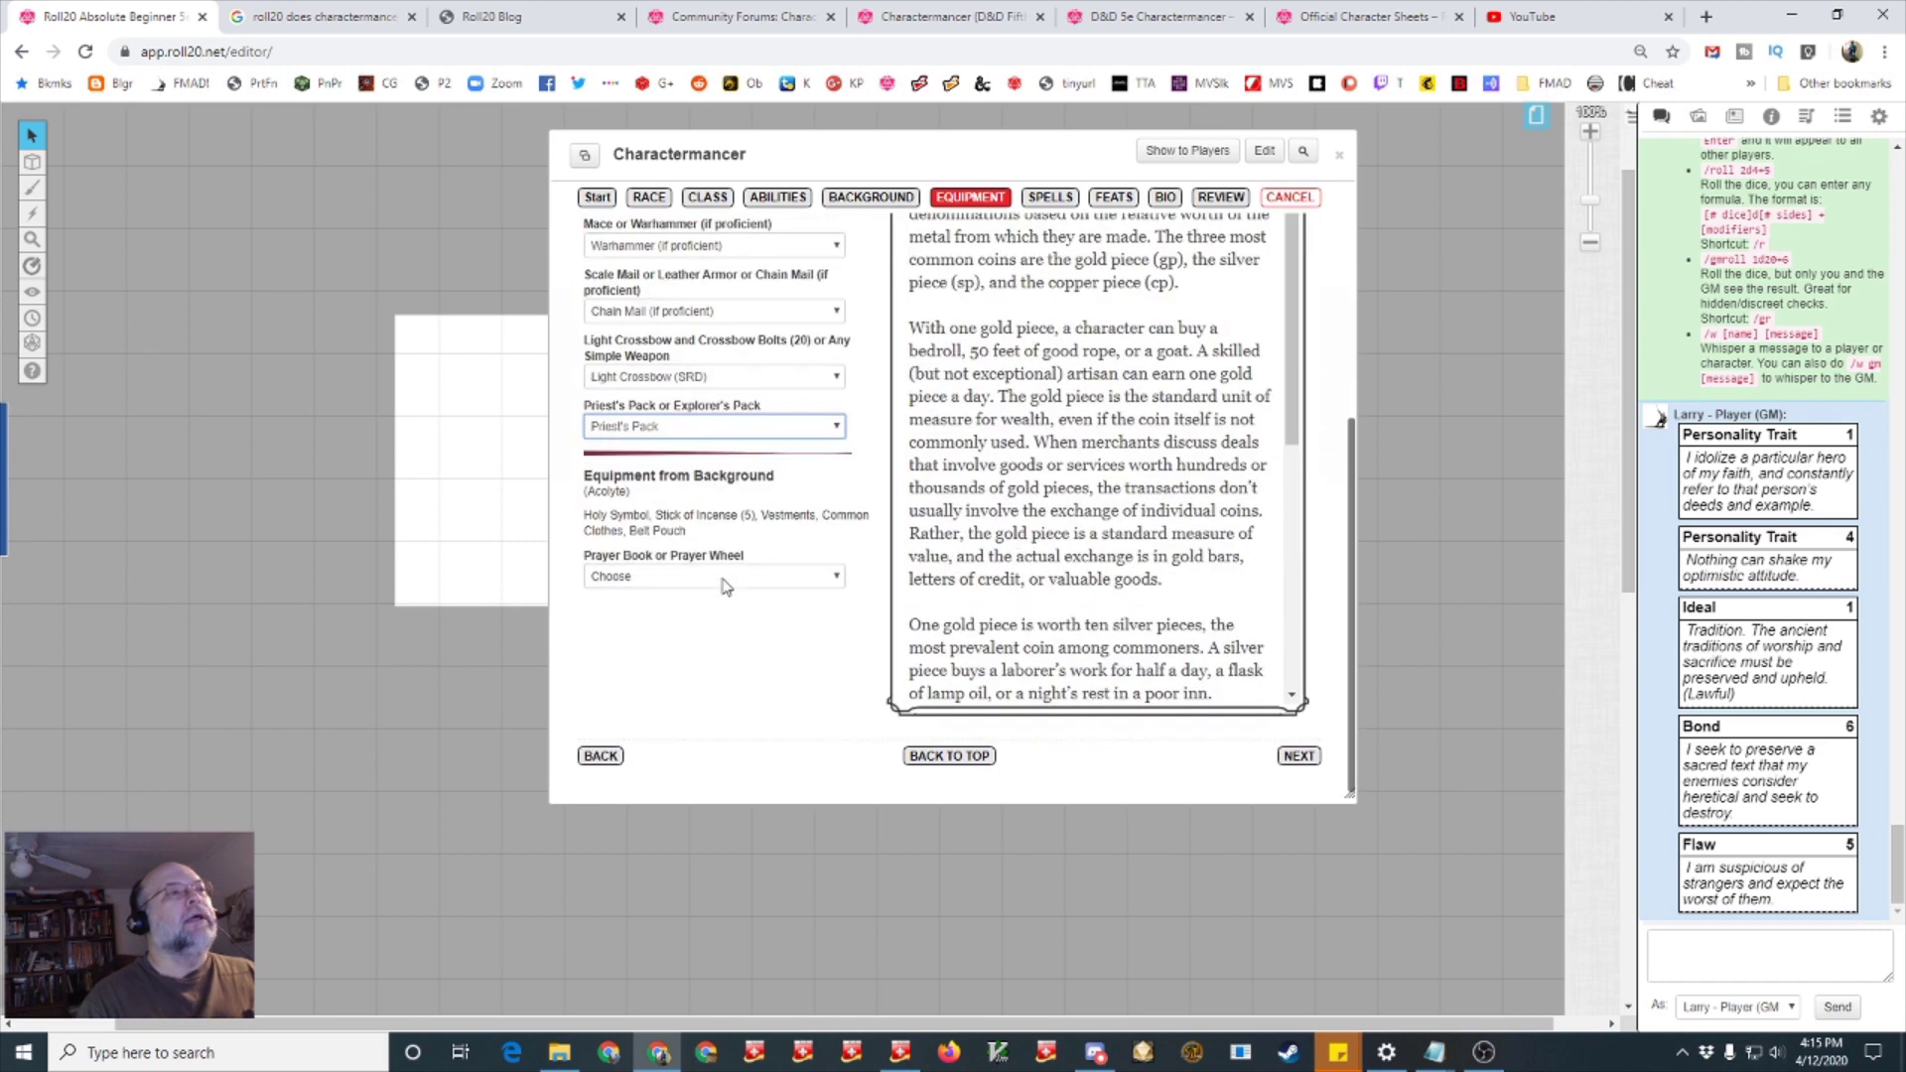
{"action": "left_click", "coordinate": [724, 585]}
{"action": "left_click", "coordinate": [685, 629]}
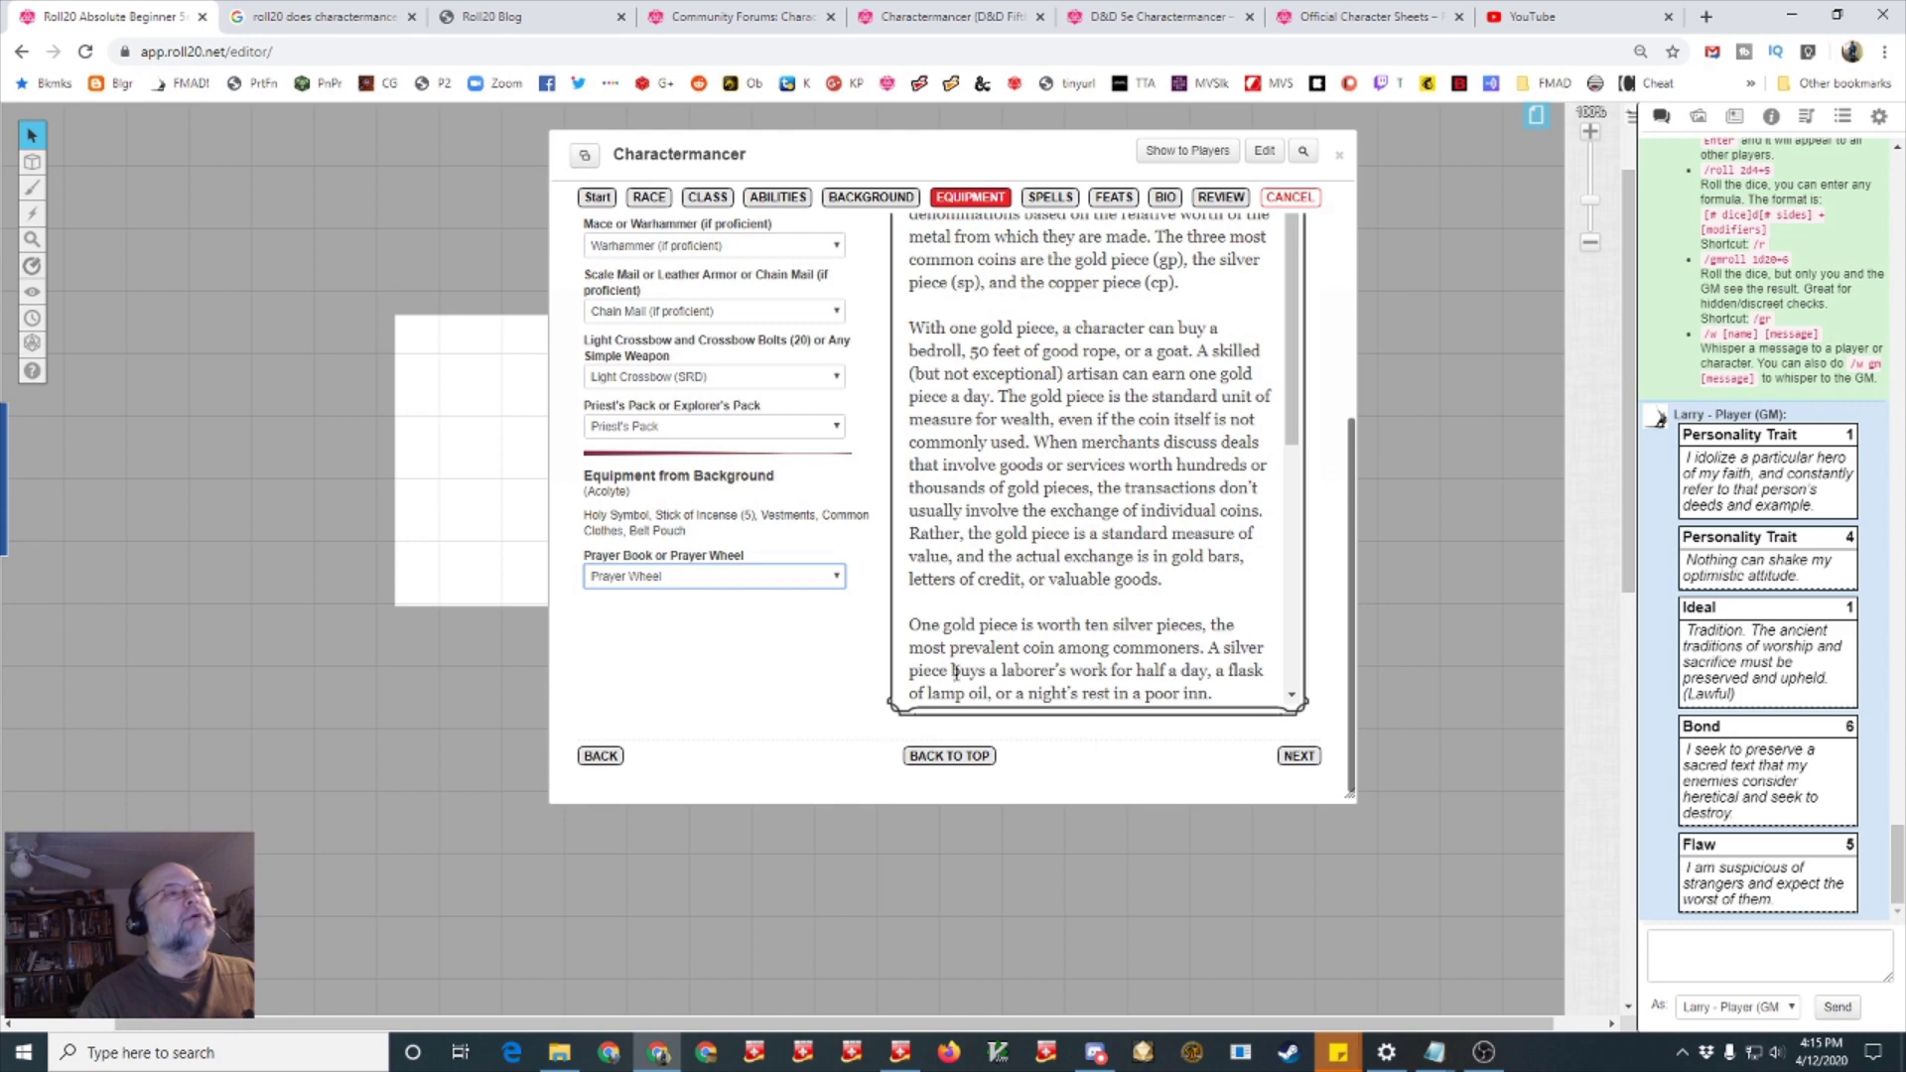
{"action": "left_click", "coordinate": [1300, 759]}
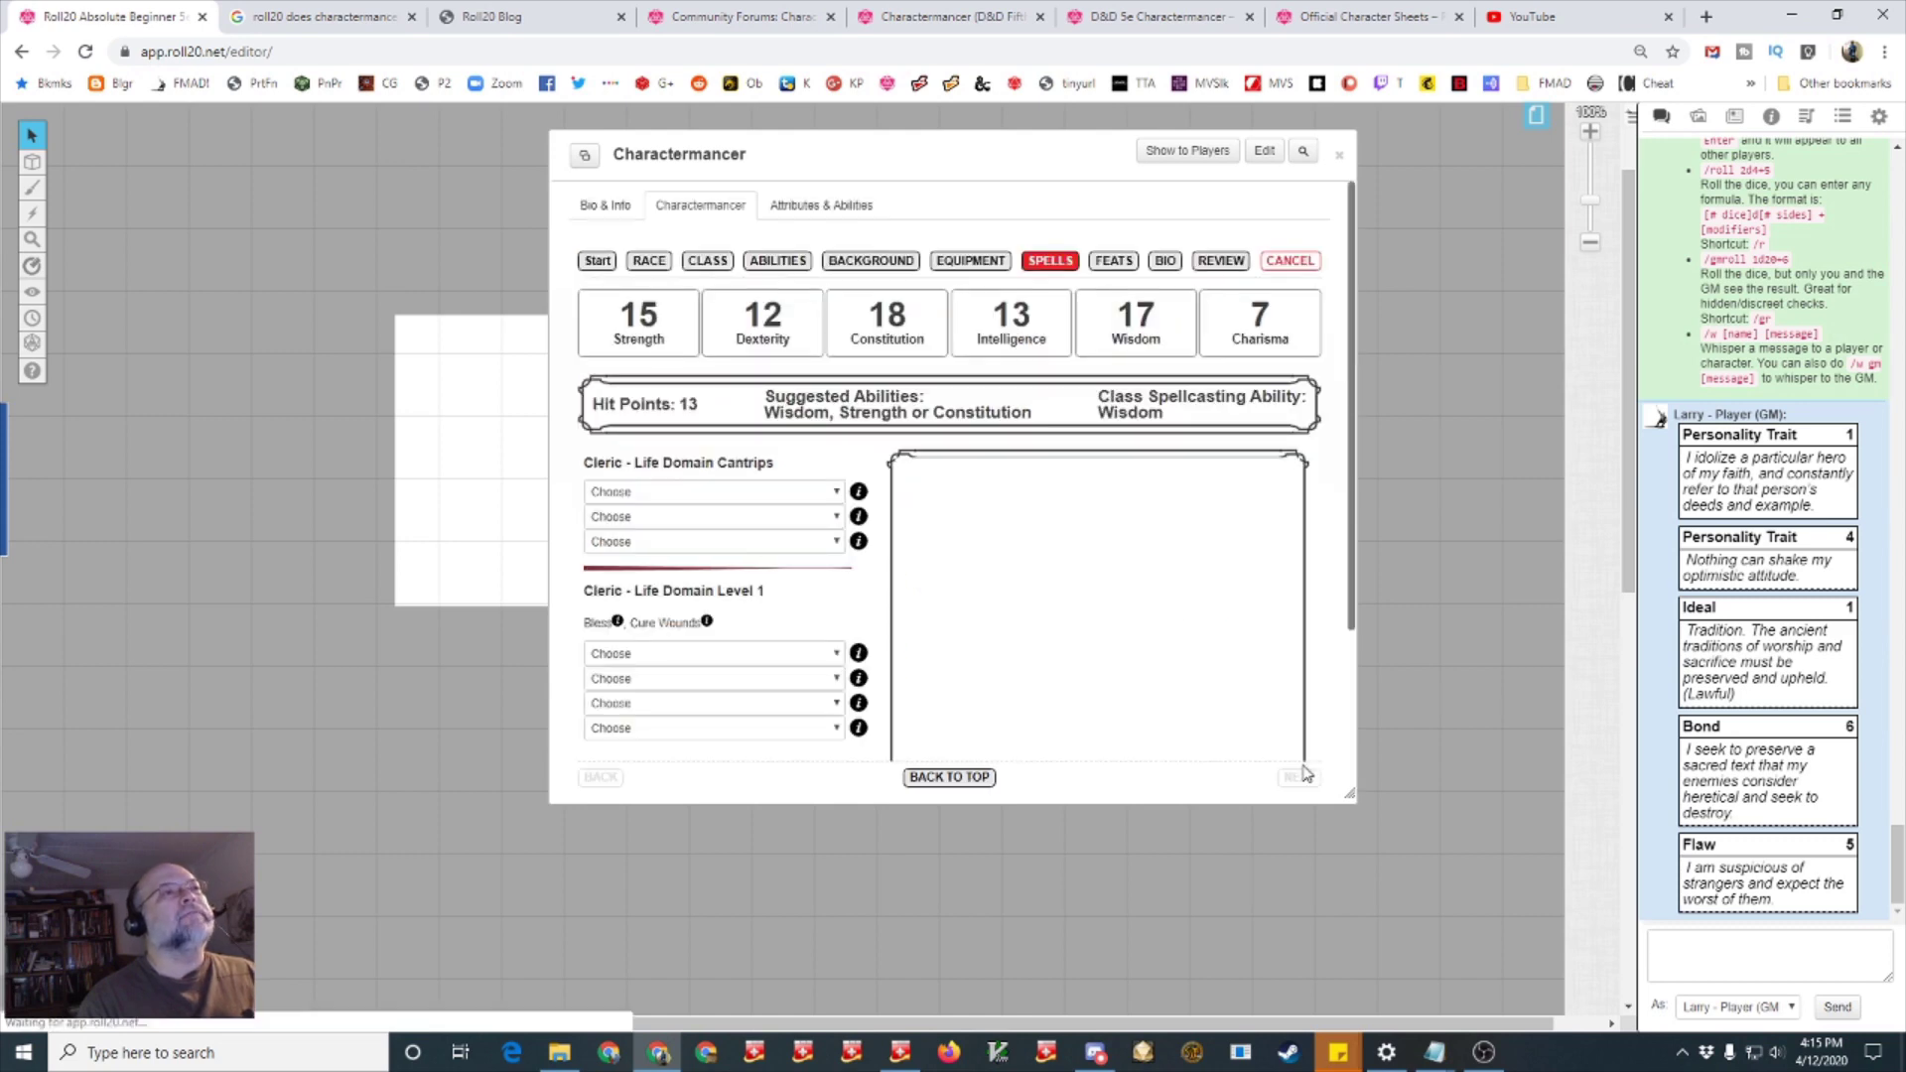
Choose Light (SRD), Spare the Dying (SRD) and Thaumaturgy (SRD) as the Life Domain cantrips
{"action": "scroll", "coordinate": [1306, 774], "scroll_direction": "down", "scroll_amount": 2}
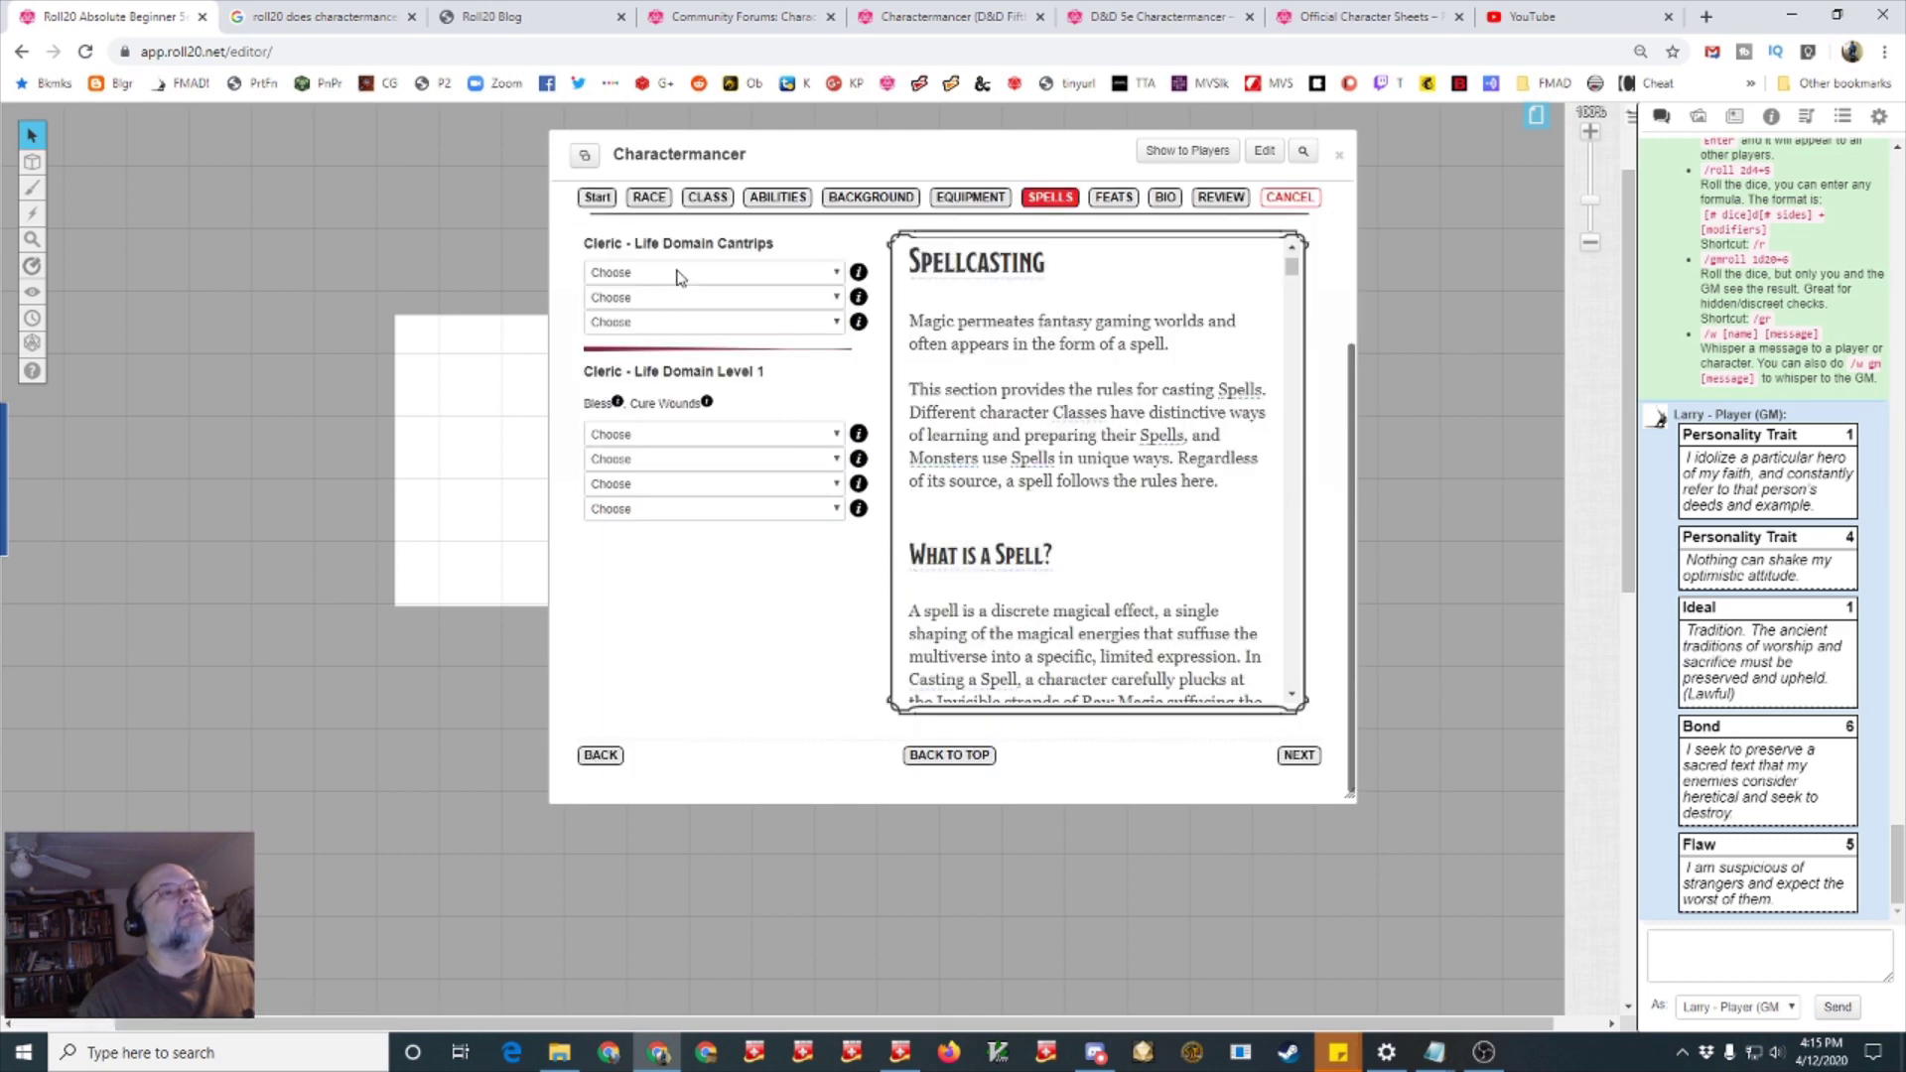
{"action": "left_click", "coordinate": [837, 274]}
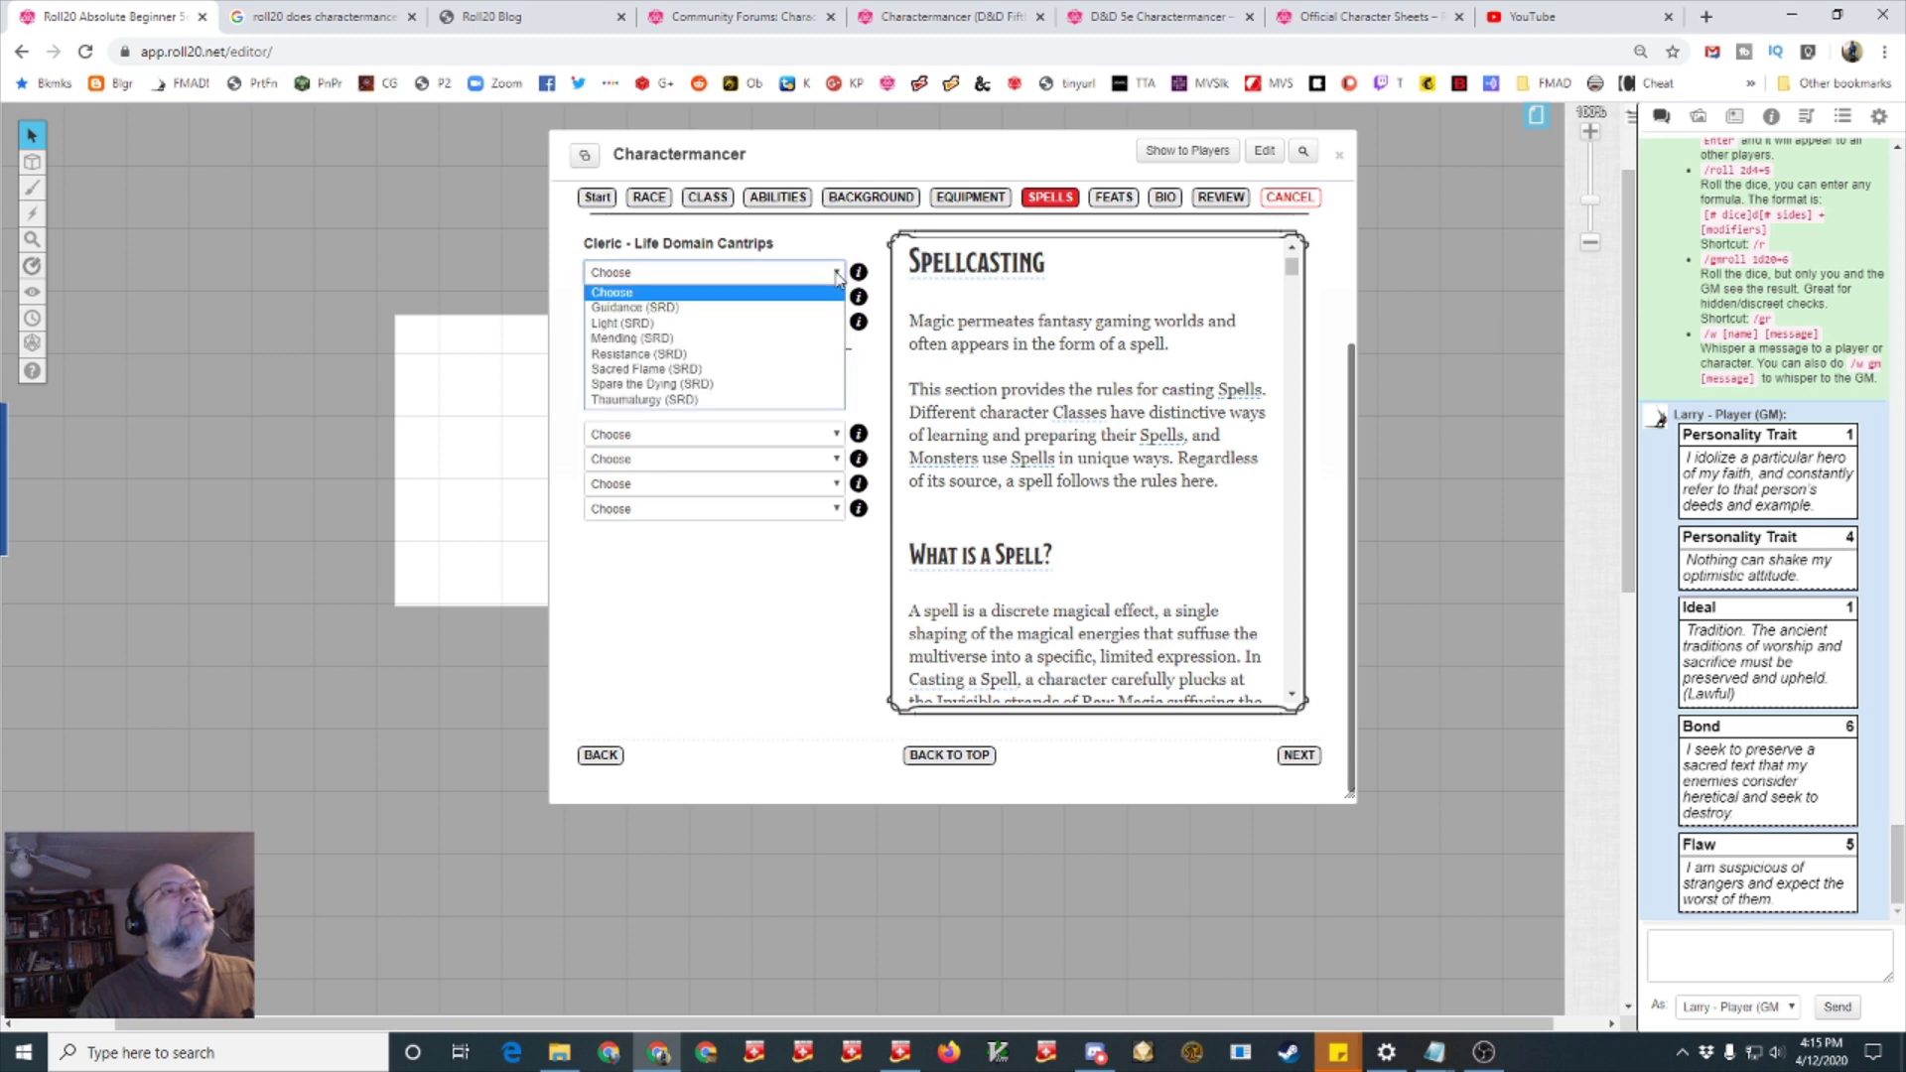
{"action": "left_click", "coordinate": [794, 324]}
{"action": "left_click", "coordinate": [837, 298]}
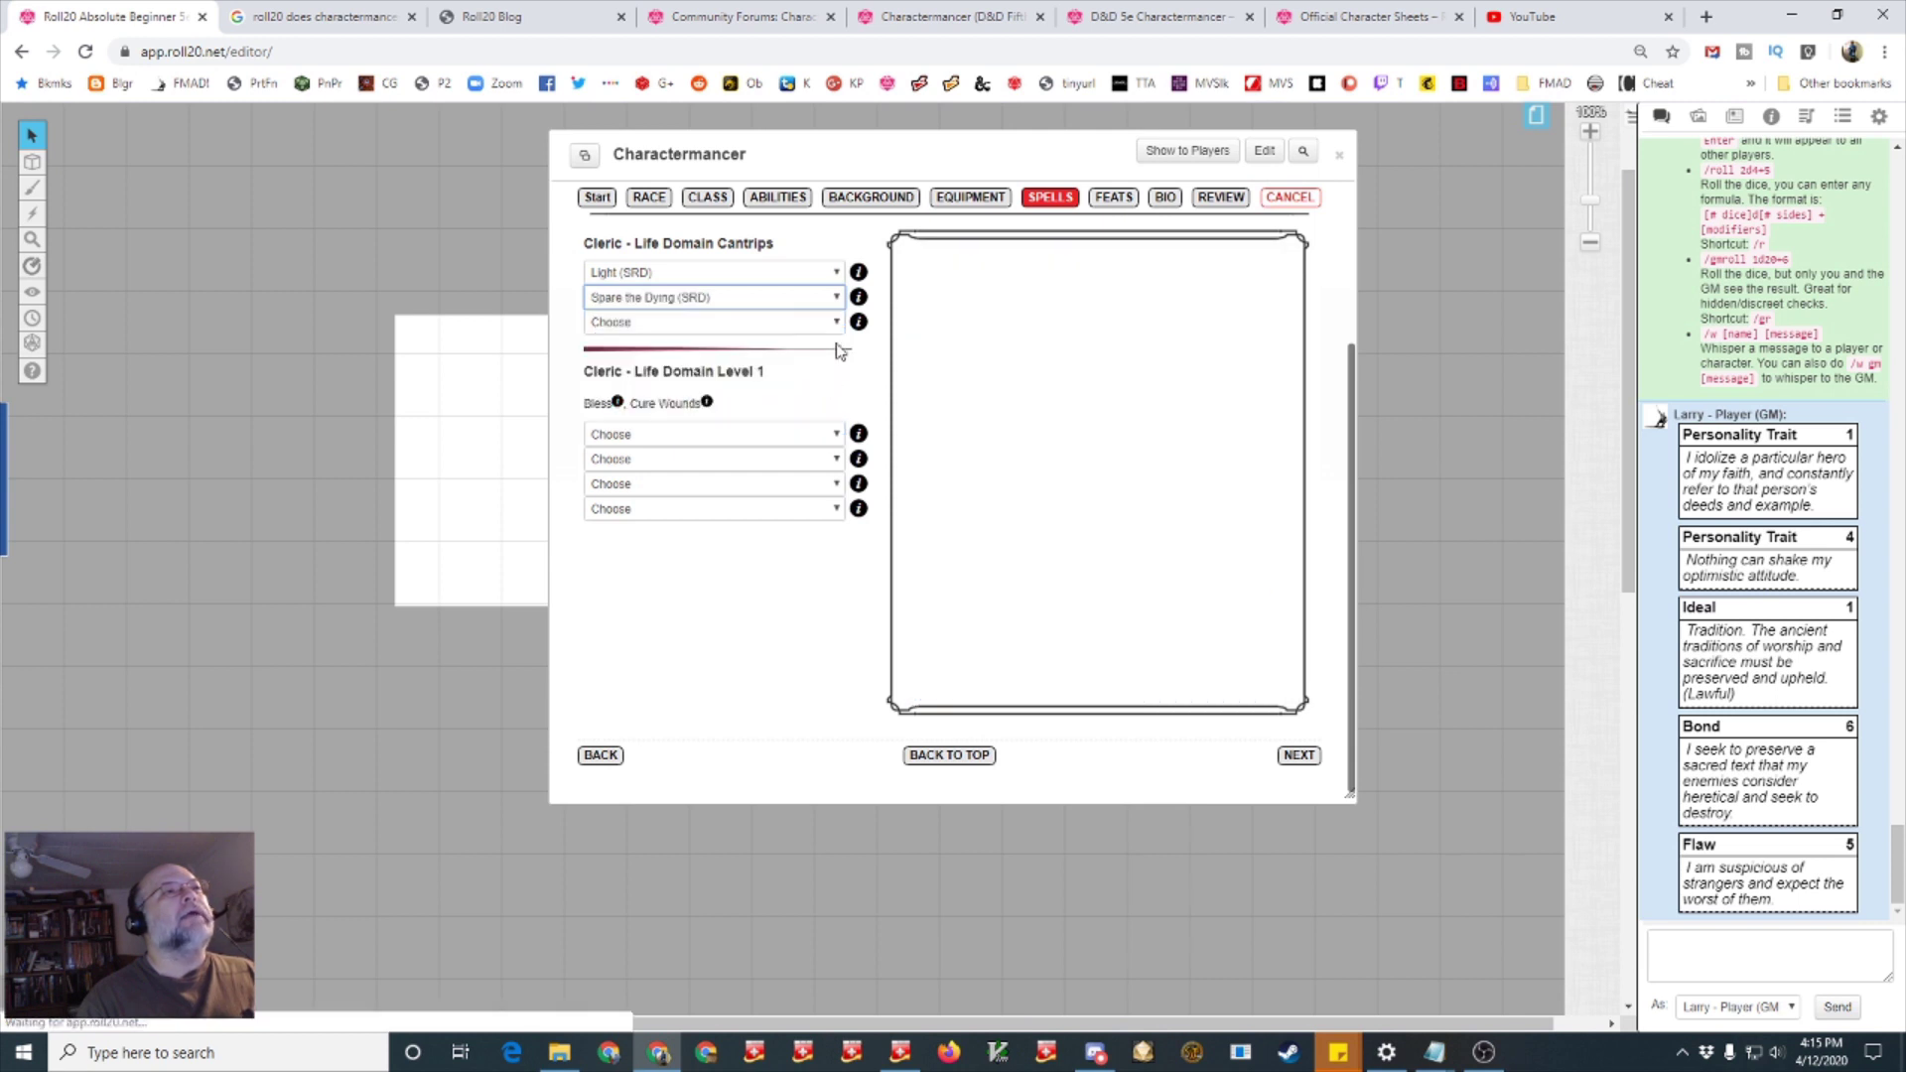
{"action": "left_click", "coordinate": [837, 321]}
{"action": "left_click", "coordinate": [797, 450]}
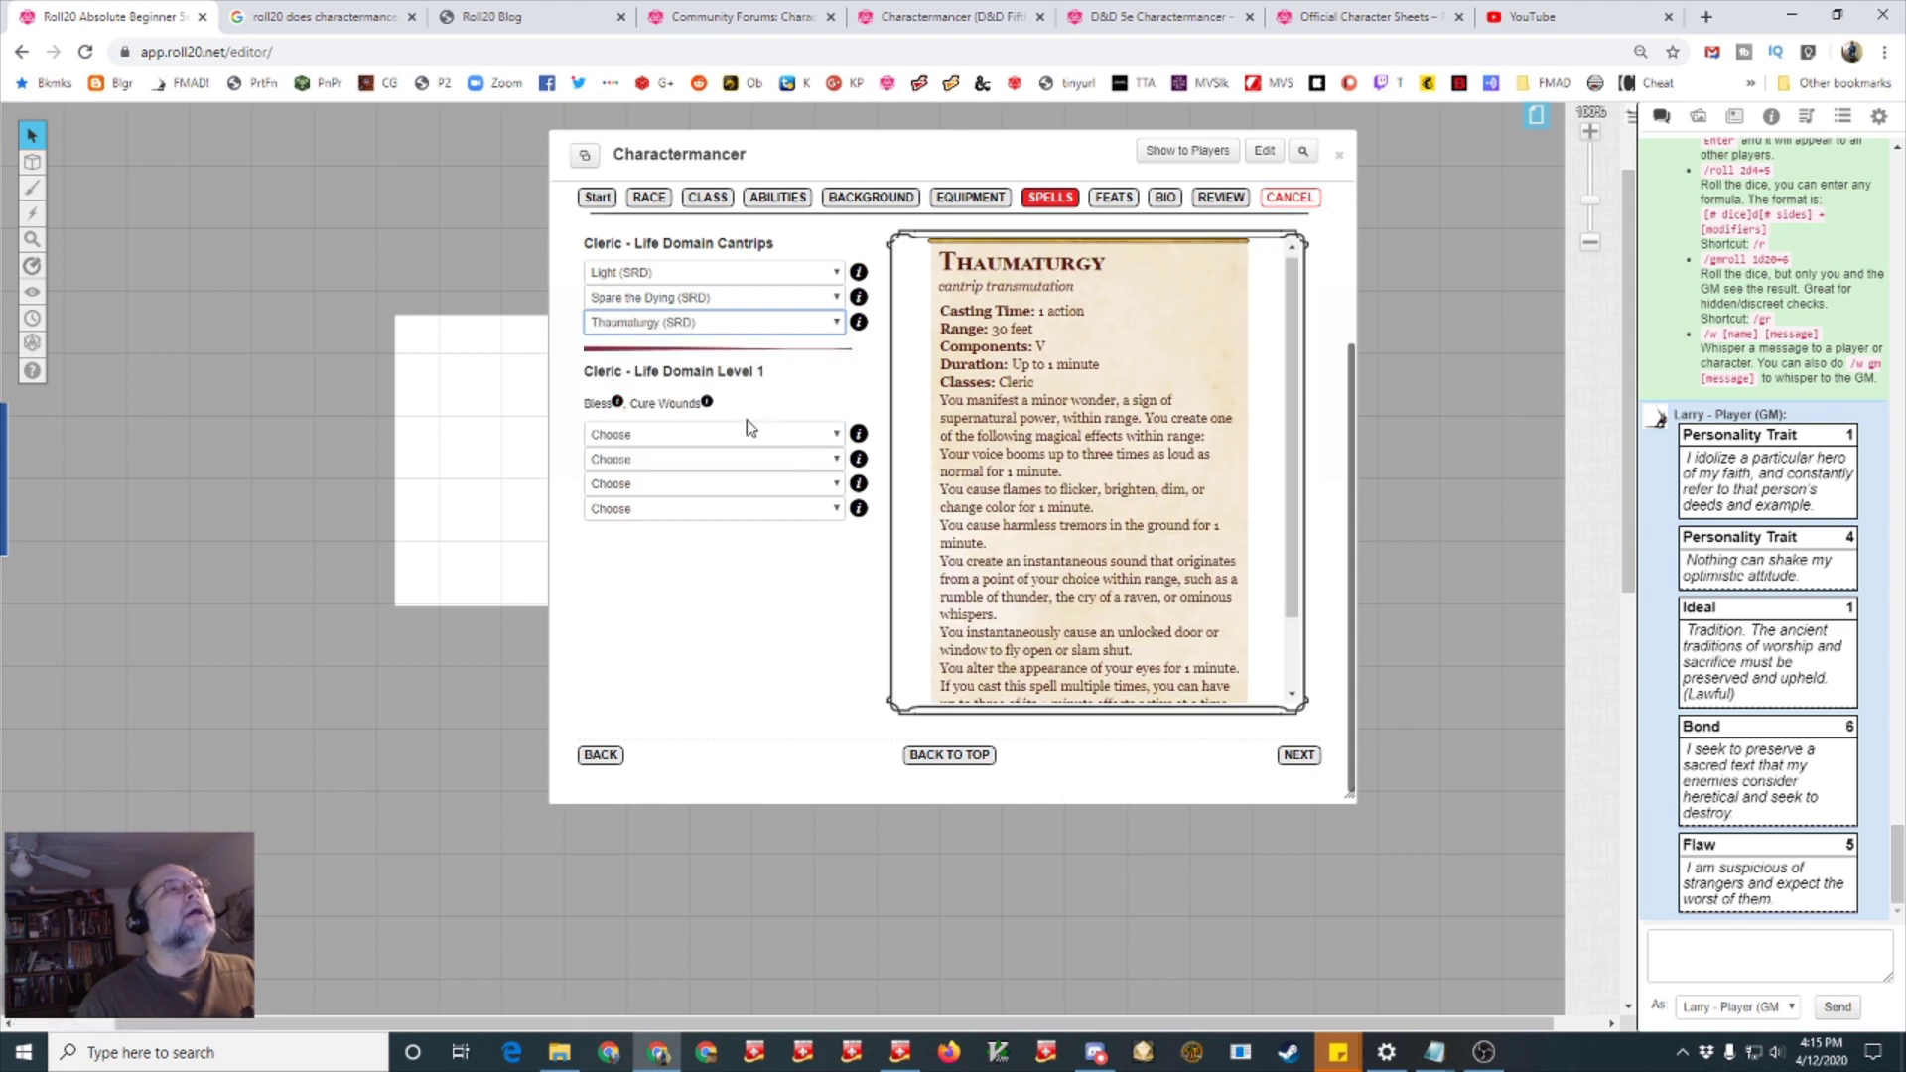
Choose Detect Poison and Disease, Healing Word, Protection from Evil and Good, and Sanctuary as the level 1 spells, and proceed to the feats stage
{"action": "left_click", "coordinate": [837, 437]}
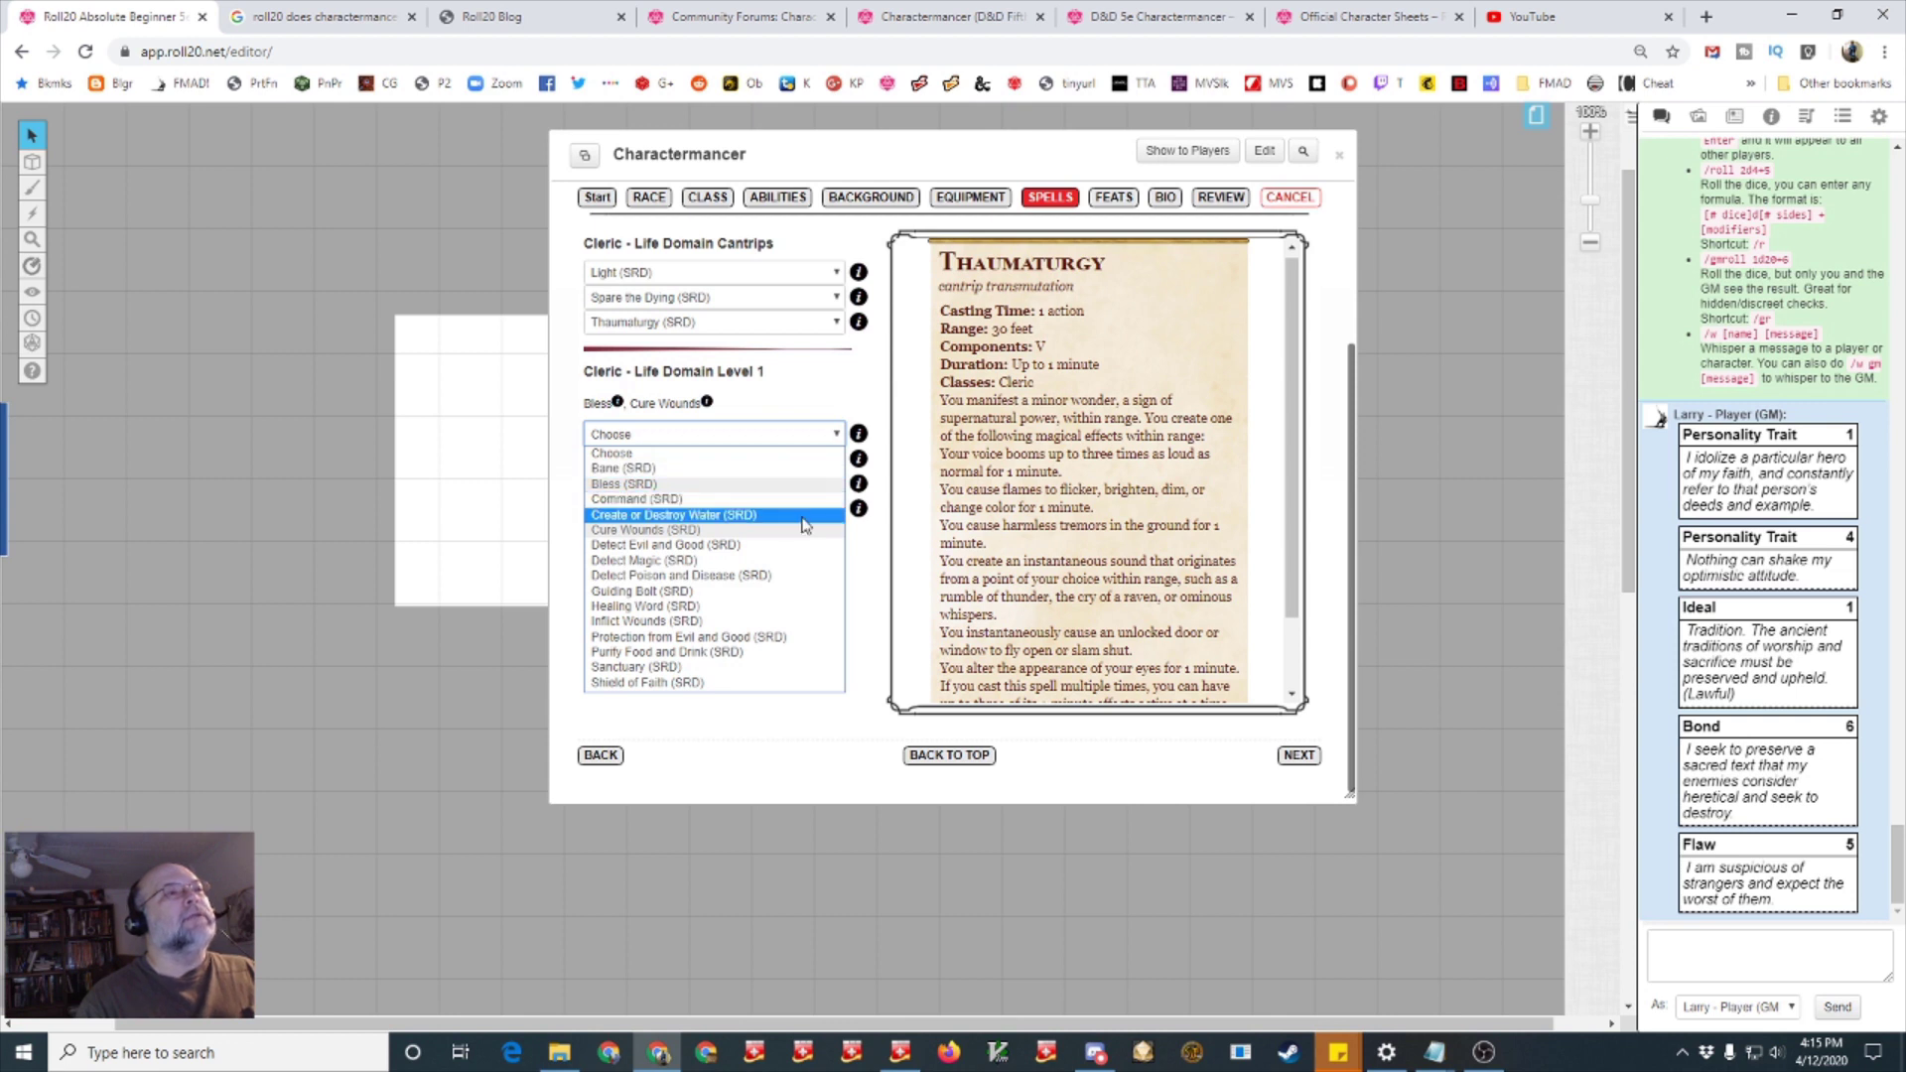
{"action": "left_click", "coordinate": [756, 577]}
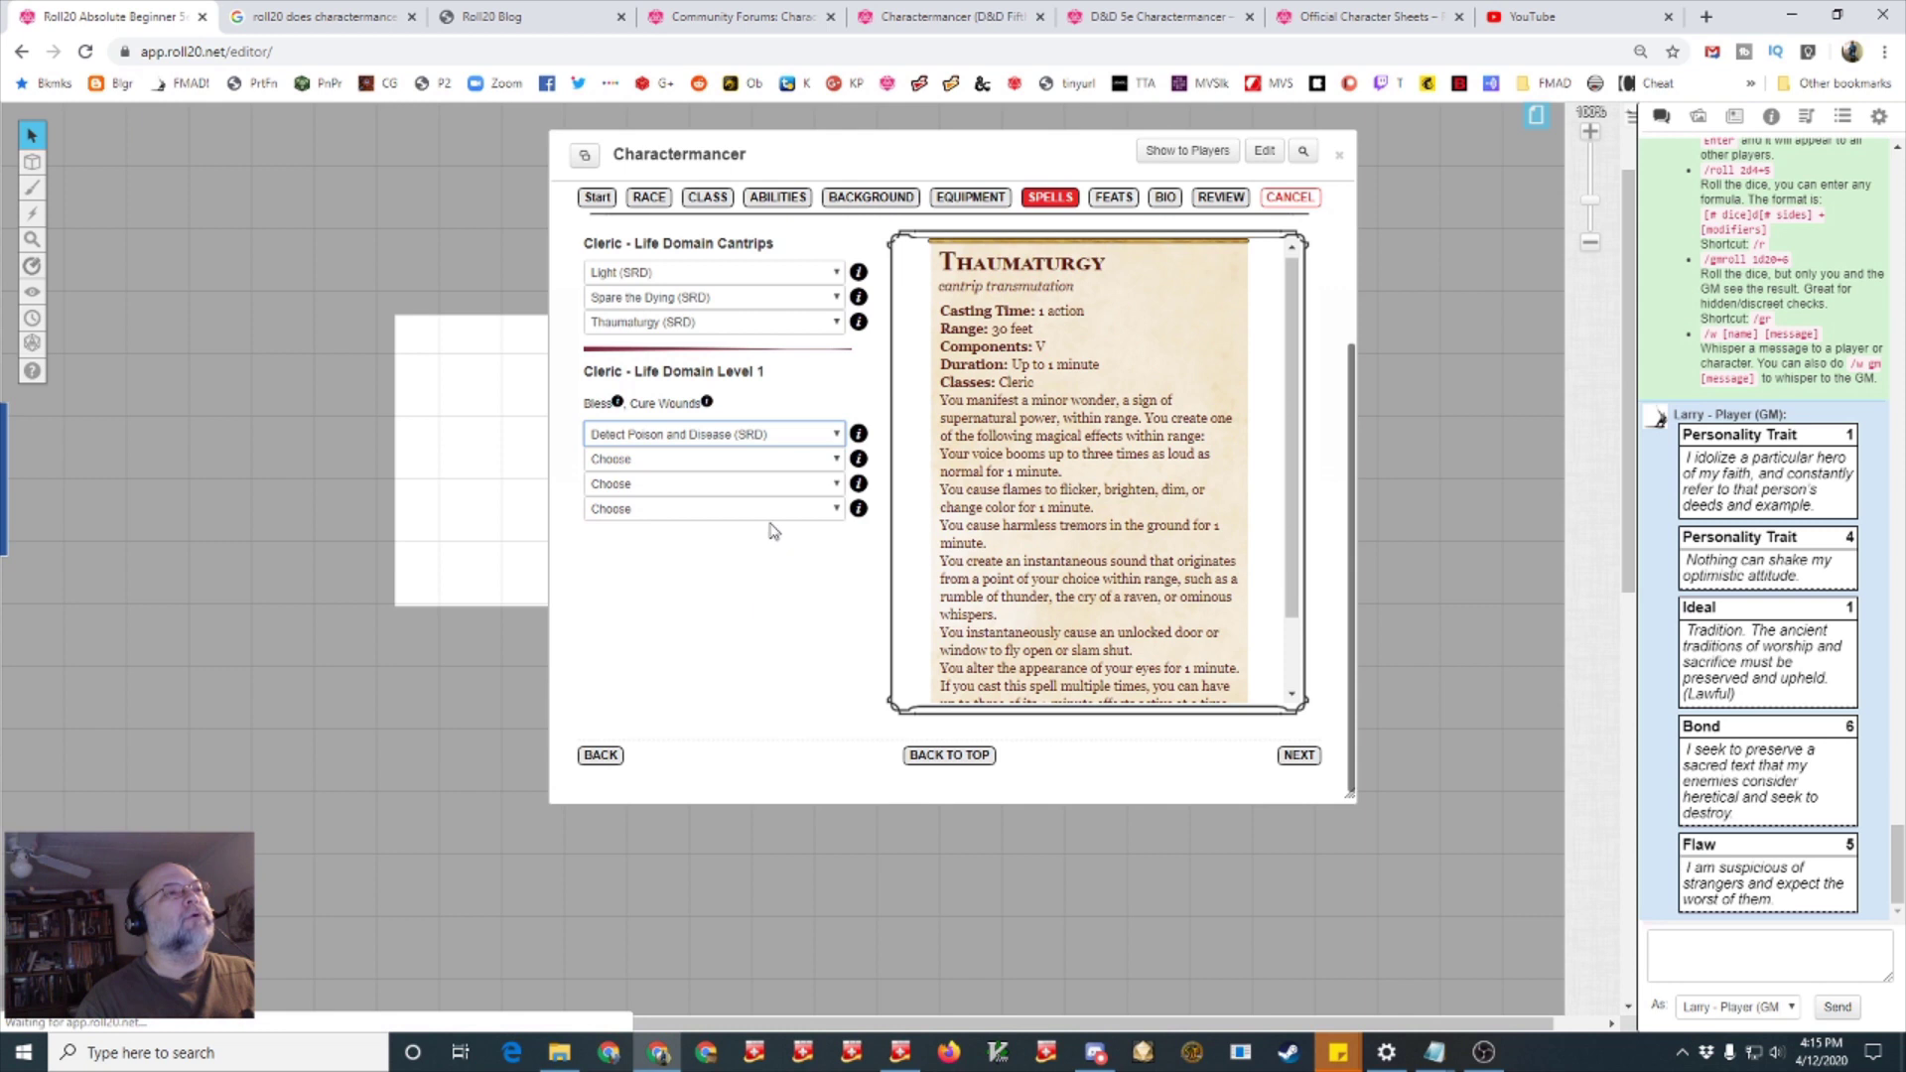
{"action": "left_click", "coordinate": [836, 462]}
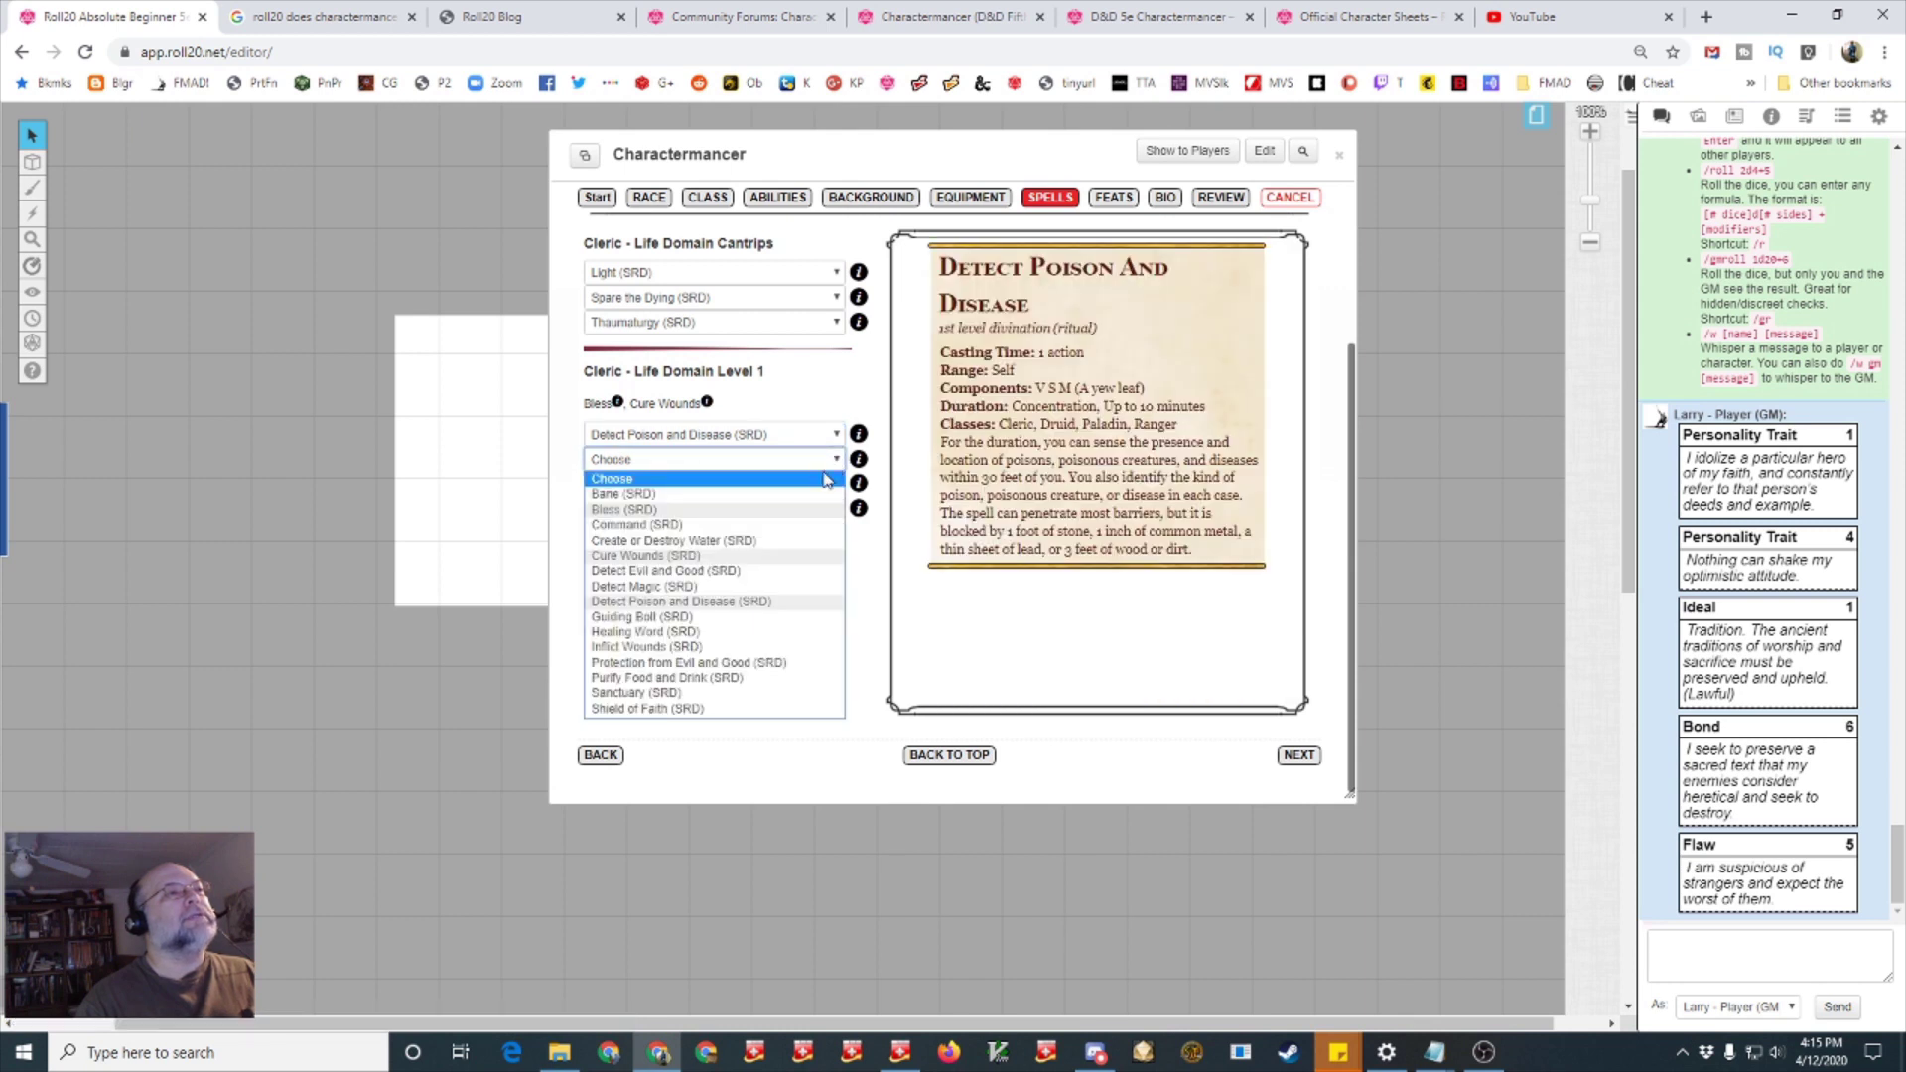
{"action": "left_click", "coordinate": [780, 633]}
{"action": "left_click", "coordinate": [837, 483]}
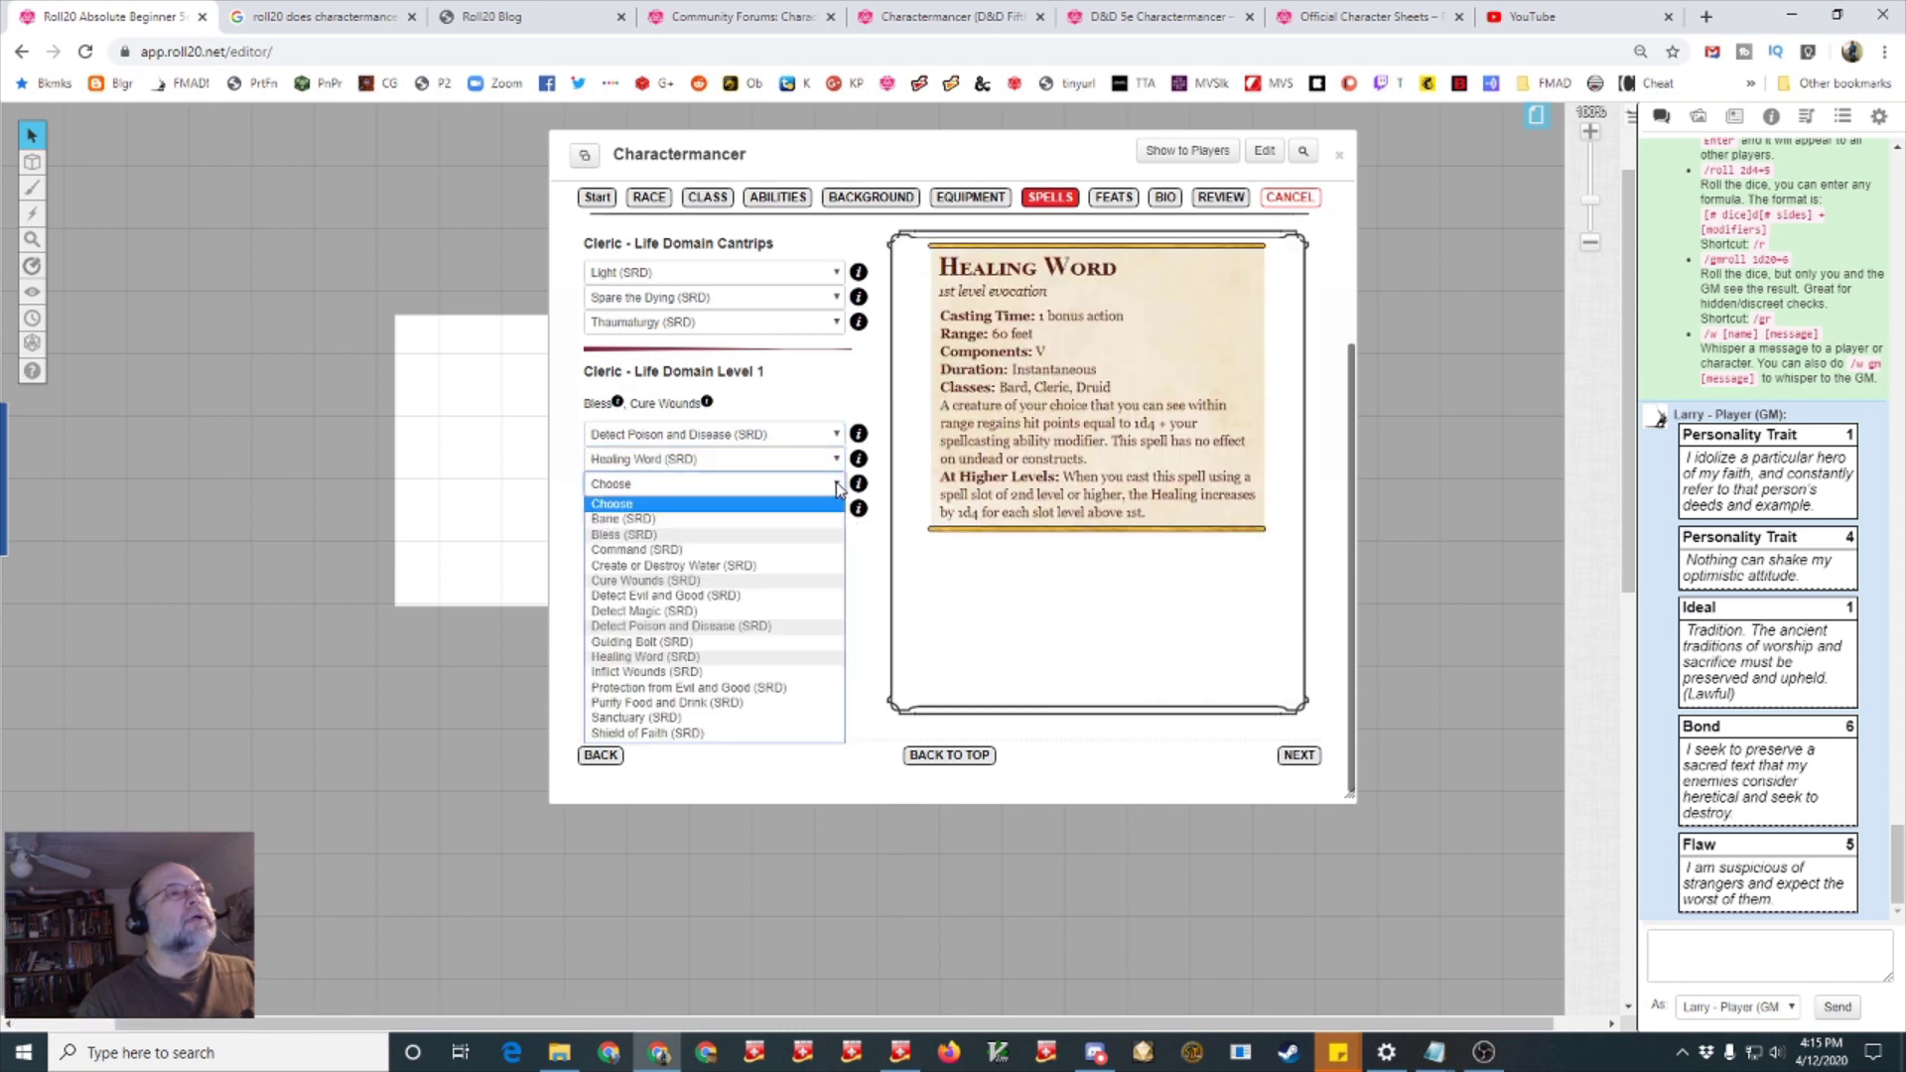
{"action": "left_click", "coordinate": [725, 688]}
{"action": "left_click", "coordinate": [834, 510]}
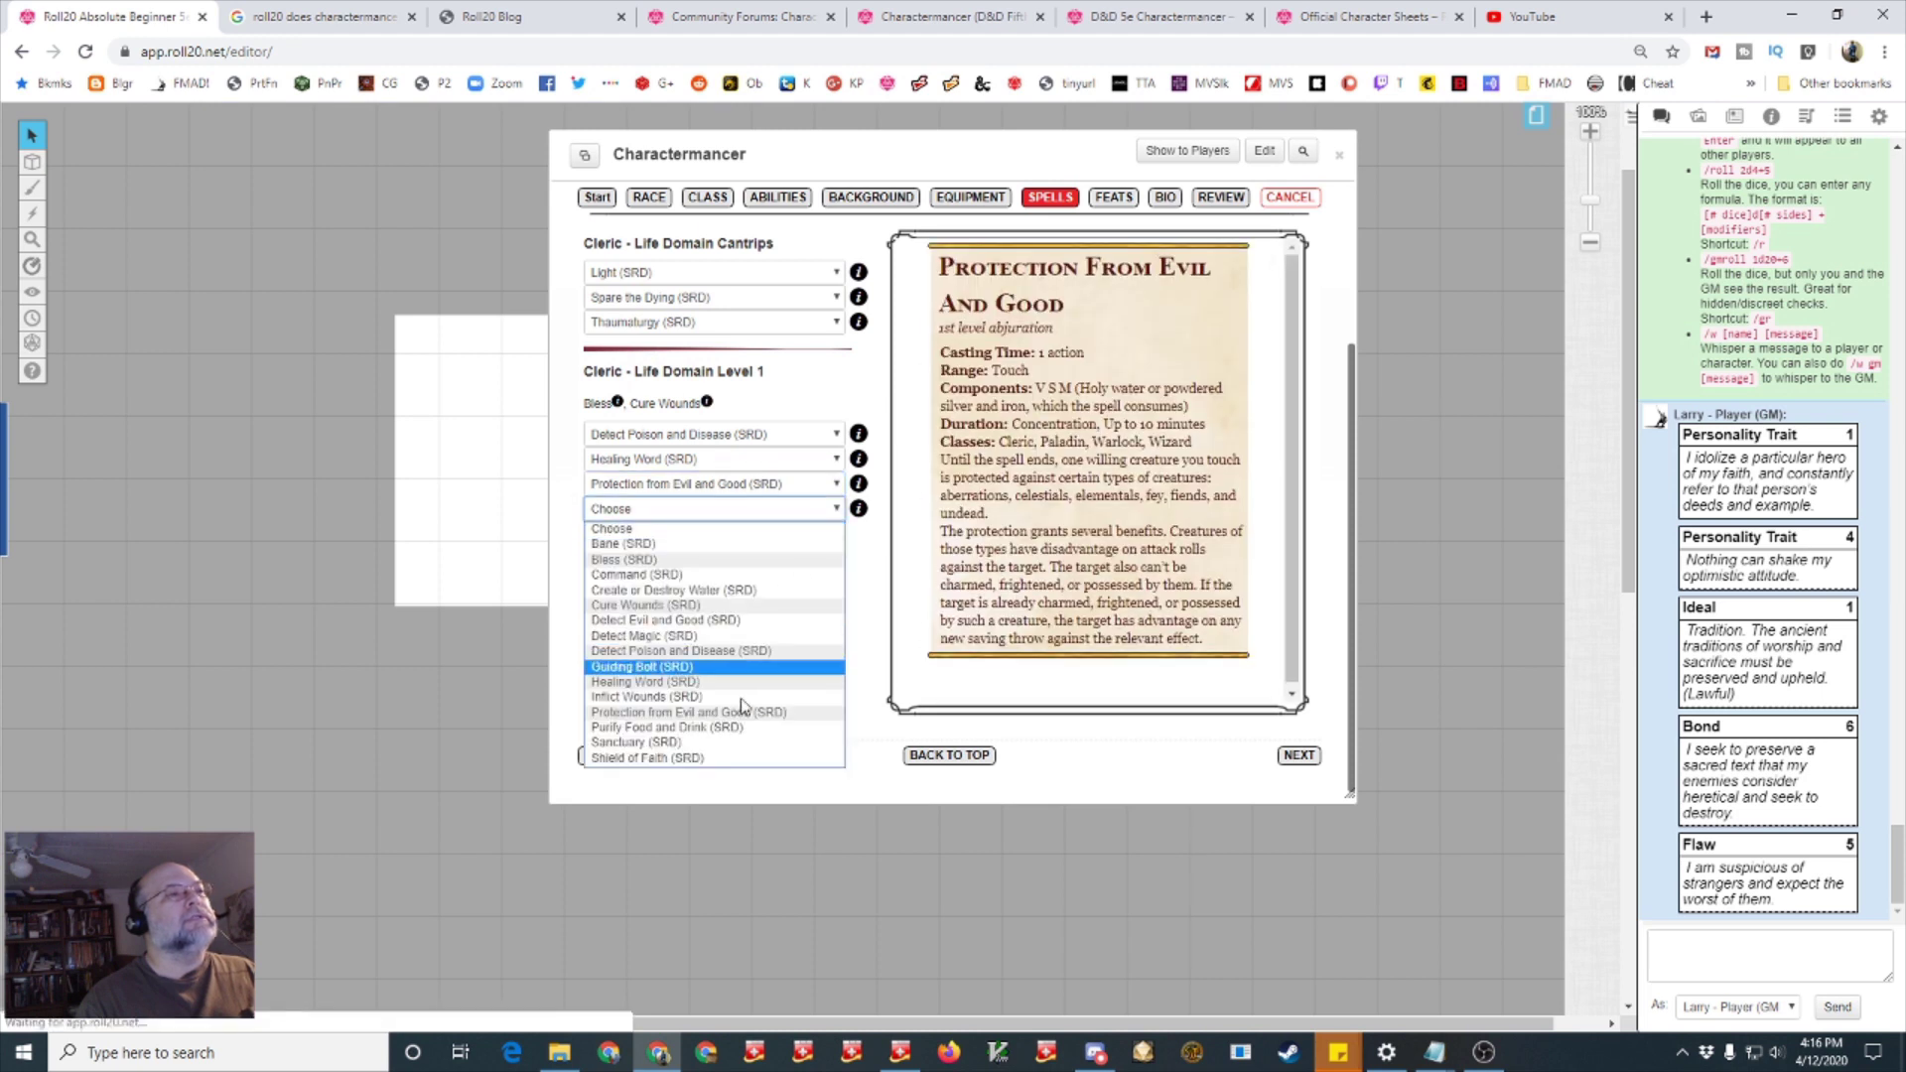
{"action": "left_click", "coordinate": [711, 745]}
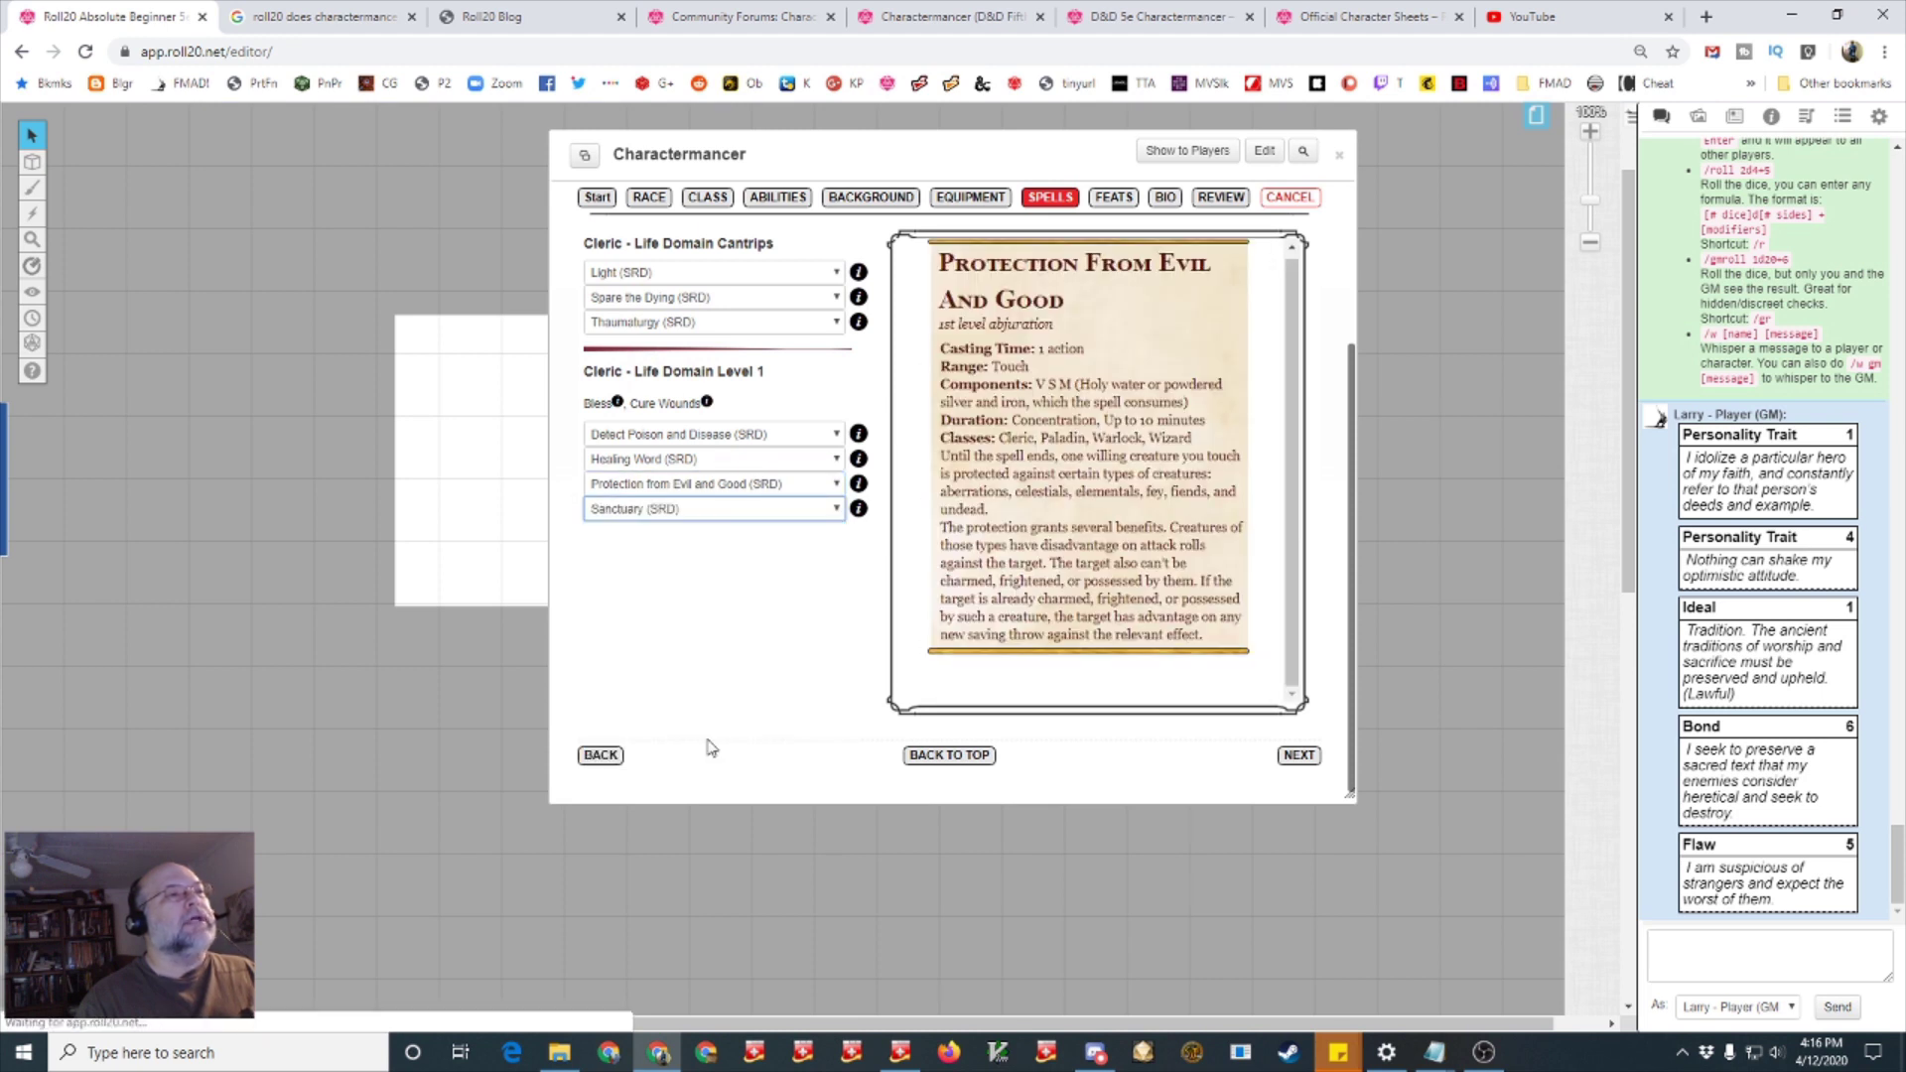
{"action": "left_click", "coordinate": [1292, 756]}
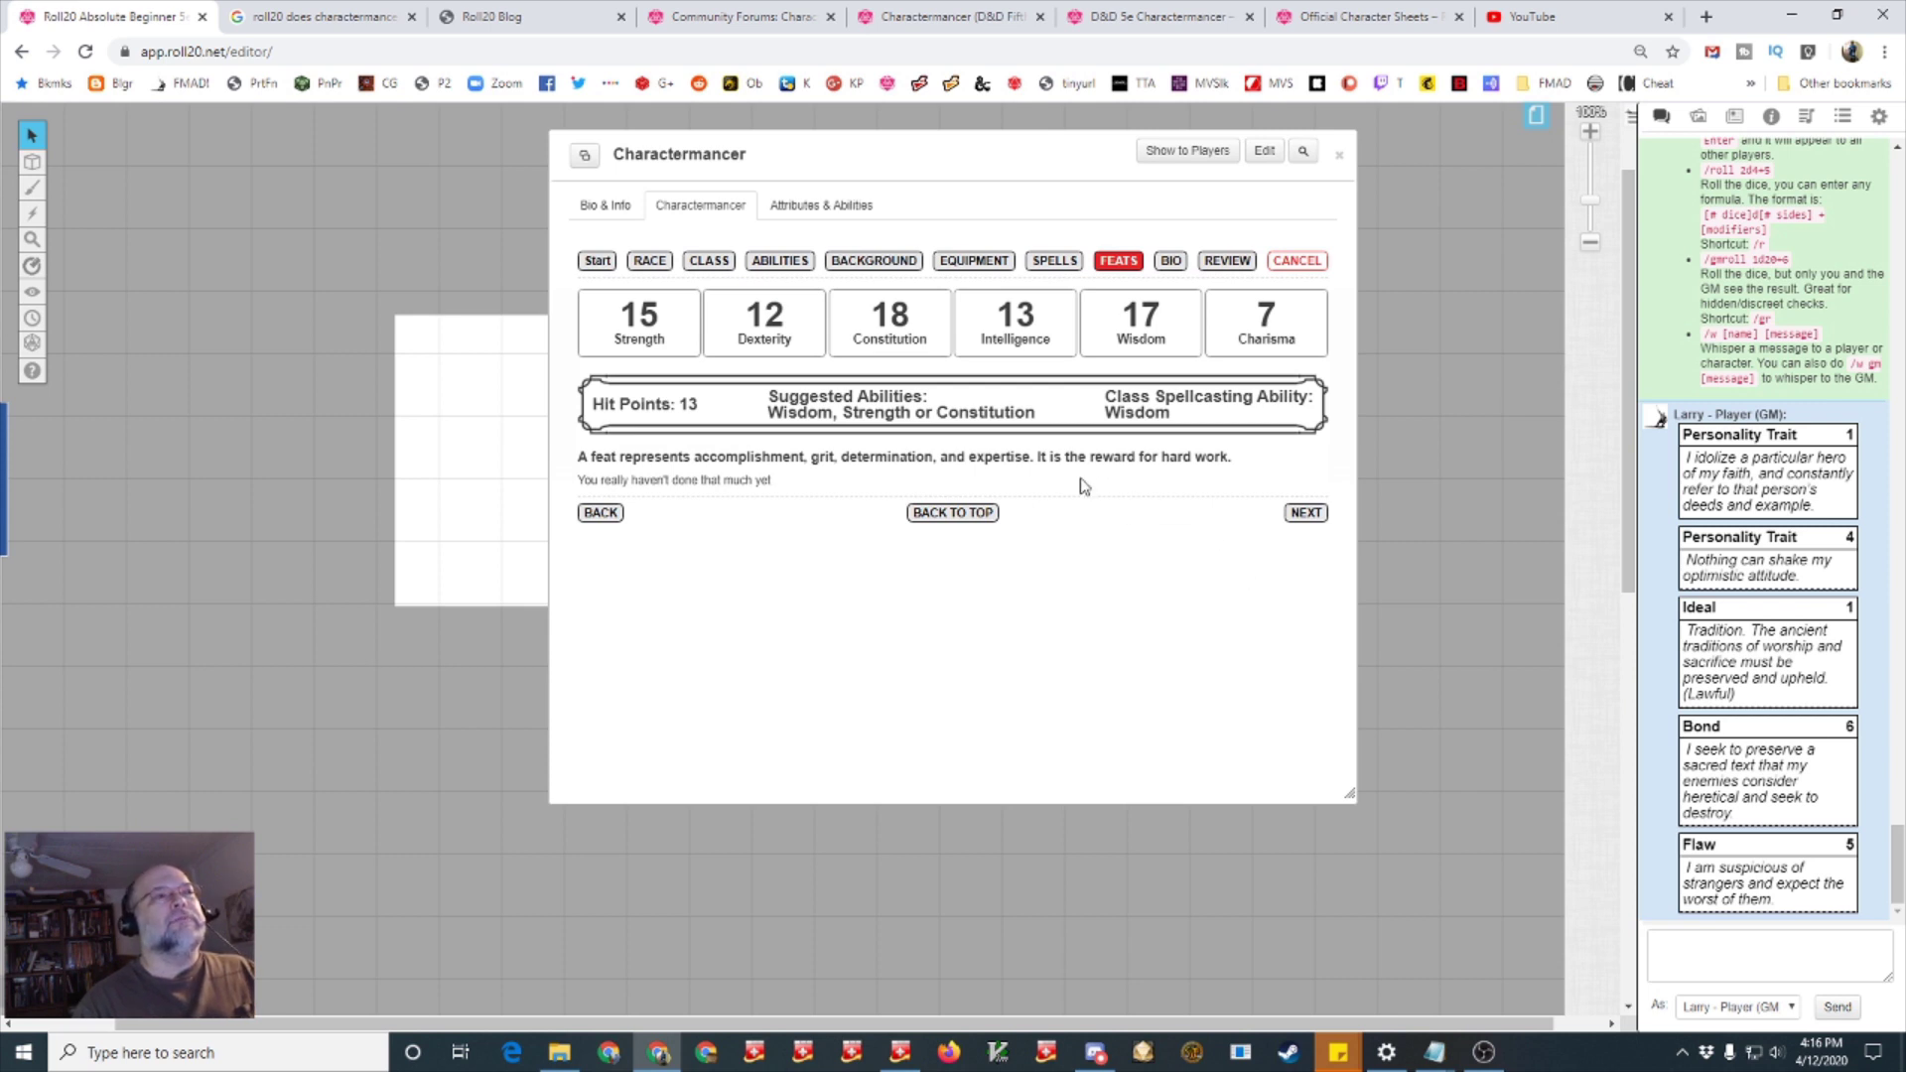
Continue to the bio stage and enter age 55, height 4' 8" and weight 150
{"action": "left_click", "coordinate": [1305, 512]}
{"action": "scroll", "coordinate": [810, 477], "scroll_direction": "down", "scroll_amount": 3}
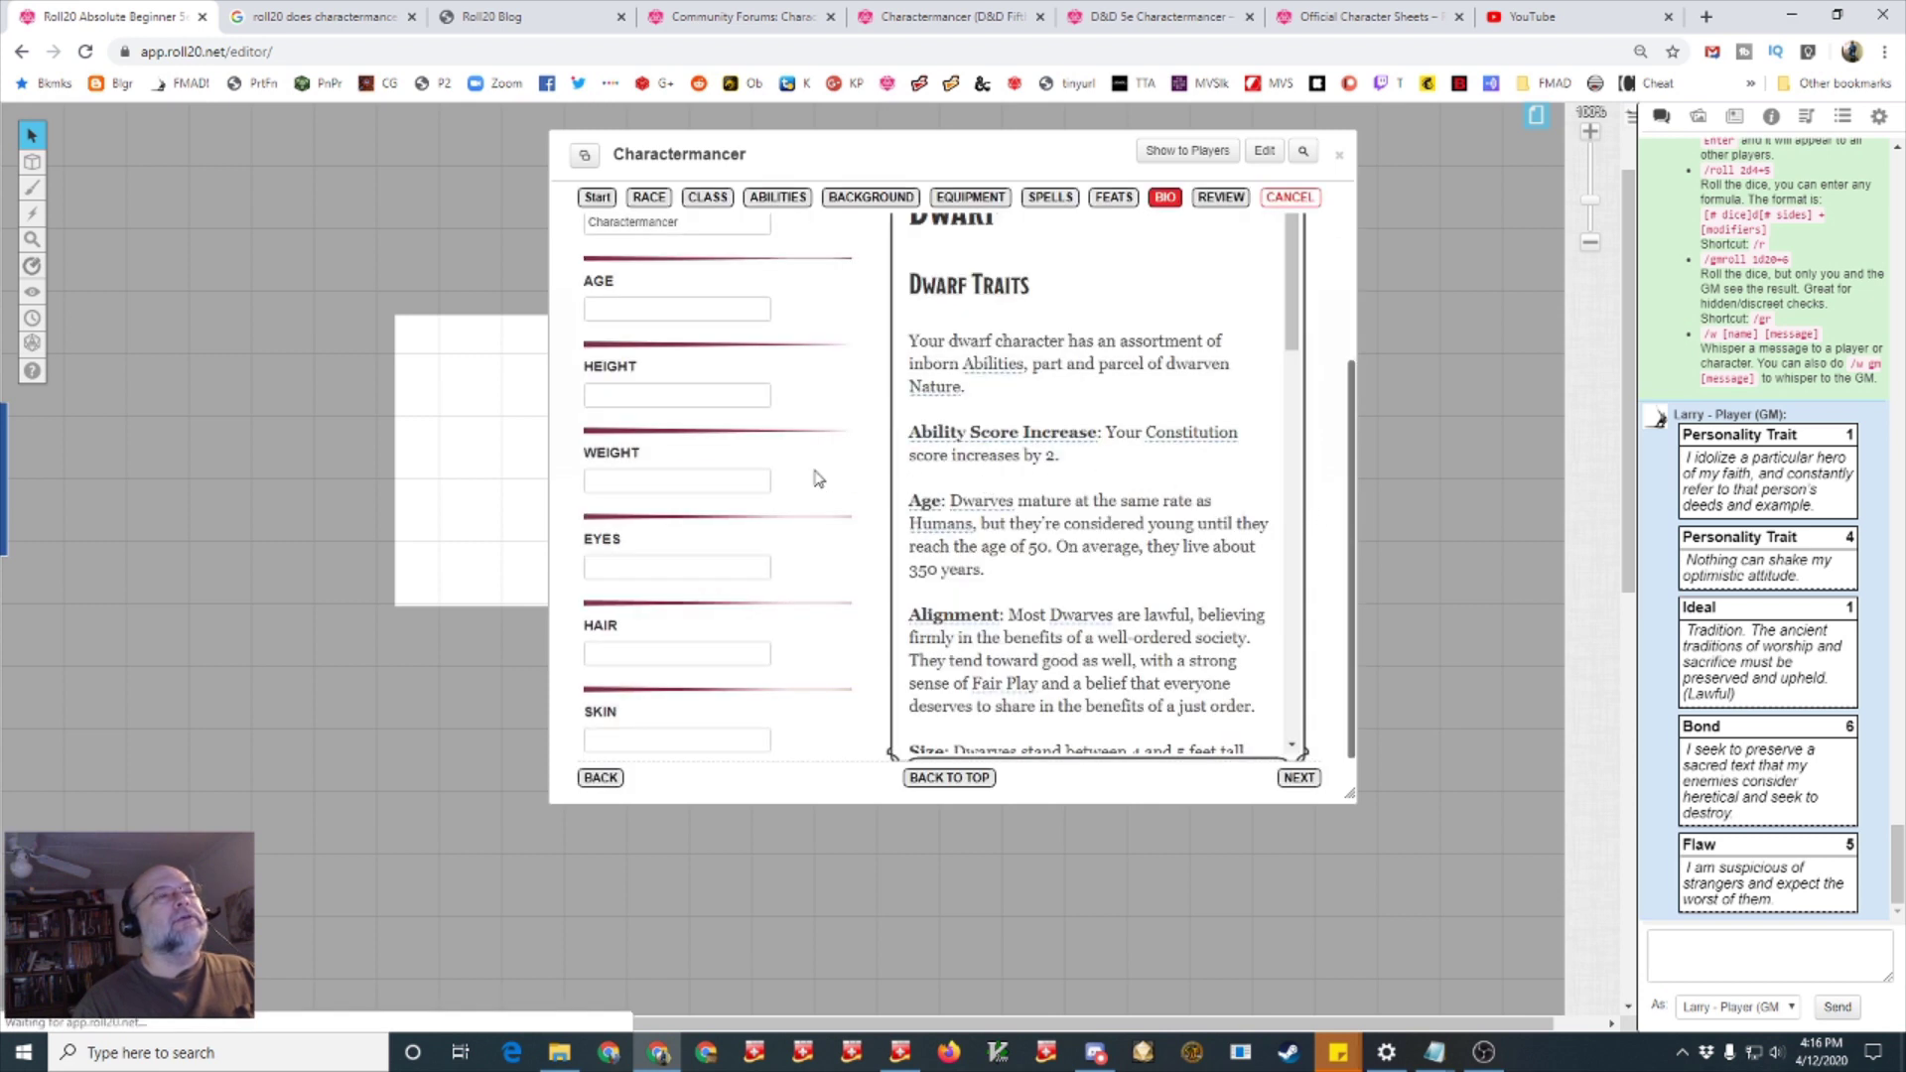
{"action": "left_click", "coordinate": [642, 310]}
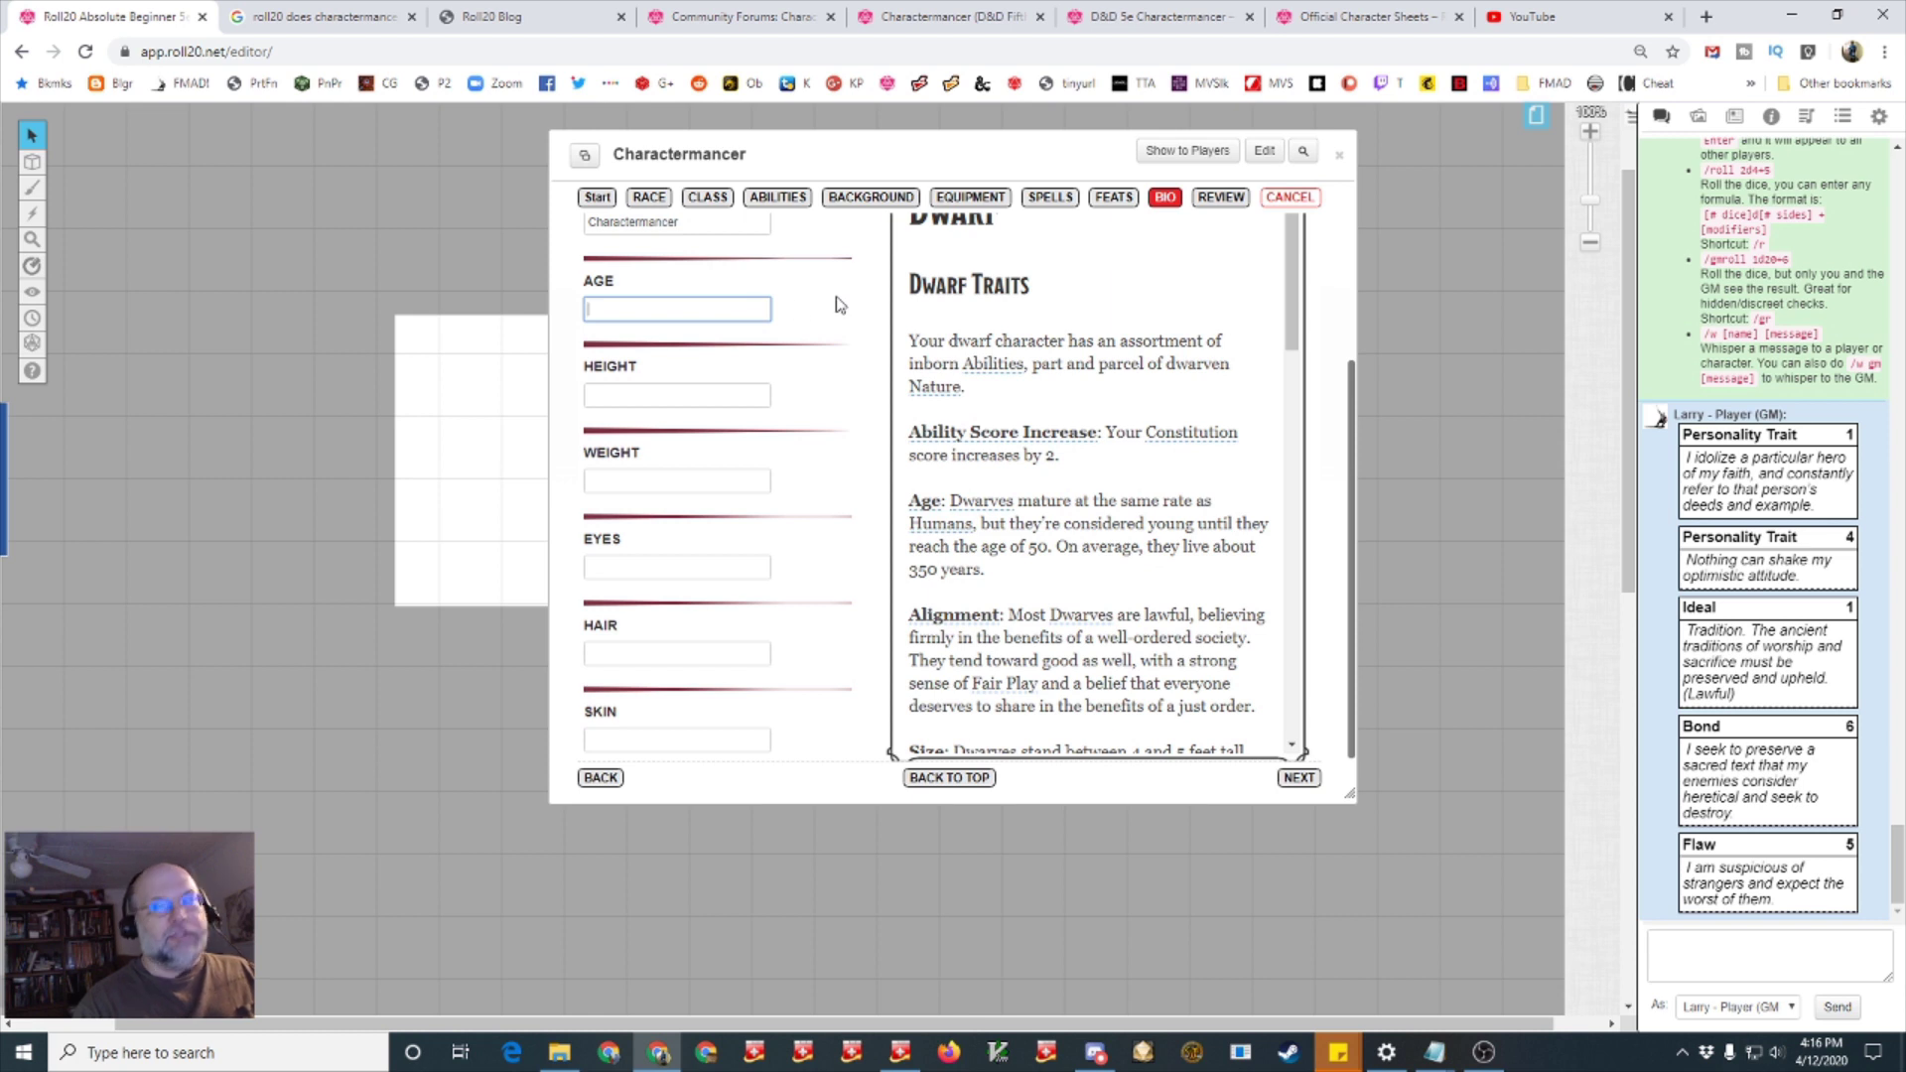
{"action": "left_click", "coordinate": [715, 394]}
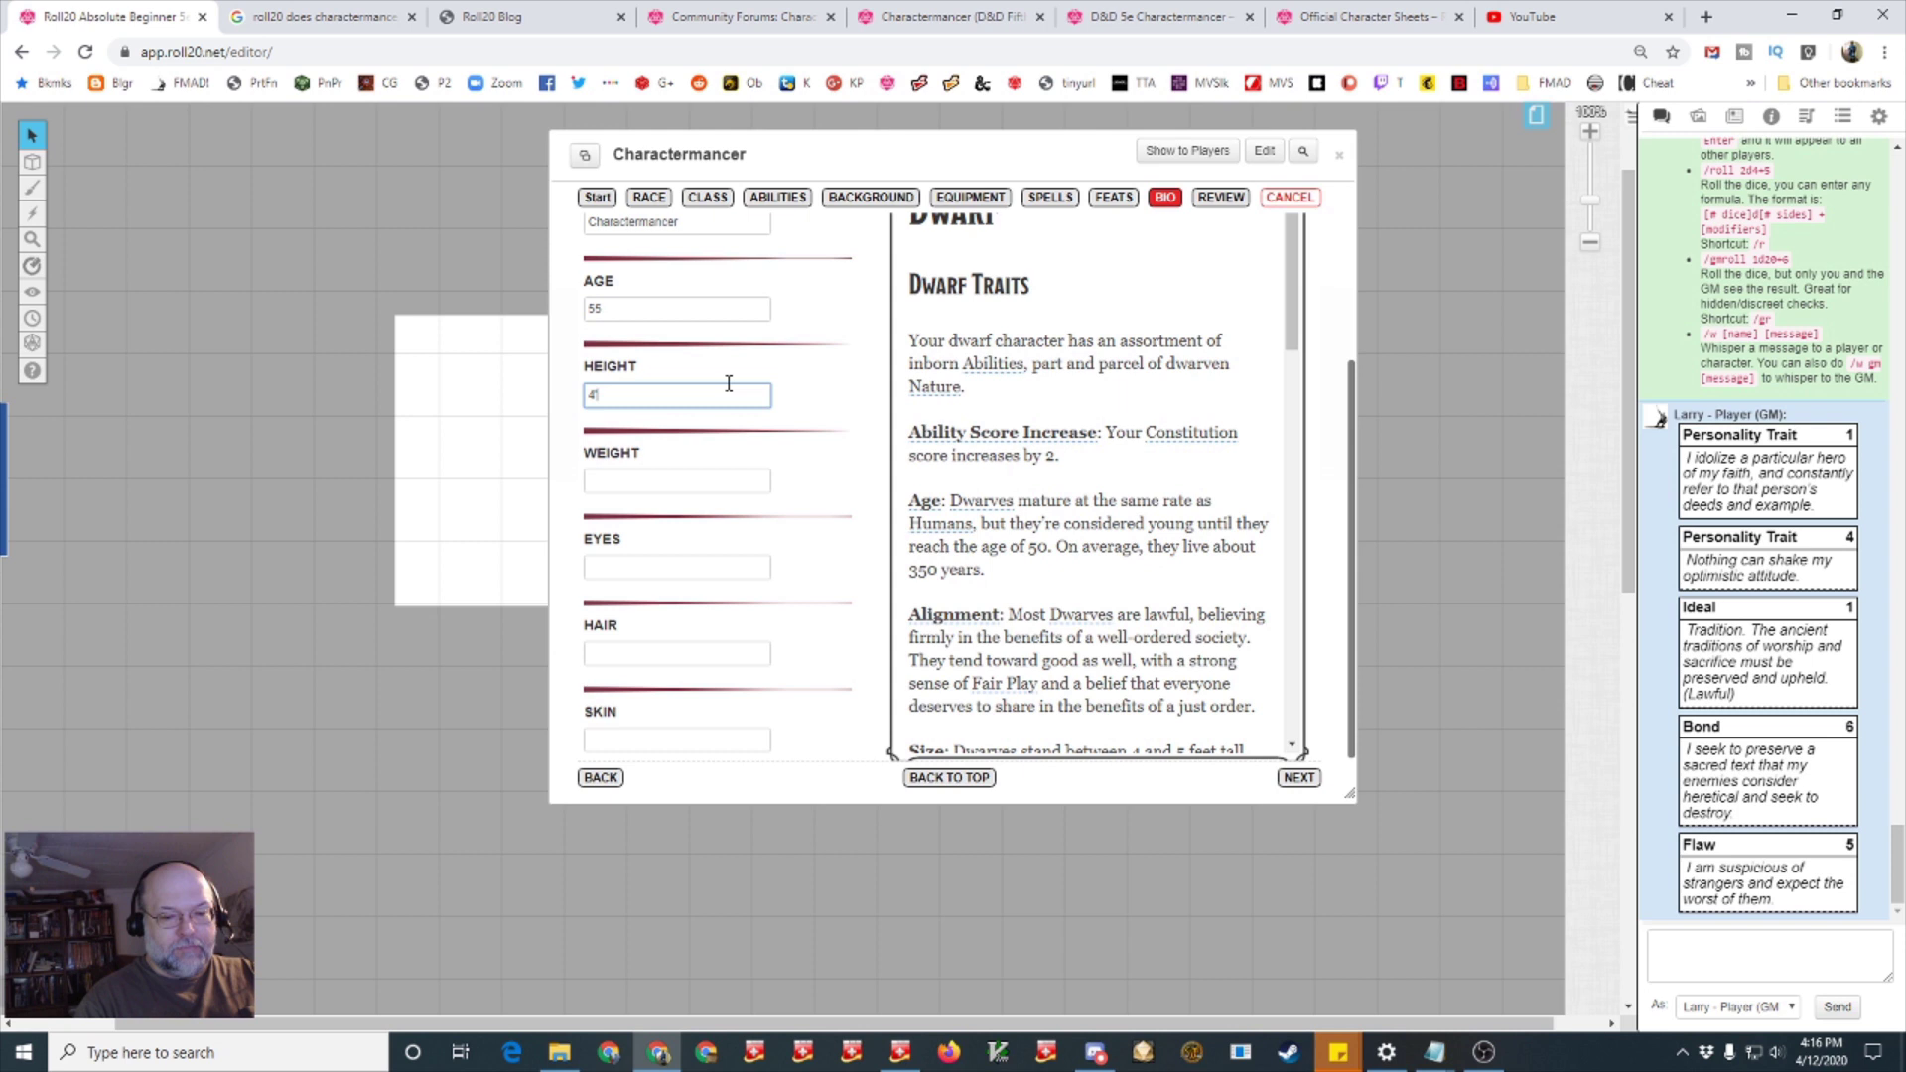
{"action": "type", "text": "4' 8\""}
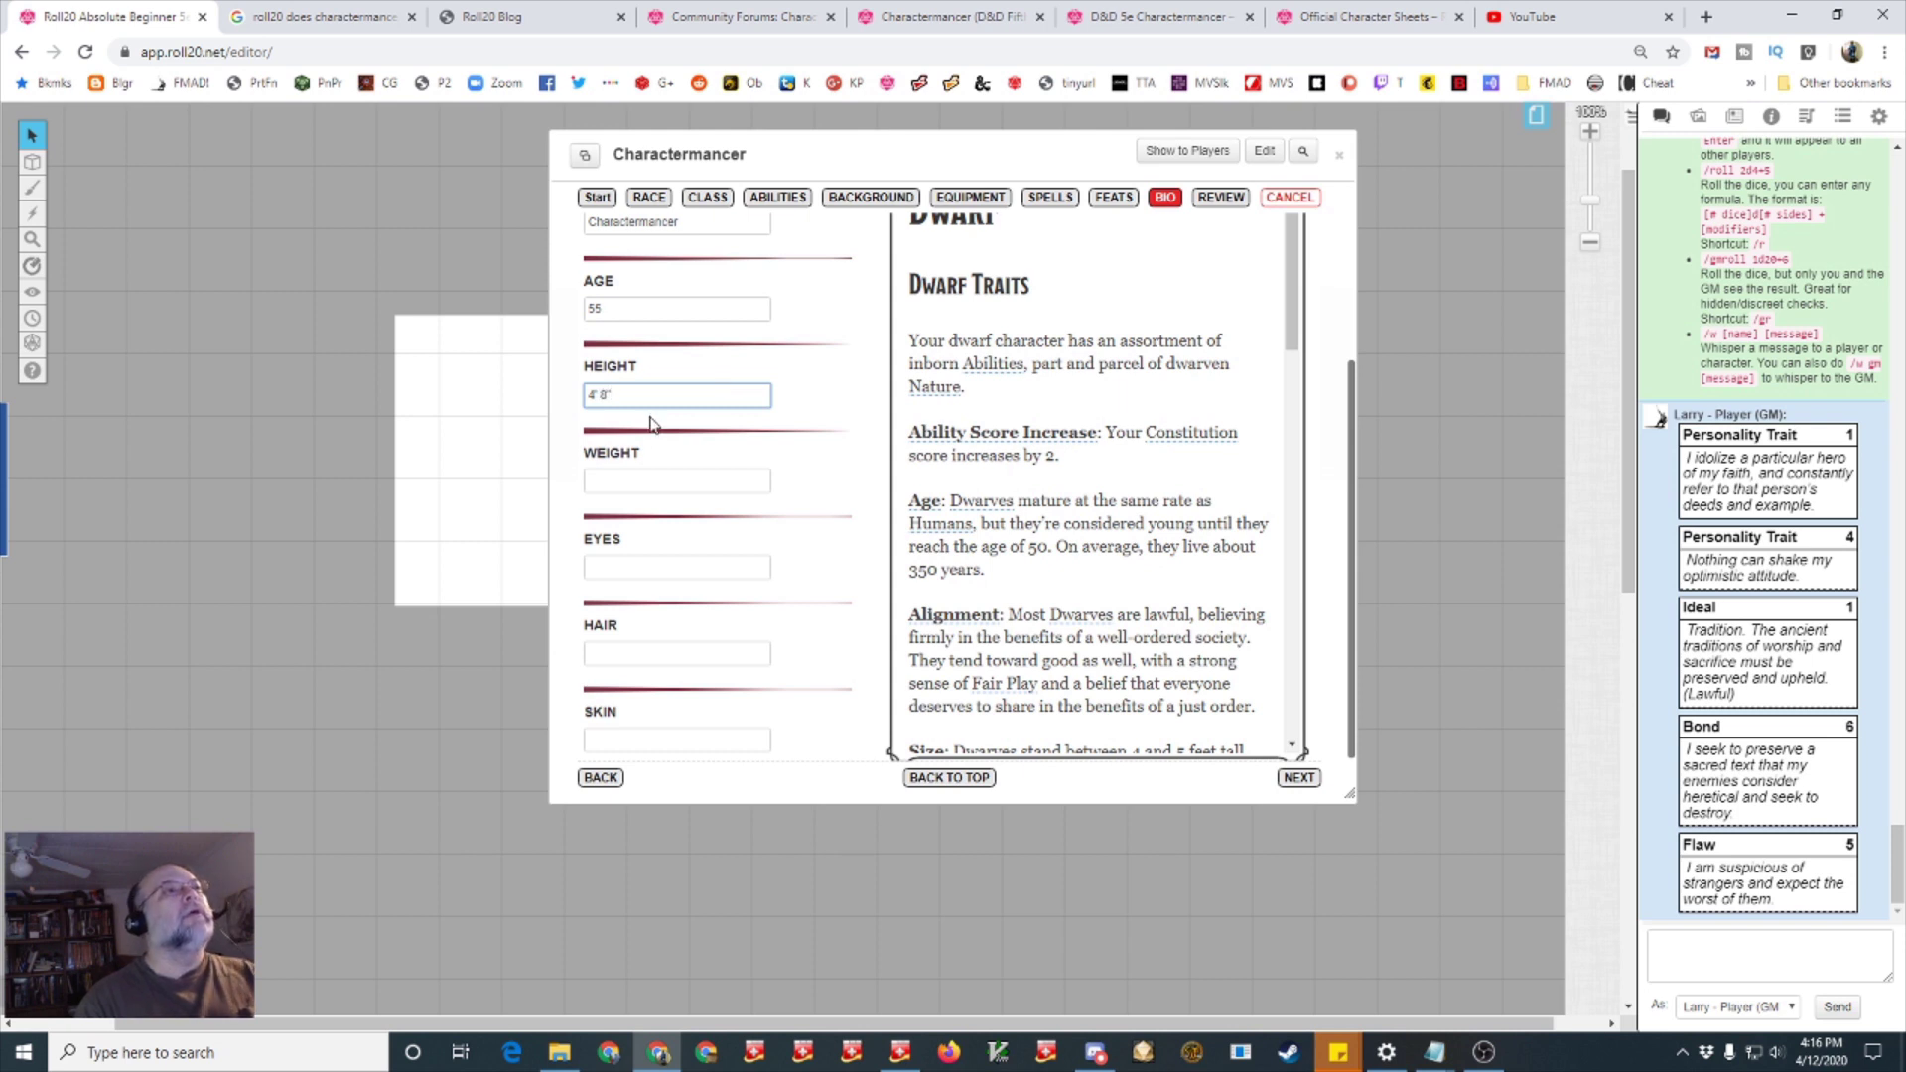
{"action": "left_click", "coordinate": [628, 478]}
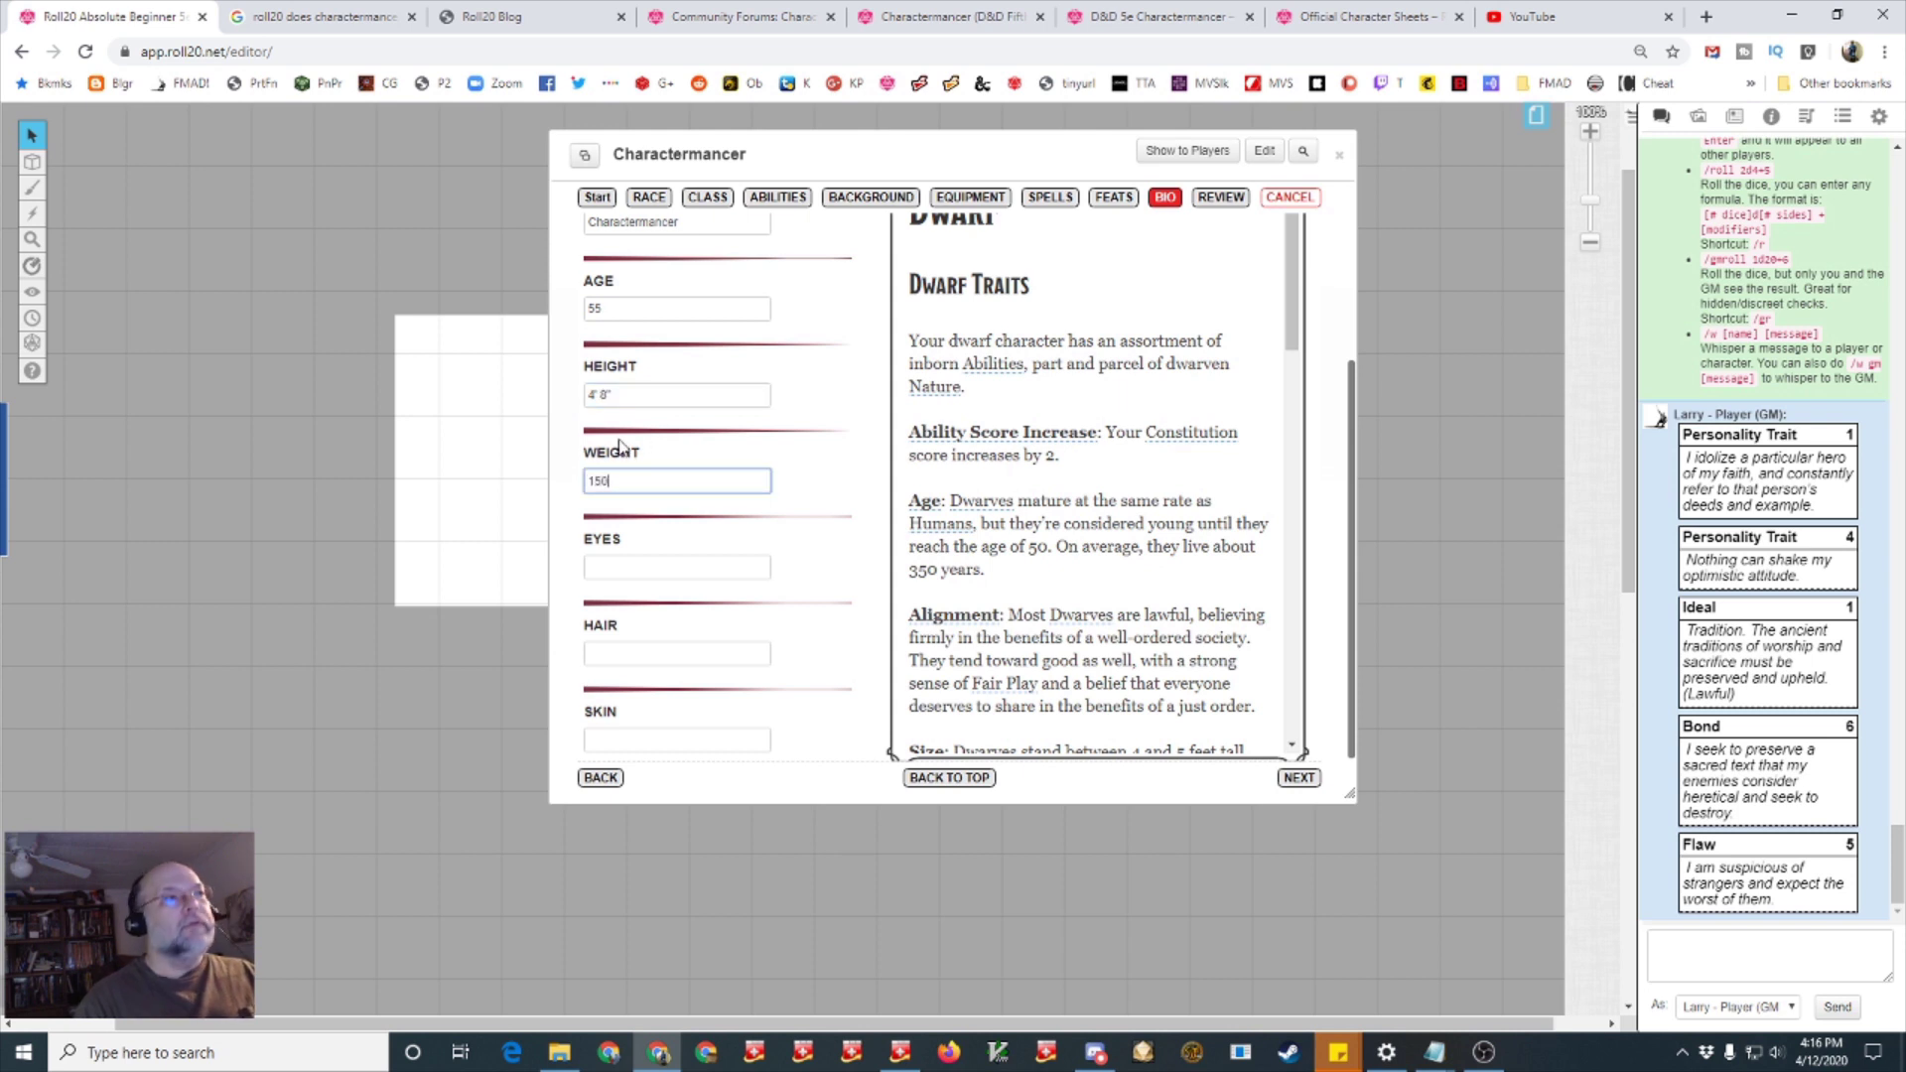
Enter Steel Grey eyes, Brown hair and Ruddy skin in the character's bio
{"action": "left_click", "coordinate": [650, 560]}
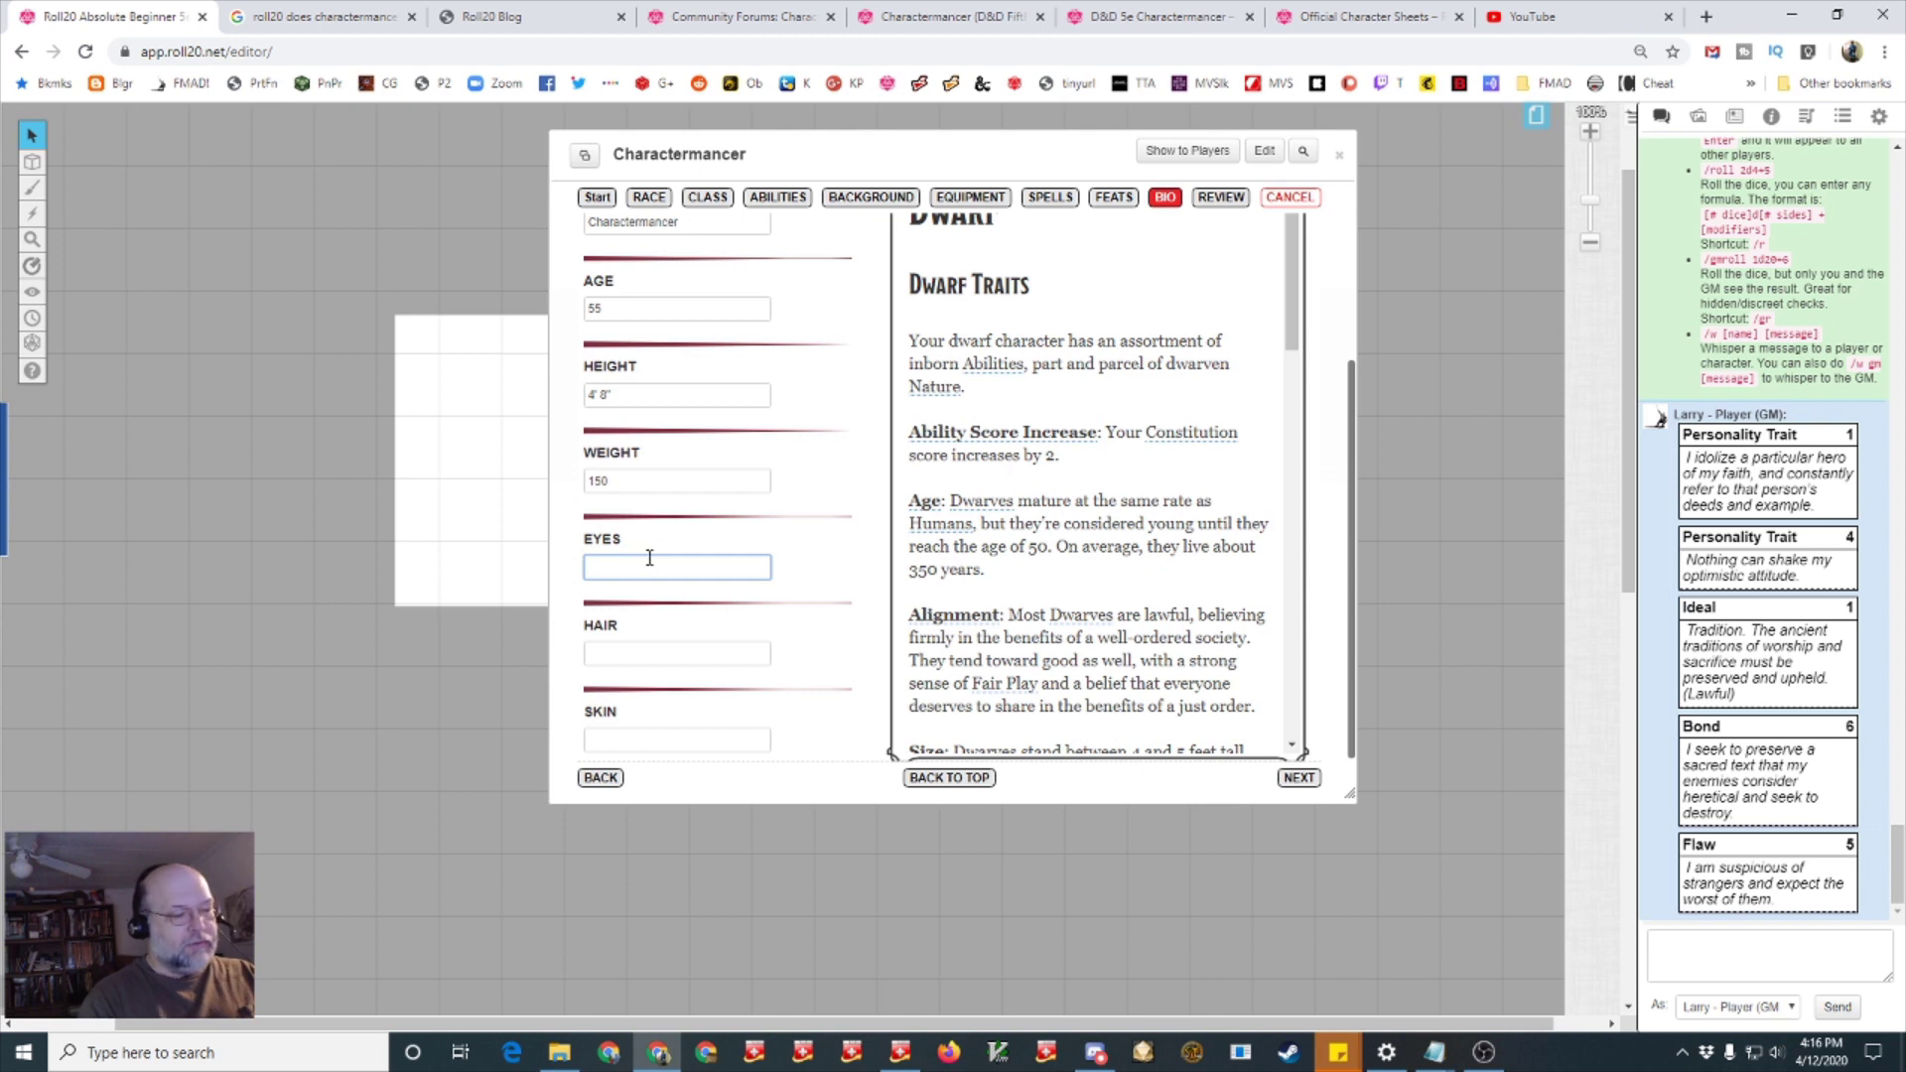
{"action": "type", "text": "Steel Gre"}
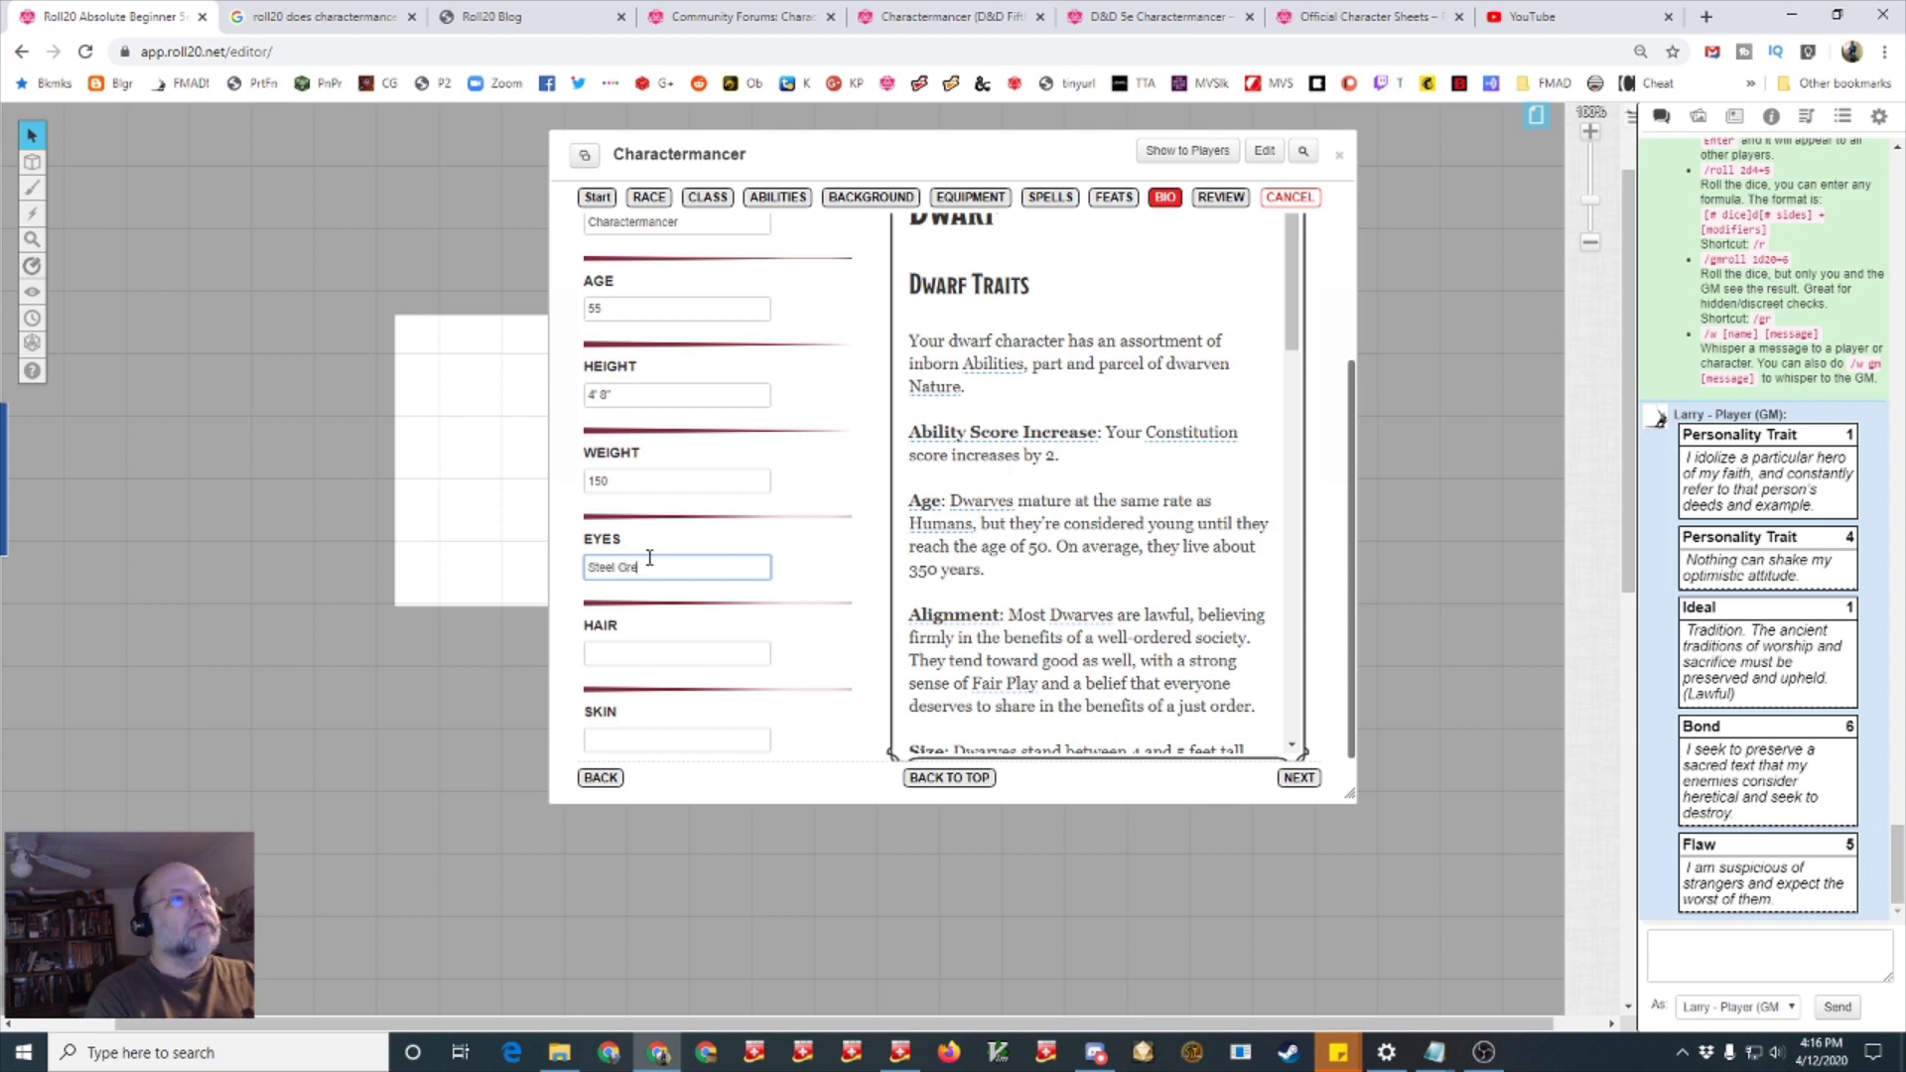
{"action": "type", "text": "y"}
{"action": "key", "text": "Tab"}
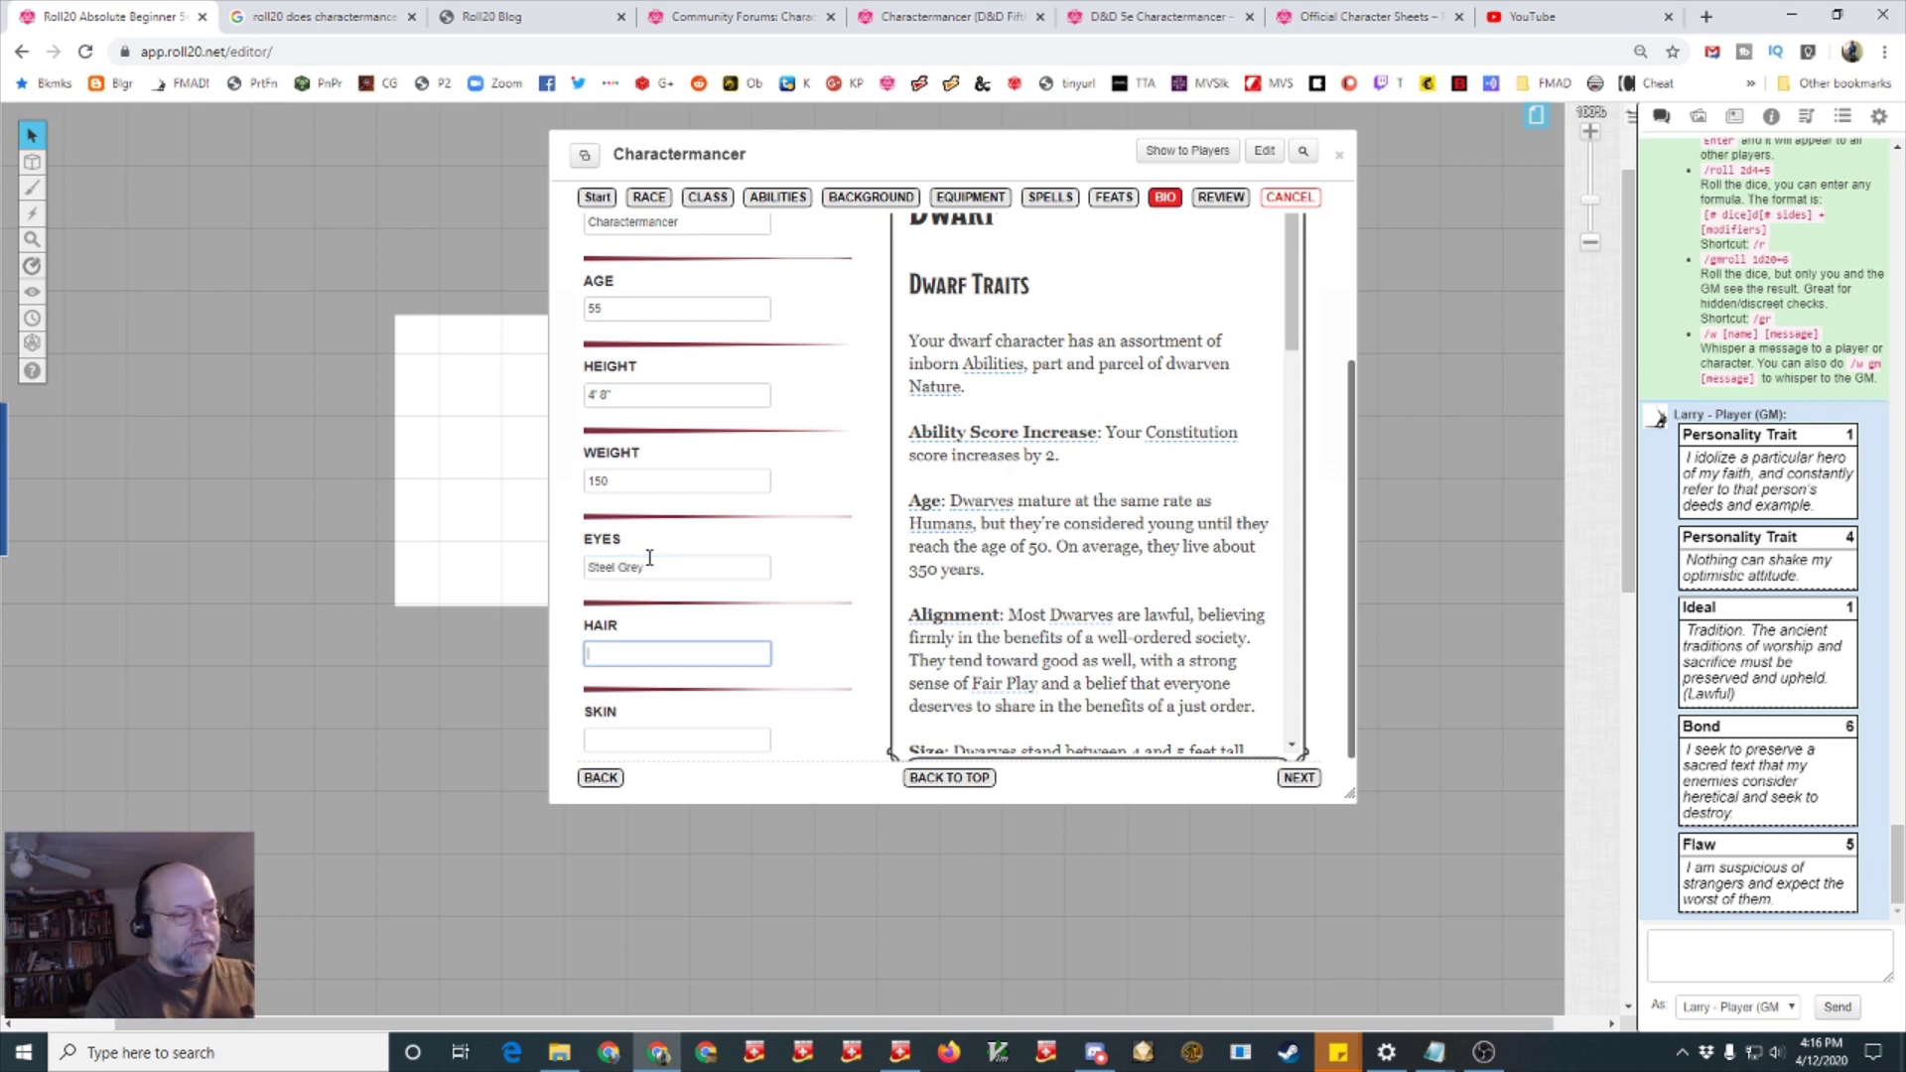
{"action": "type", "text": "Brown"}
{"action": "key", "text": "Tab"}
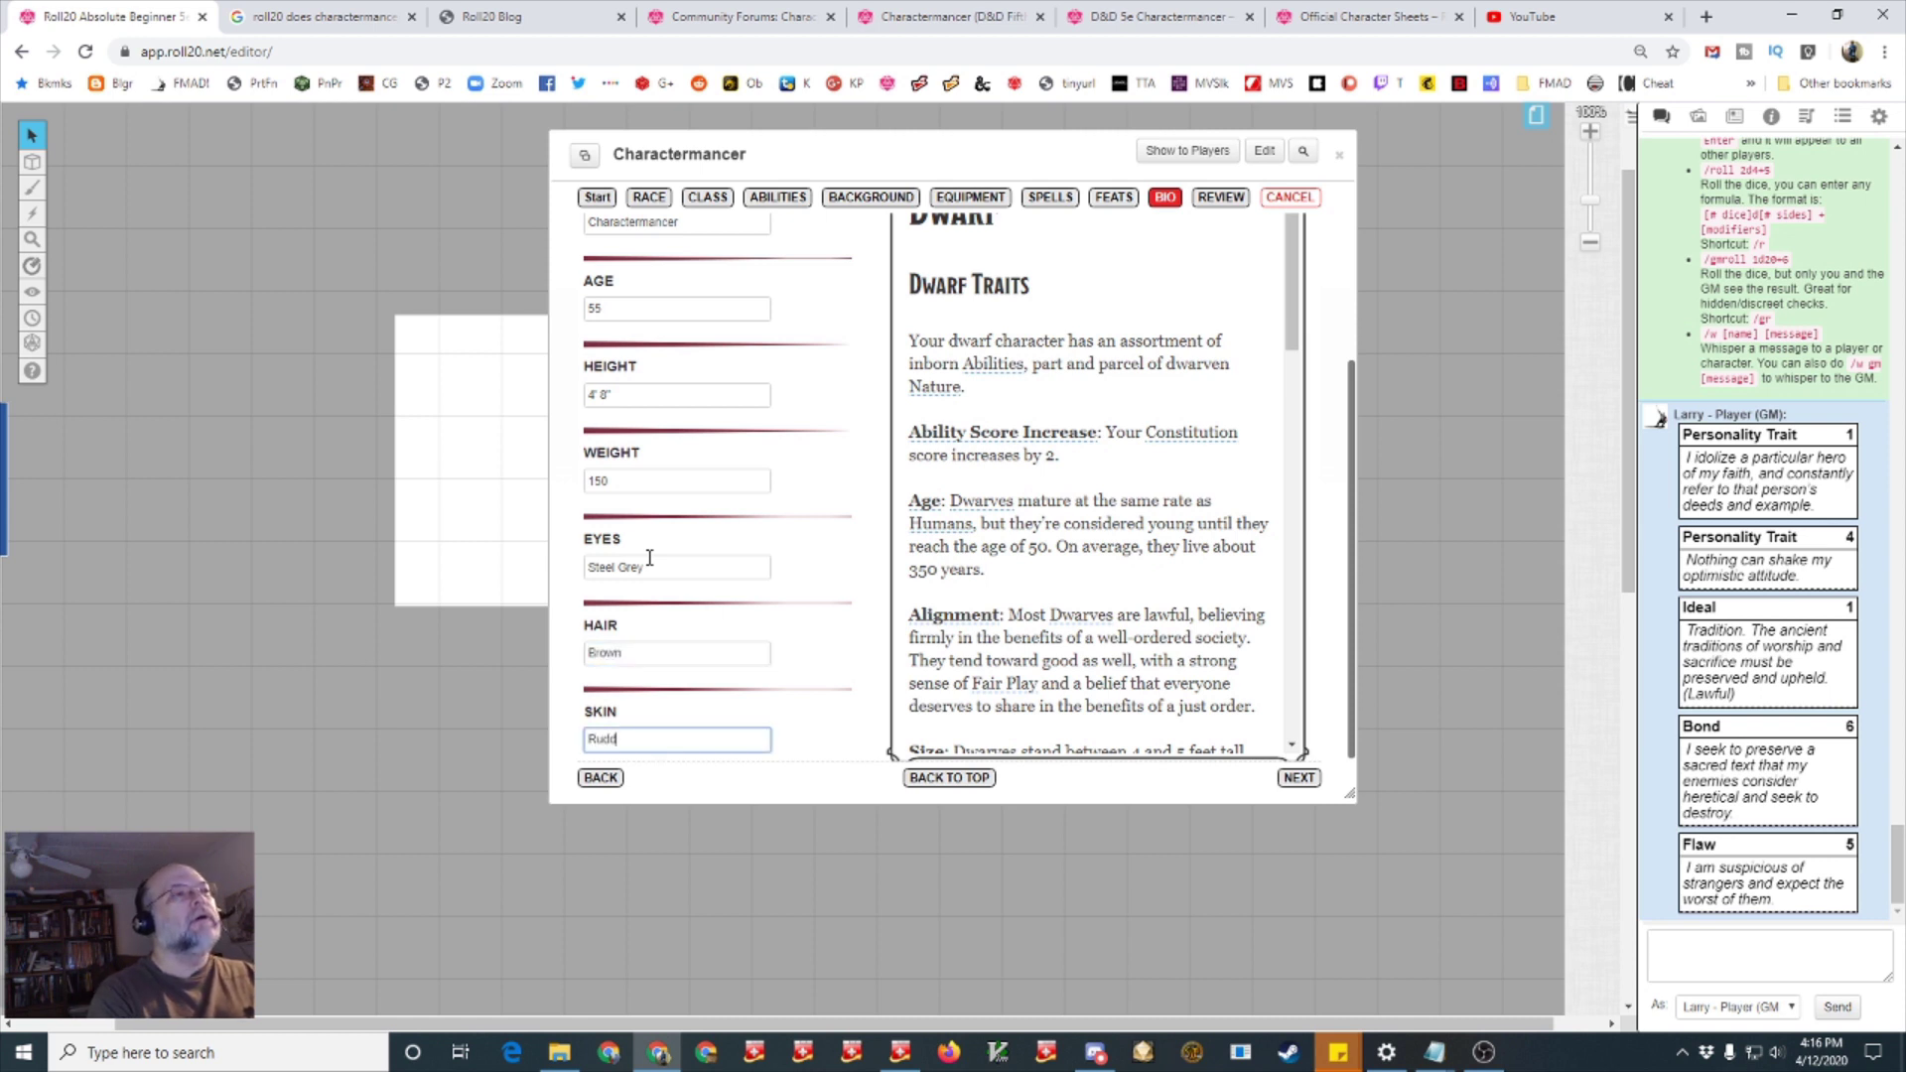
{"action": "scroll", "coordinate": [864, 472], "scroll_direction": "down", "scroll_amount": 1}
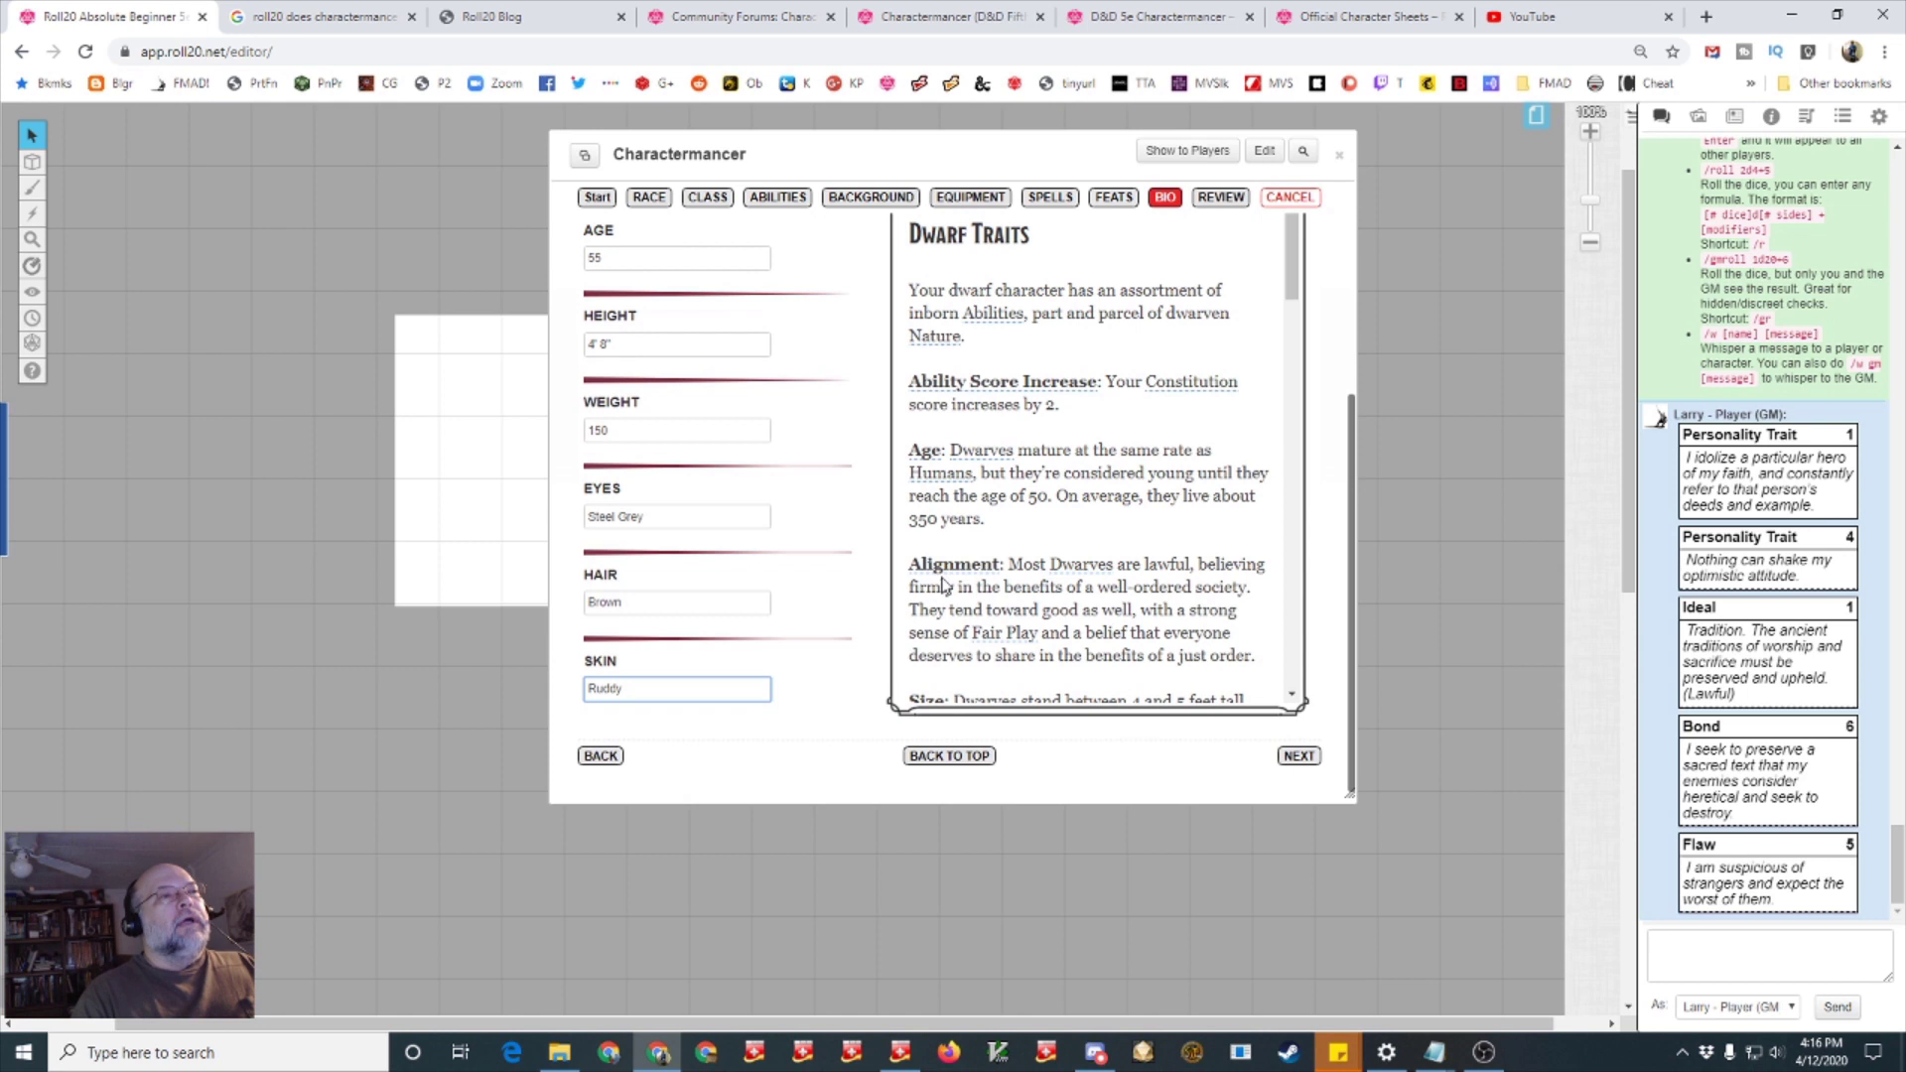
Continue to the review stage, and in the class stage replace the duplicate Insight skill proficiency with Medicine
{"action": "left_click", "coordinate": [1299, 758]}
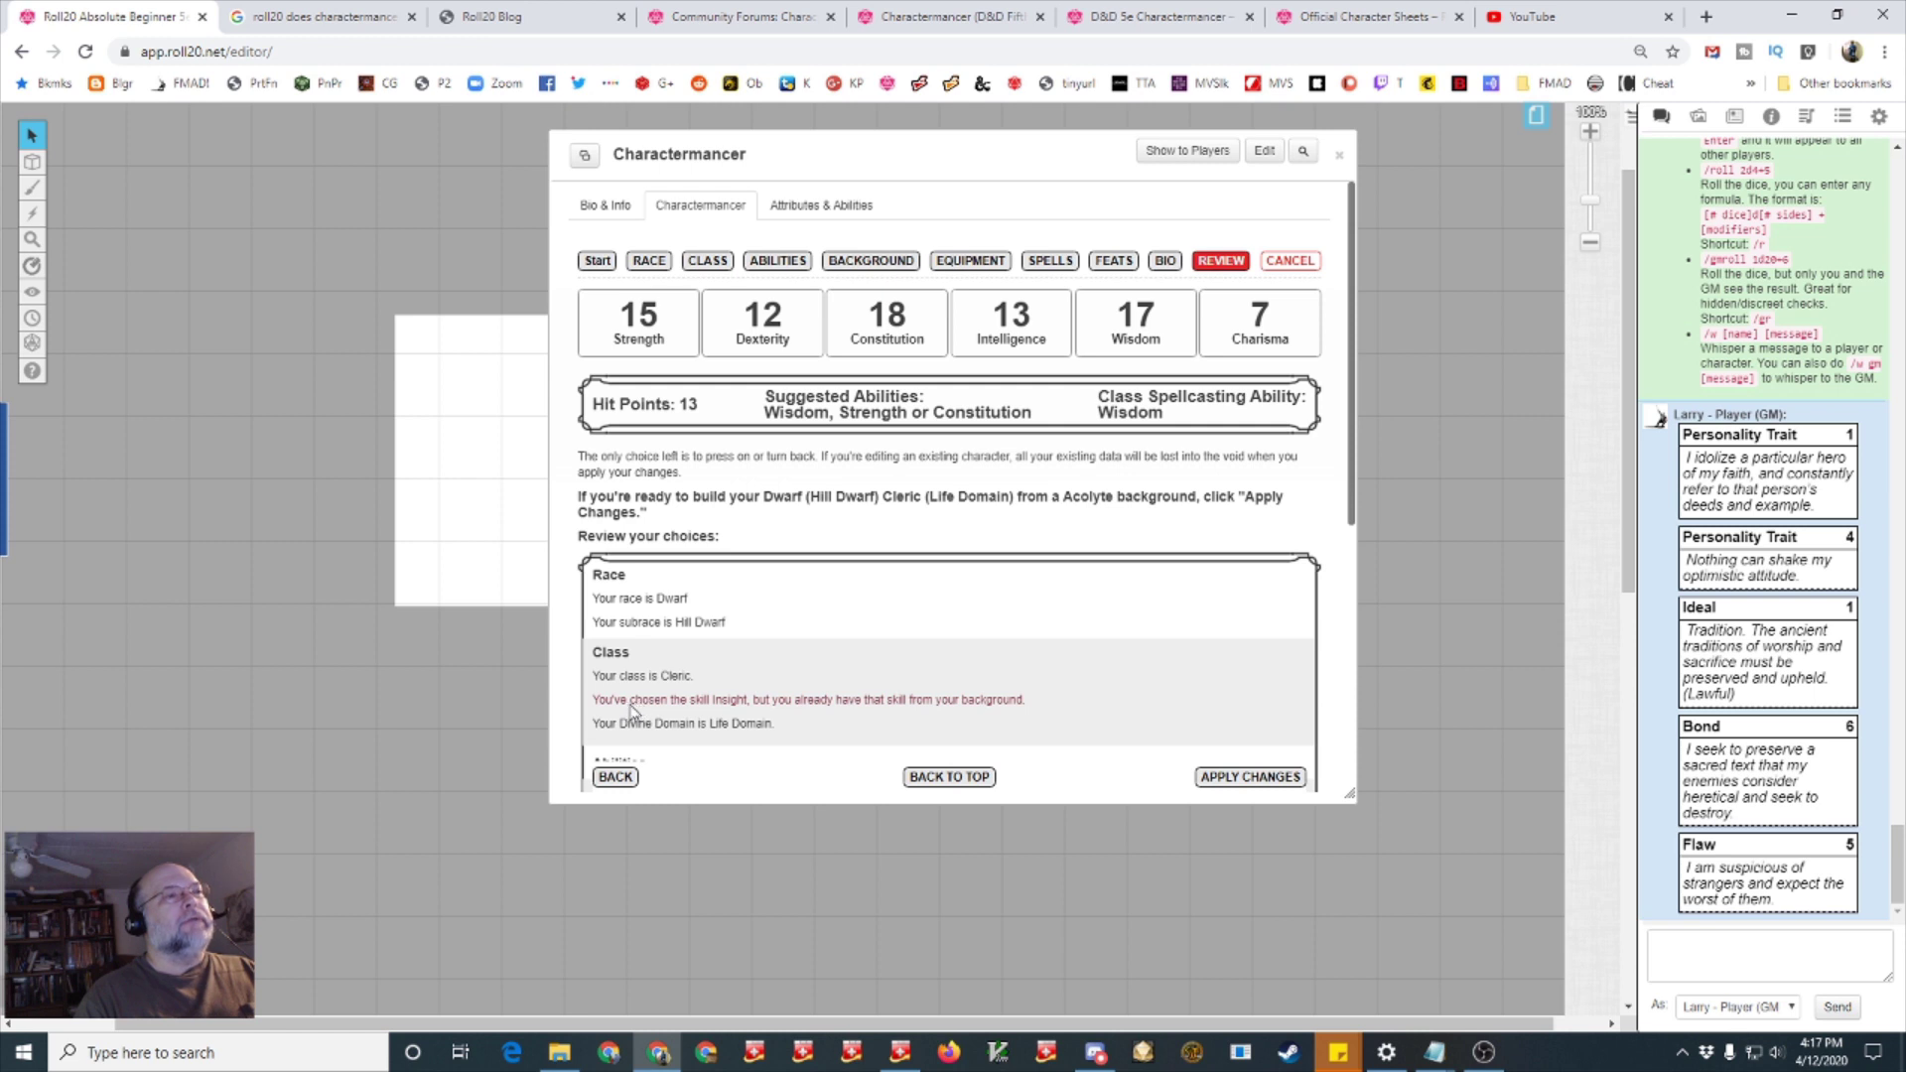
{"action": "scroll", "coordinate": [849, 706], "scroll_direction": "down", "scroll_amount": 2}
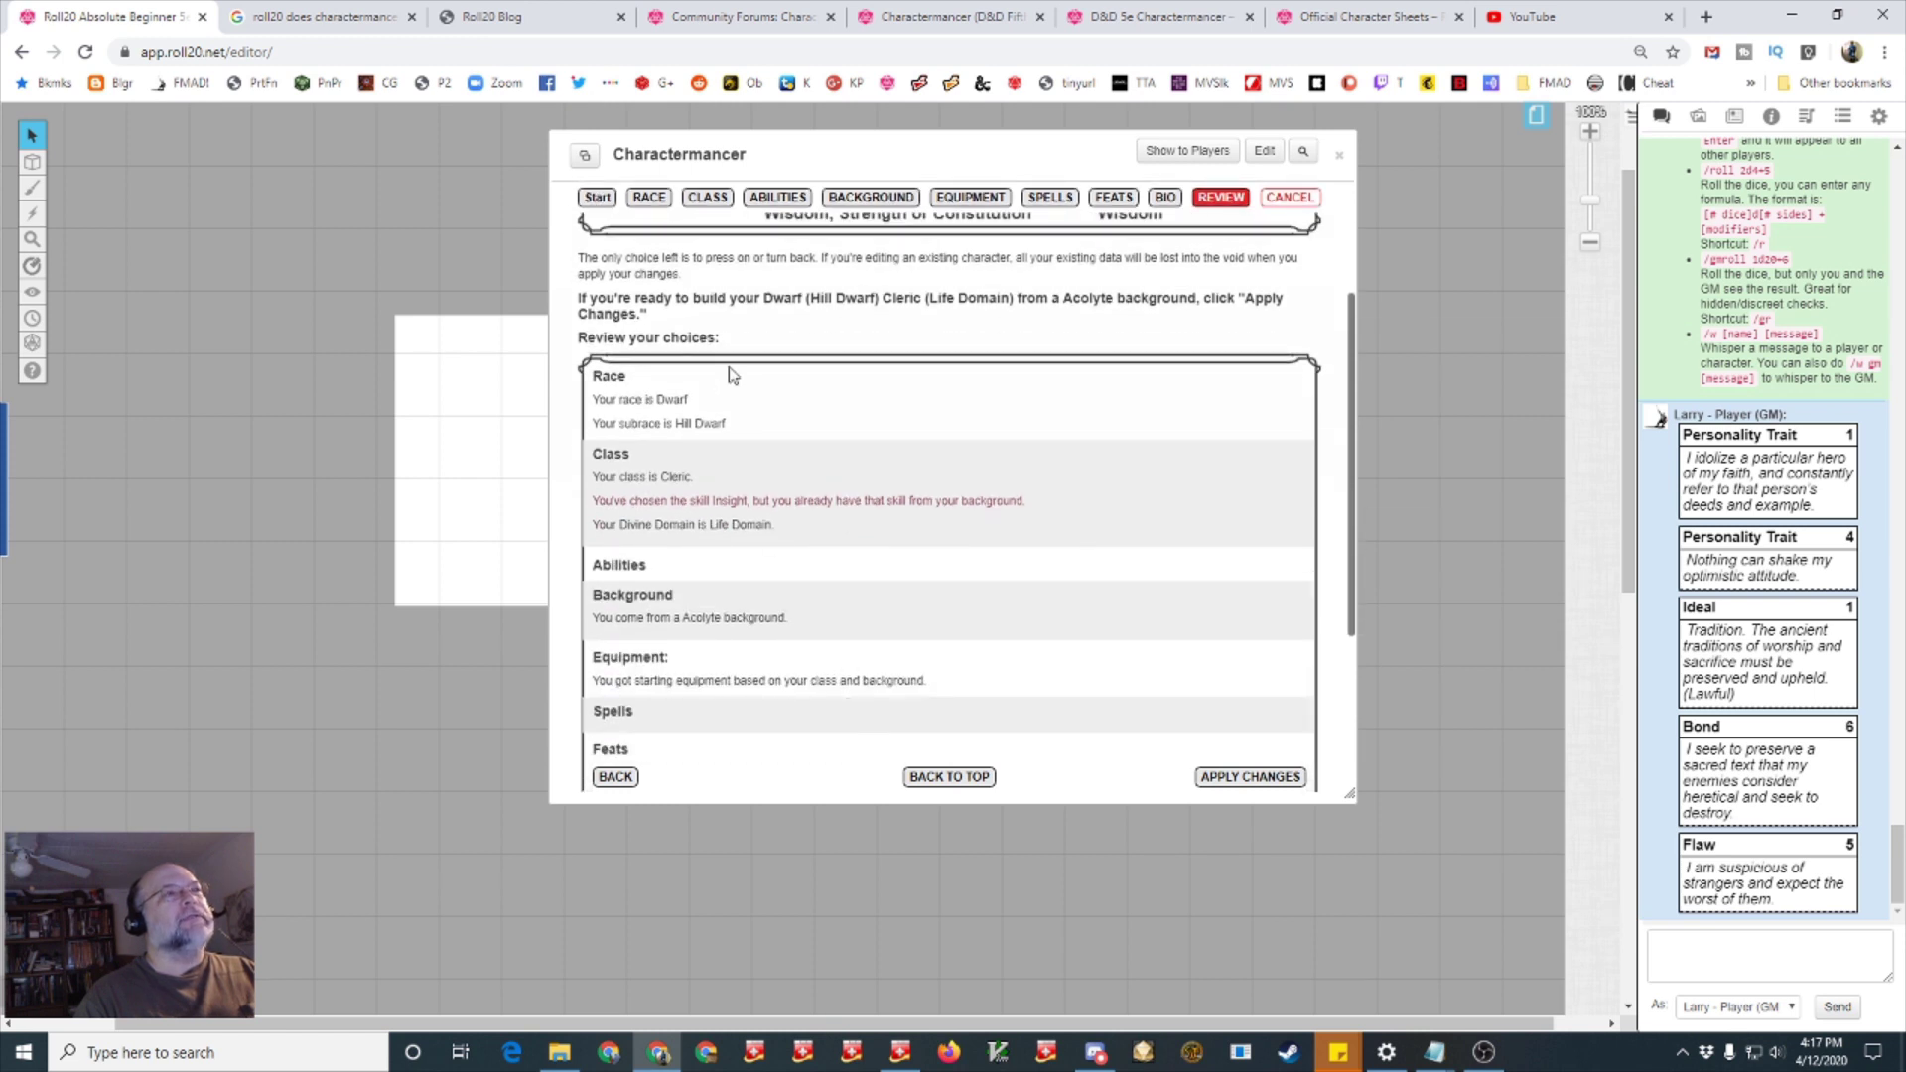
{"action": "left_click", "coordinate": [704, 198]}
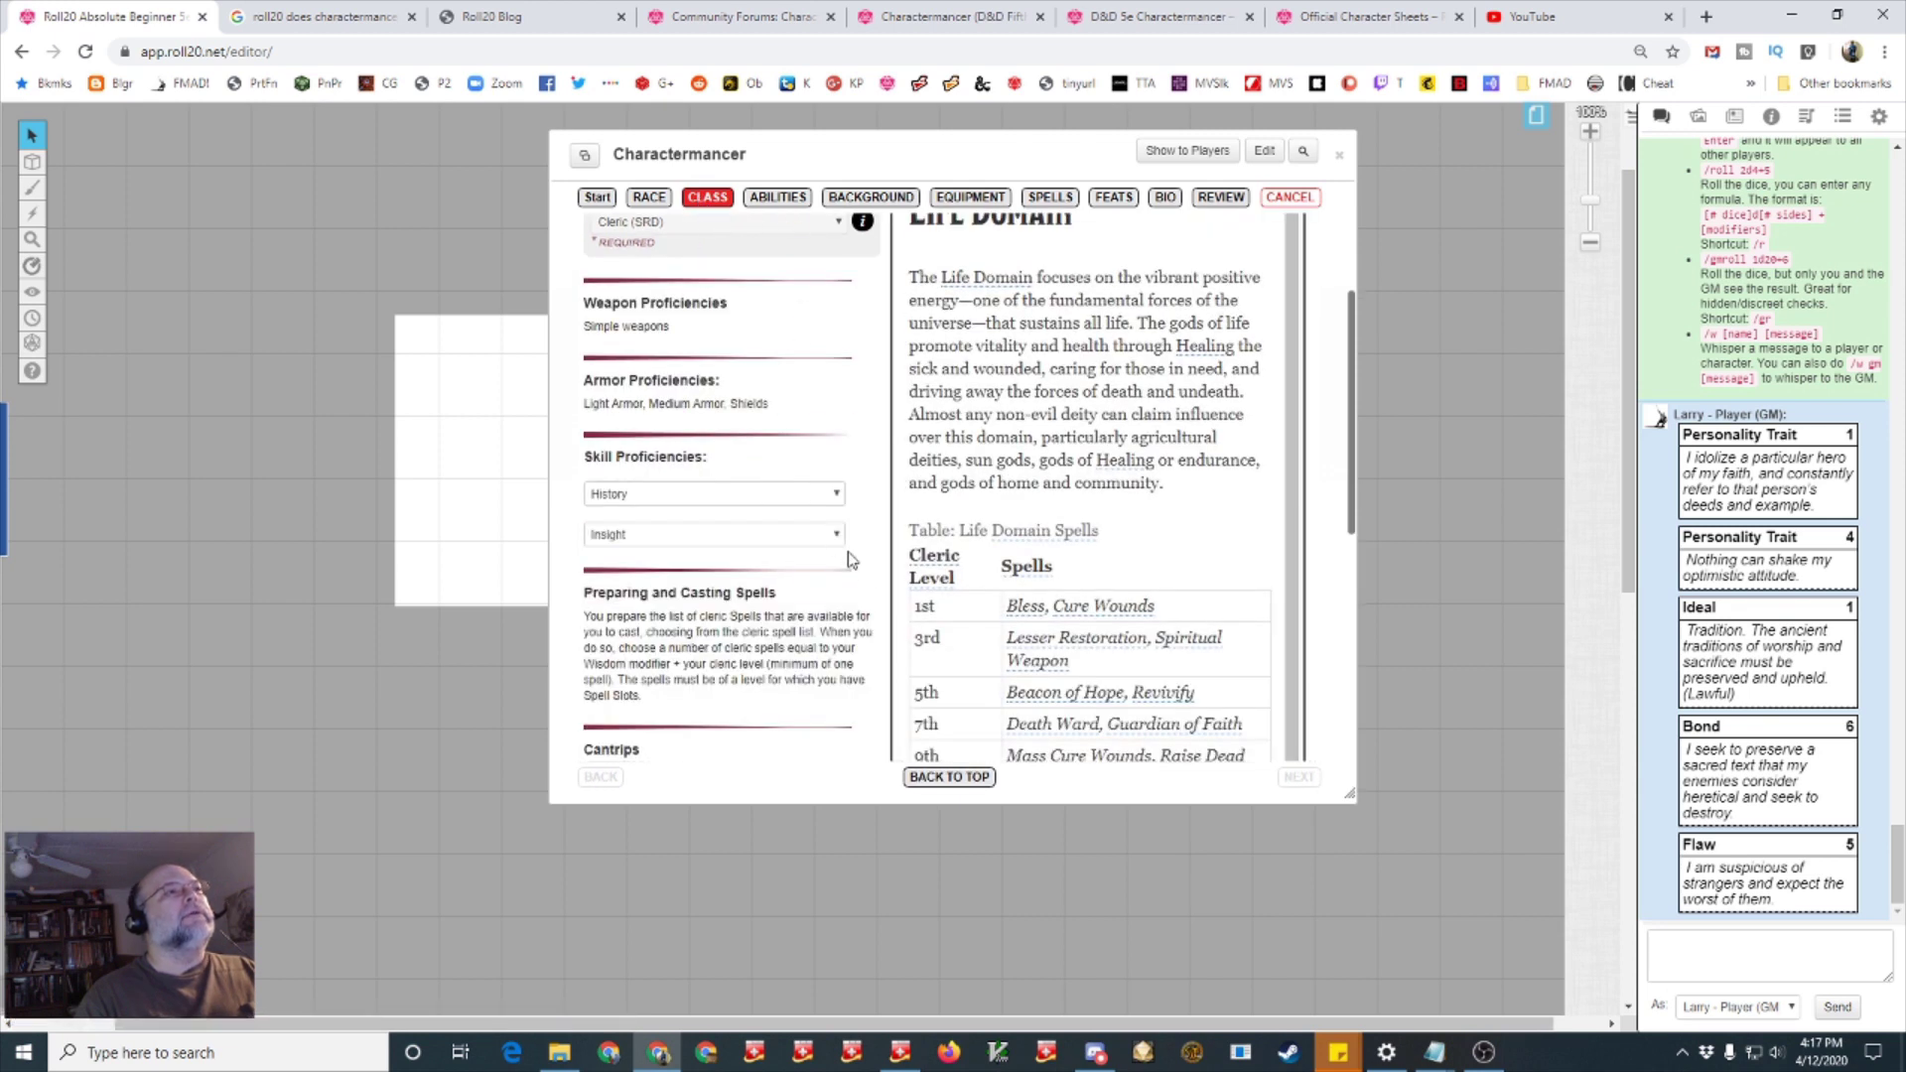
{"action": "left_click", "coordinate": [837, 535]}
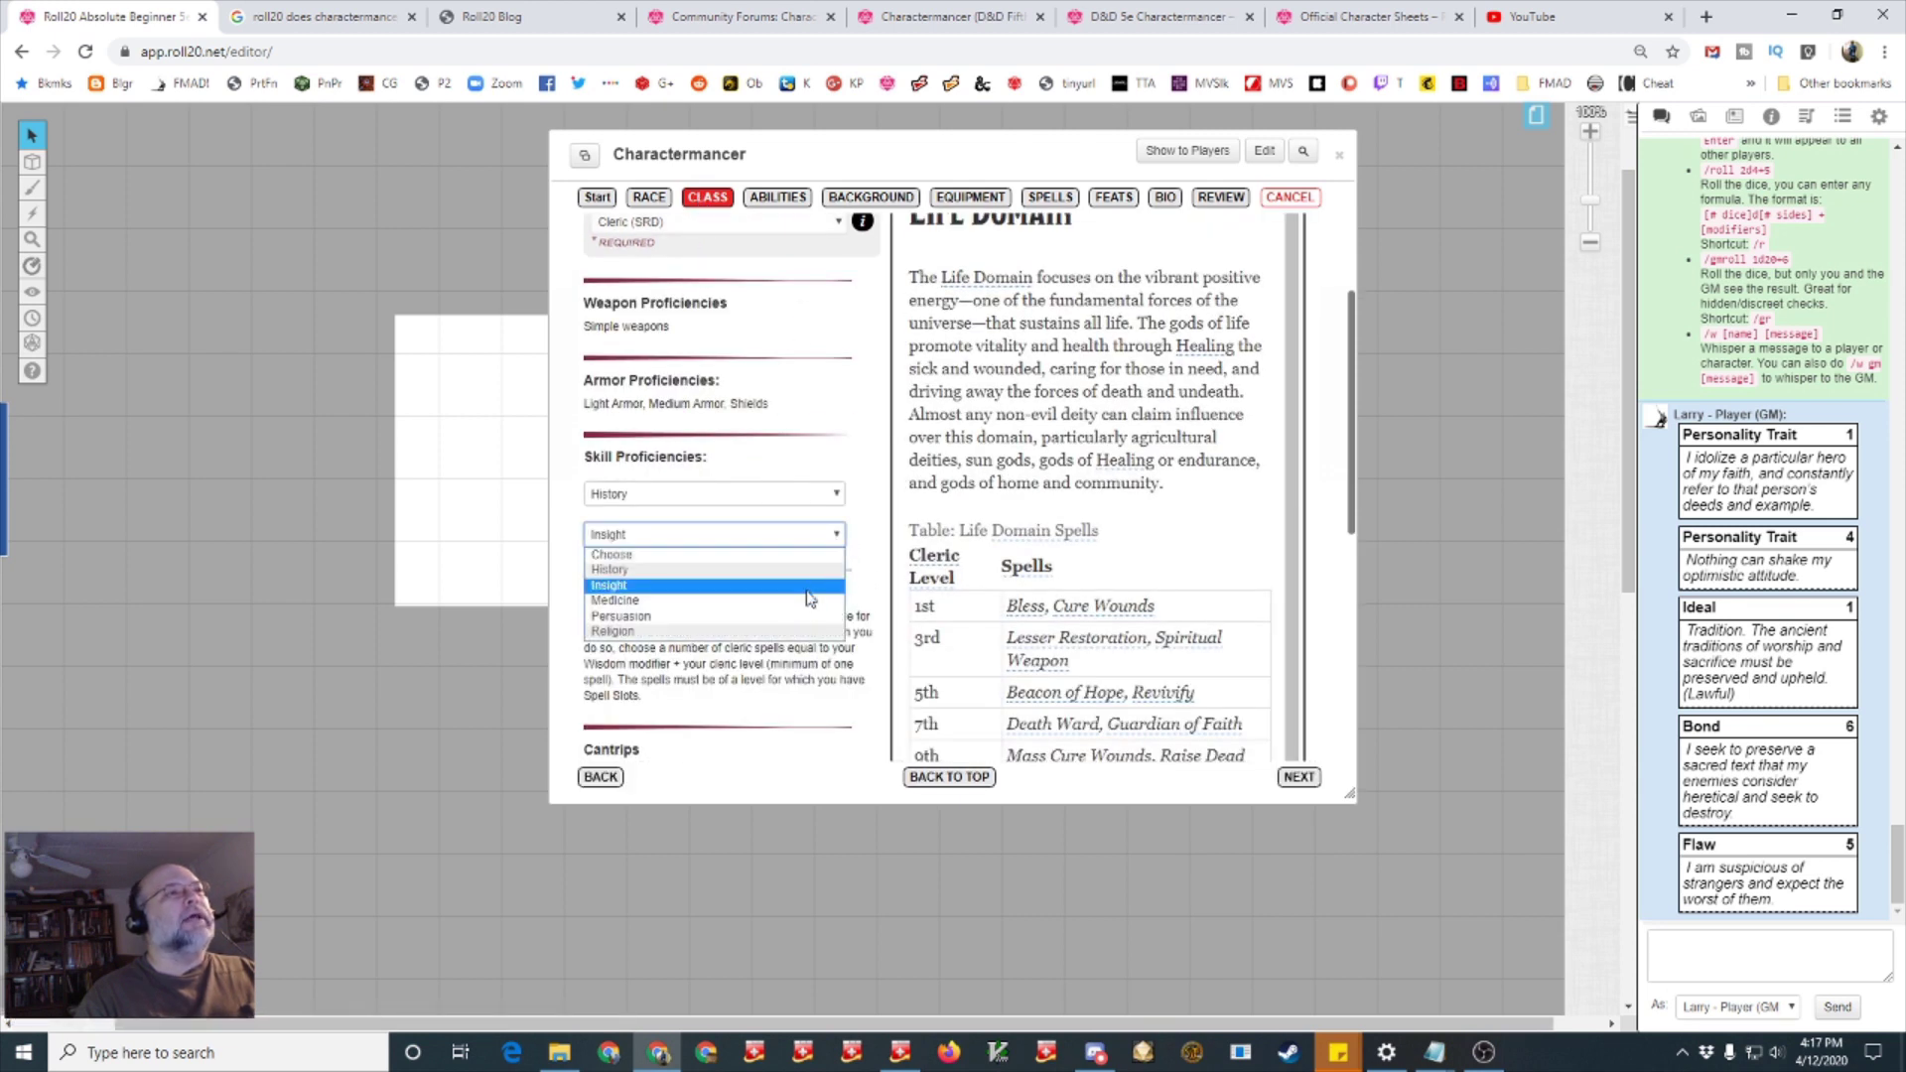
{"action": "left_click", "coordinate": [757, 603]}
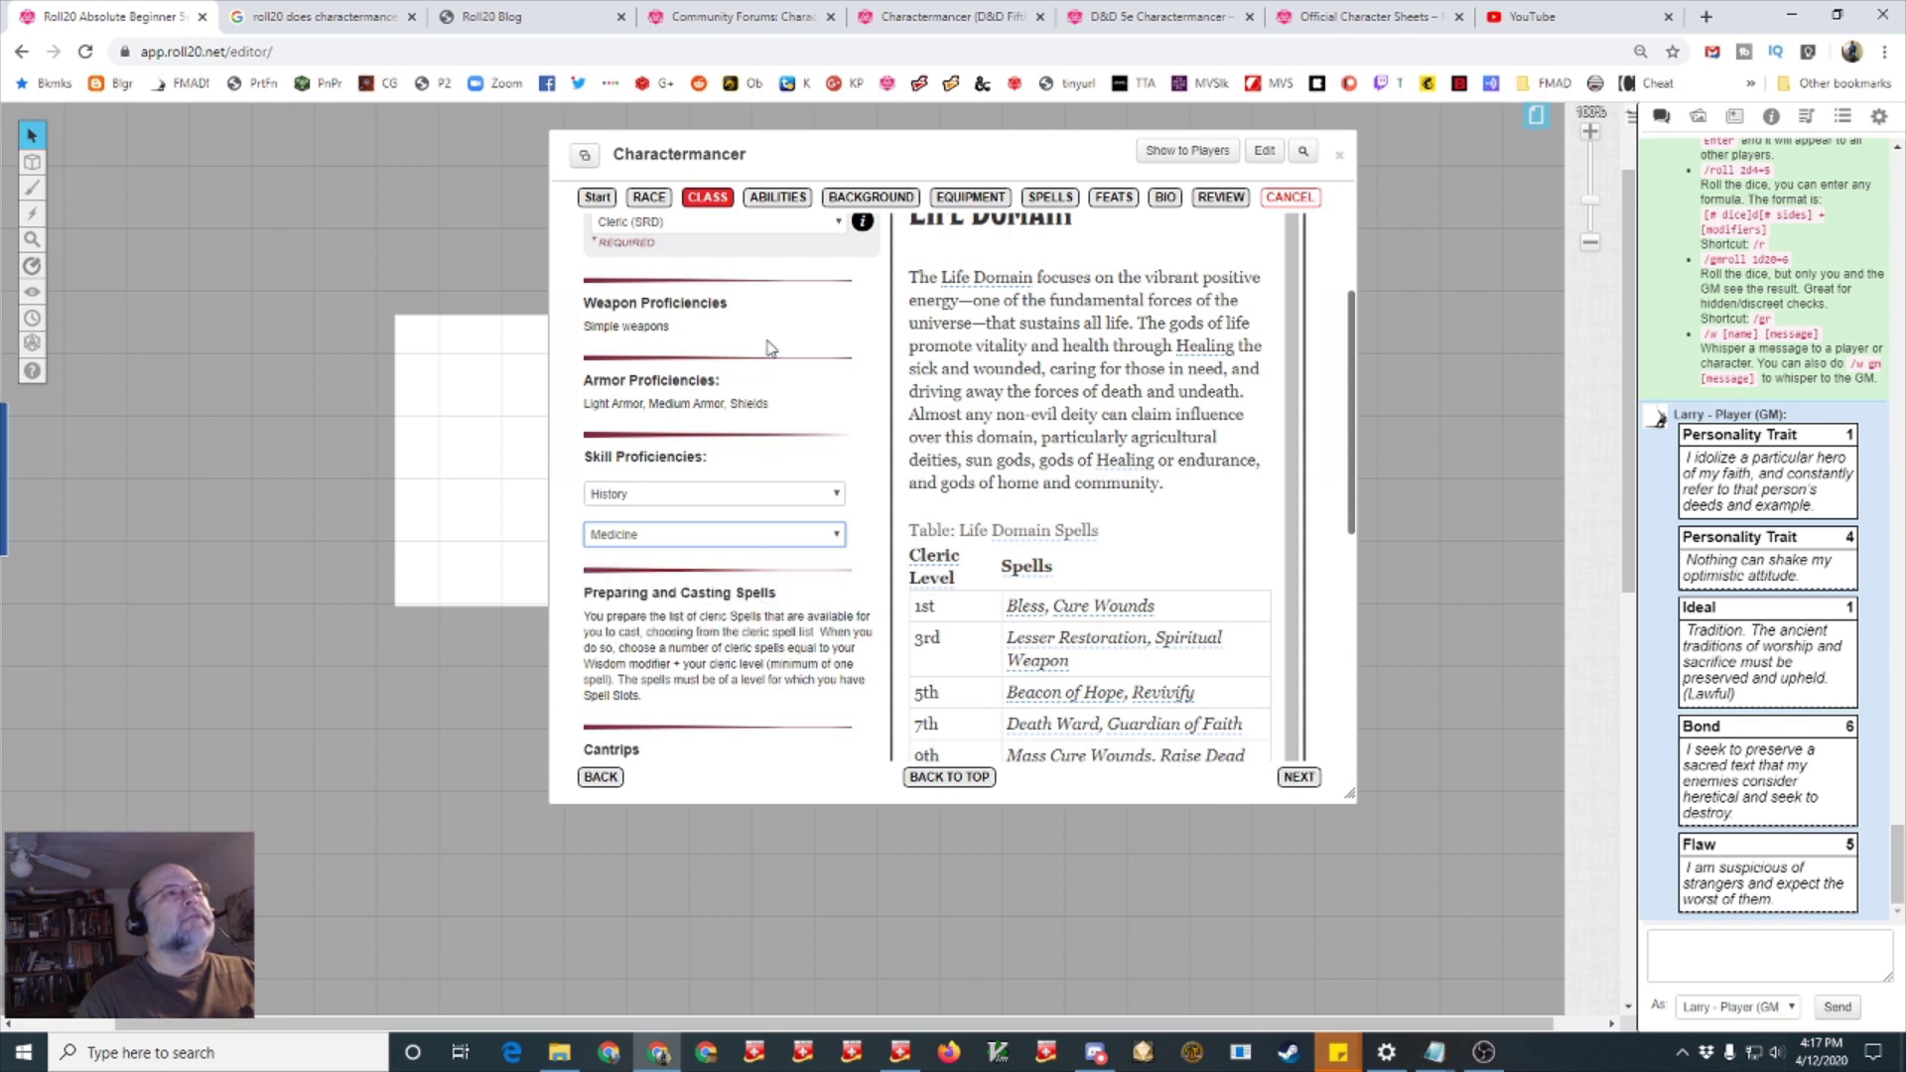
Return to the review stage, check the choices down to the bio, and apply the changes to build the character
{"action": "left_click", "coordinate": [1216, 200]}
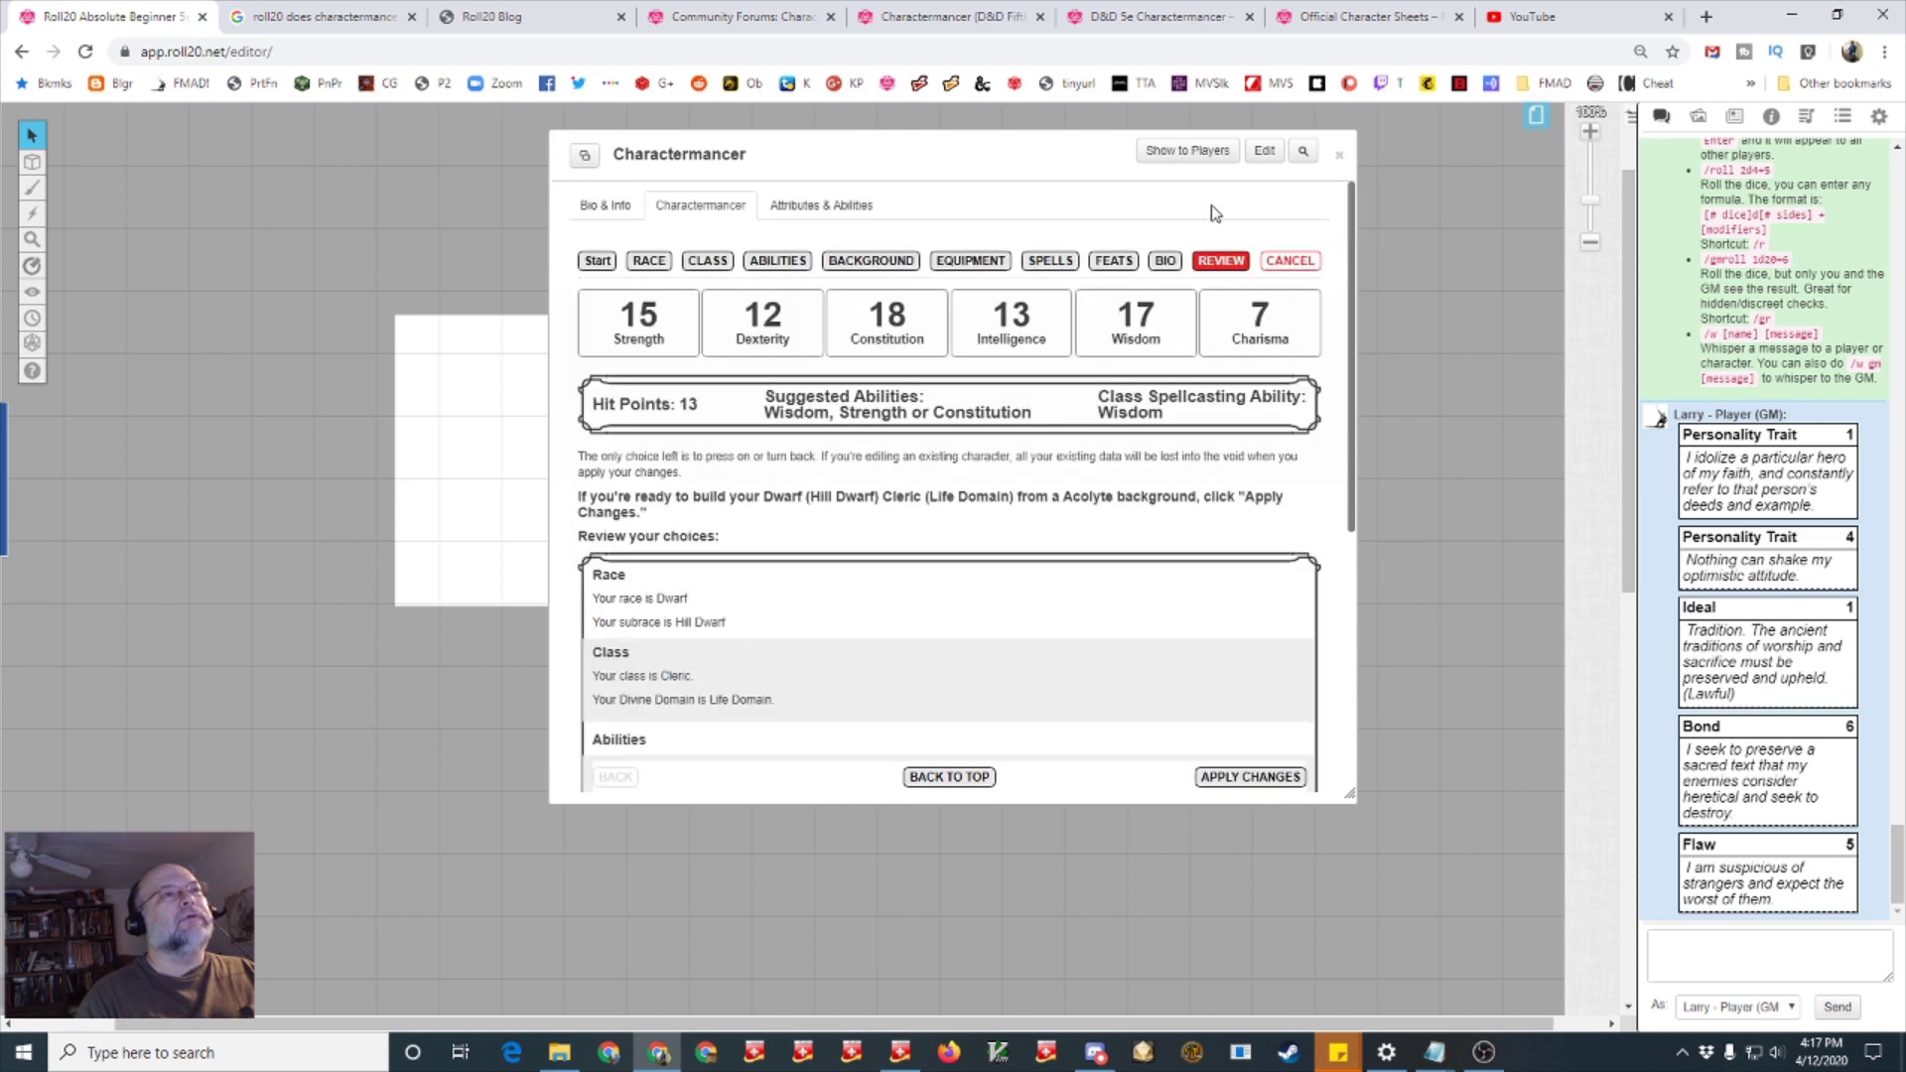
{"action": "scroll", "coordinate": [897, 562], "scroll_direction": "down", "scroll_amount": 5}
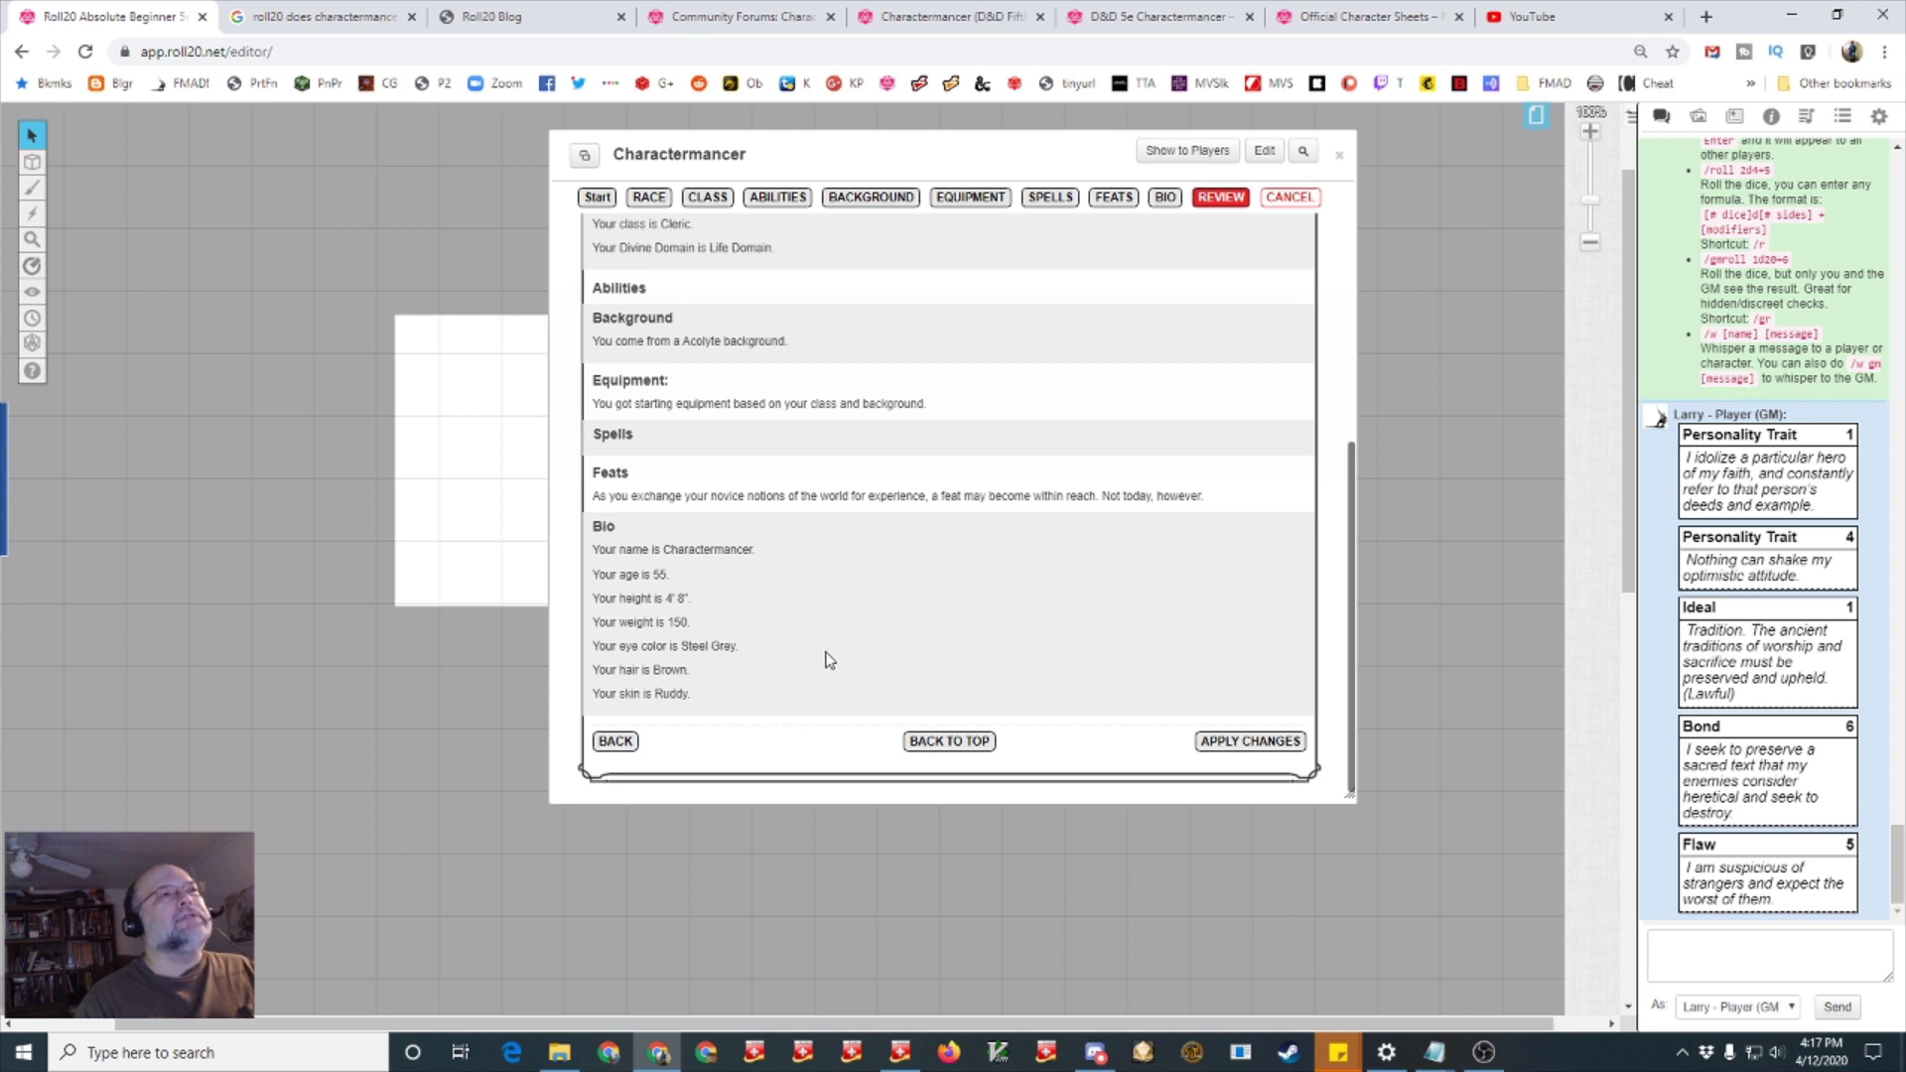
{"action": "left_click", "coordinate": [1268, 742]}
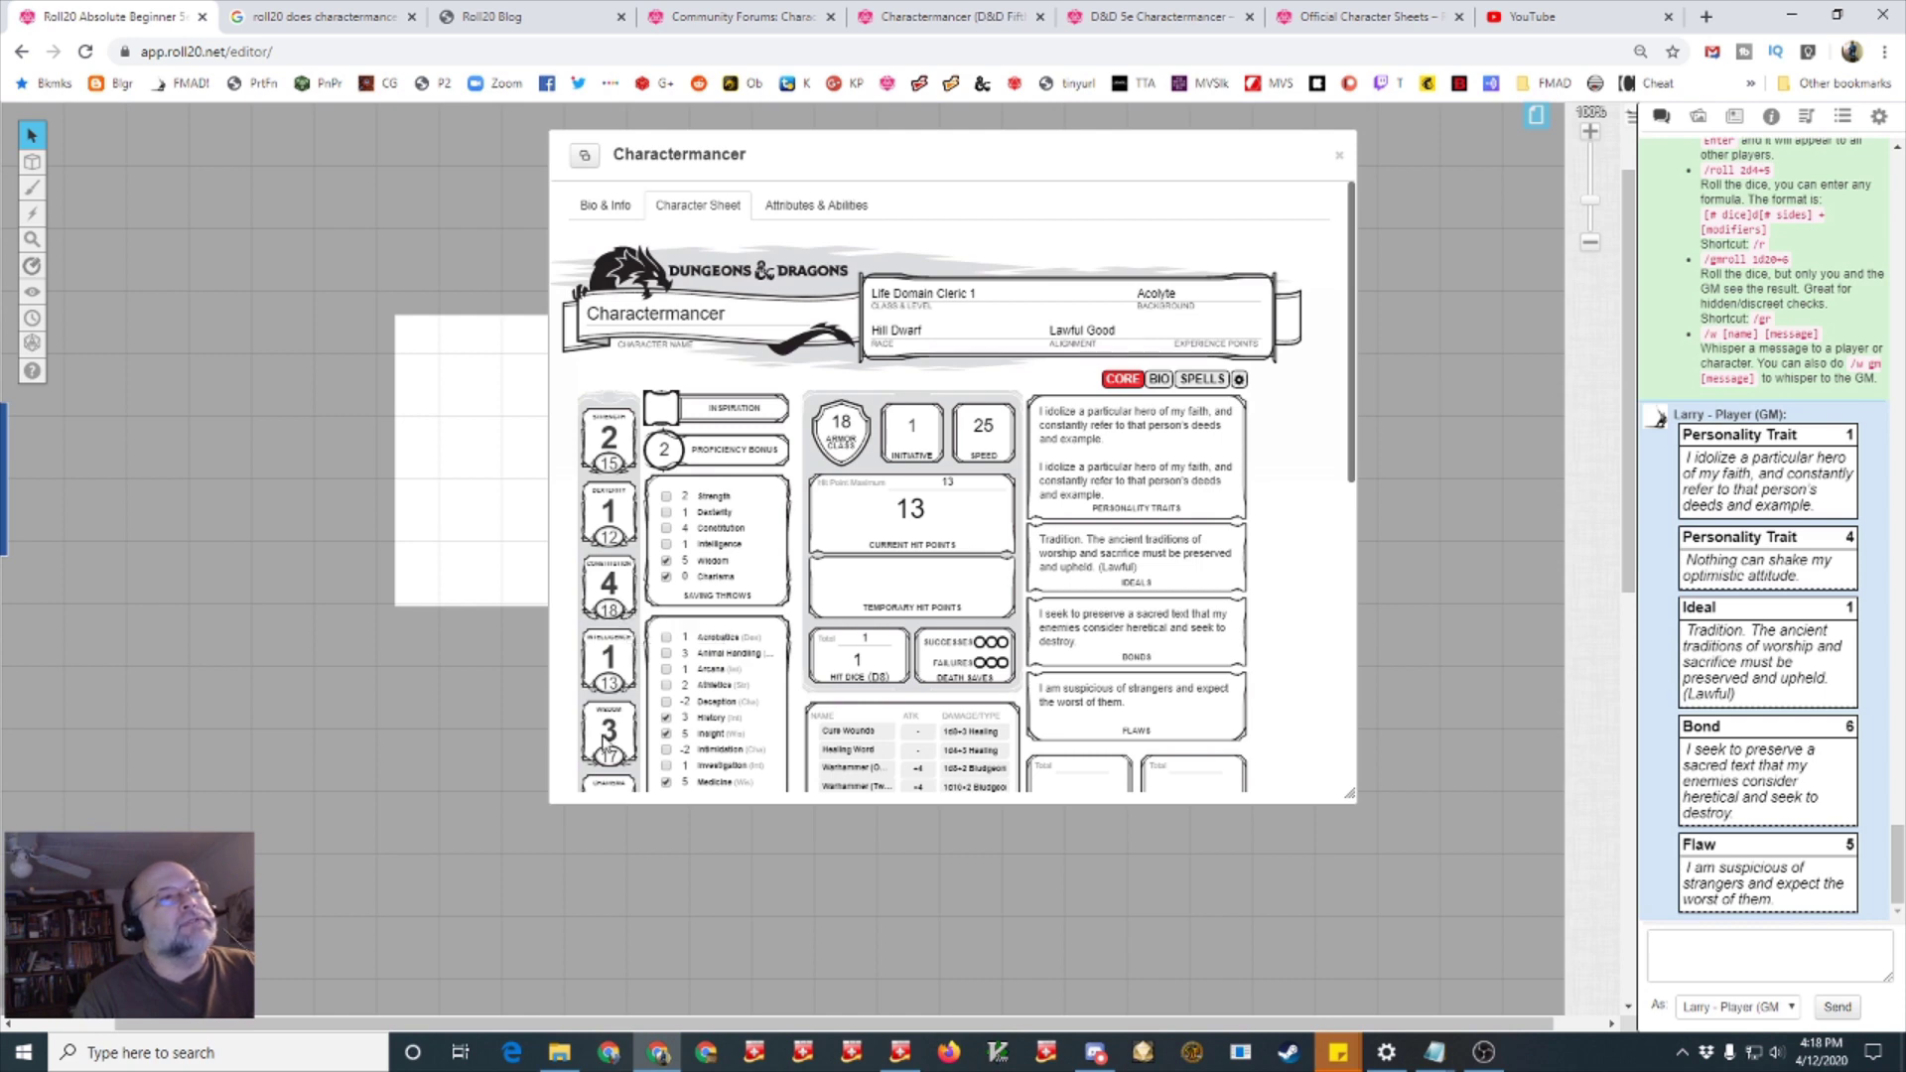
Examine the generated character sheet's skills, attacks, equipment, proficiencies, and features and traits
{"action": "scroll", "coordinate": [615, 745], "scroll_direction": "down", "scroll_amount": 1}
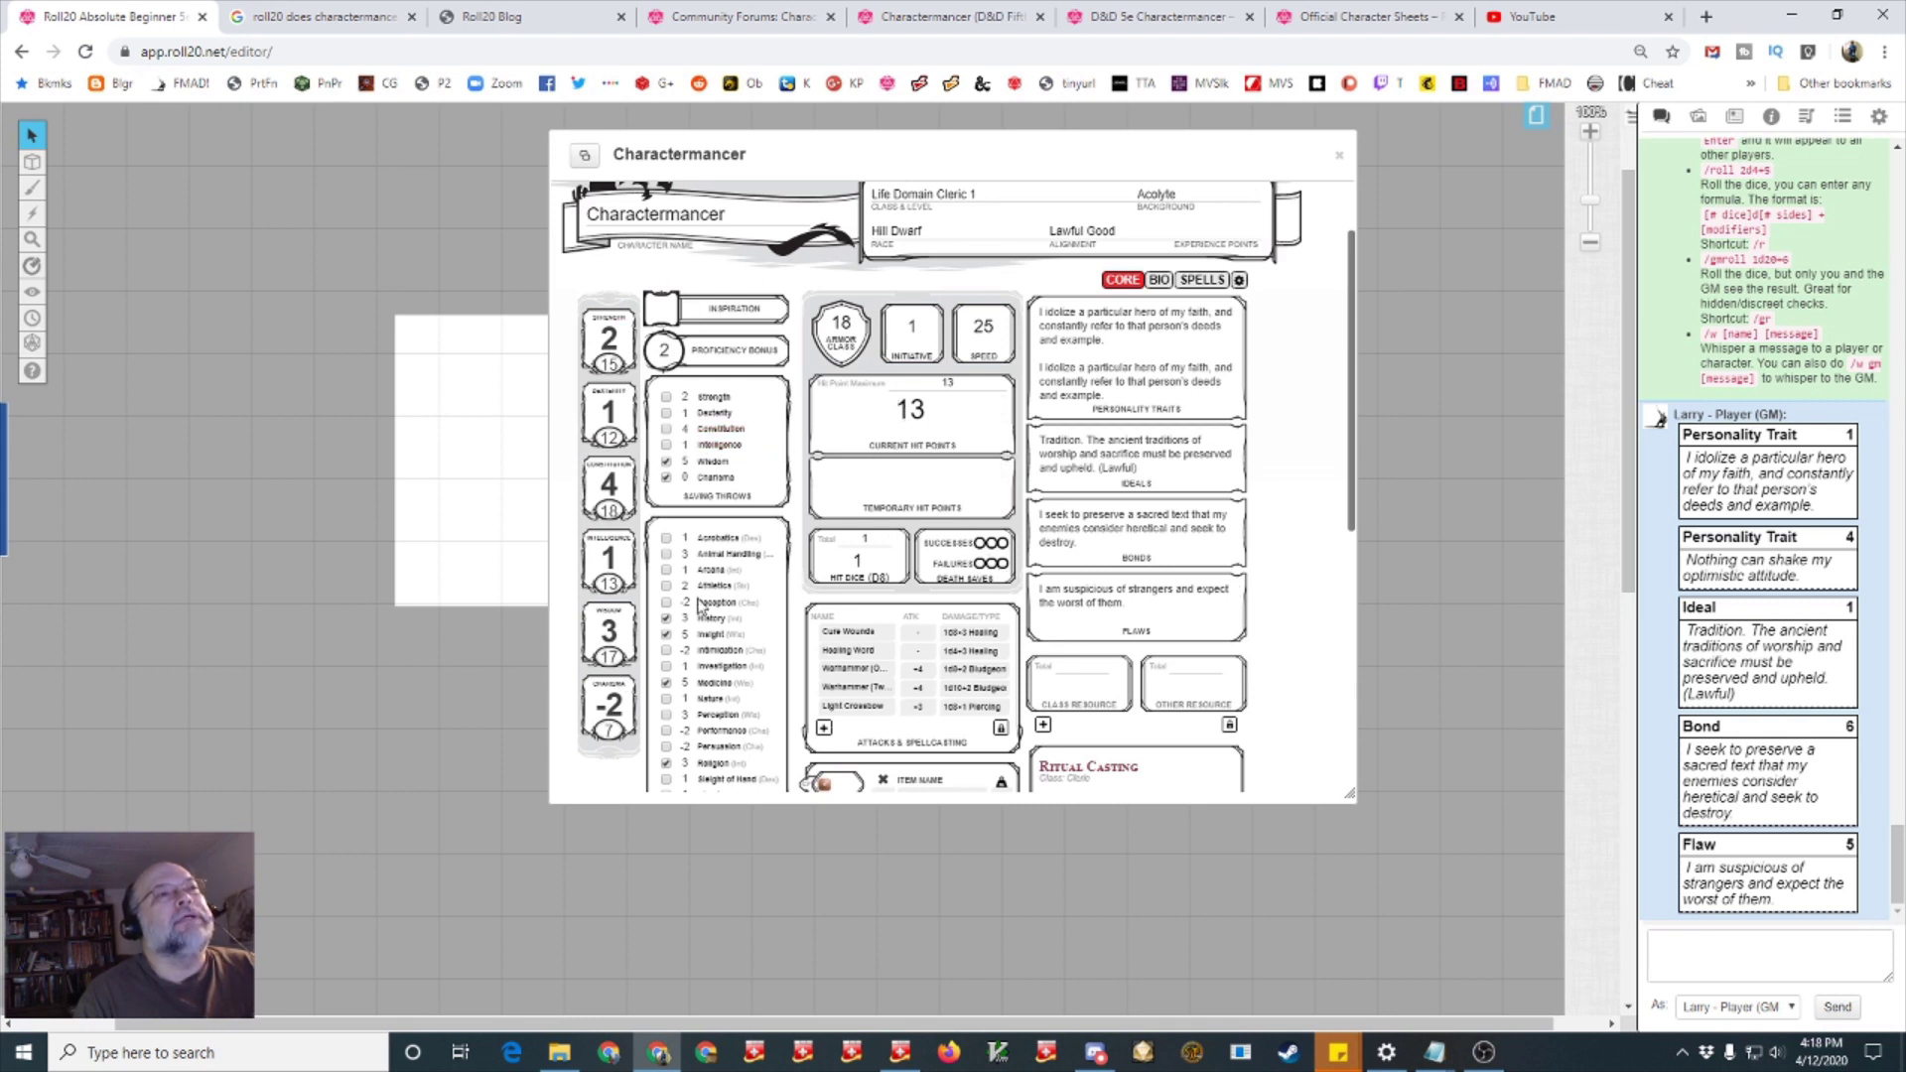
{"action": "scroll", "coordinate": [918, 596], "scroll_direction": "down", "scroll_amount": 4}
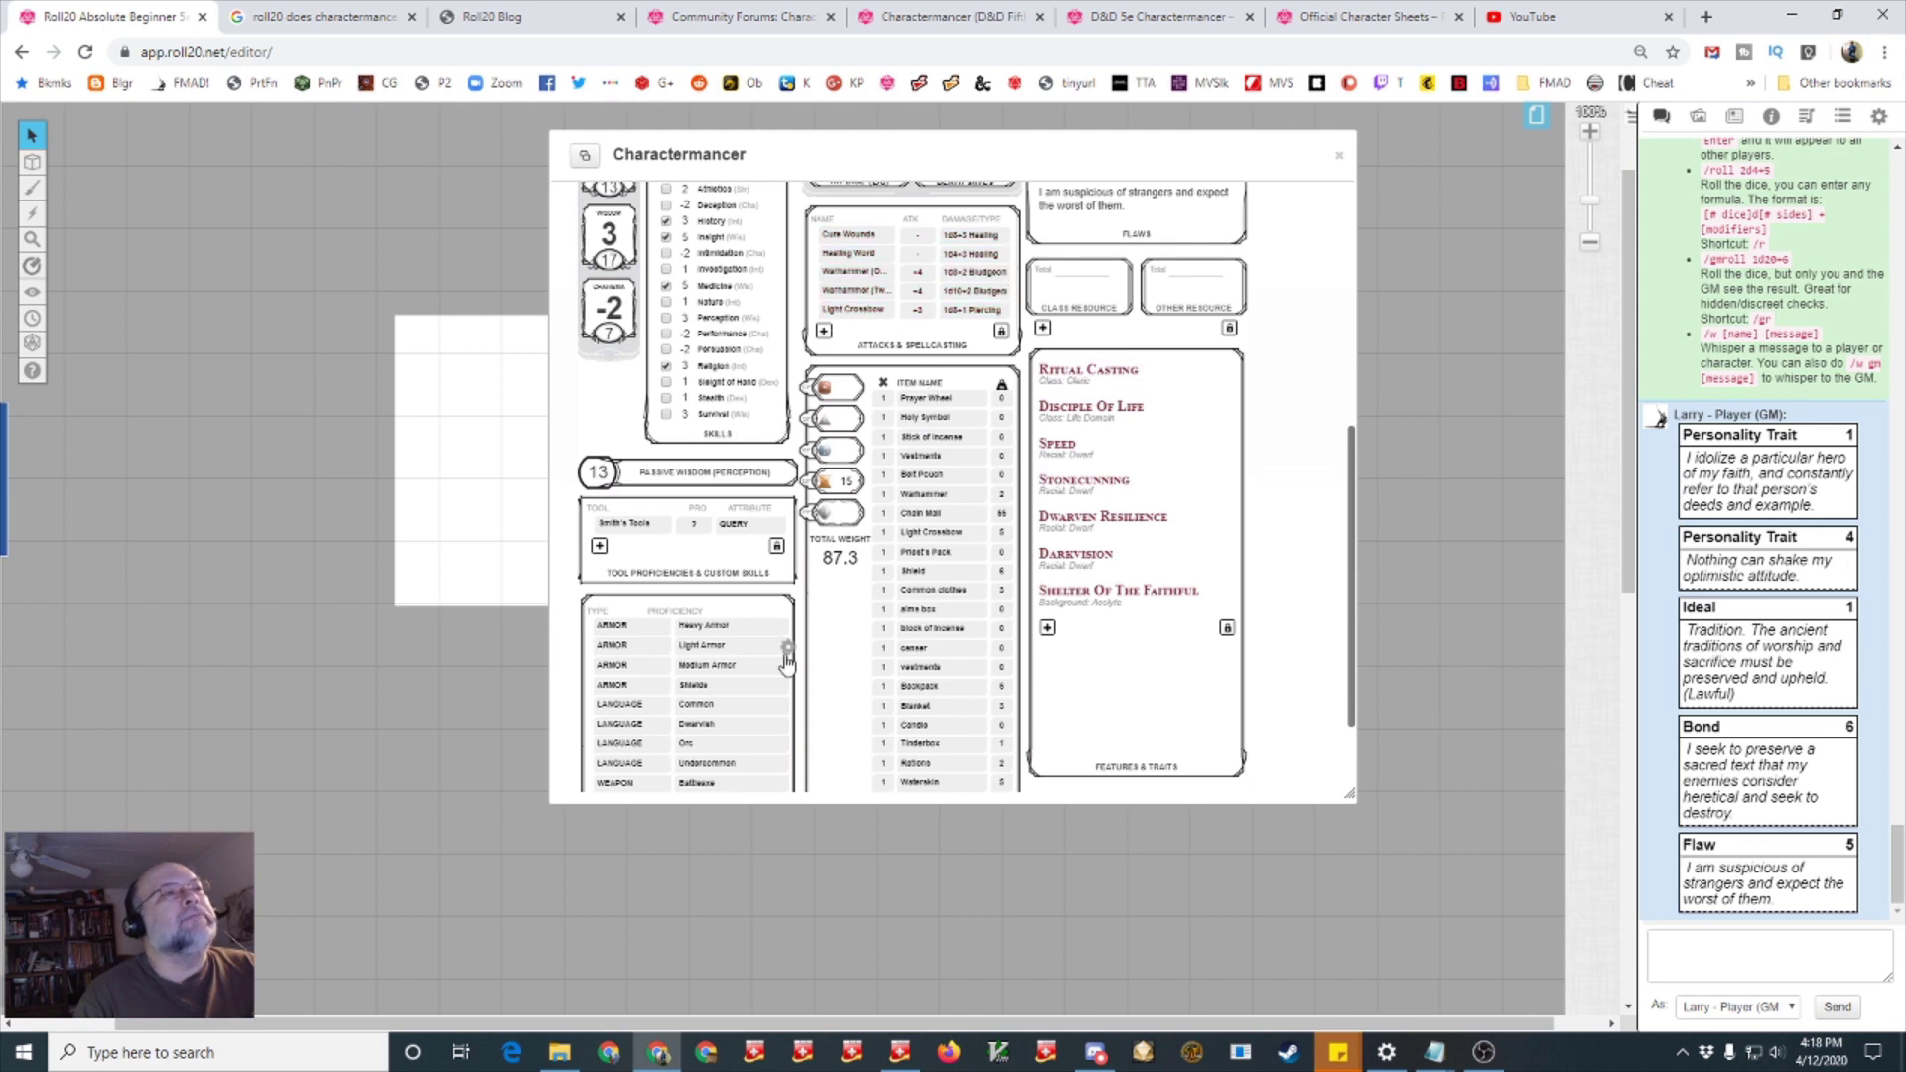
{"action": "scroll", "coordinate": [786, 660], "scroll_direction": "down", "scroll_amount": 1}
{"action": "scroll", "coordinate": [786, 662], "scroll_direction": "down", "scroll_amount": 1}
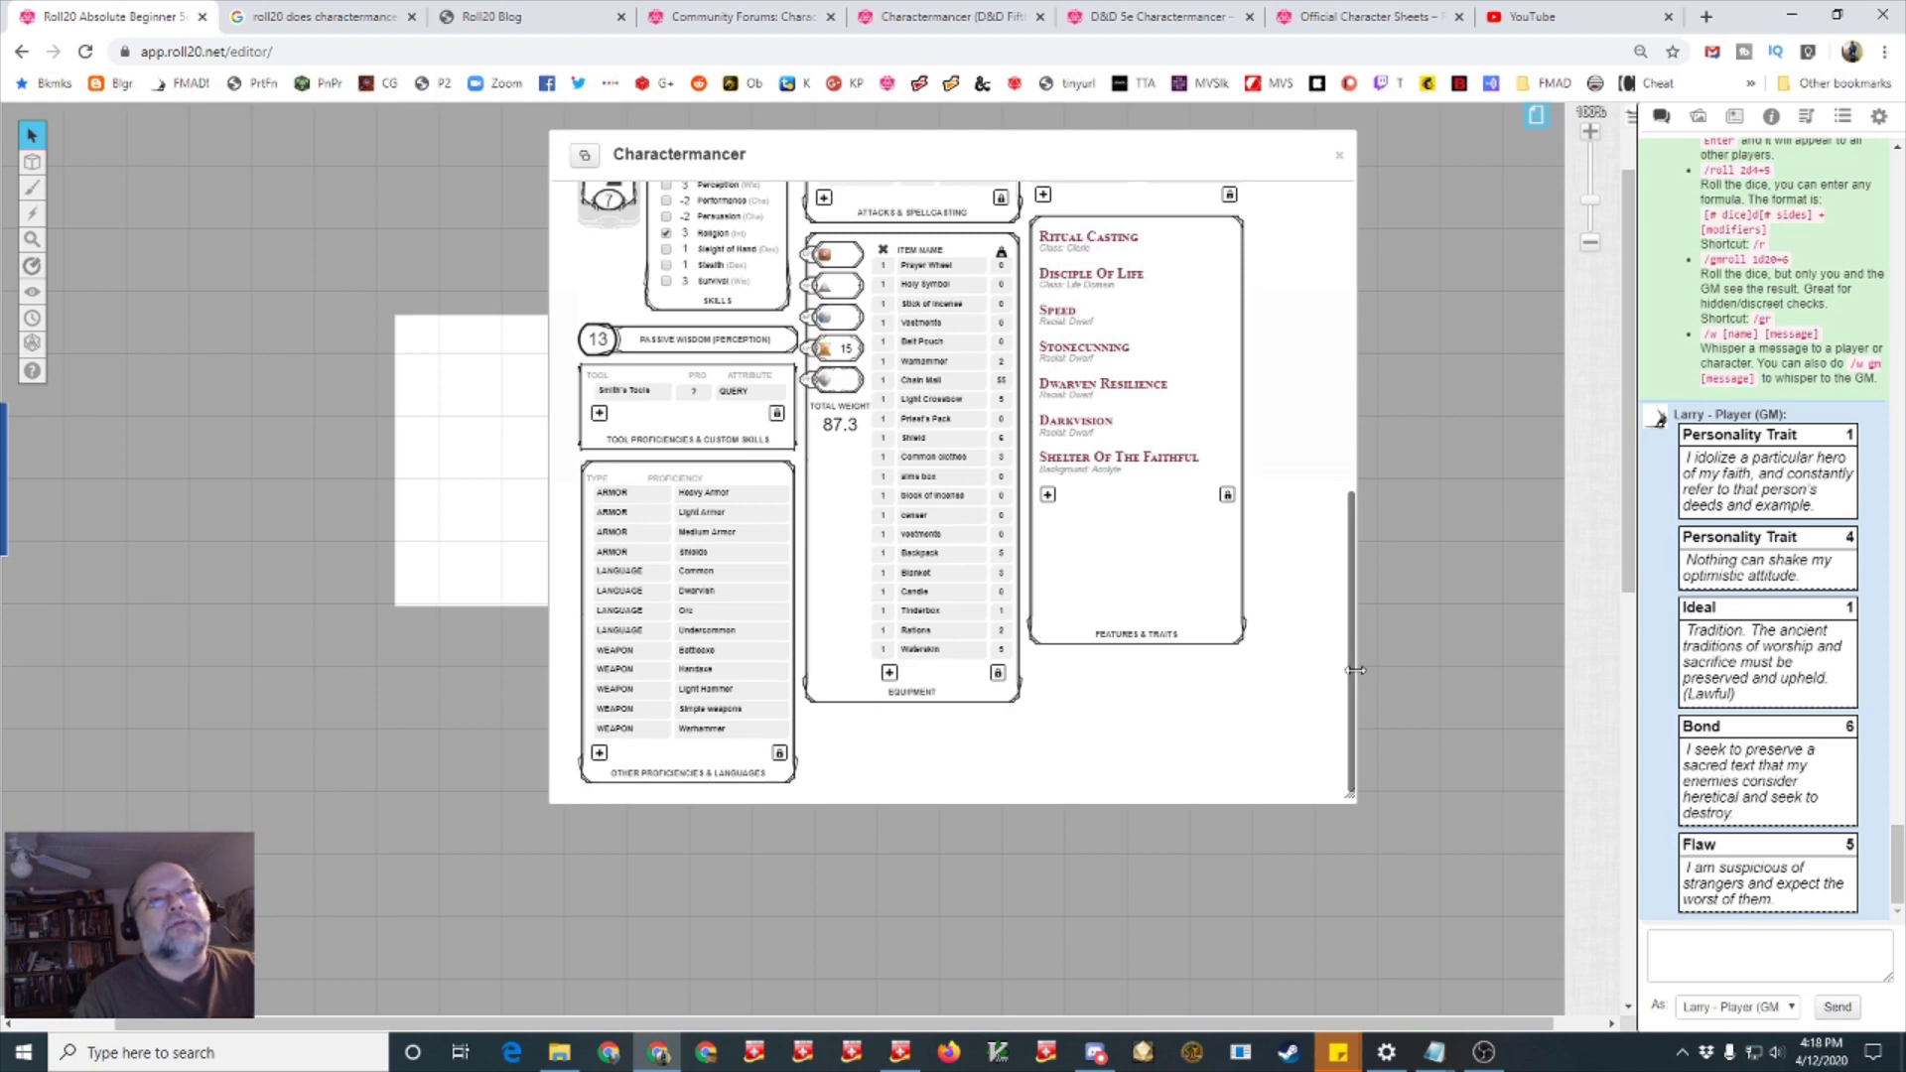
{"action": "left_click_drag", "start_coordinate": [1355, 673], "coordinate": [1337, 288]}
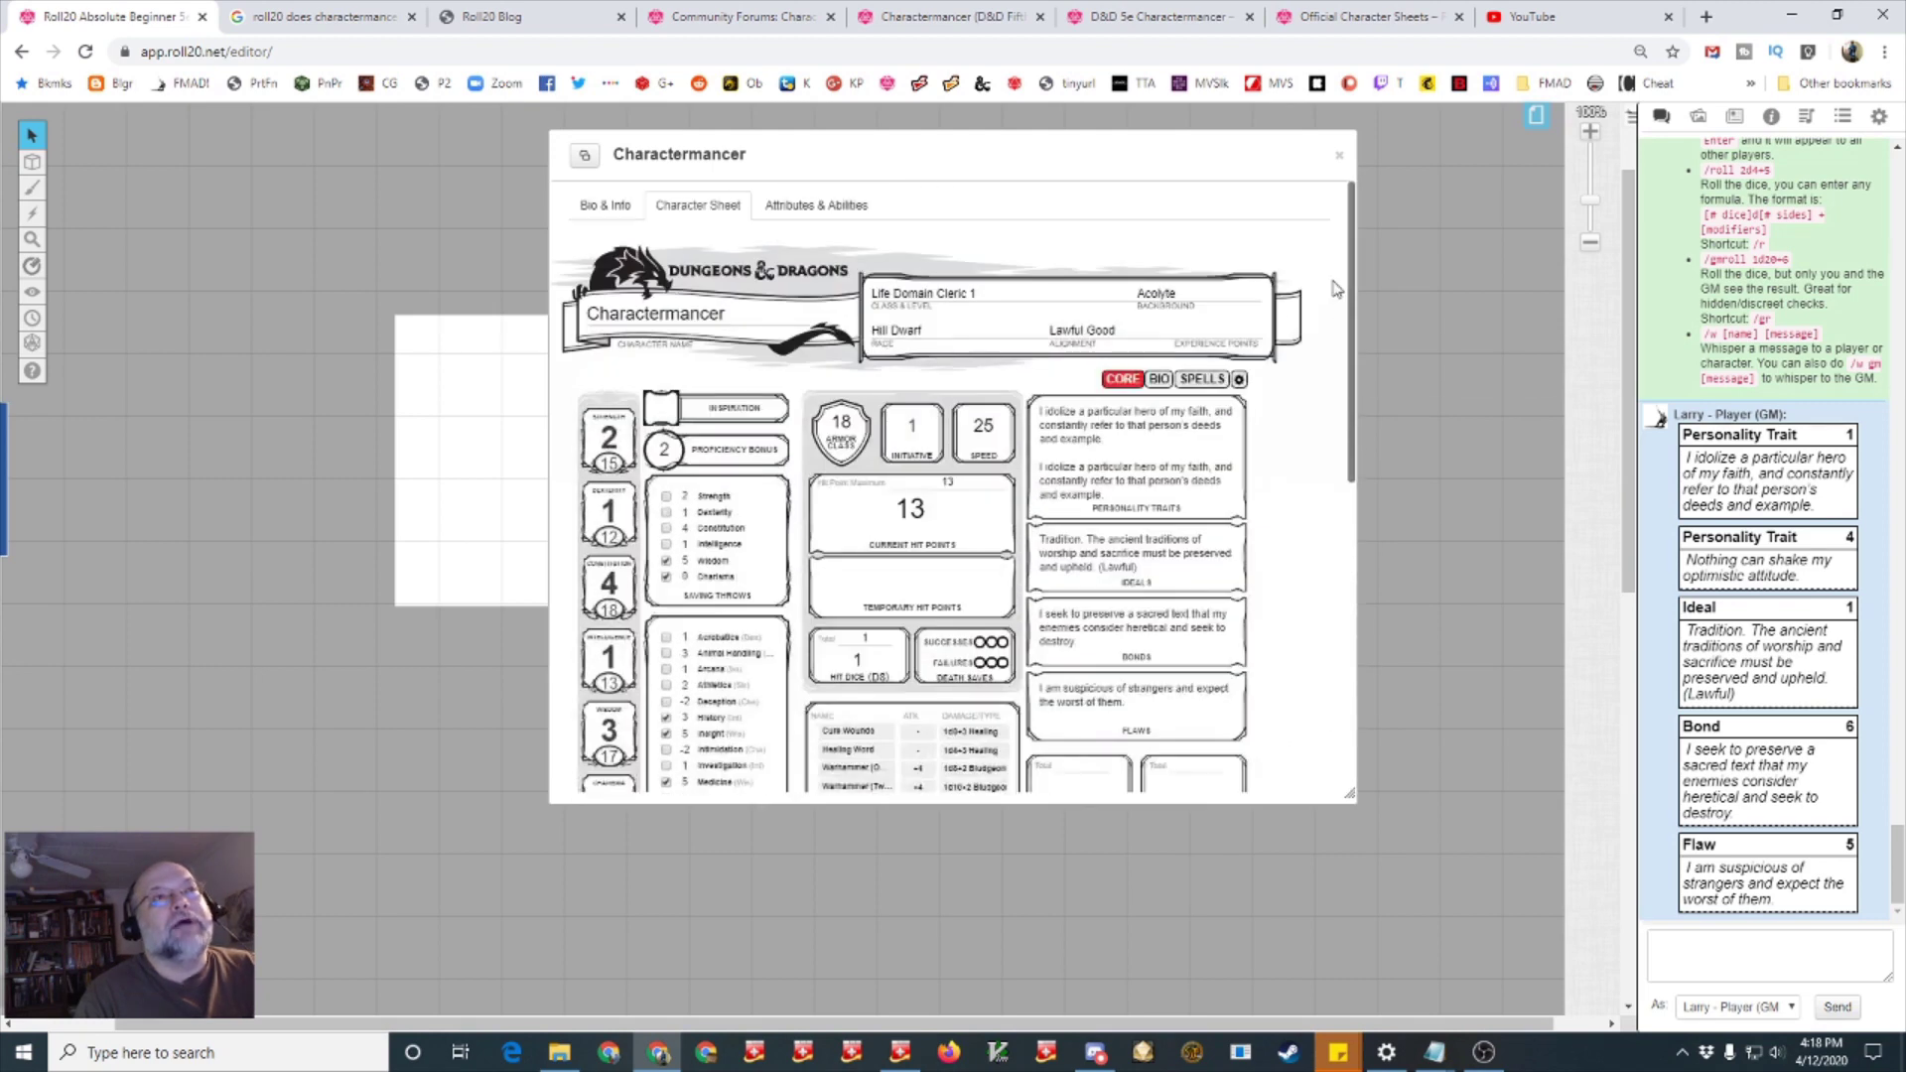
Enter "Bio goes here." as the character's bio and "Remember the cursed item." as the GM notes, and save the changes
{"action": "left_click", "coordinate": [602, 210]}
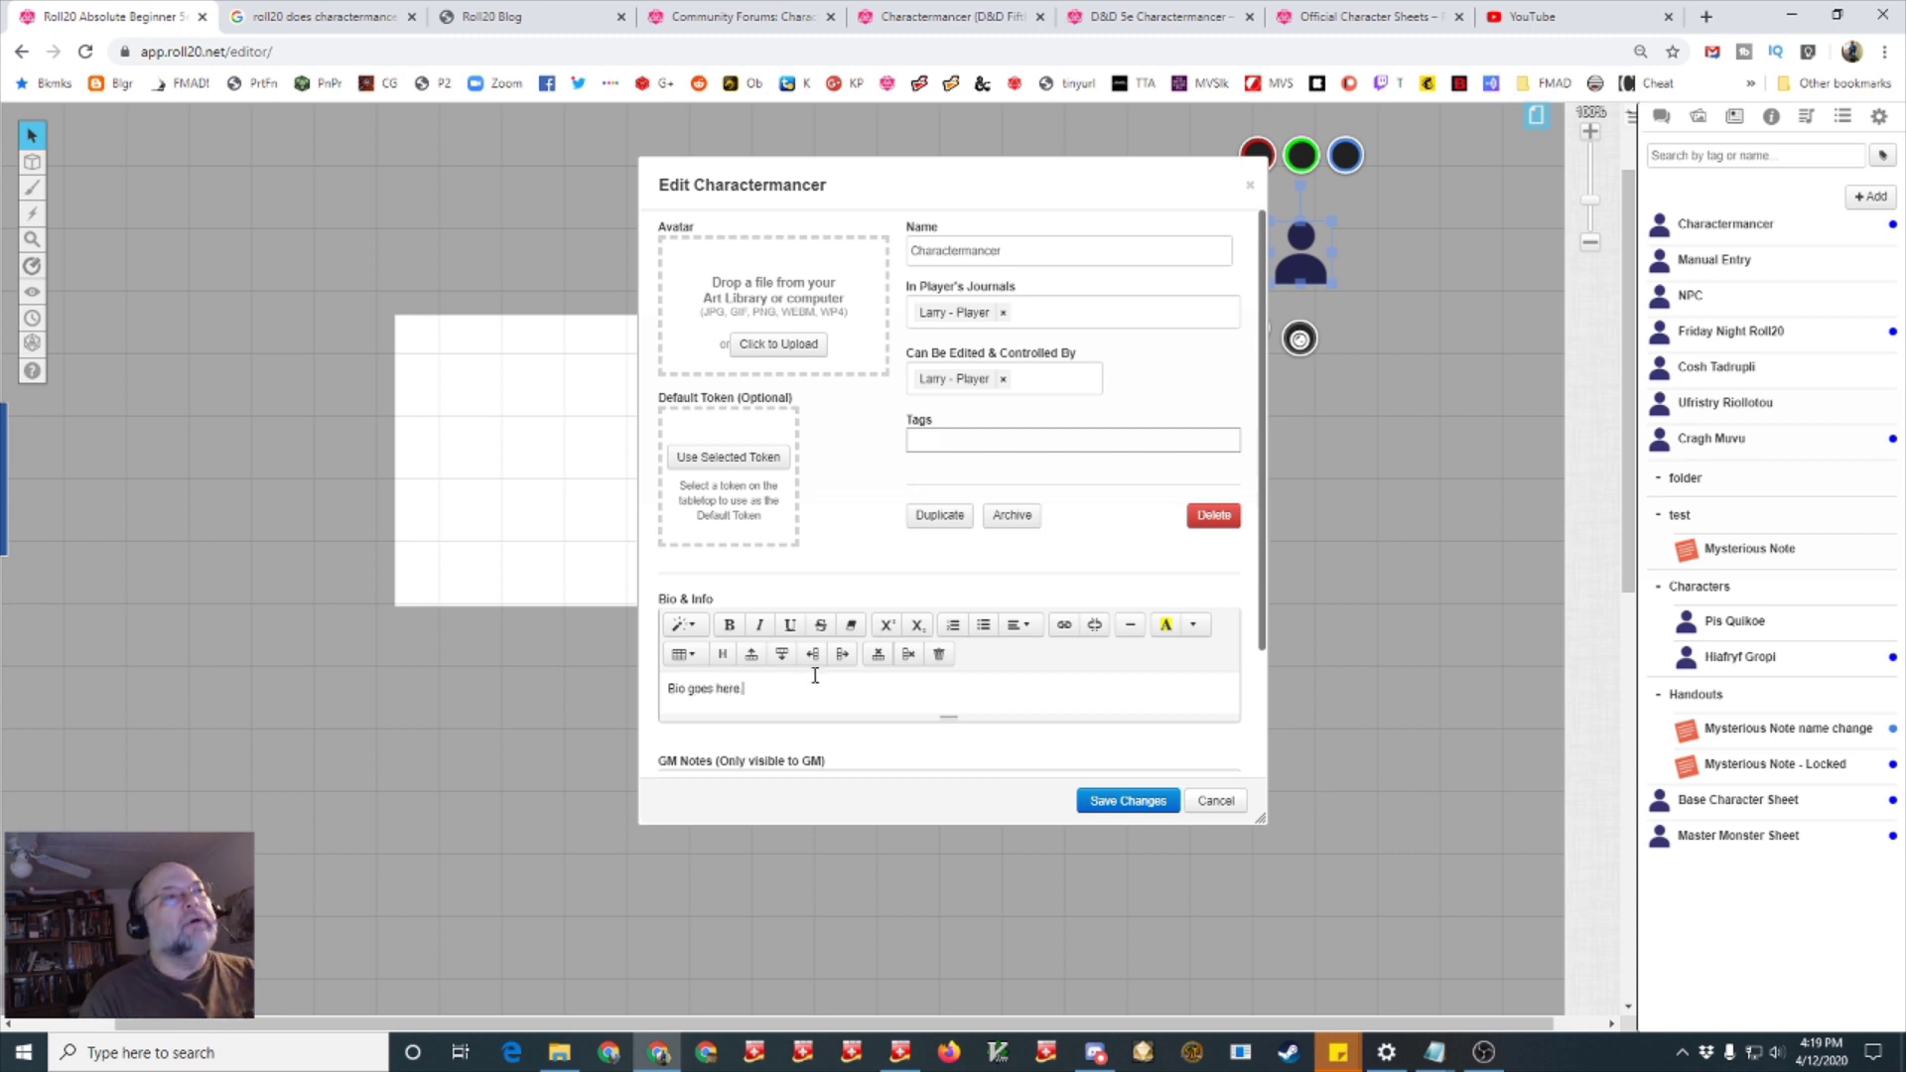
{"action": "scroll", "coordinate": [815, 675], "scroll_direction": "down", "scroll_amount": 3}
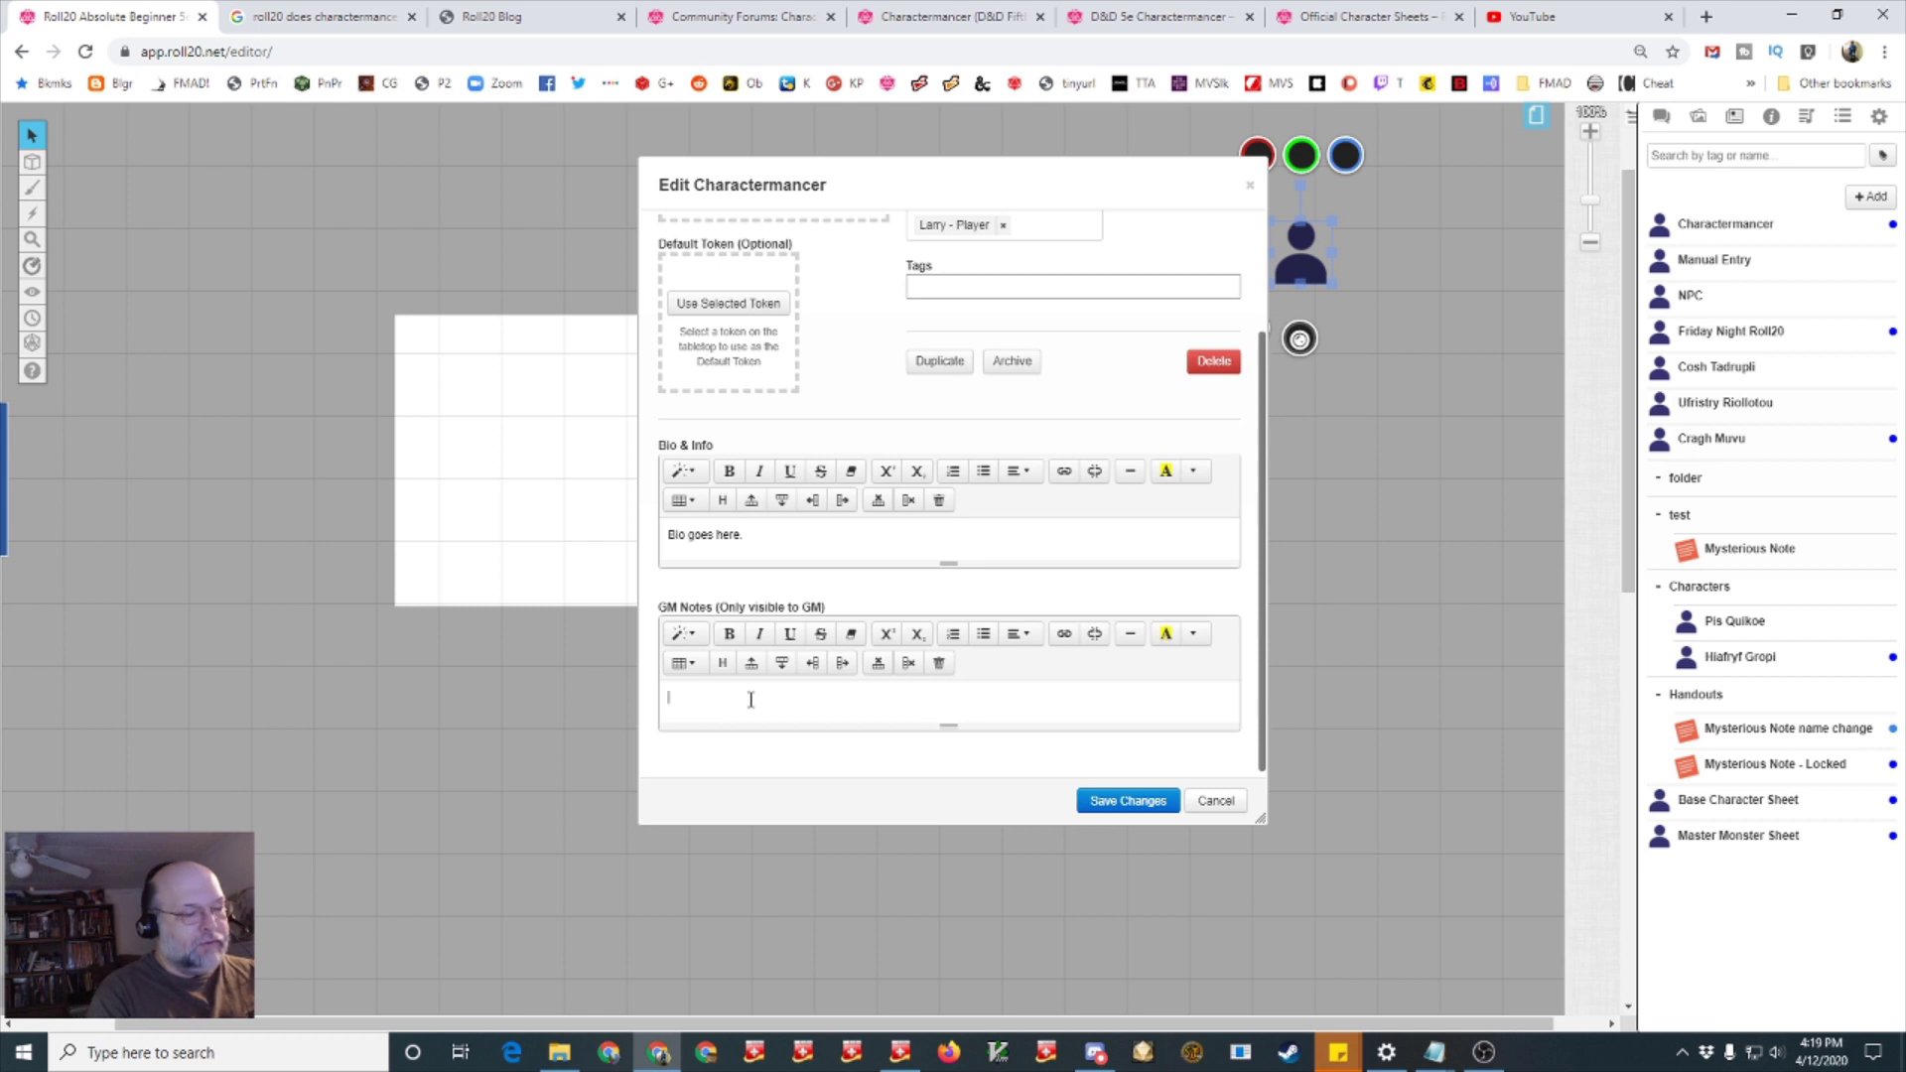
{"action": "type", "text": "member the cursed item."}
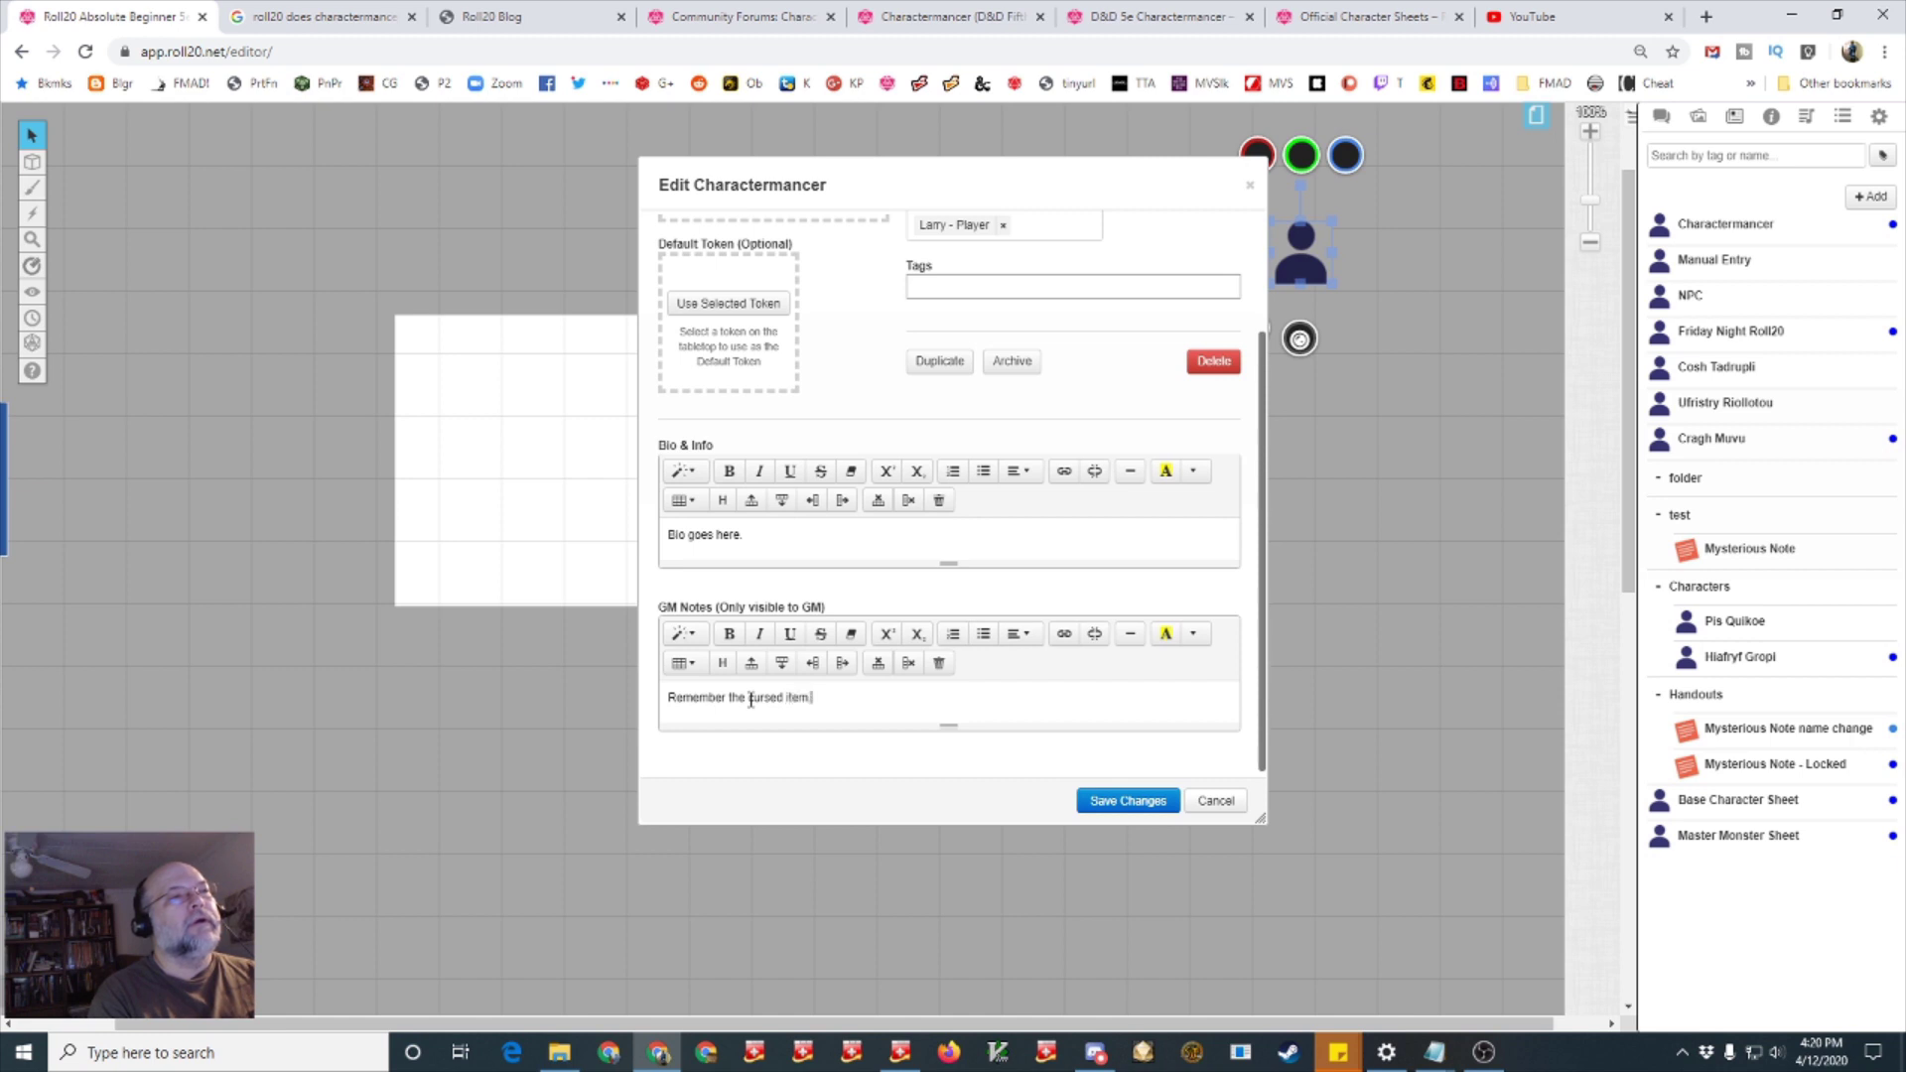
{"action": "left_click", "coordinate": [1152, 802]}
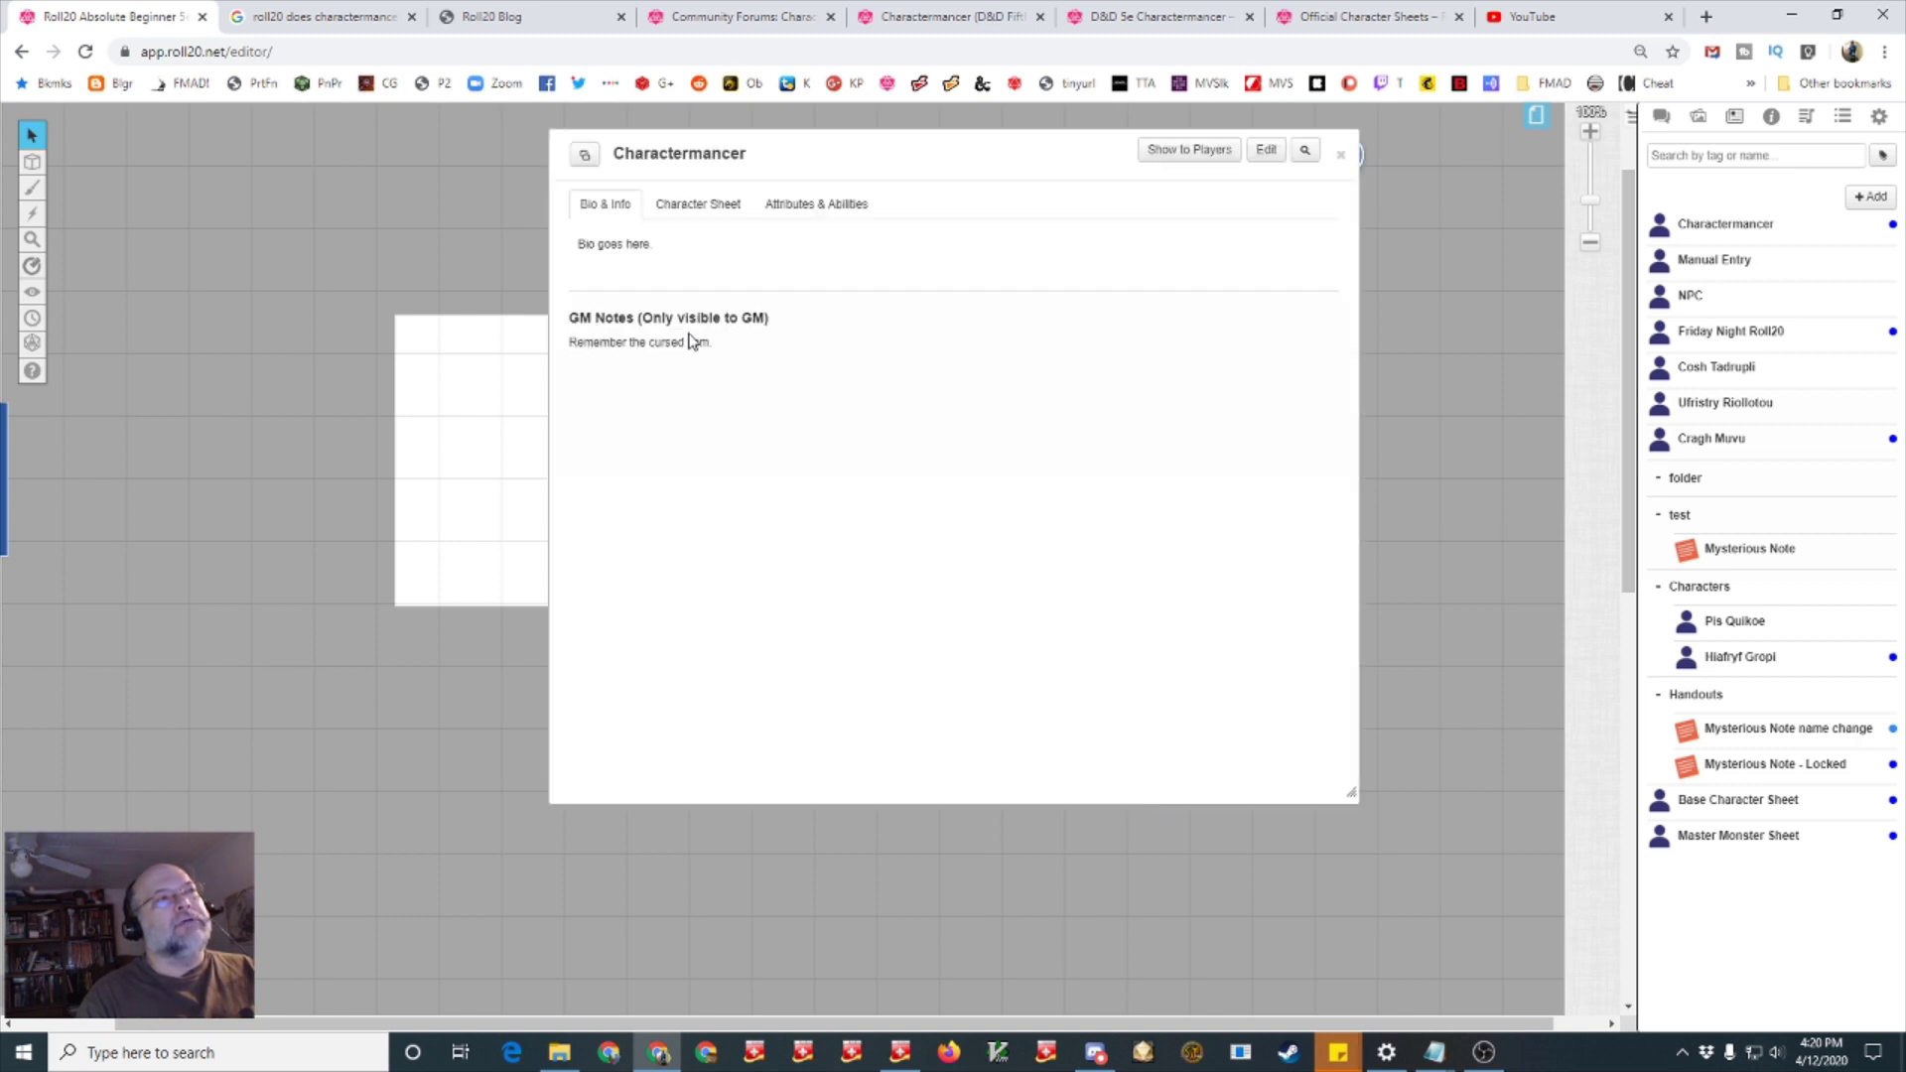
Check the saved bio text and the character sheet, and close the Charactermancer character
{"action": "left_click_drag", "start_coordinate": [580, 244], "coordinate": [660, 247]}
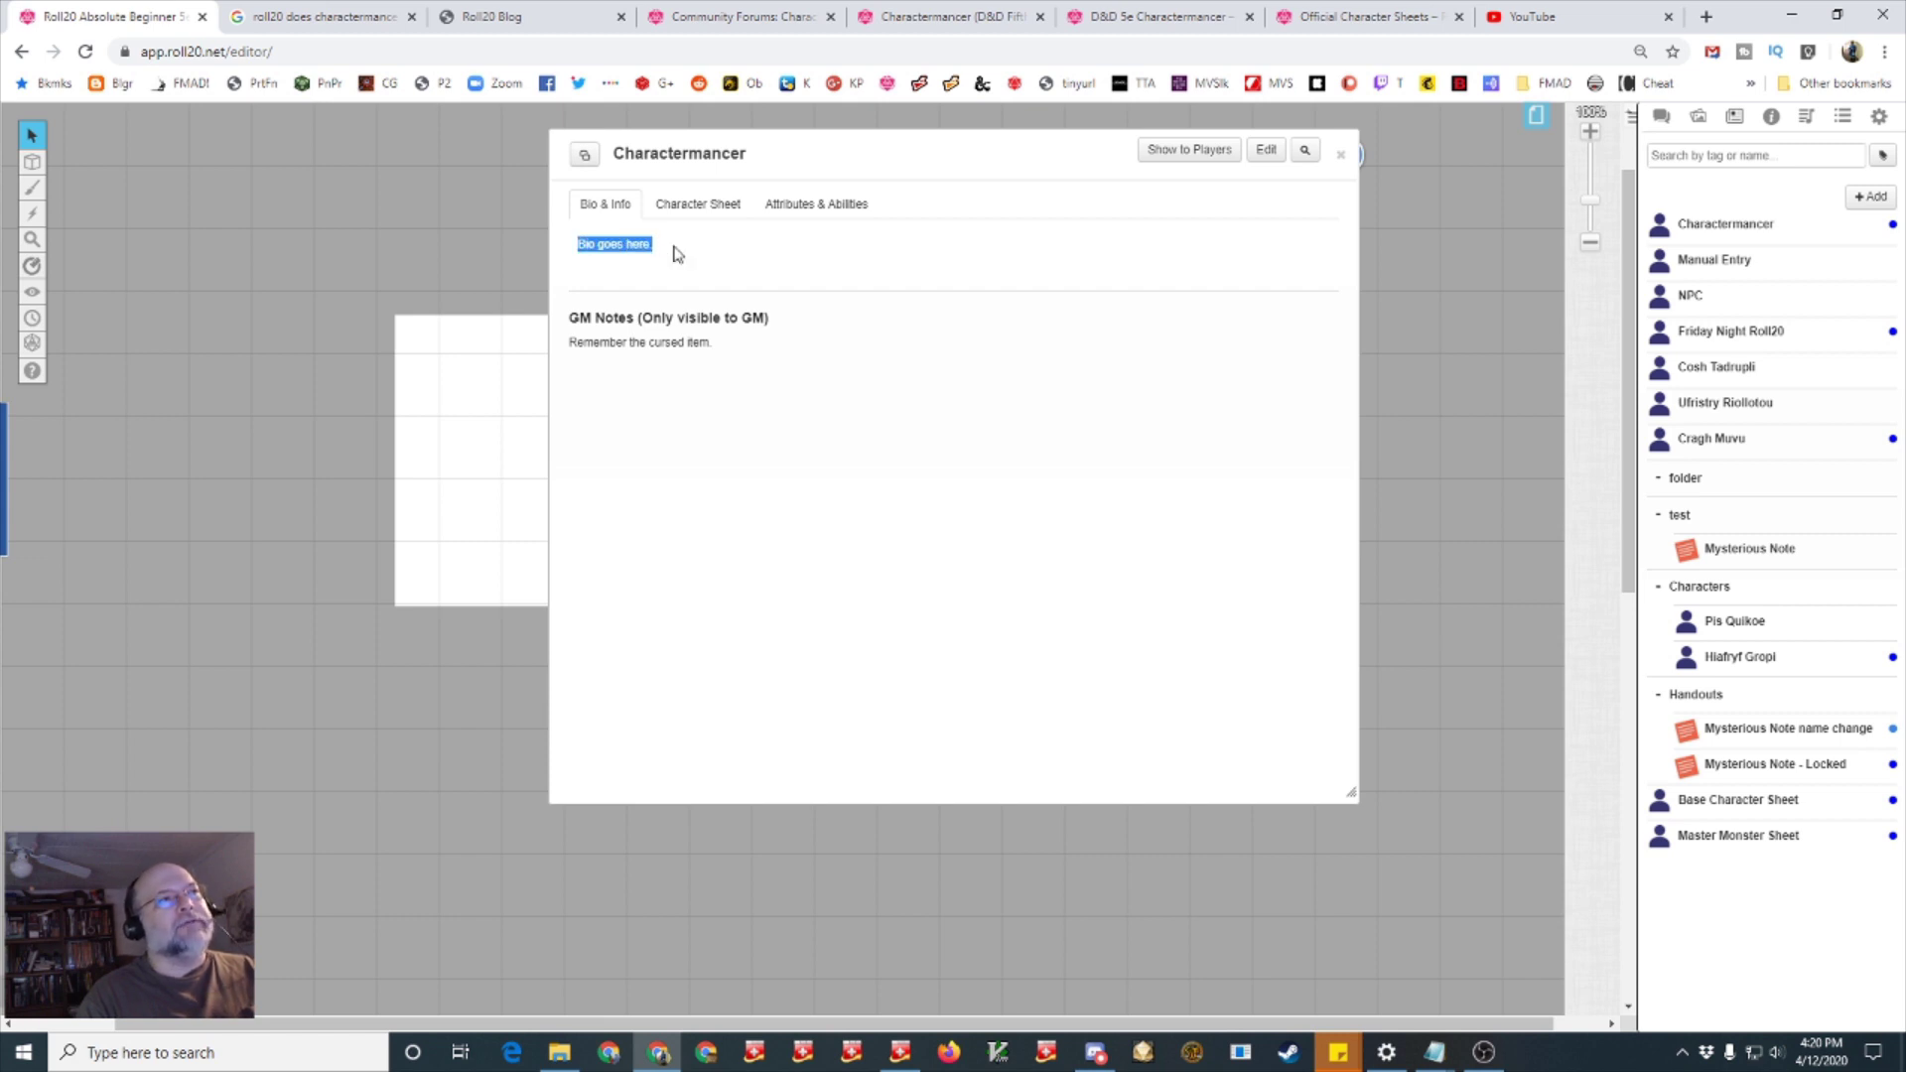
{"action": "left_click", "coordinate": [701, 206]}
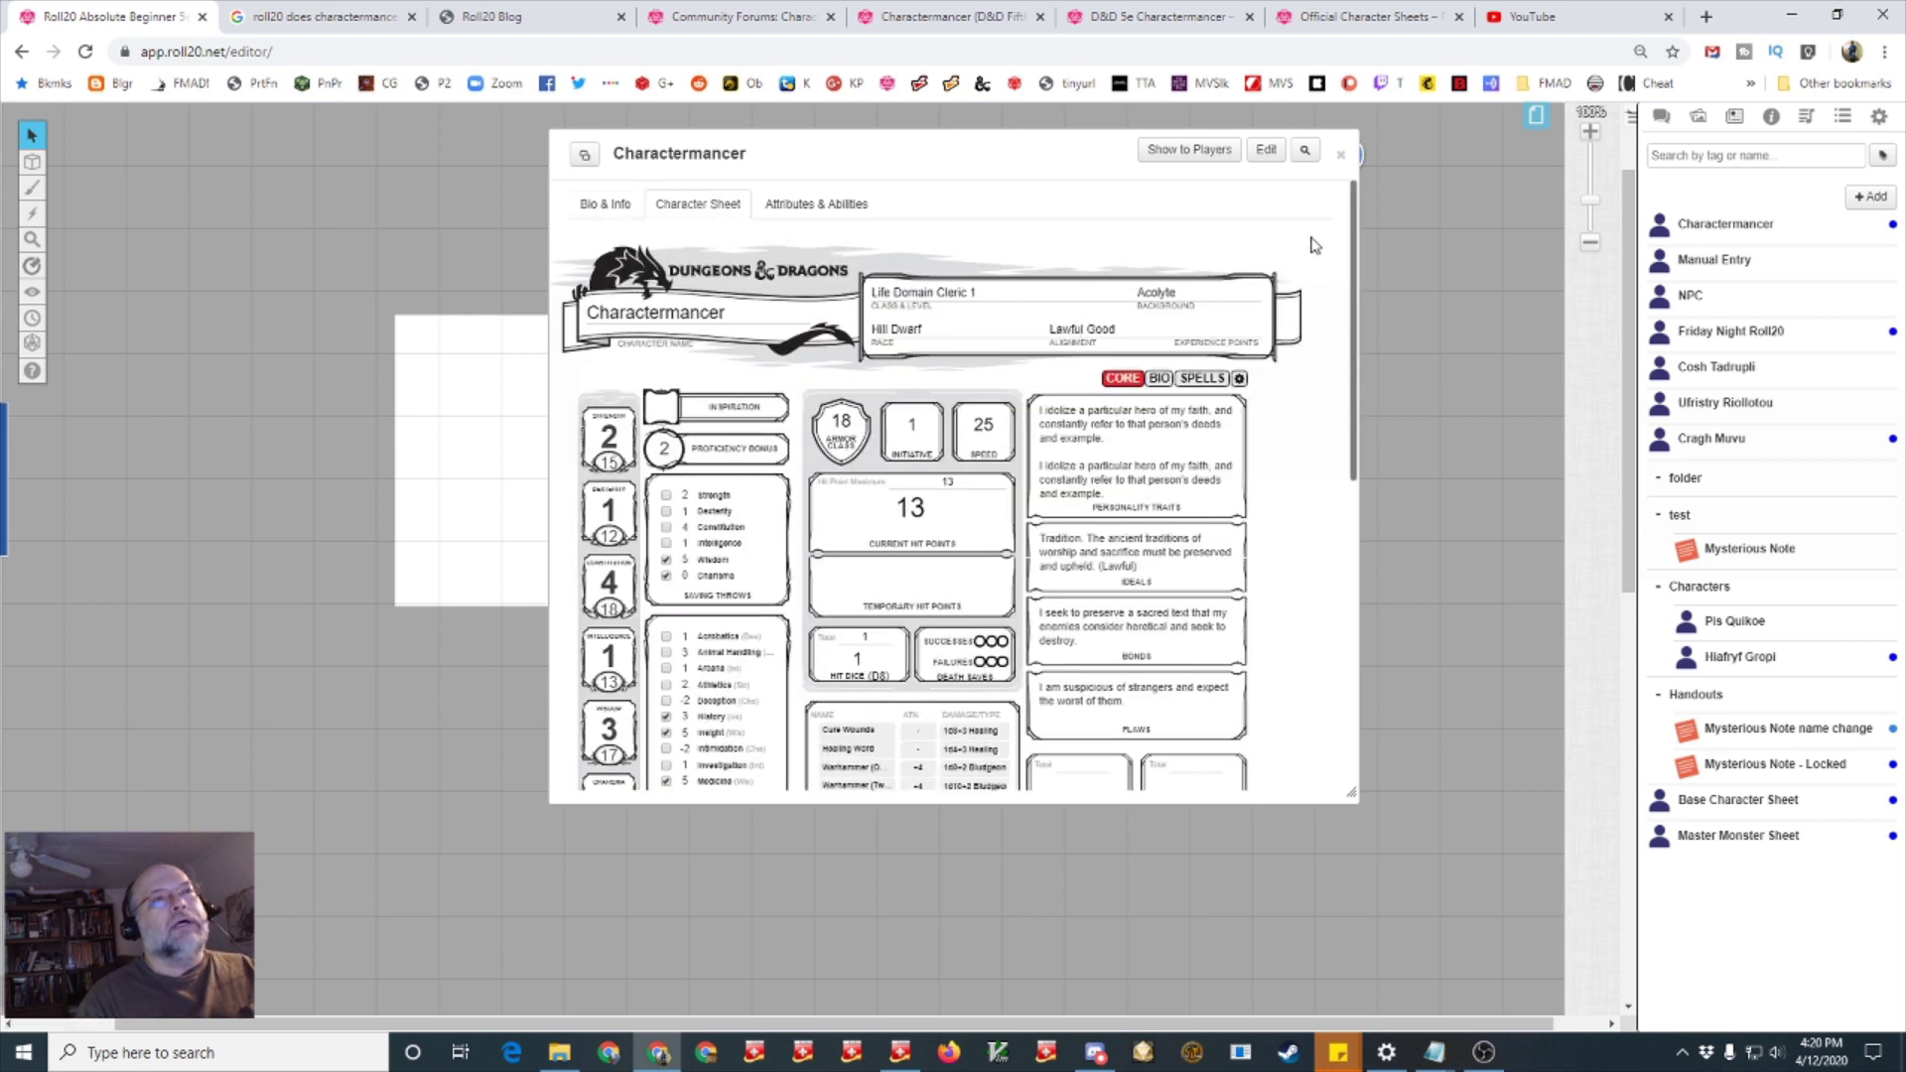
{"action": "left_click", "coordinate": [1341, 154]}
Add a new character named NPC to the journal and set up its character sheet as an NPC
{"action": "mouse_move", "coordinate": [1871, 197]}
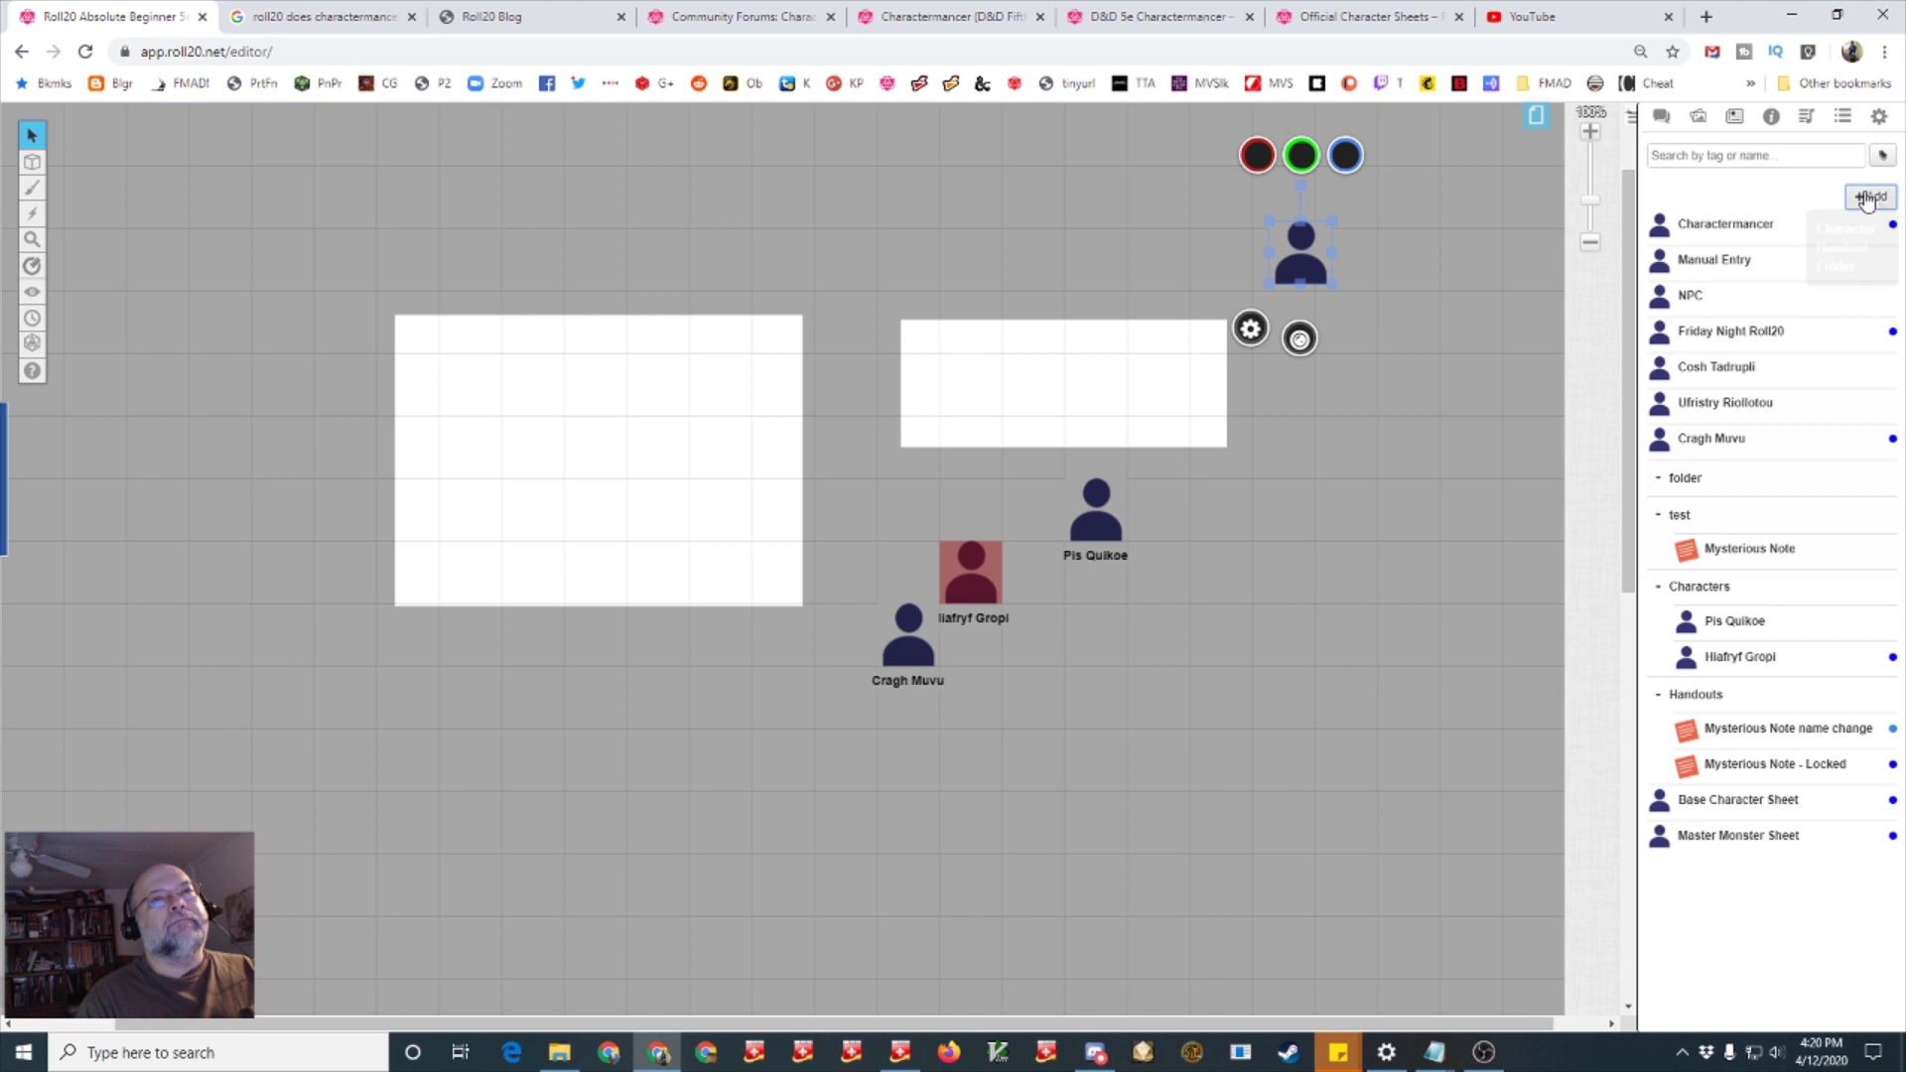
{"action": "left_click", "coordinate": [1850, 238]}
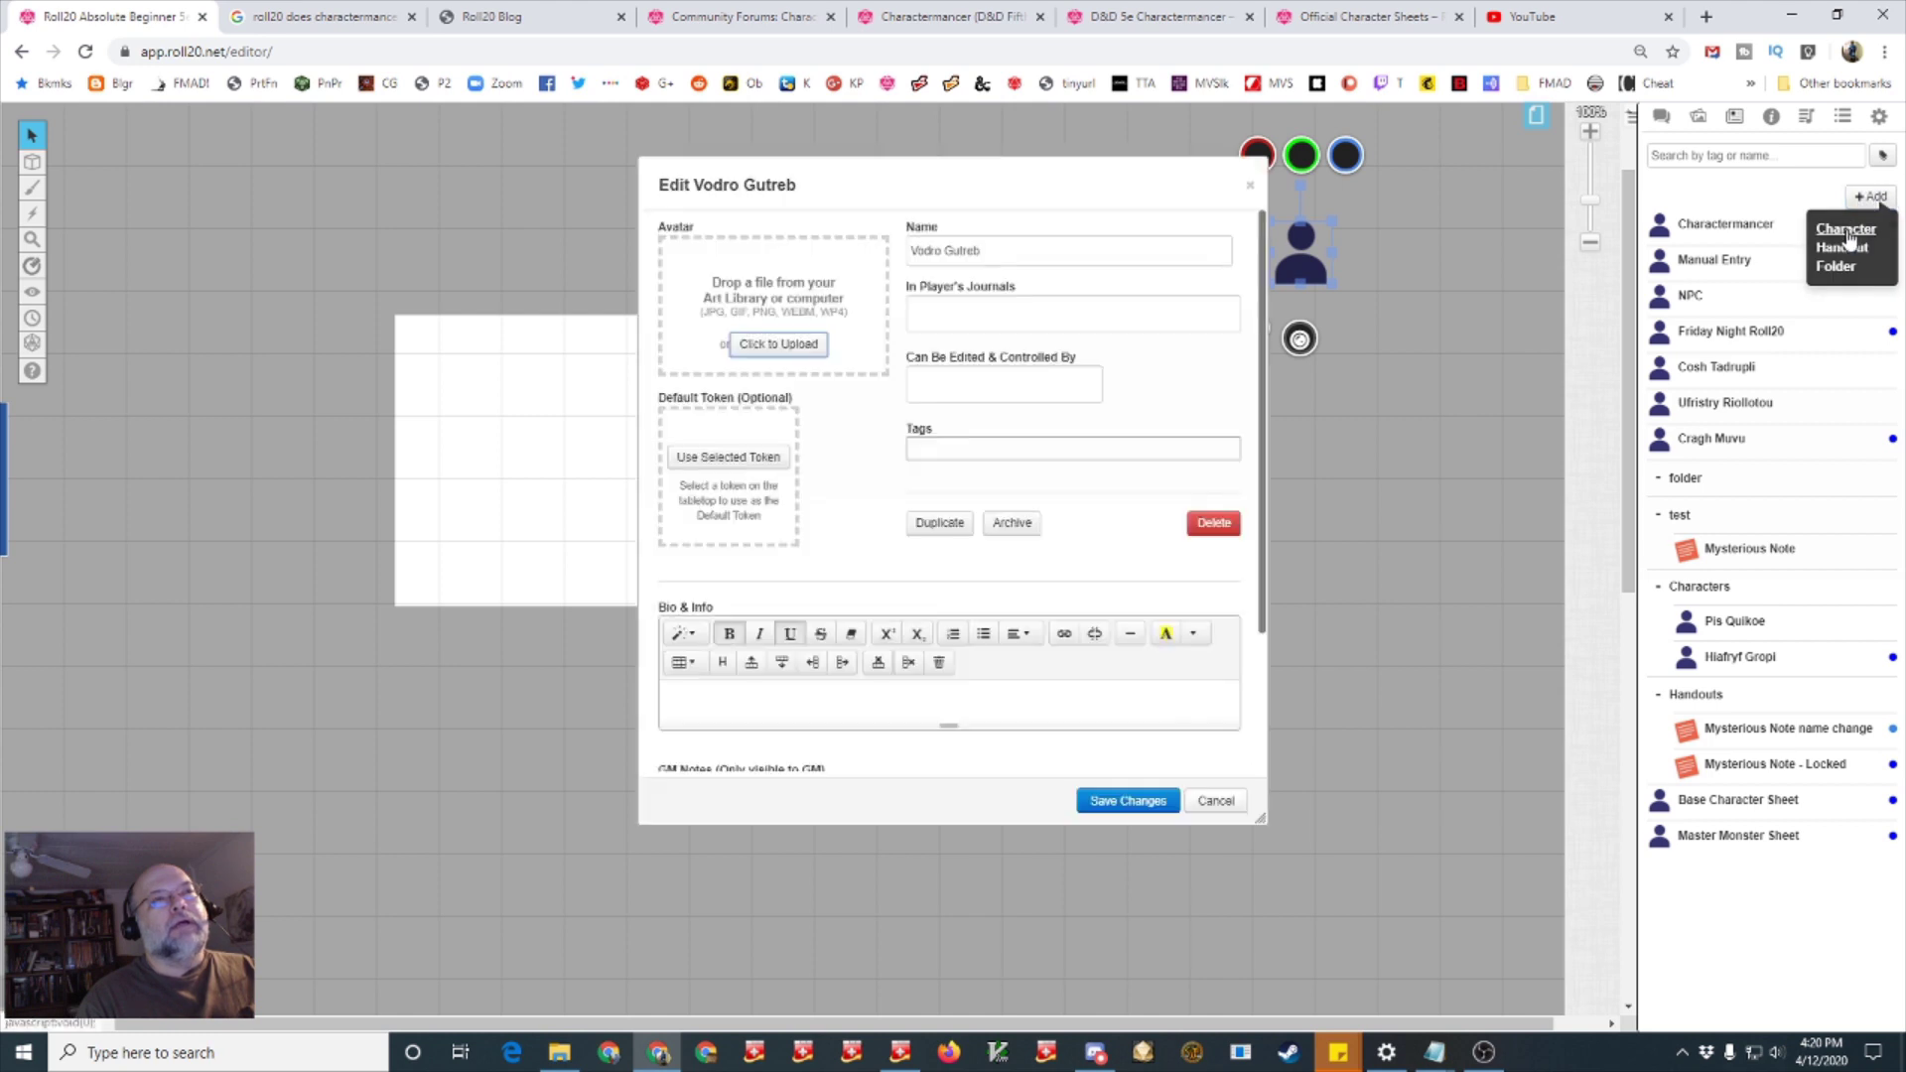
{"action": "left_click_drag", "start_coordinate": [1004, 249], "coordinate": [900, 254]}
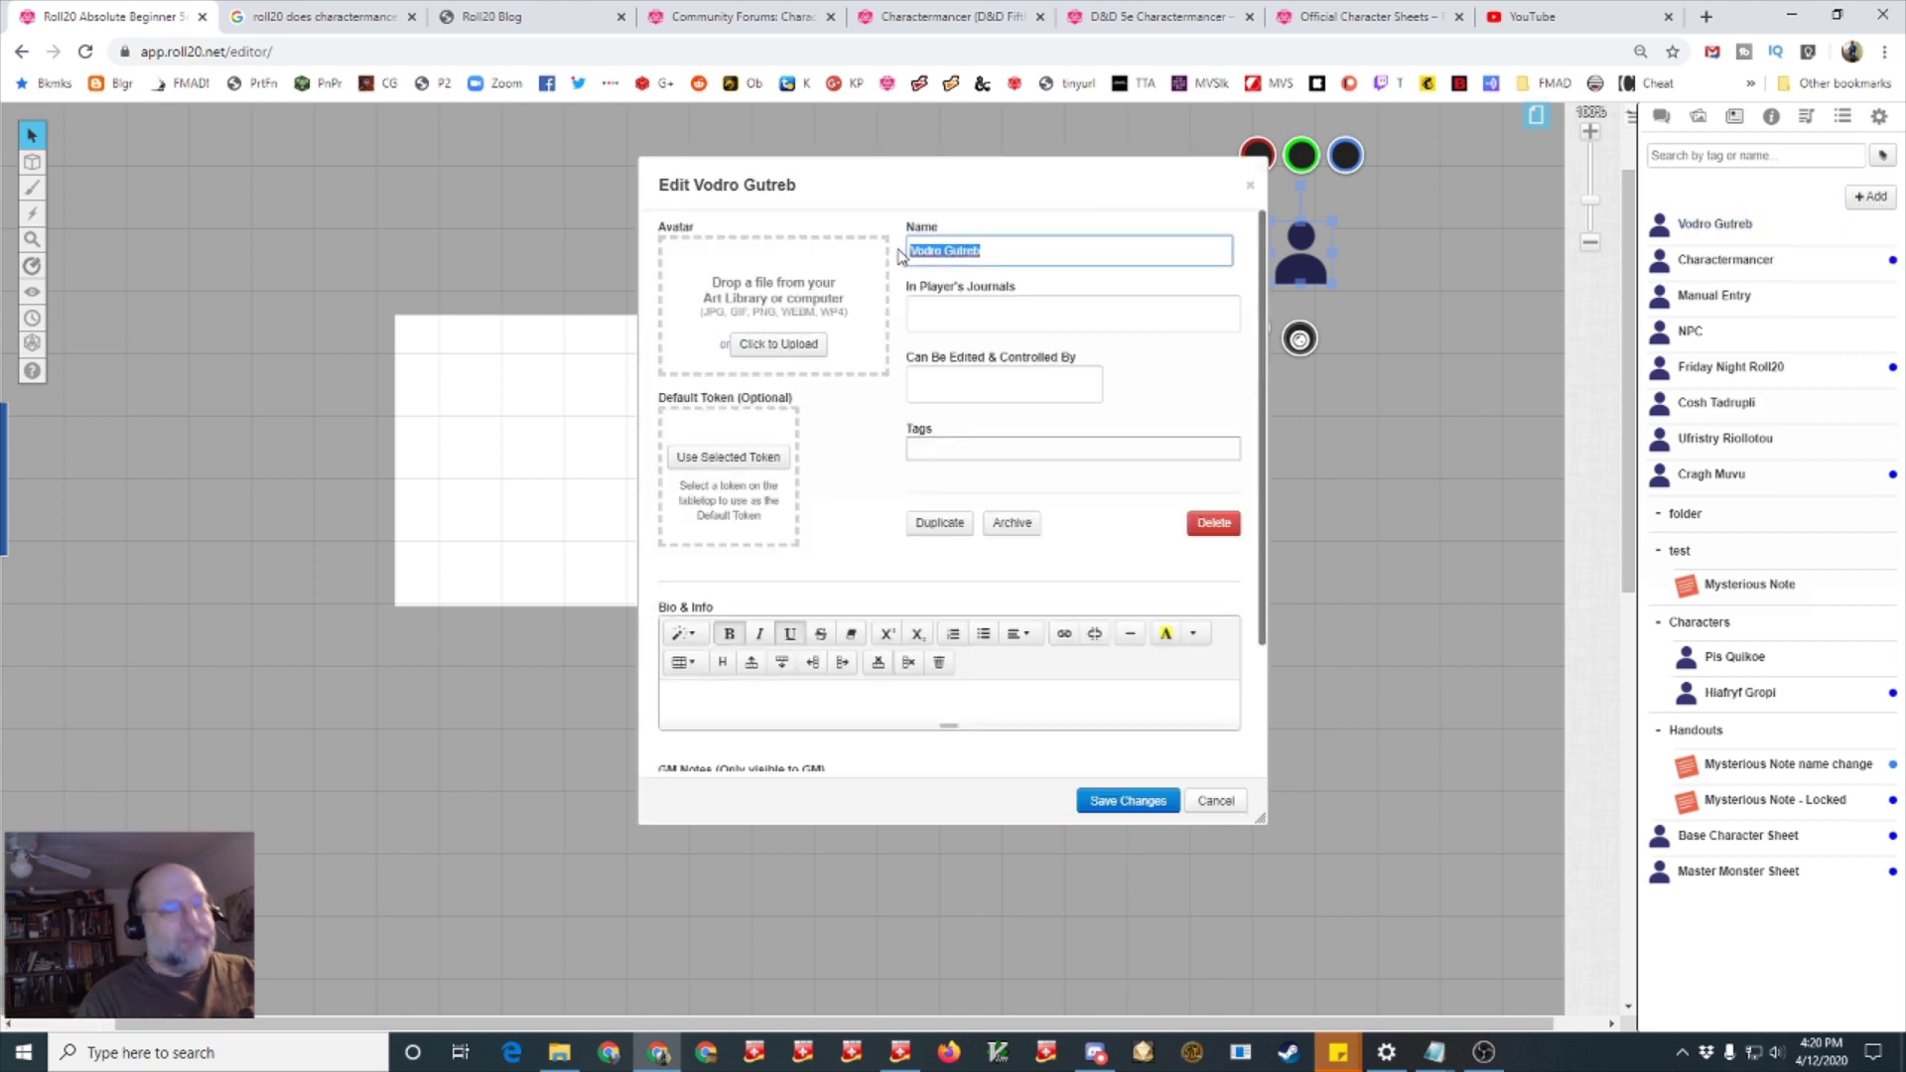
{"action": "type", "text": "NPC"}
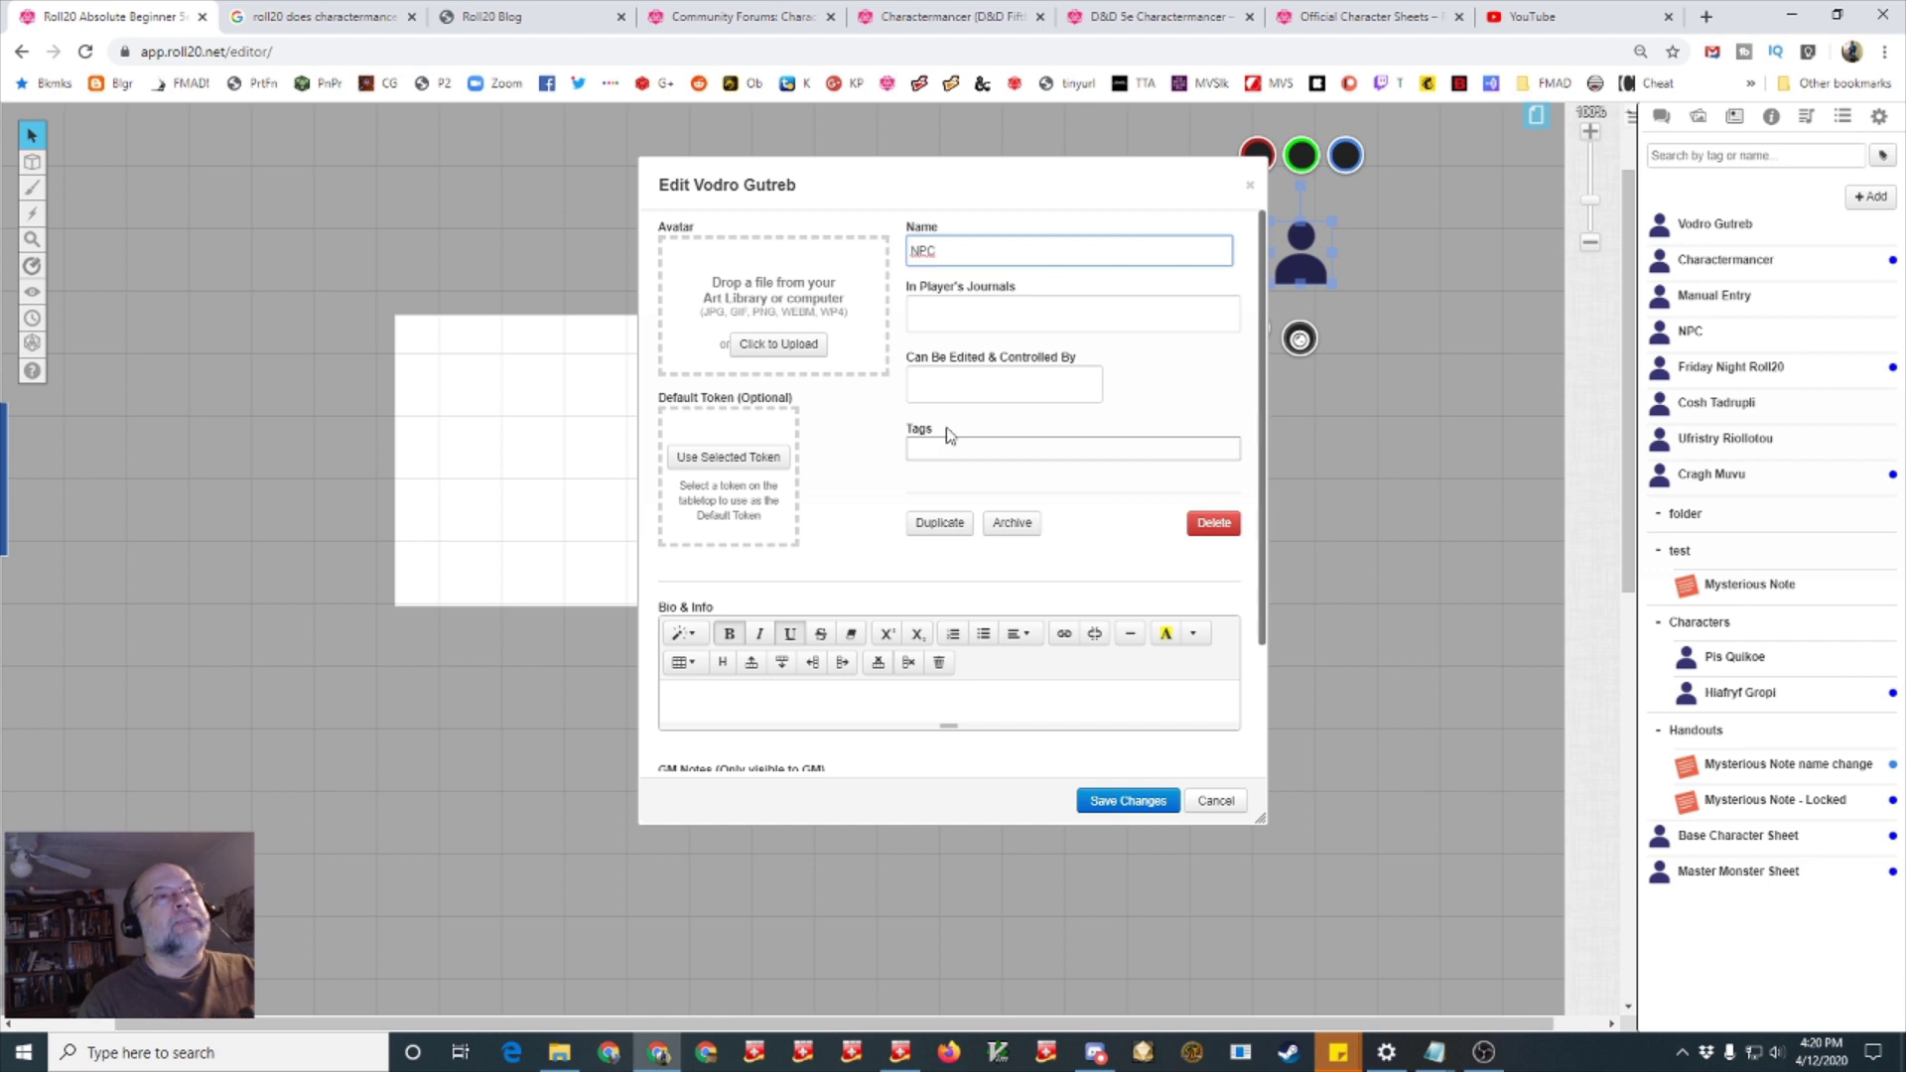
{"action": "left_click", "coordinate": [1127, 801]}
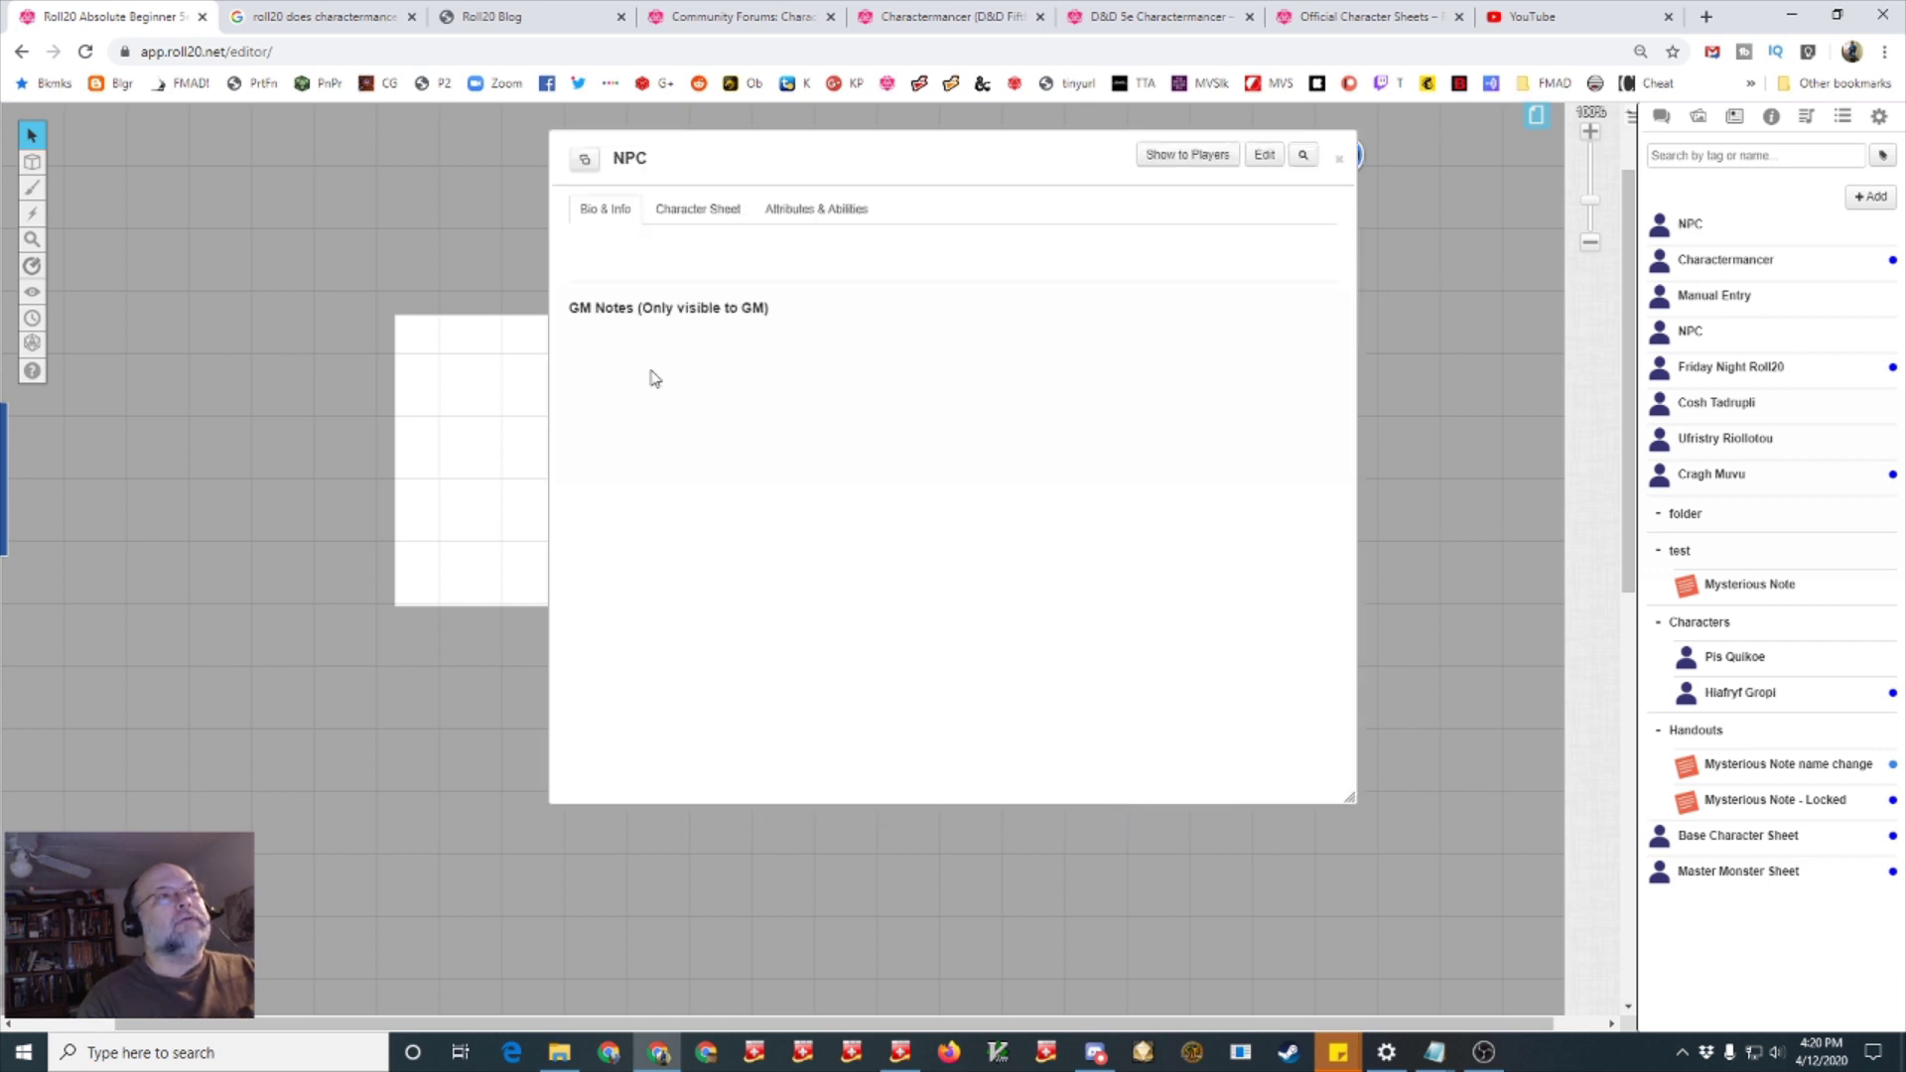
{"action": "left_click", "coordinate": [700, 206]}
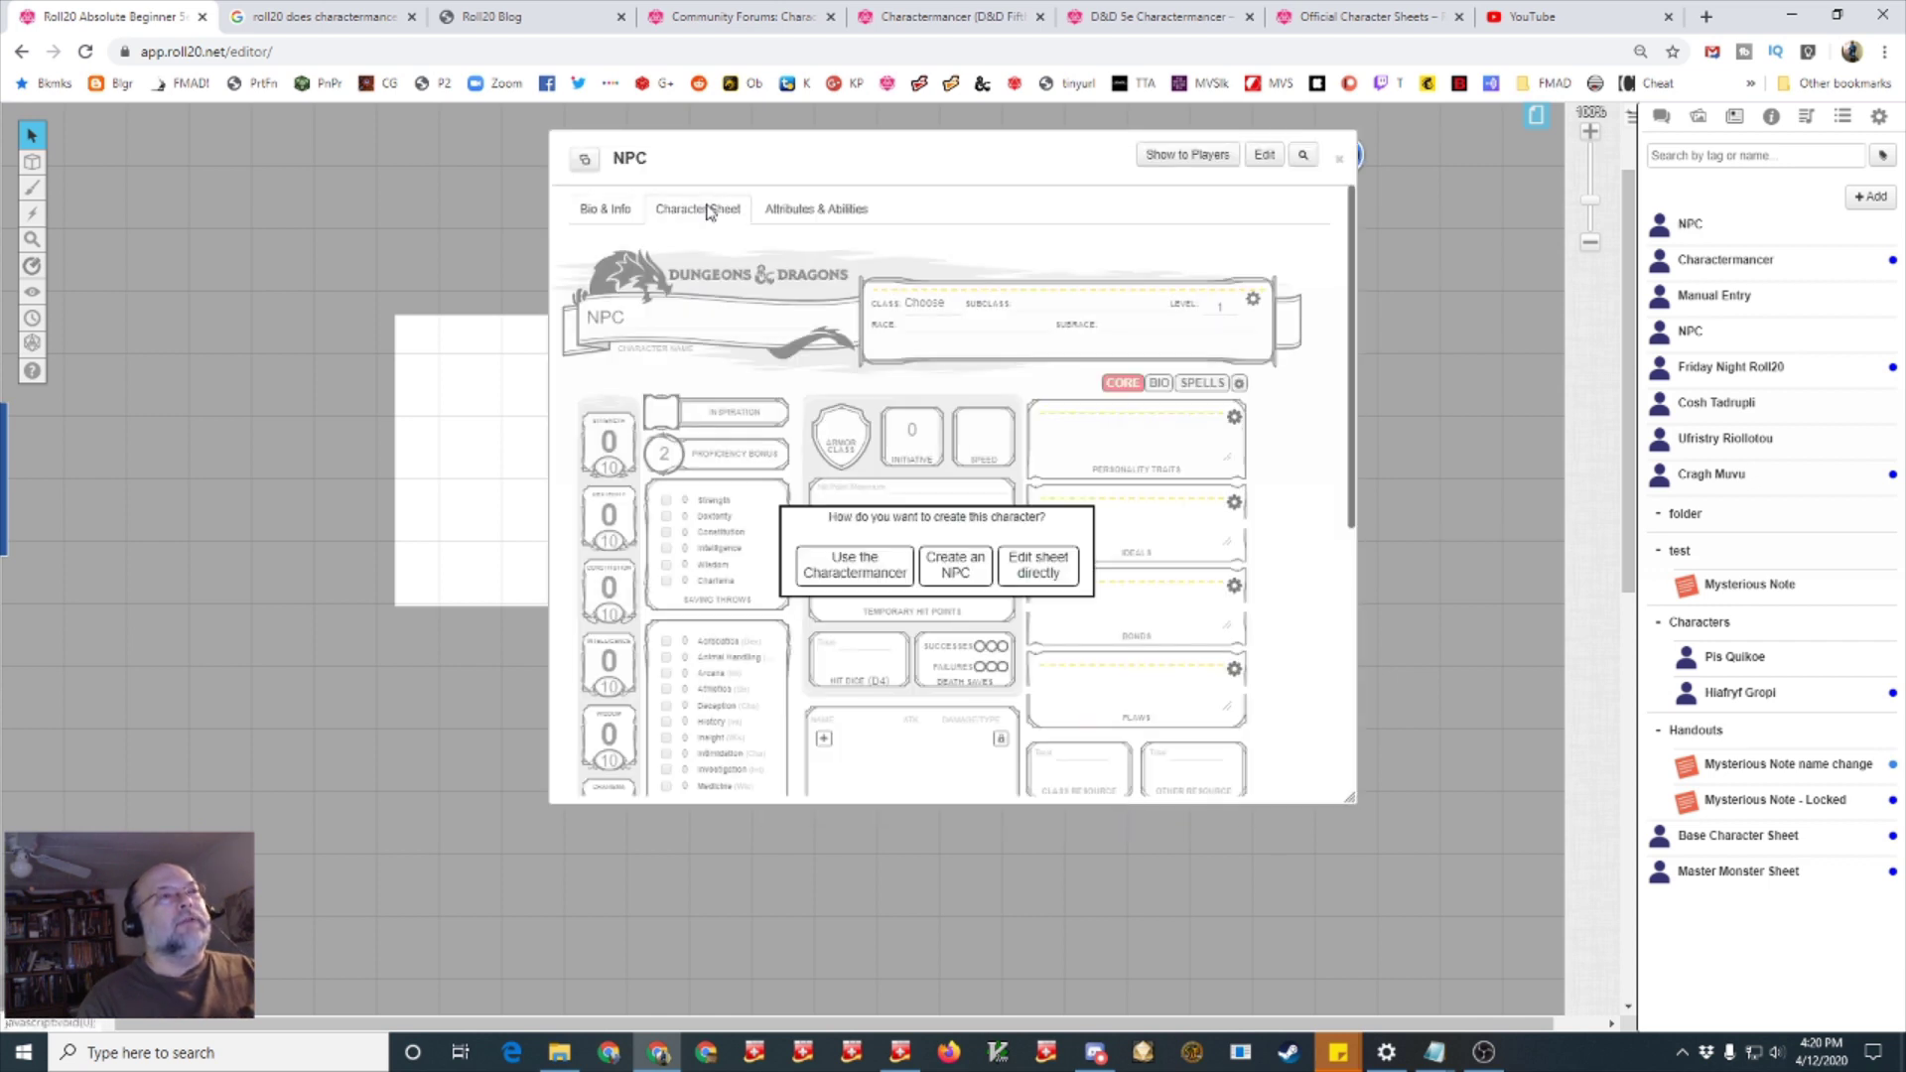
{"action": "left_click", "coordinate": [961, 572]}
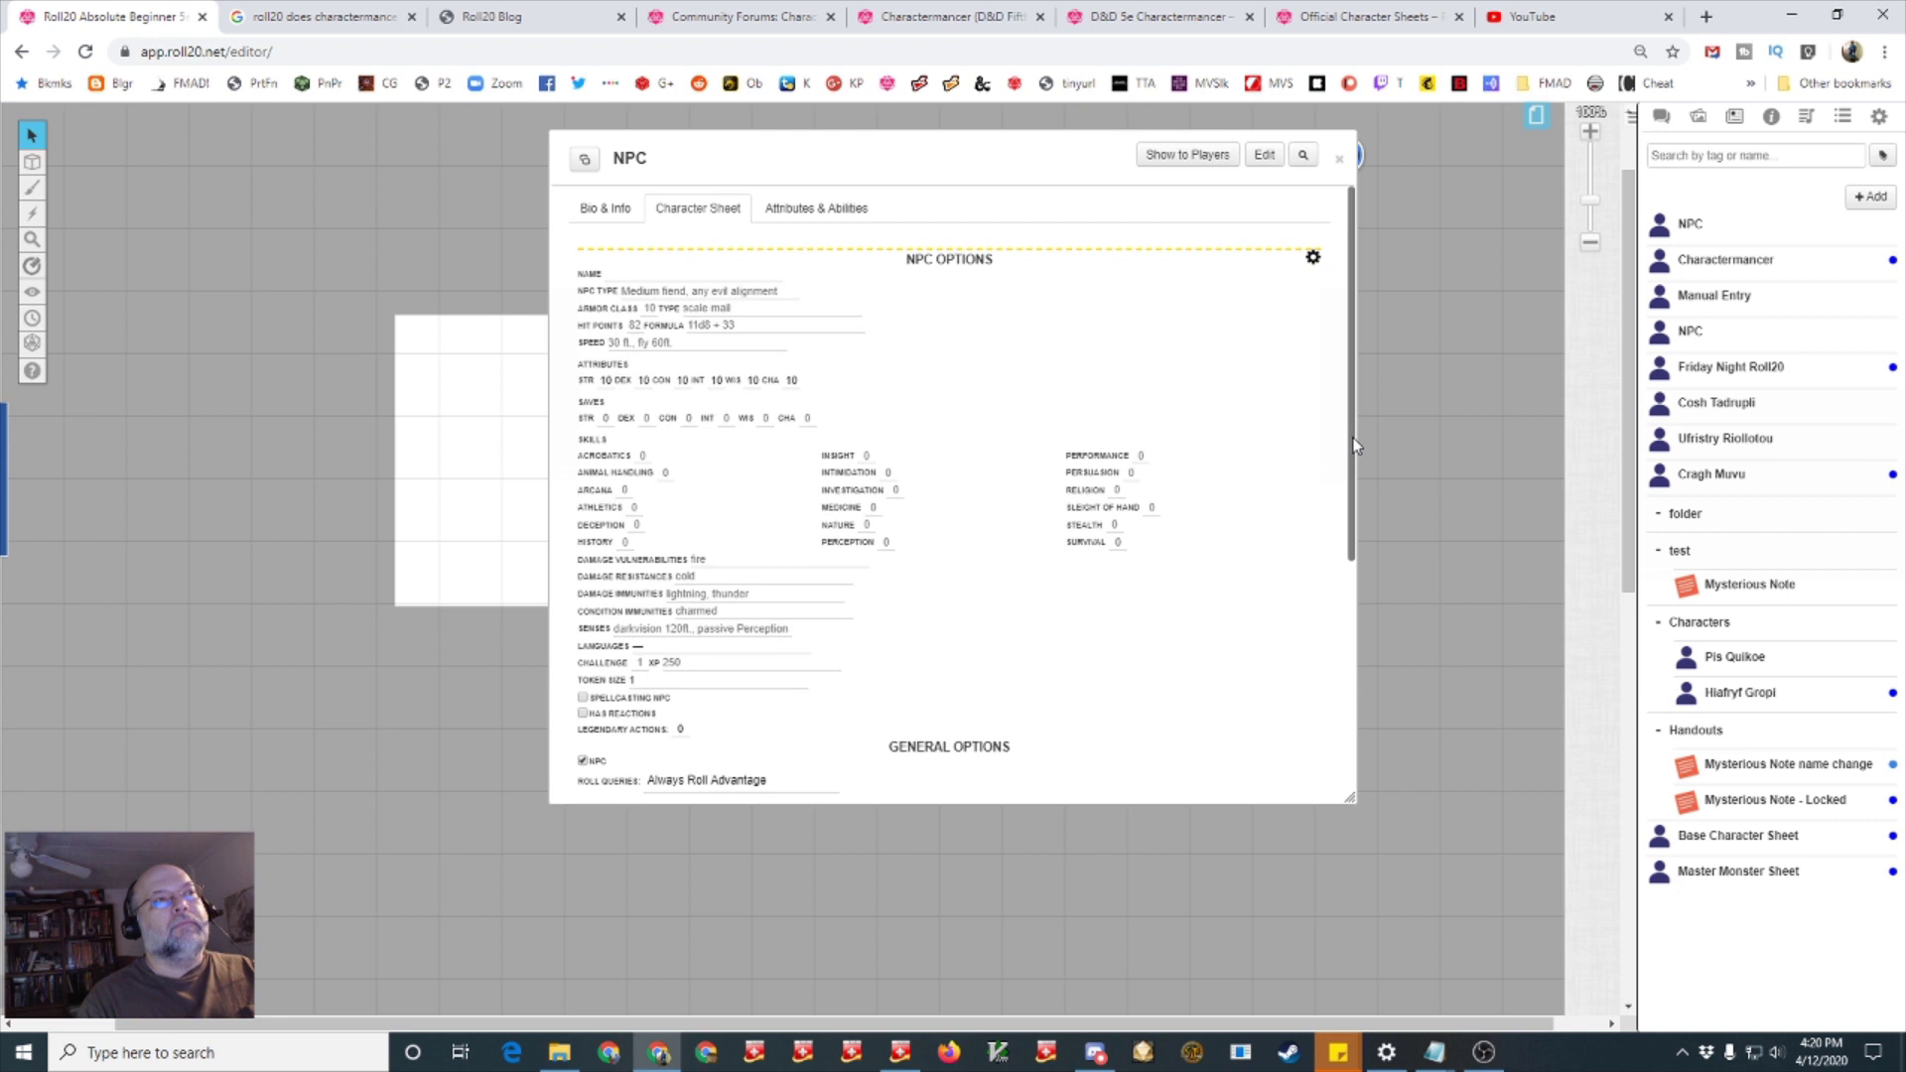
Add an action named "Awesome Attack" to the NPC sheet and enable its attack option
{"action": "left_click_drag", "start_coordinate": [1356, 446], "coordinate": [1358, 726]}
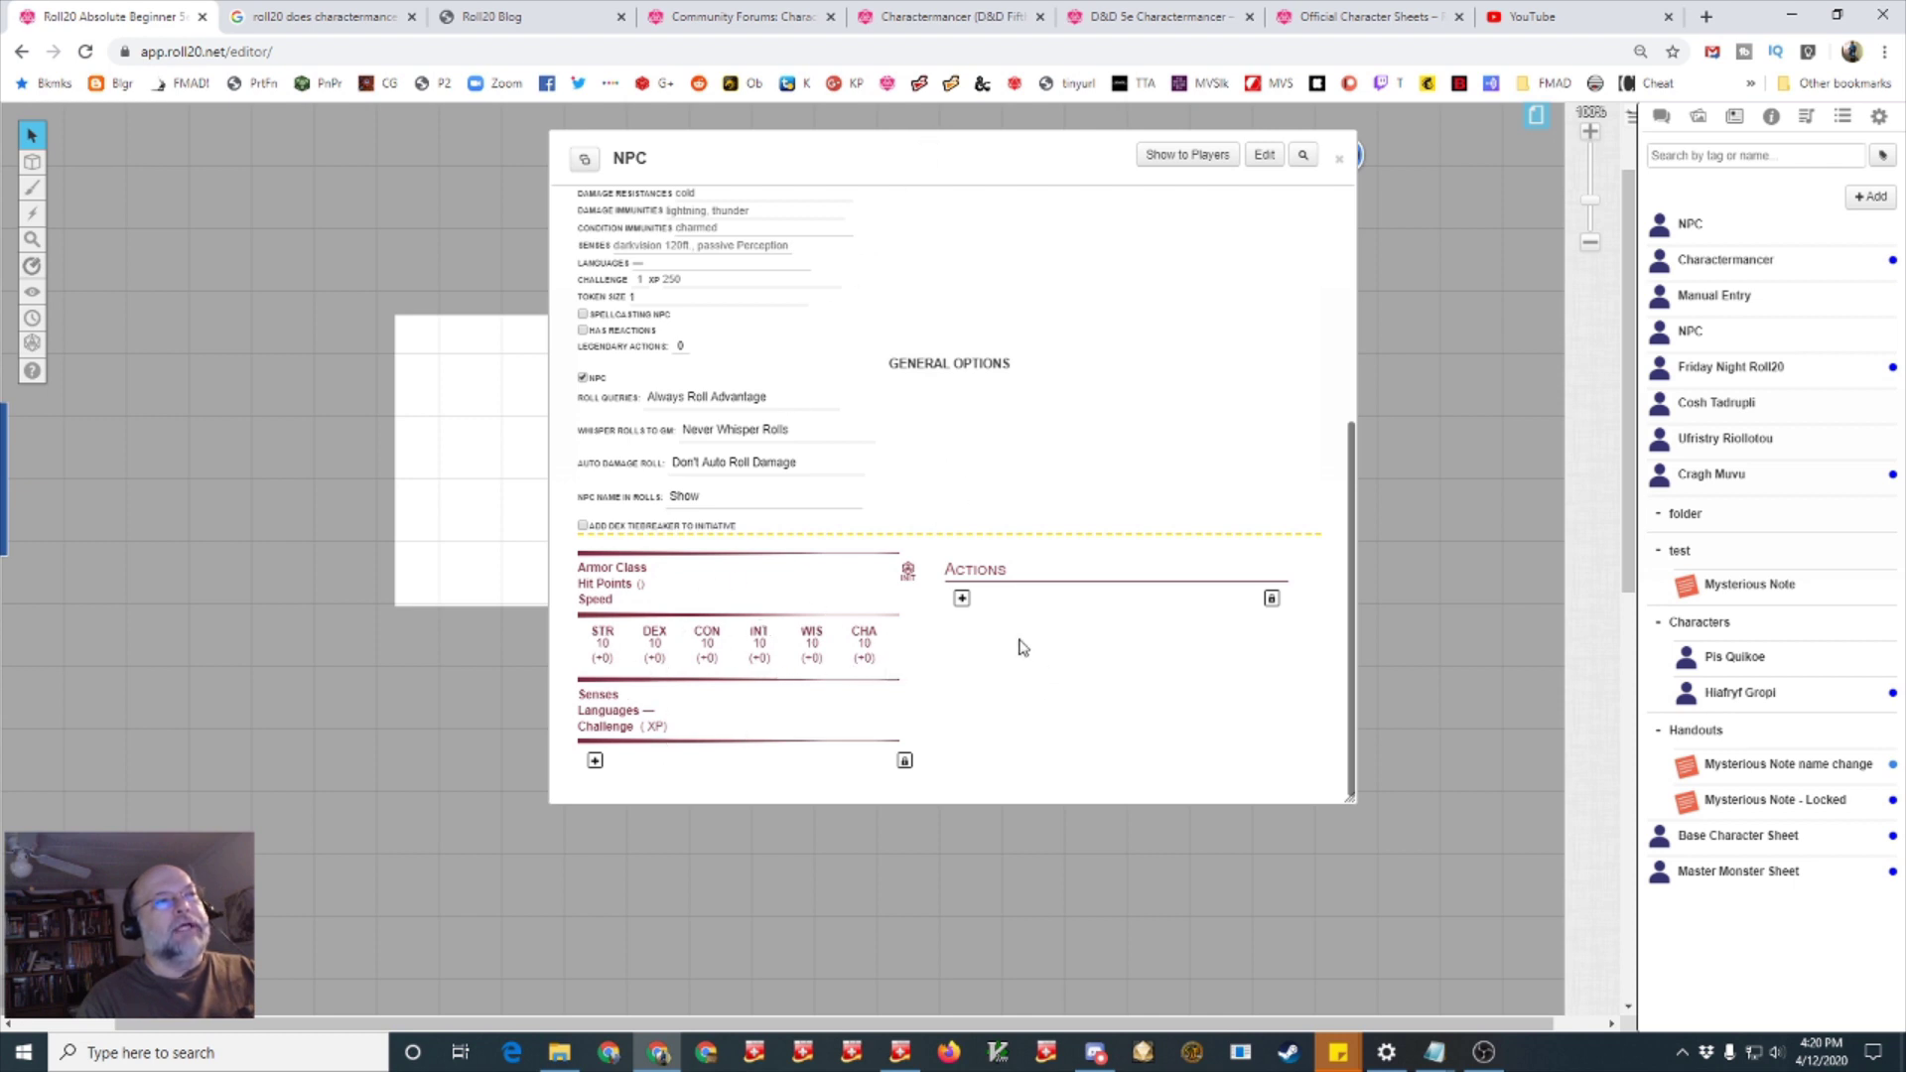
{"action": "left_click", "coordinate": [963, 599]}
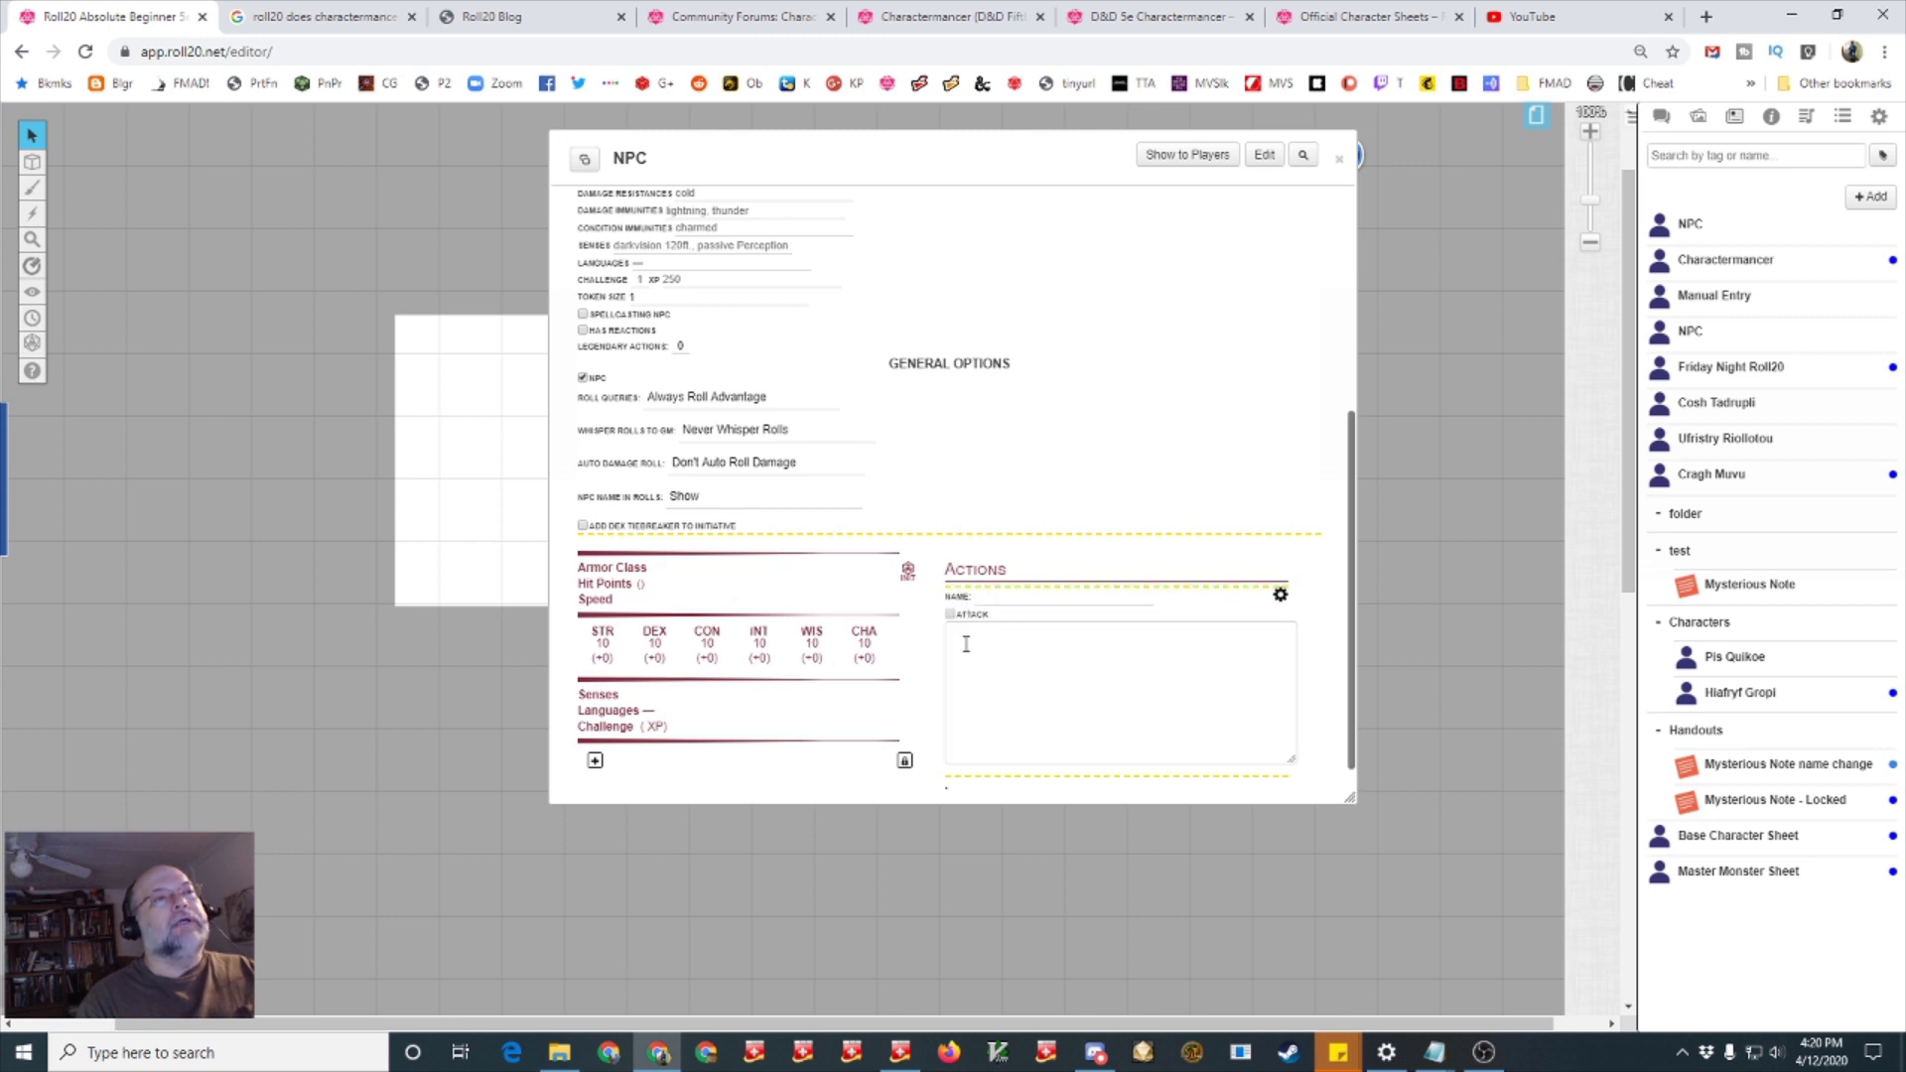
{"action": "left_click", "coordinate": [998, 599]}
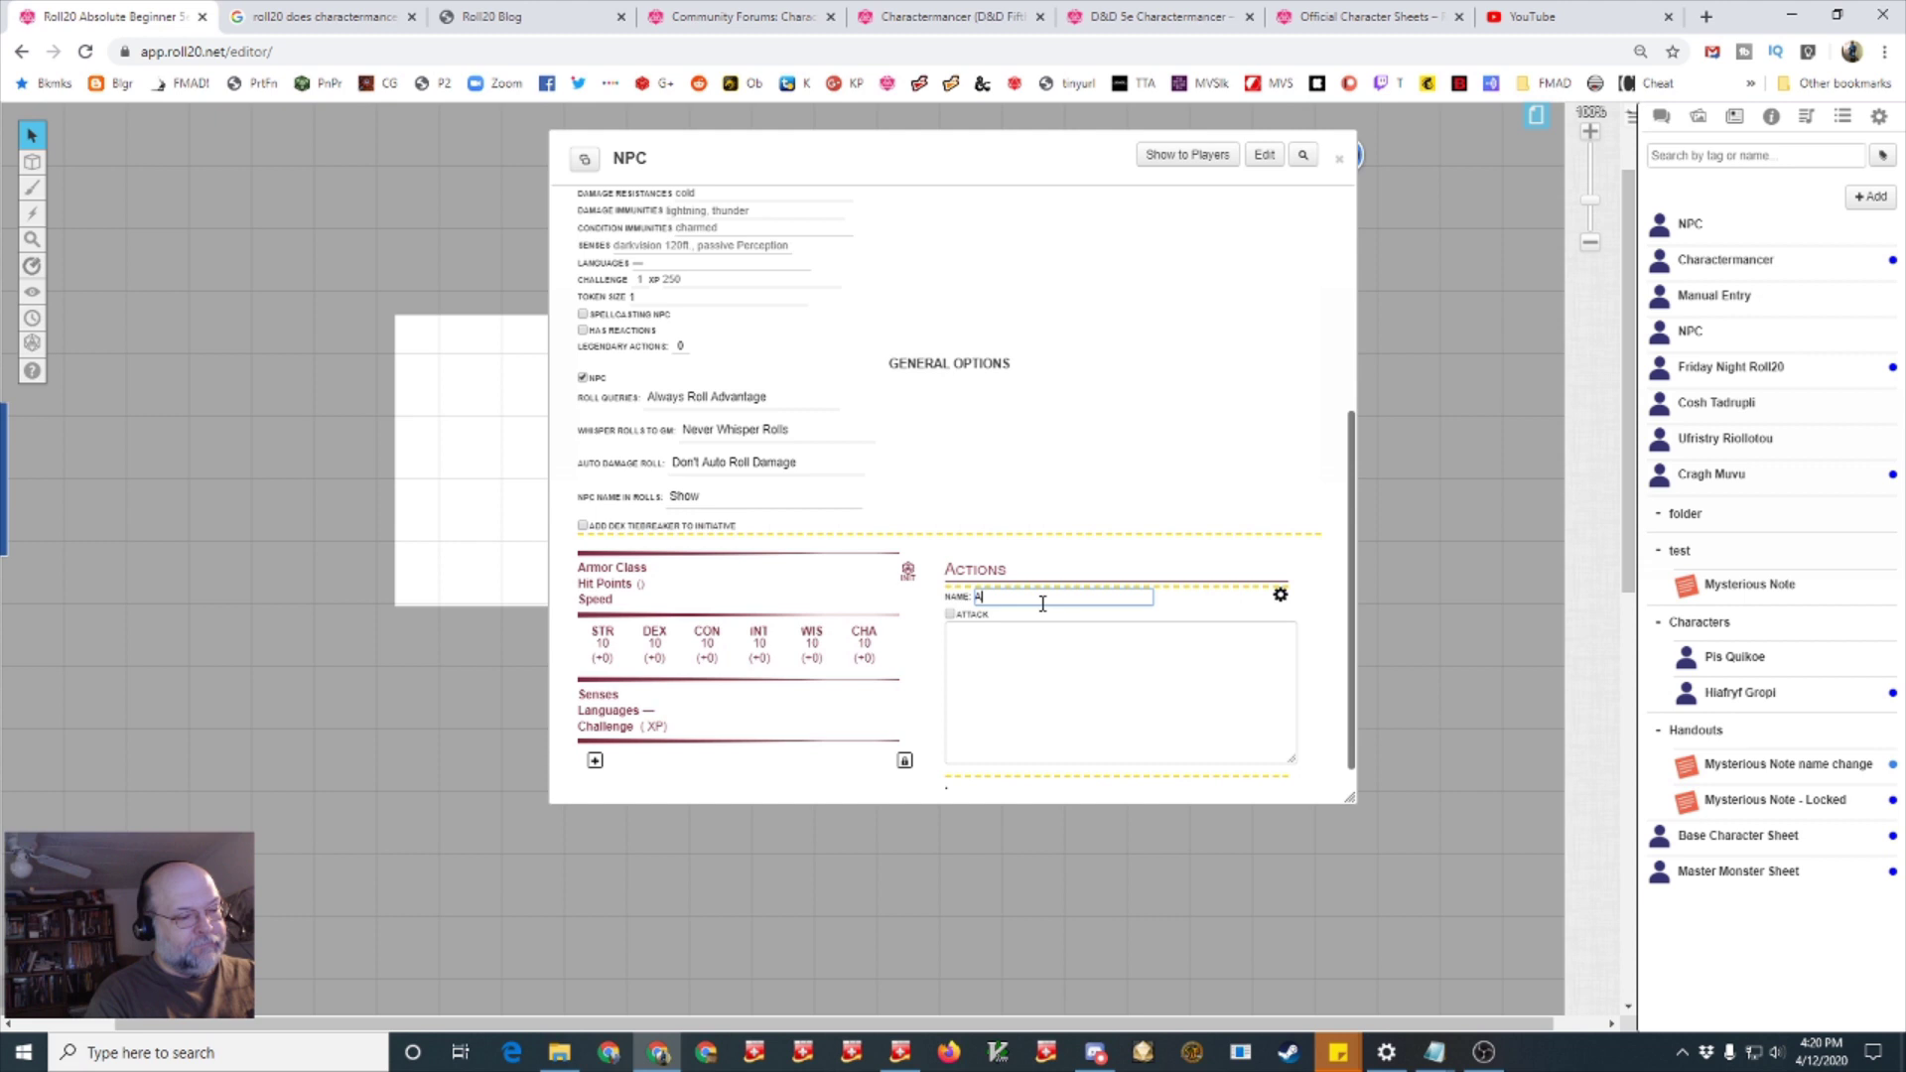
{"action": "type", "text": "Awaesome Attack"}
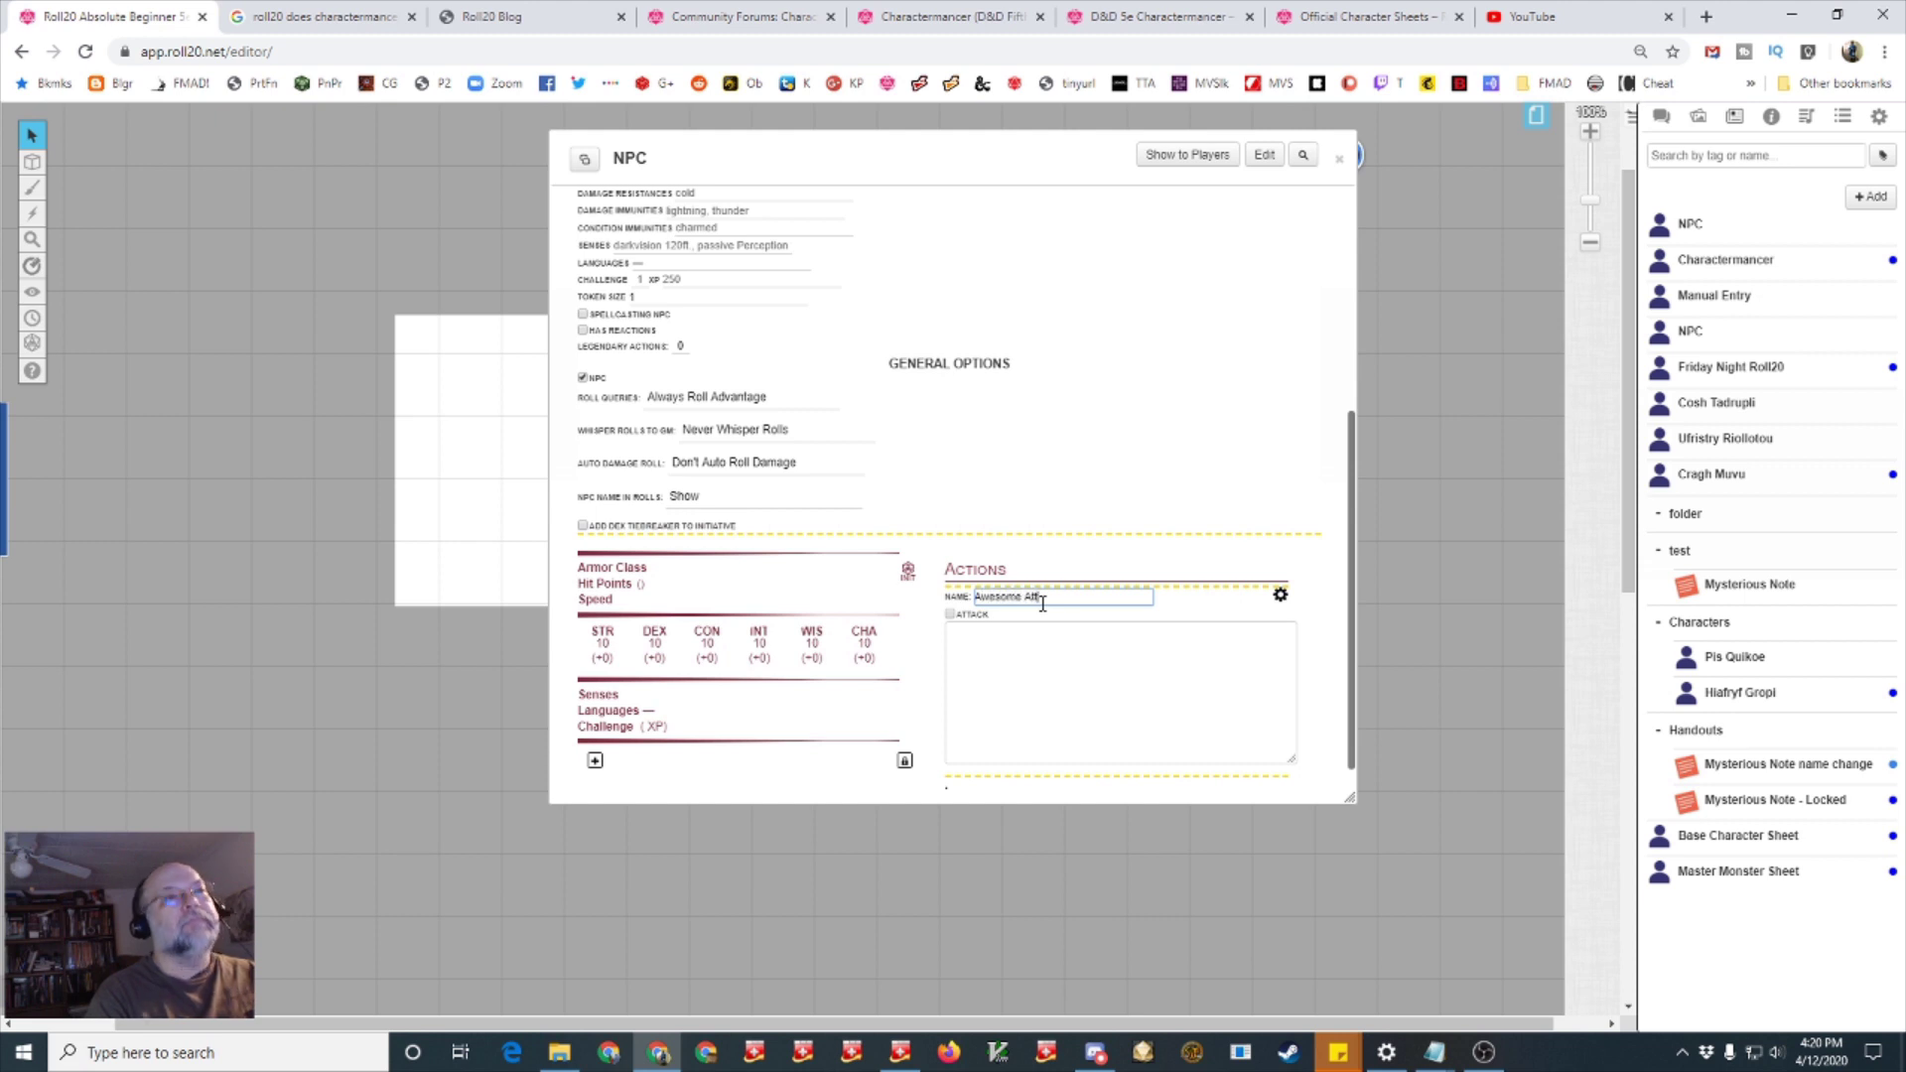
{"action": "left_click", "coordinate": [949, 614]}
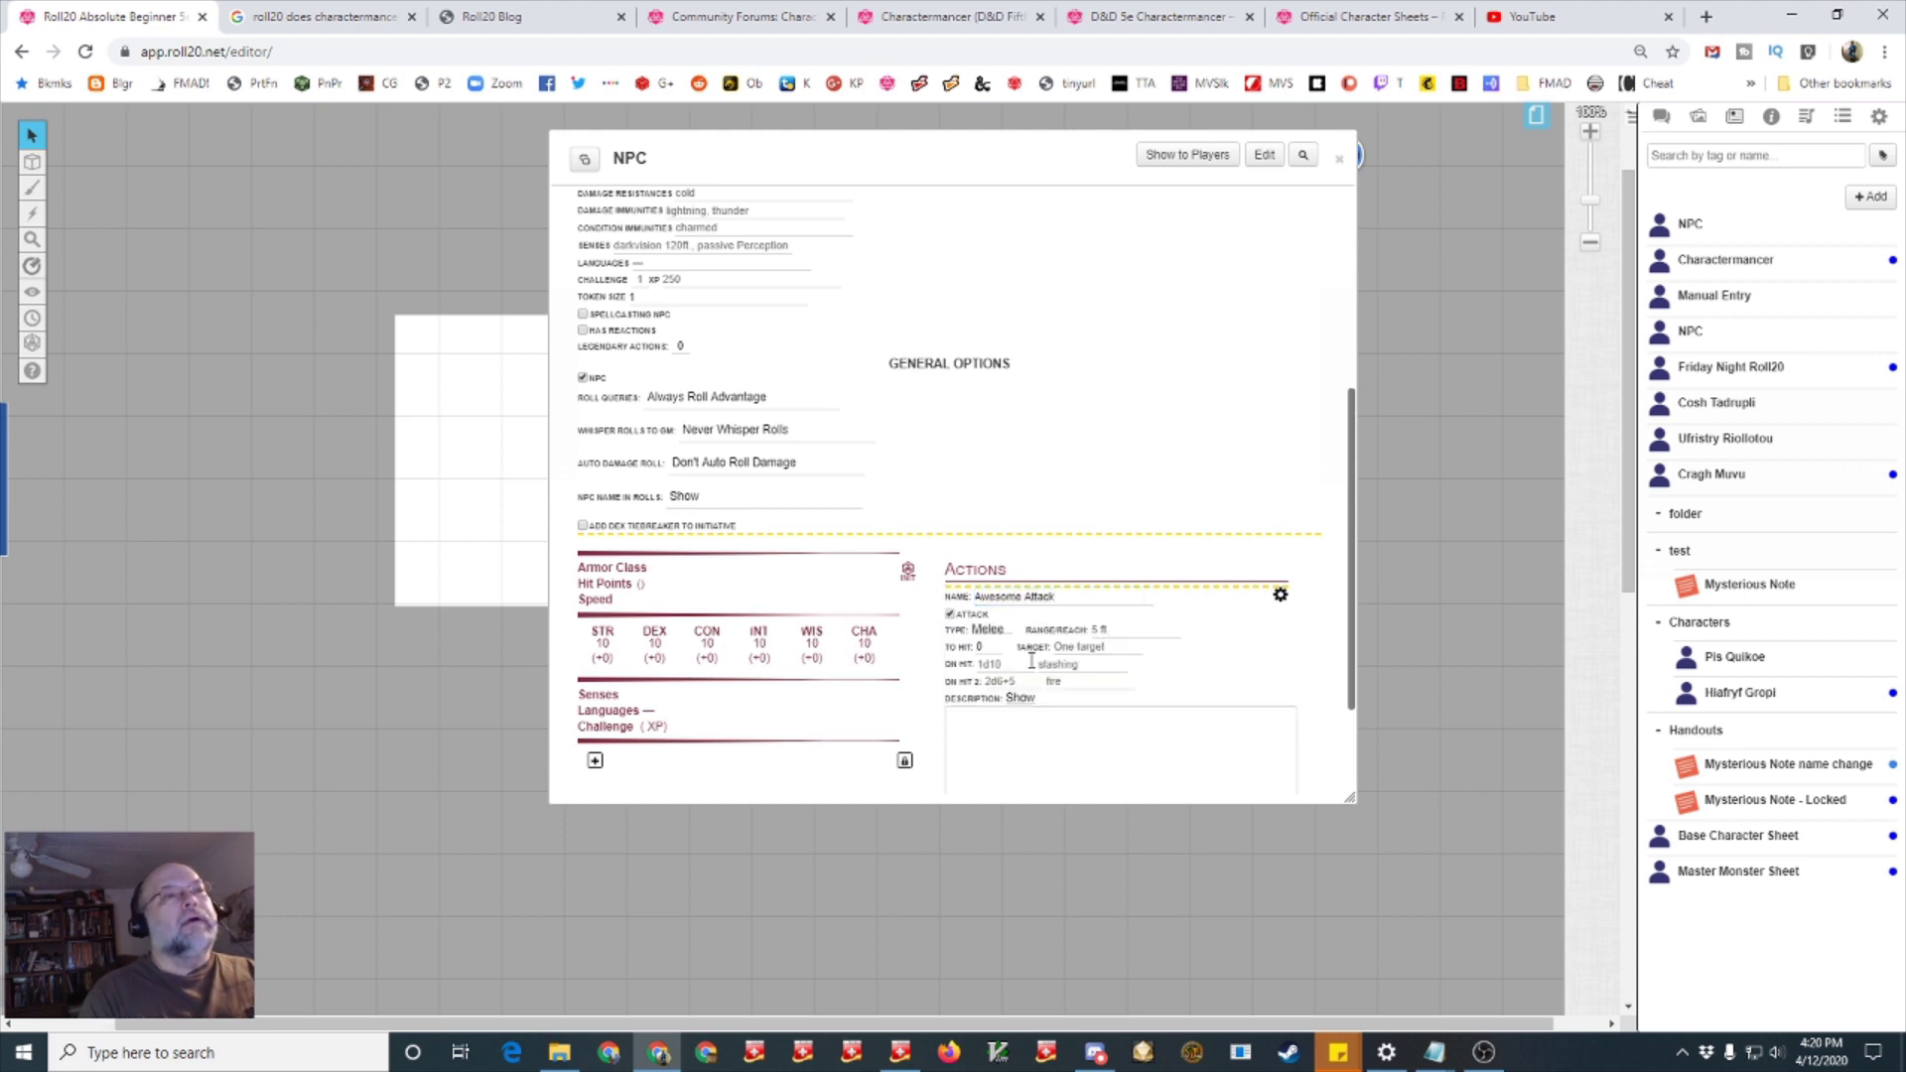
{"action": "left_click", "coordinate": [1084, 743]}
{"action": "scroll", "coordinate": [1083, 742], "scroll_direction": "down", "scroll_amount": 1}
{"action": "scroll", "coordinate": [1083, 743], "scroll_direction": "down", "scroll_amount": 1}
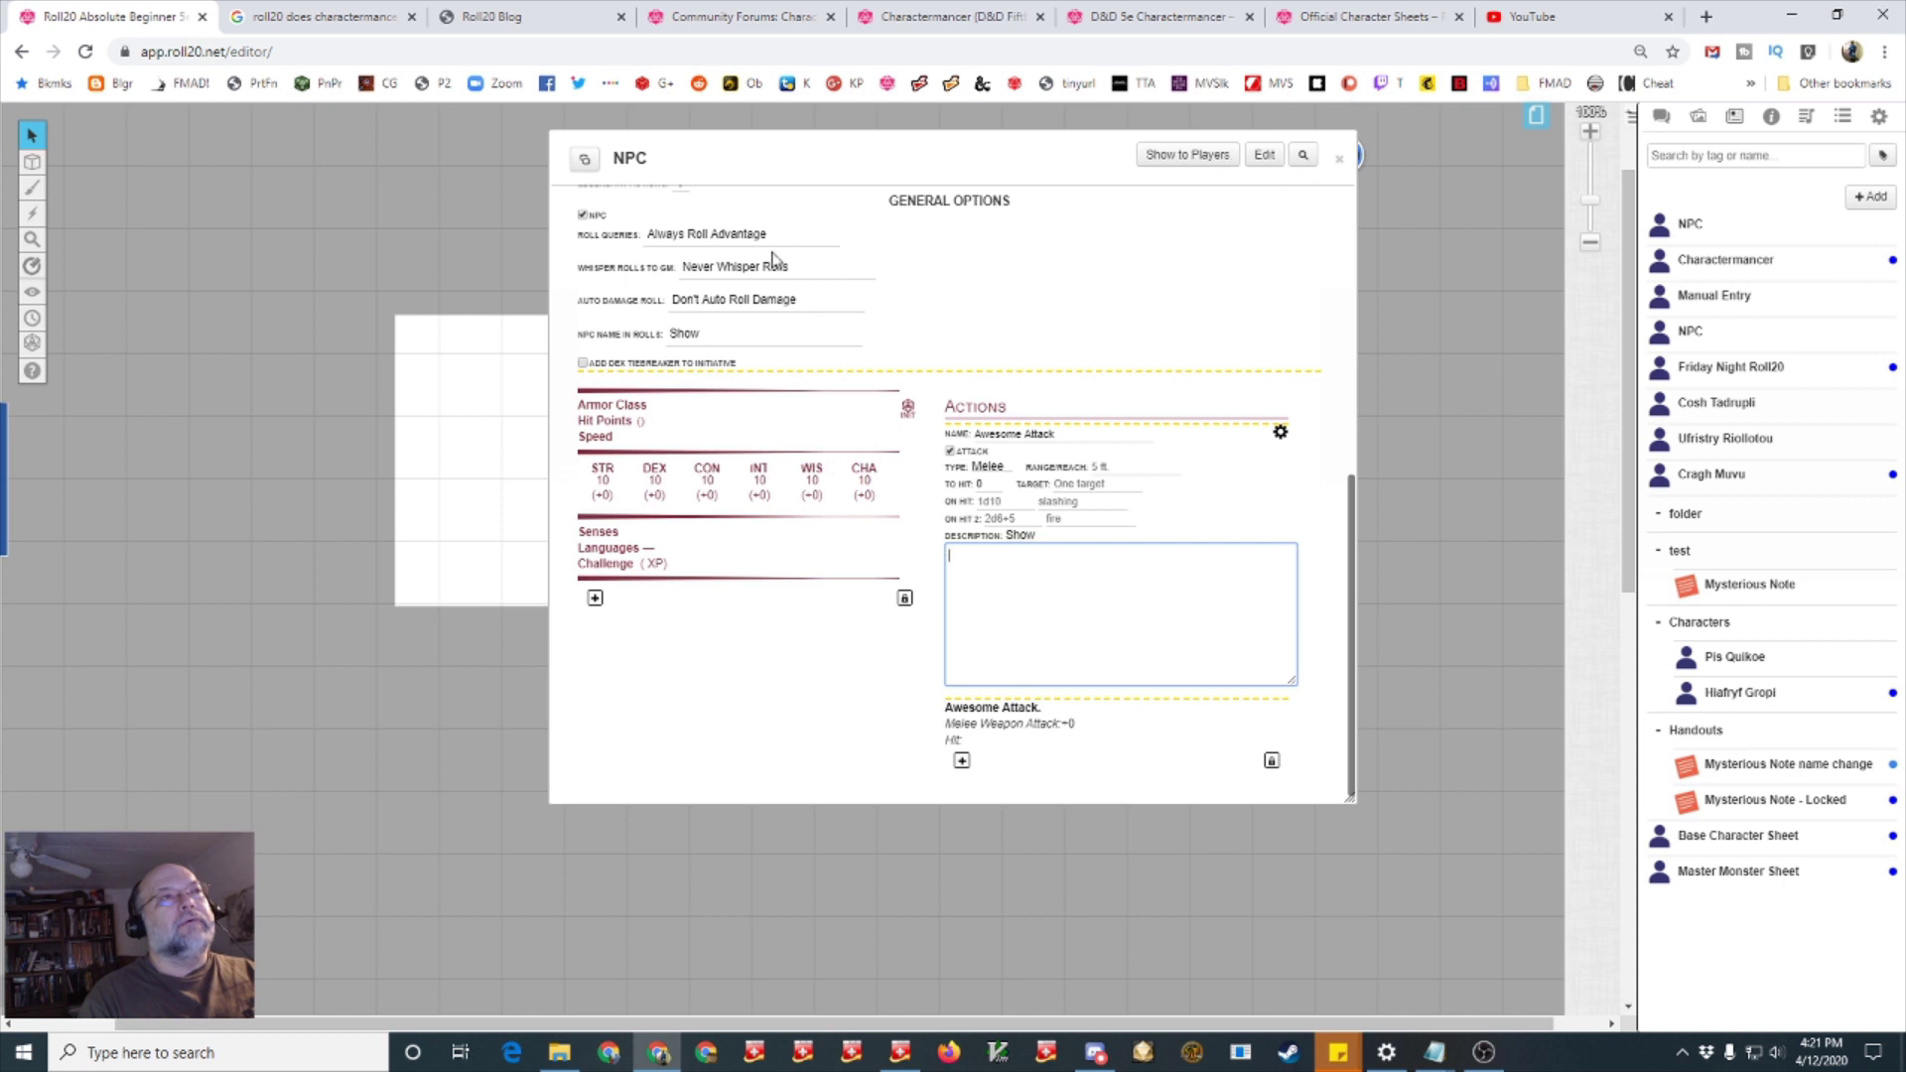
Close and reopen the newest NPC's character sheet, switch off its NPC options editing view, and close the sheet
{"action": "left_click_drag", "start_coordinate": [1354, 533], "coordinate": [1327, 231]}
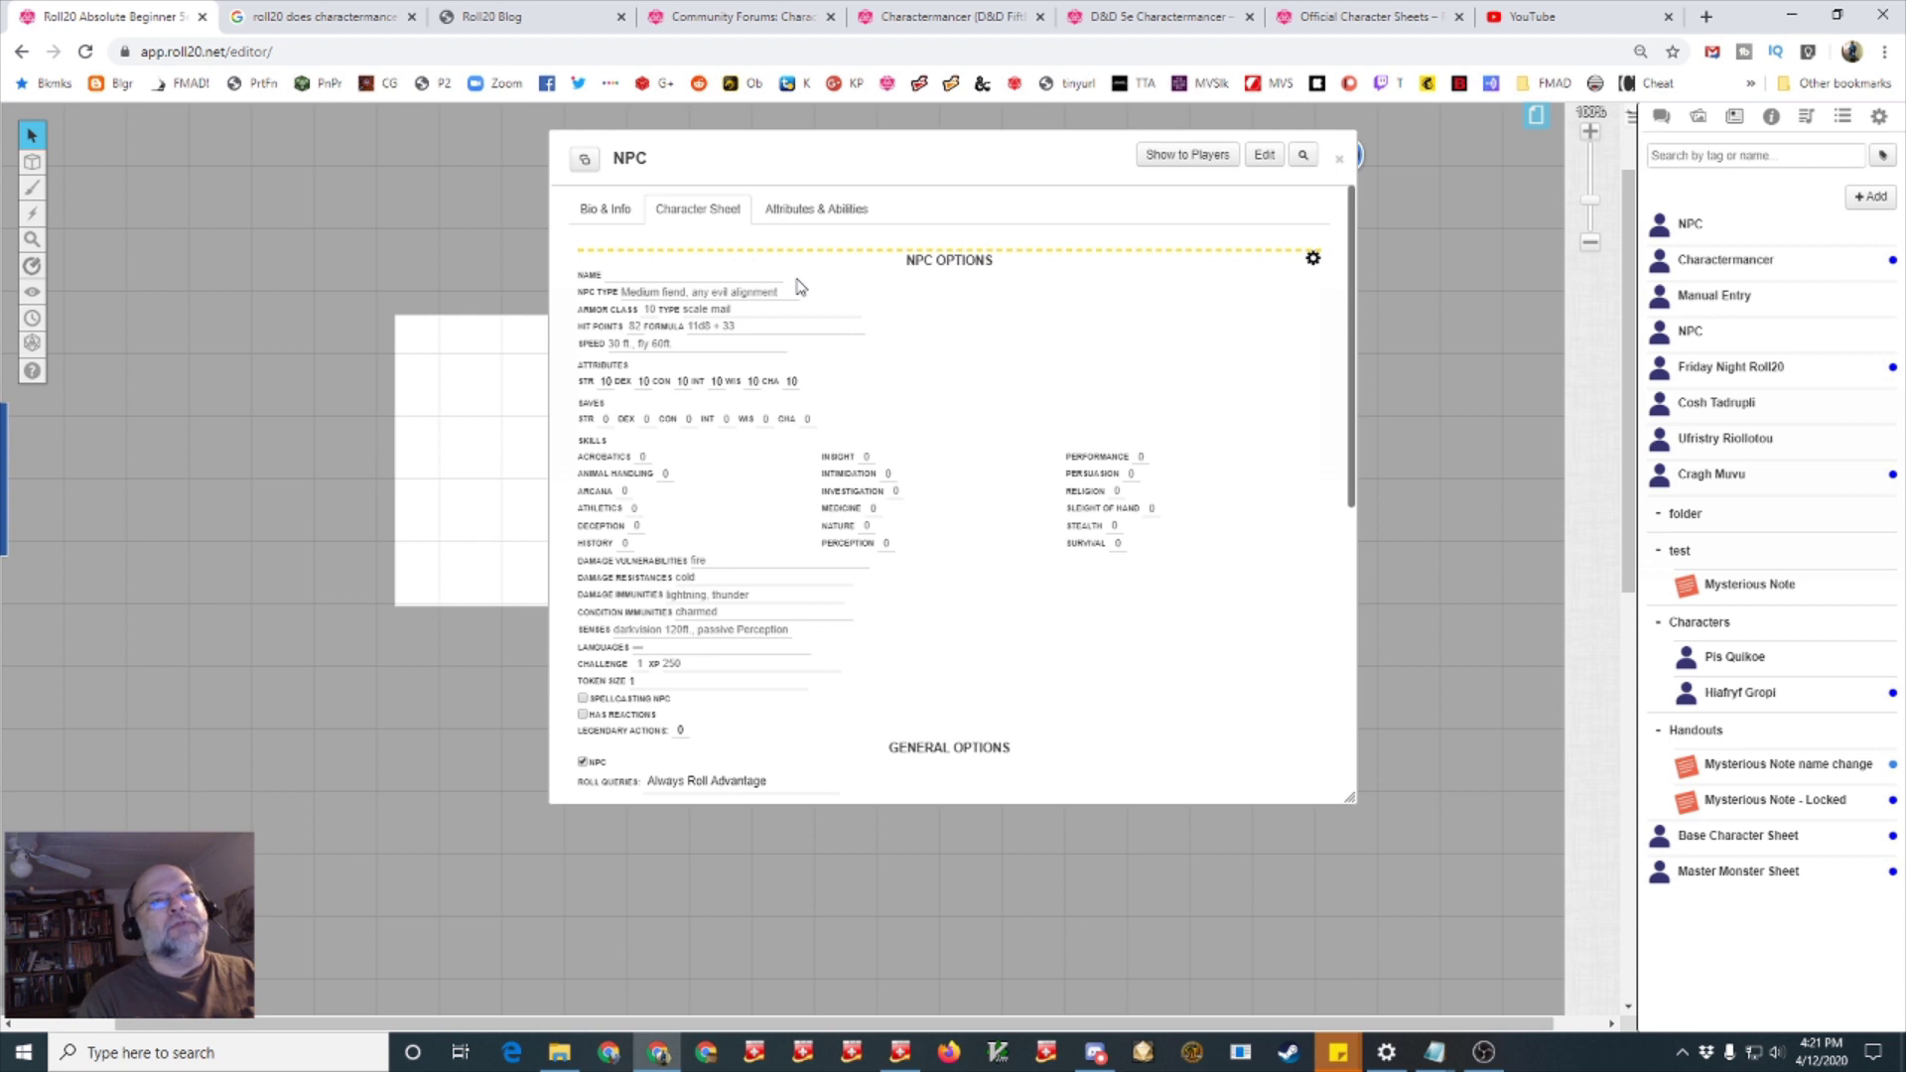
{"action": "left_click", "coordinate": [1340, 164]}
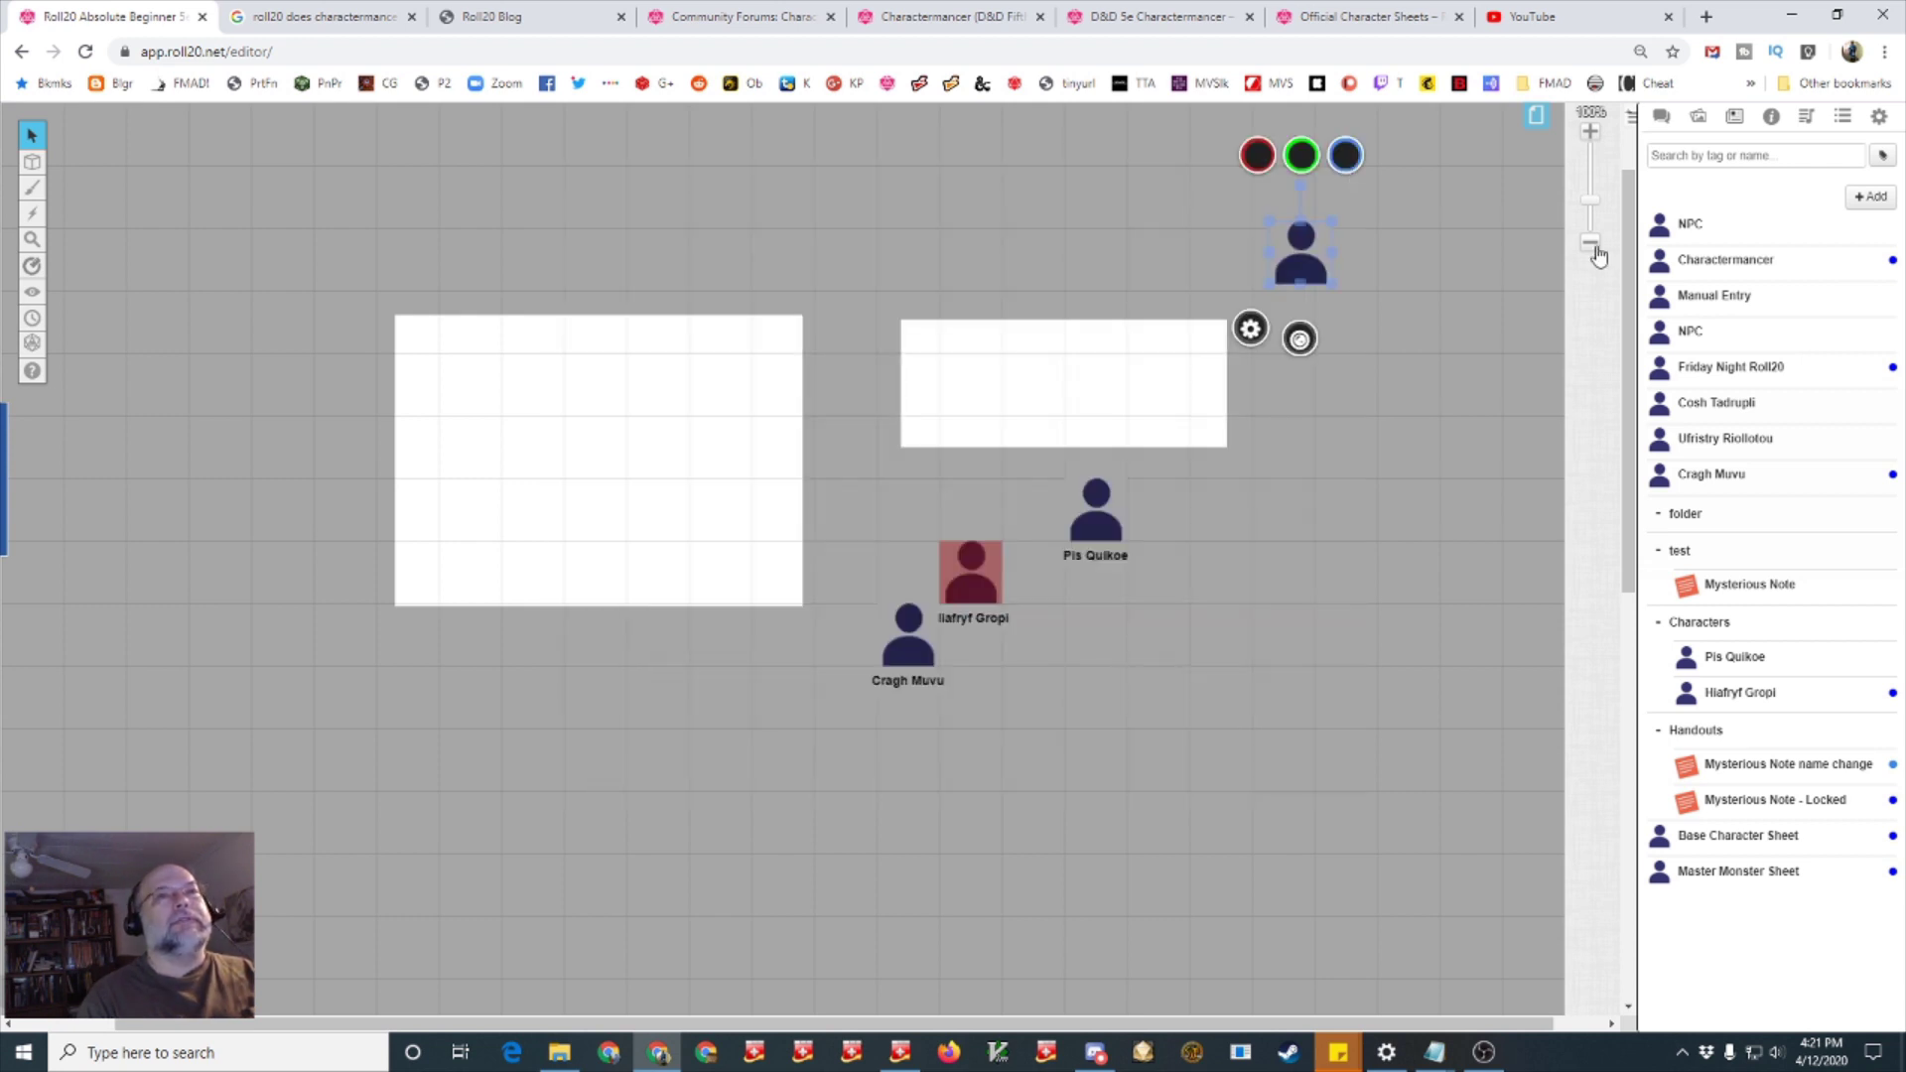
{"action": "left_click", "coordinate": [1699, 223]}
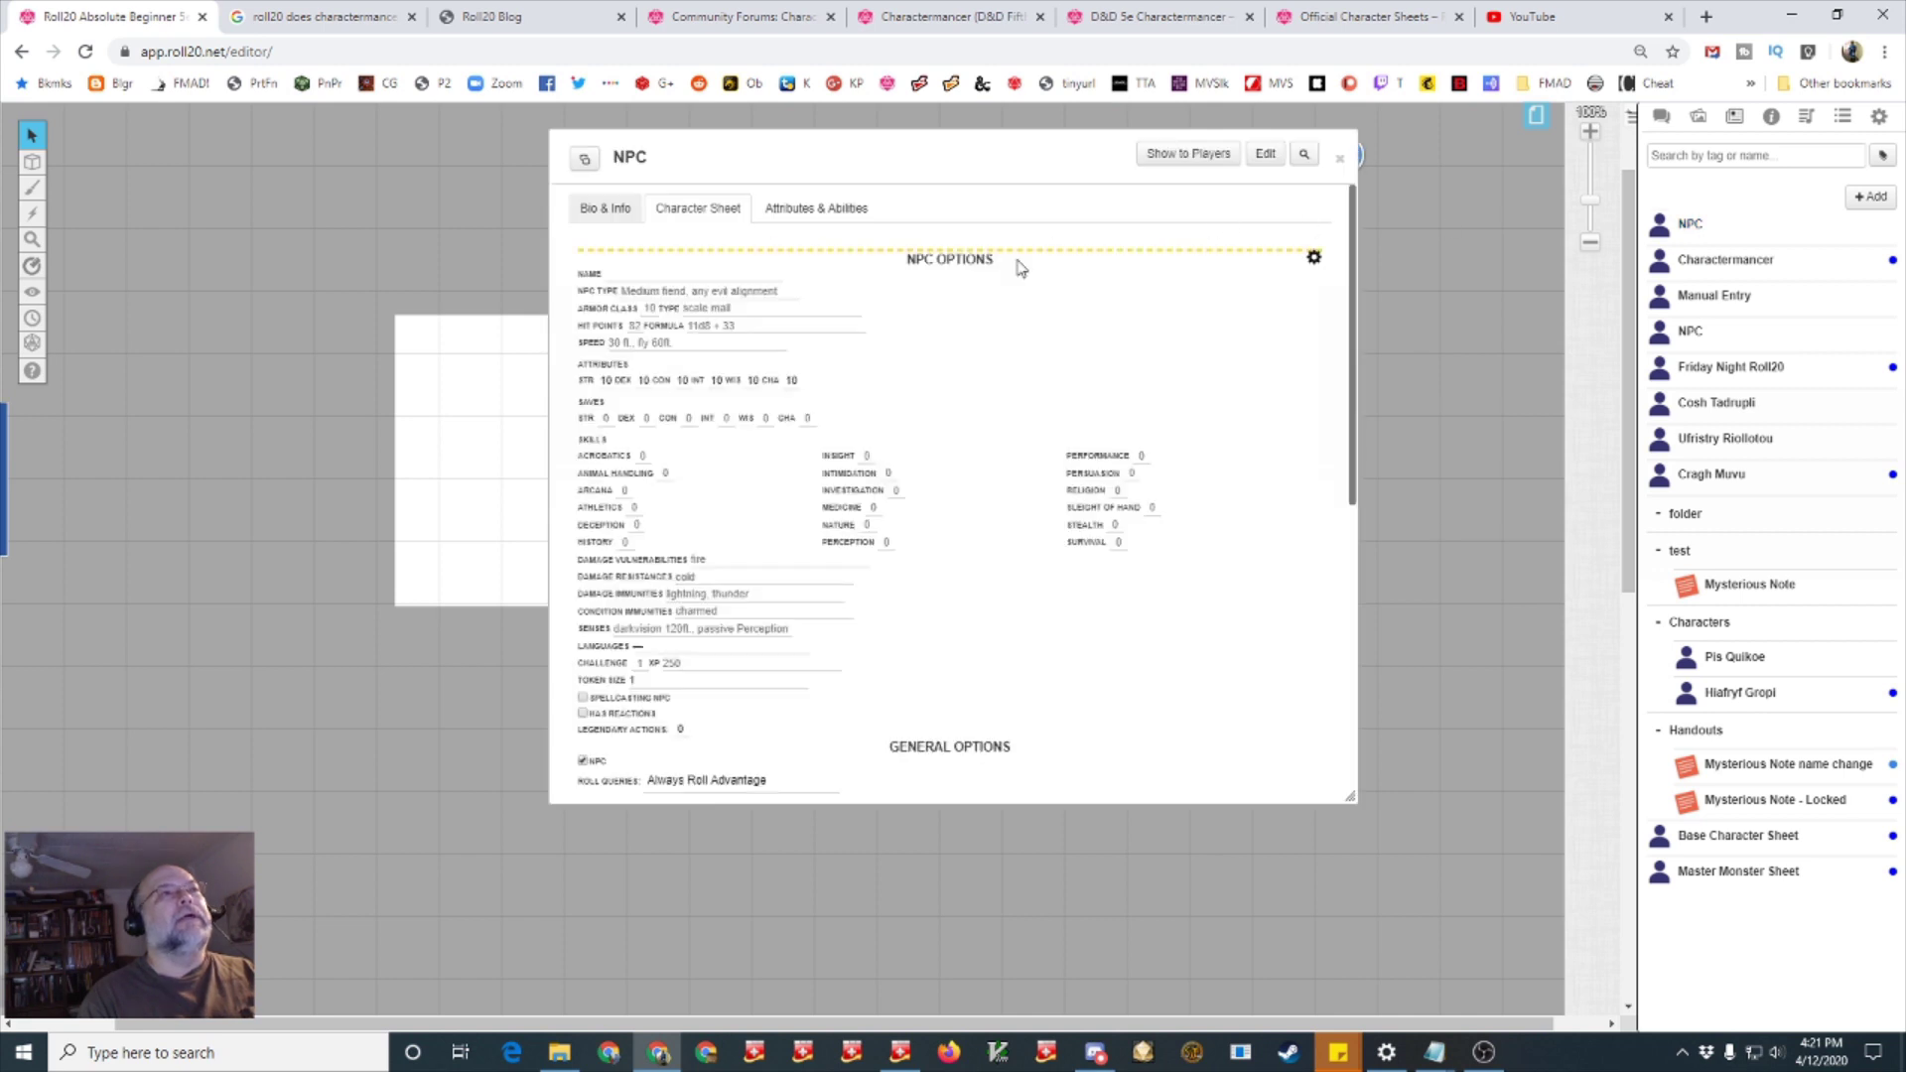
{"action": "mouse_move", "coordinate": [1351, 301]}
{"action": "left_mouse_down"}
{"action": "mouse_move", "coordinate": [1346, 641]}
{"action": "mouse_move", "coordinate": [1348, 301]}
{"action": "left_mouse_up"}
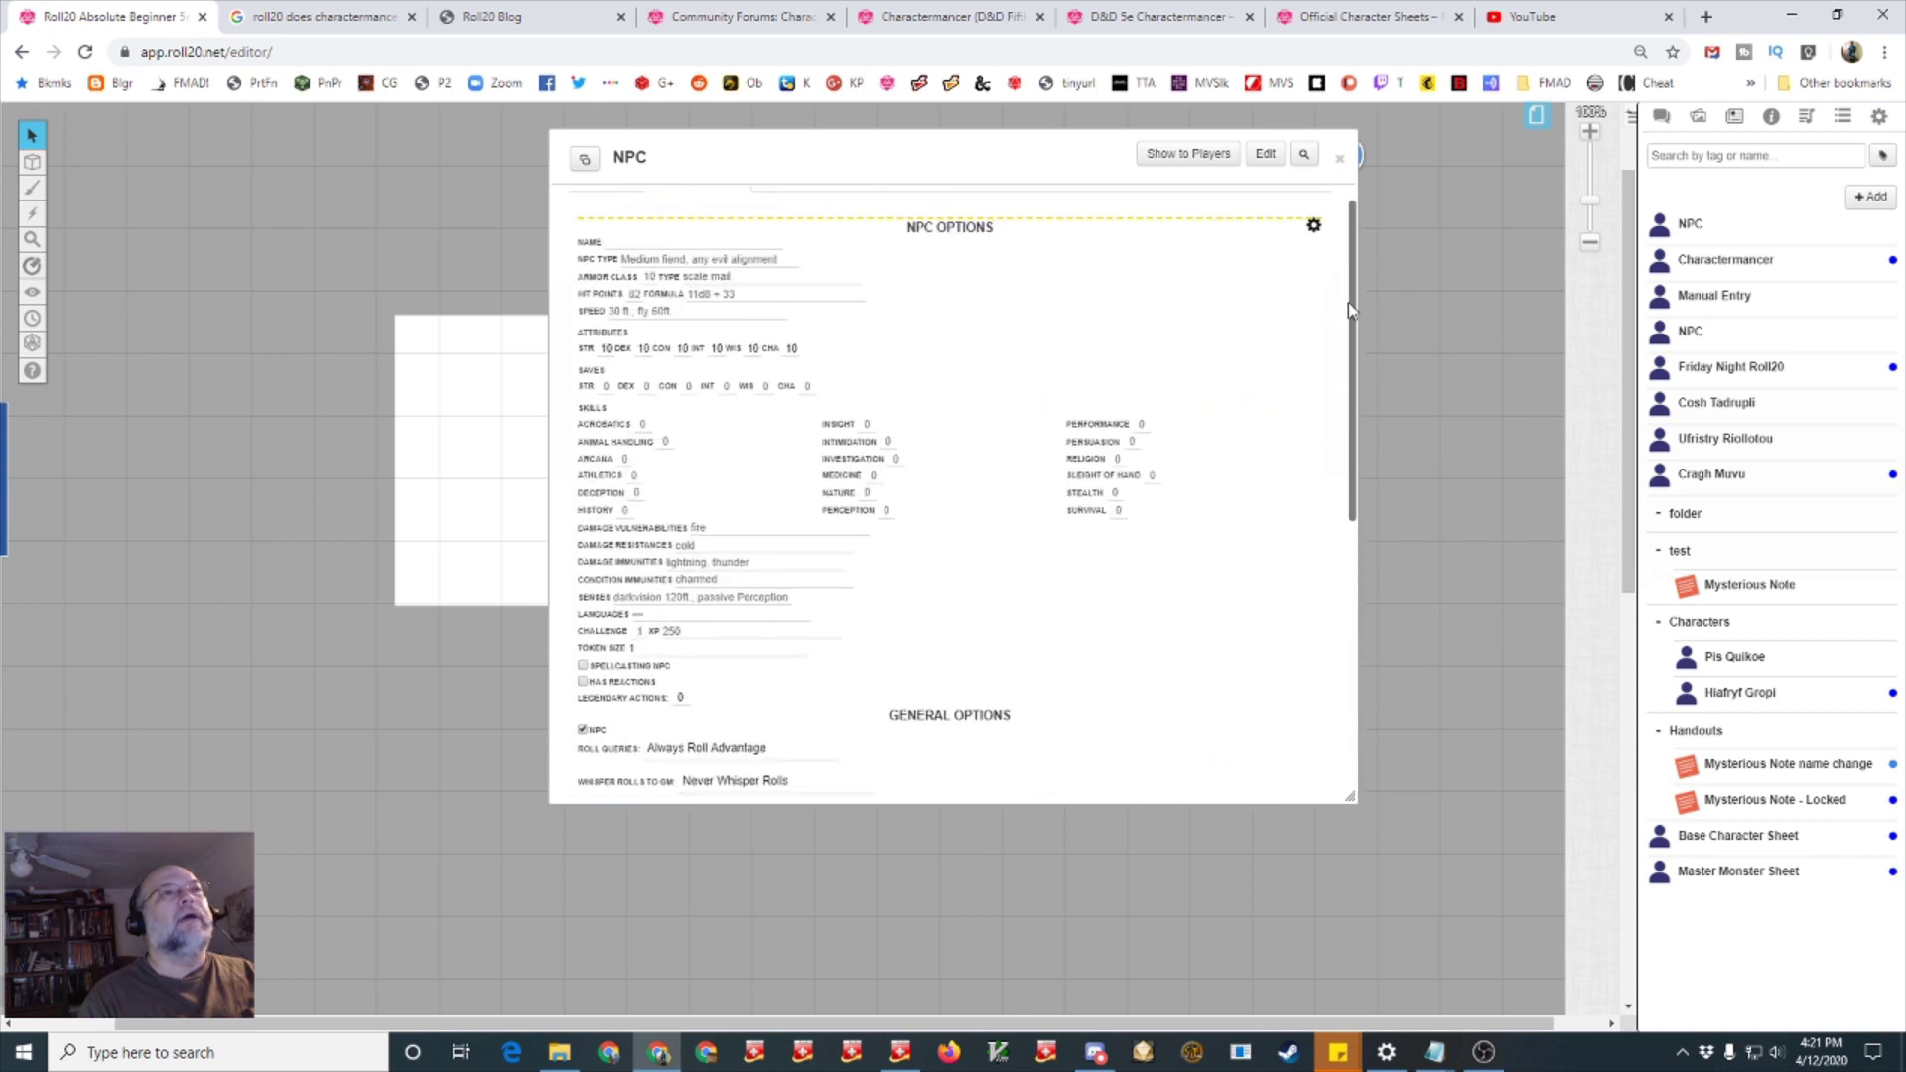
{"action": "left_click", "coordinate": [1315, 232]}
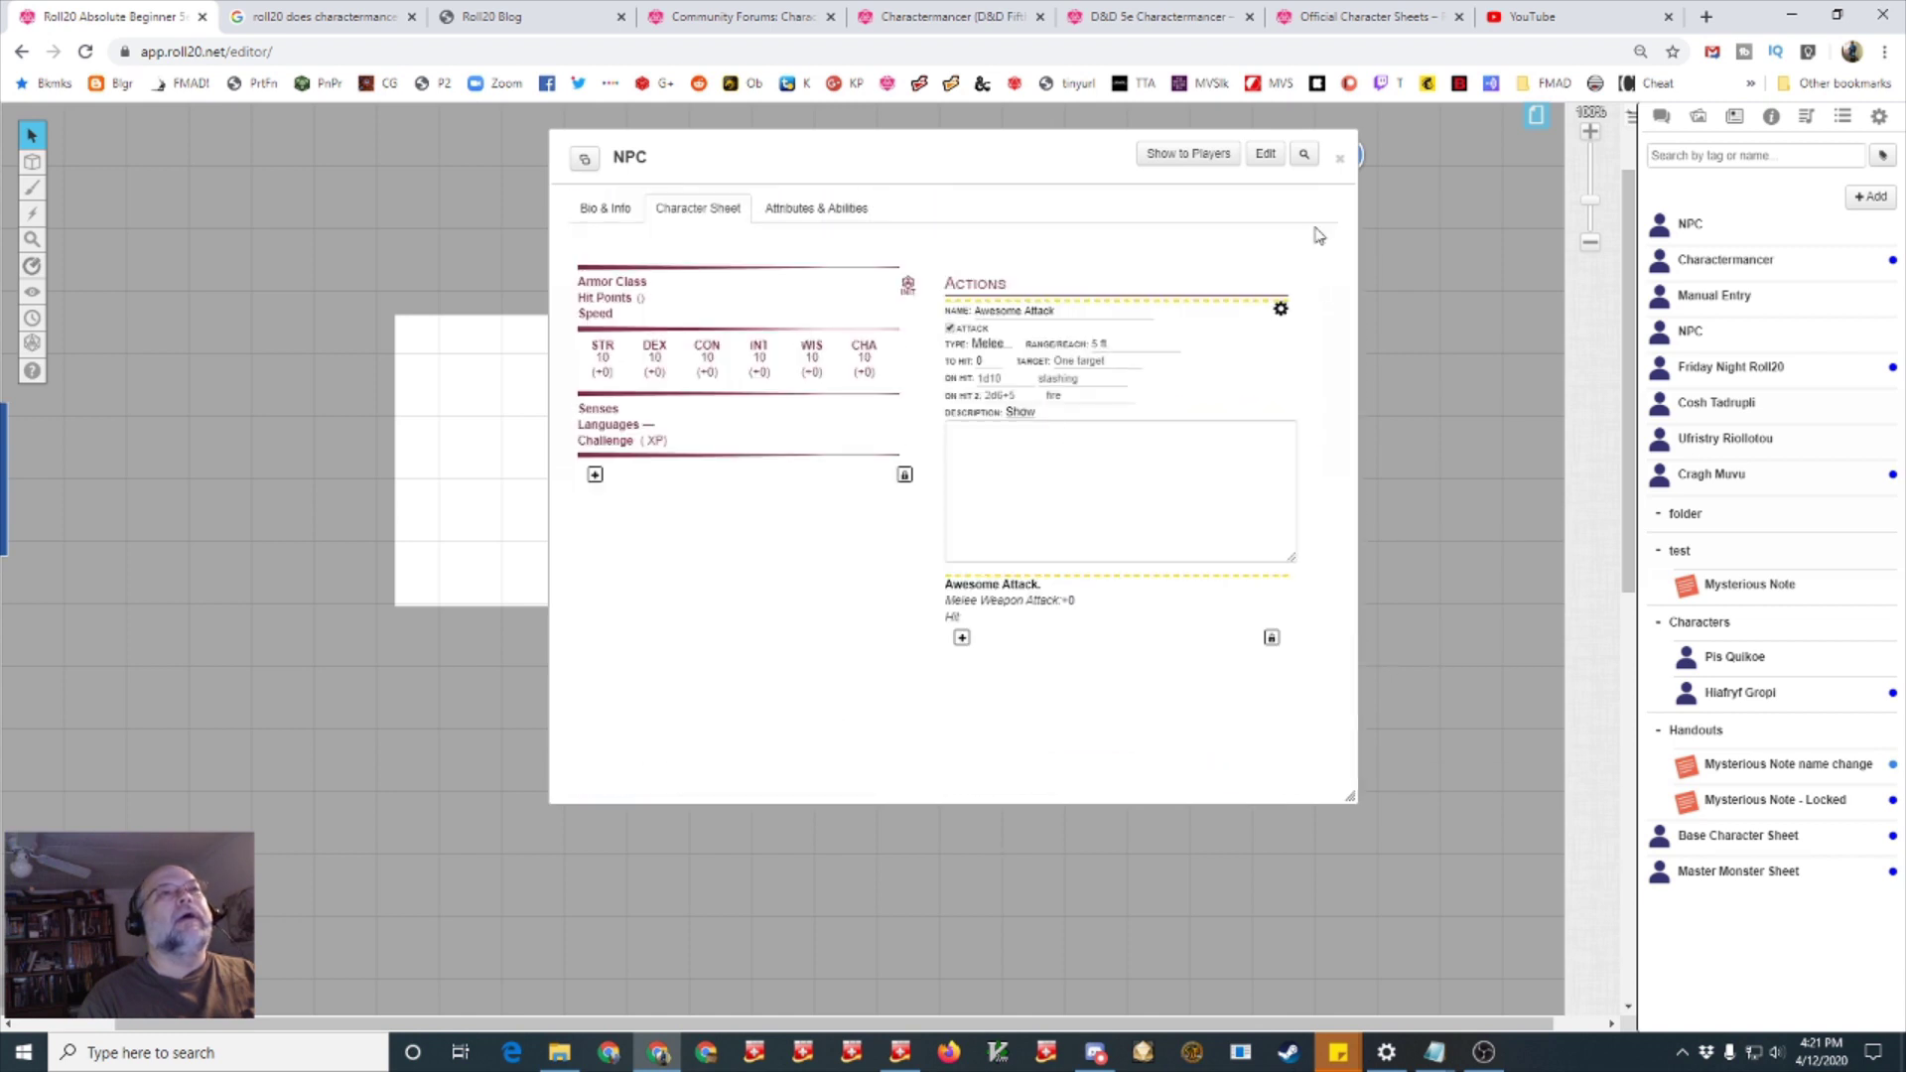
{"action": "left_click", "coordinate": [1340, 159]}
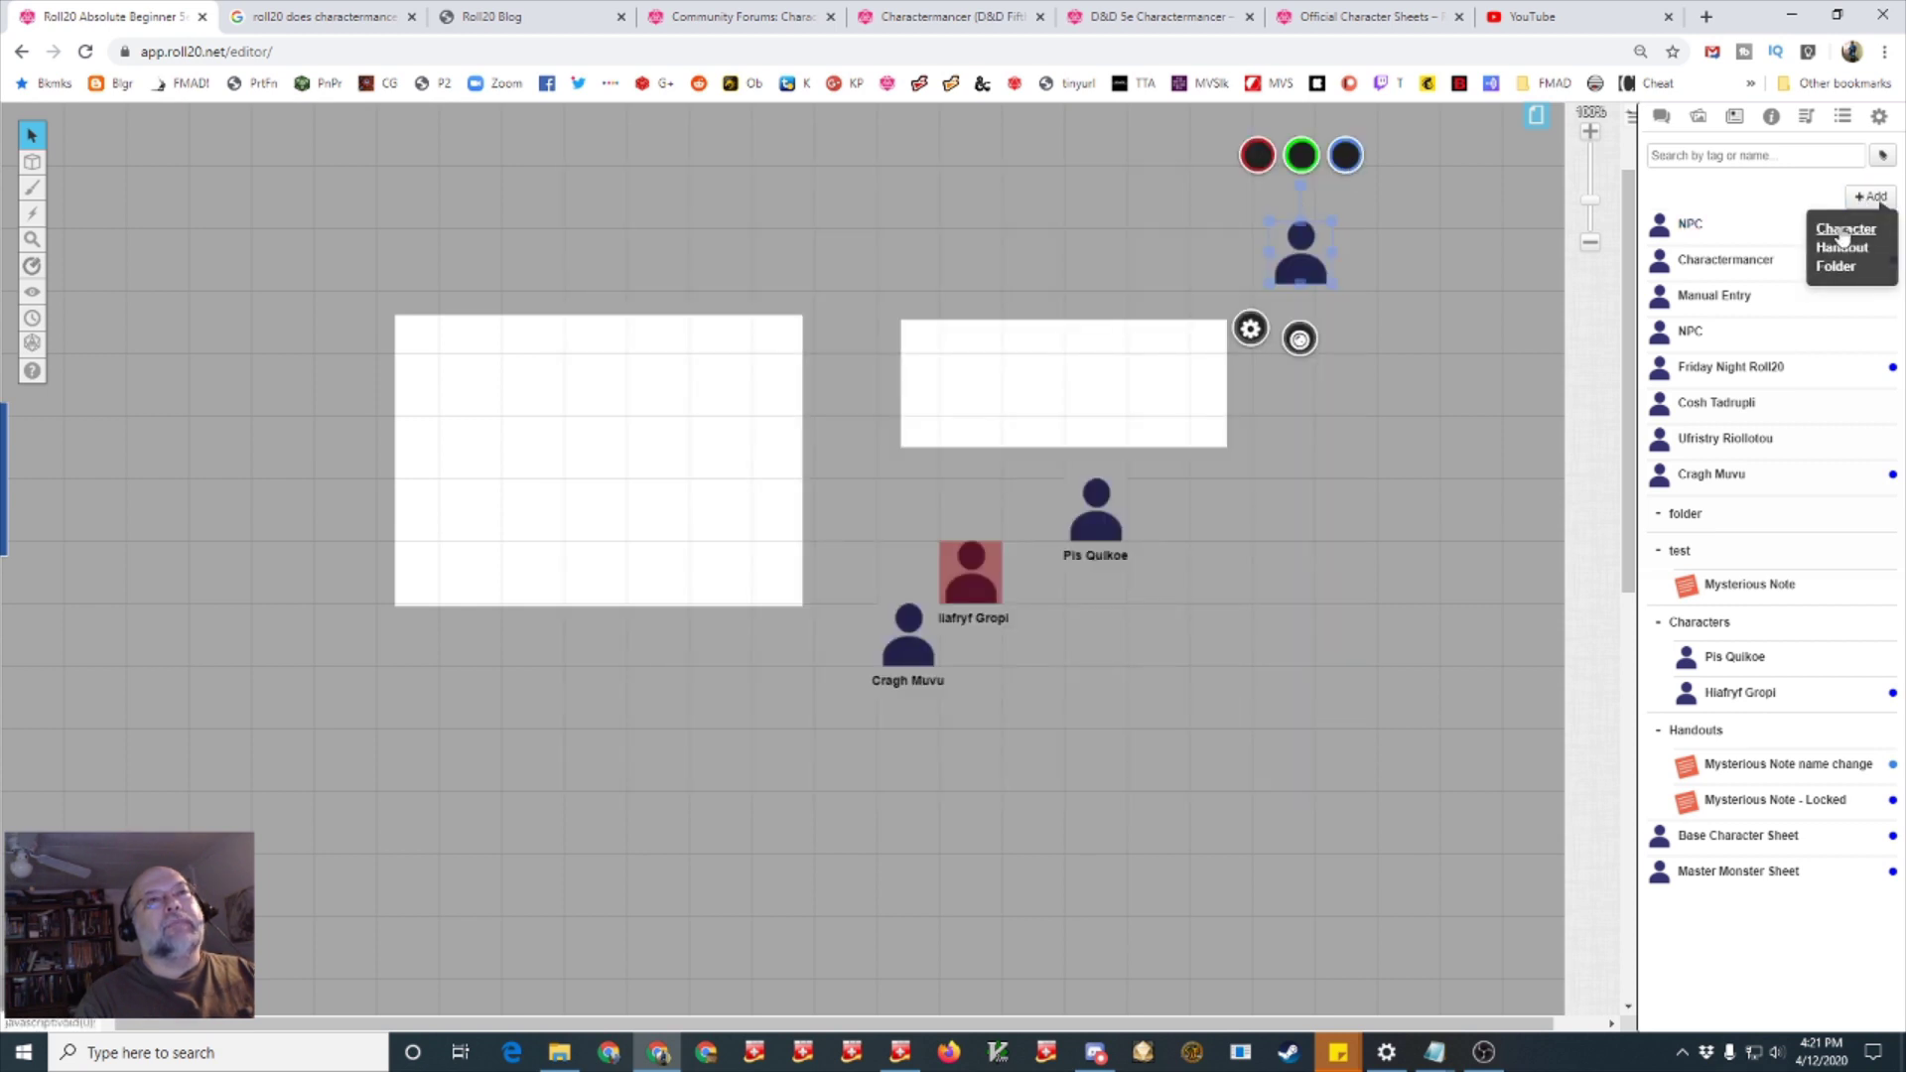
Add another character with its default name, choose to edit its character sheet directly, and close the sheet
{"action": "left_click", "coordinate": [1845, 228]}
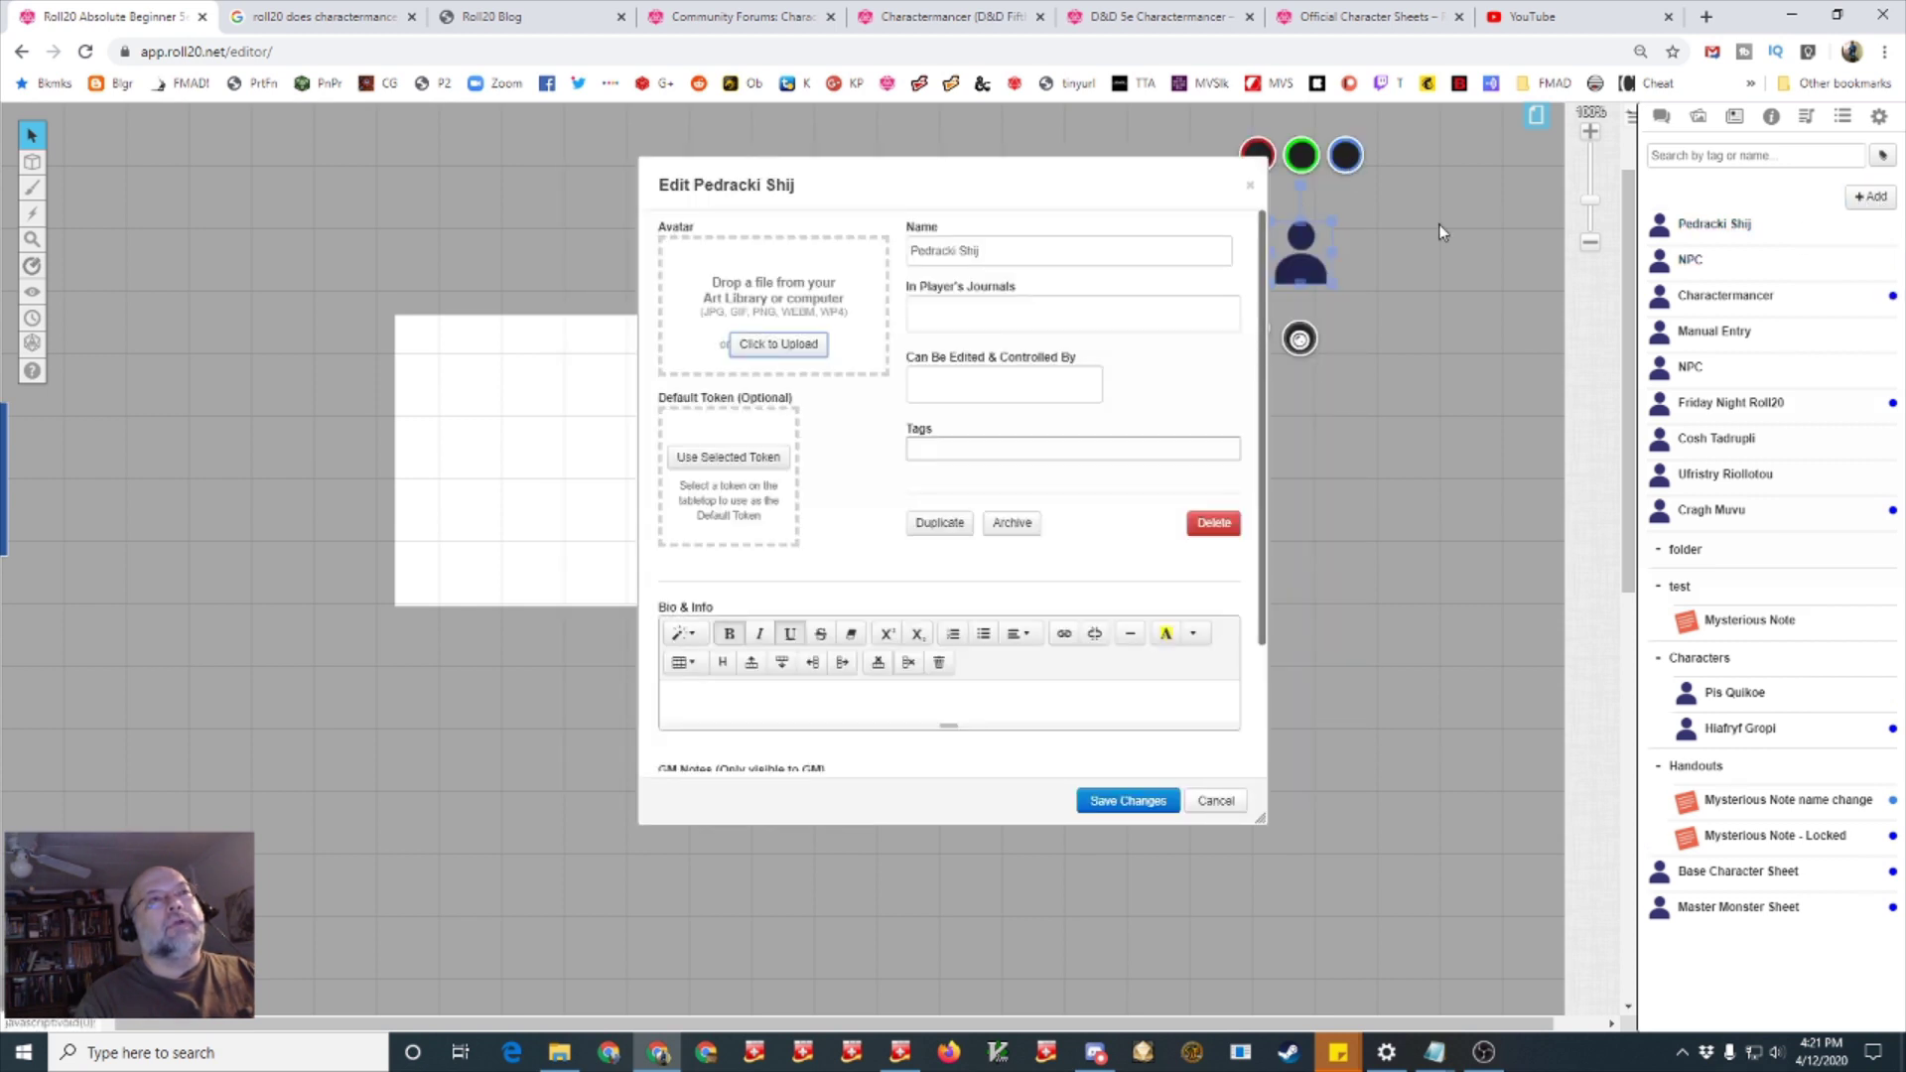
{"action": "left_click", "coordinate": [1117, 802]}
{"action": "left_click", "coordinate": [699, 216]}
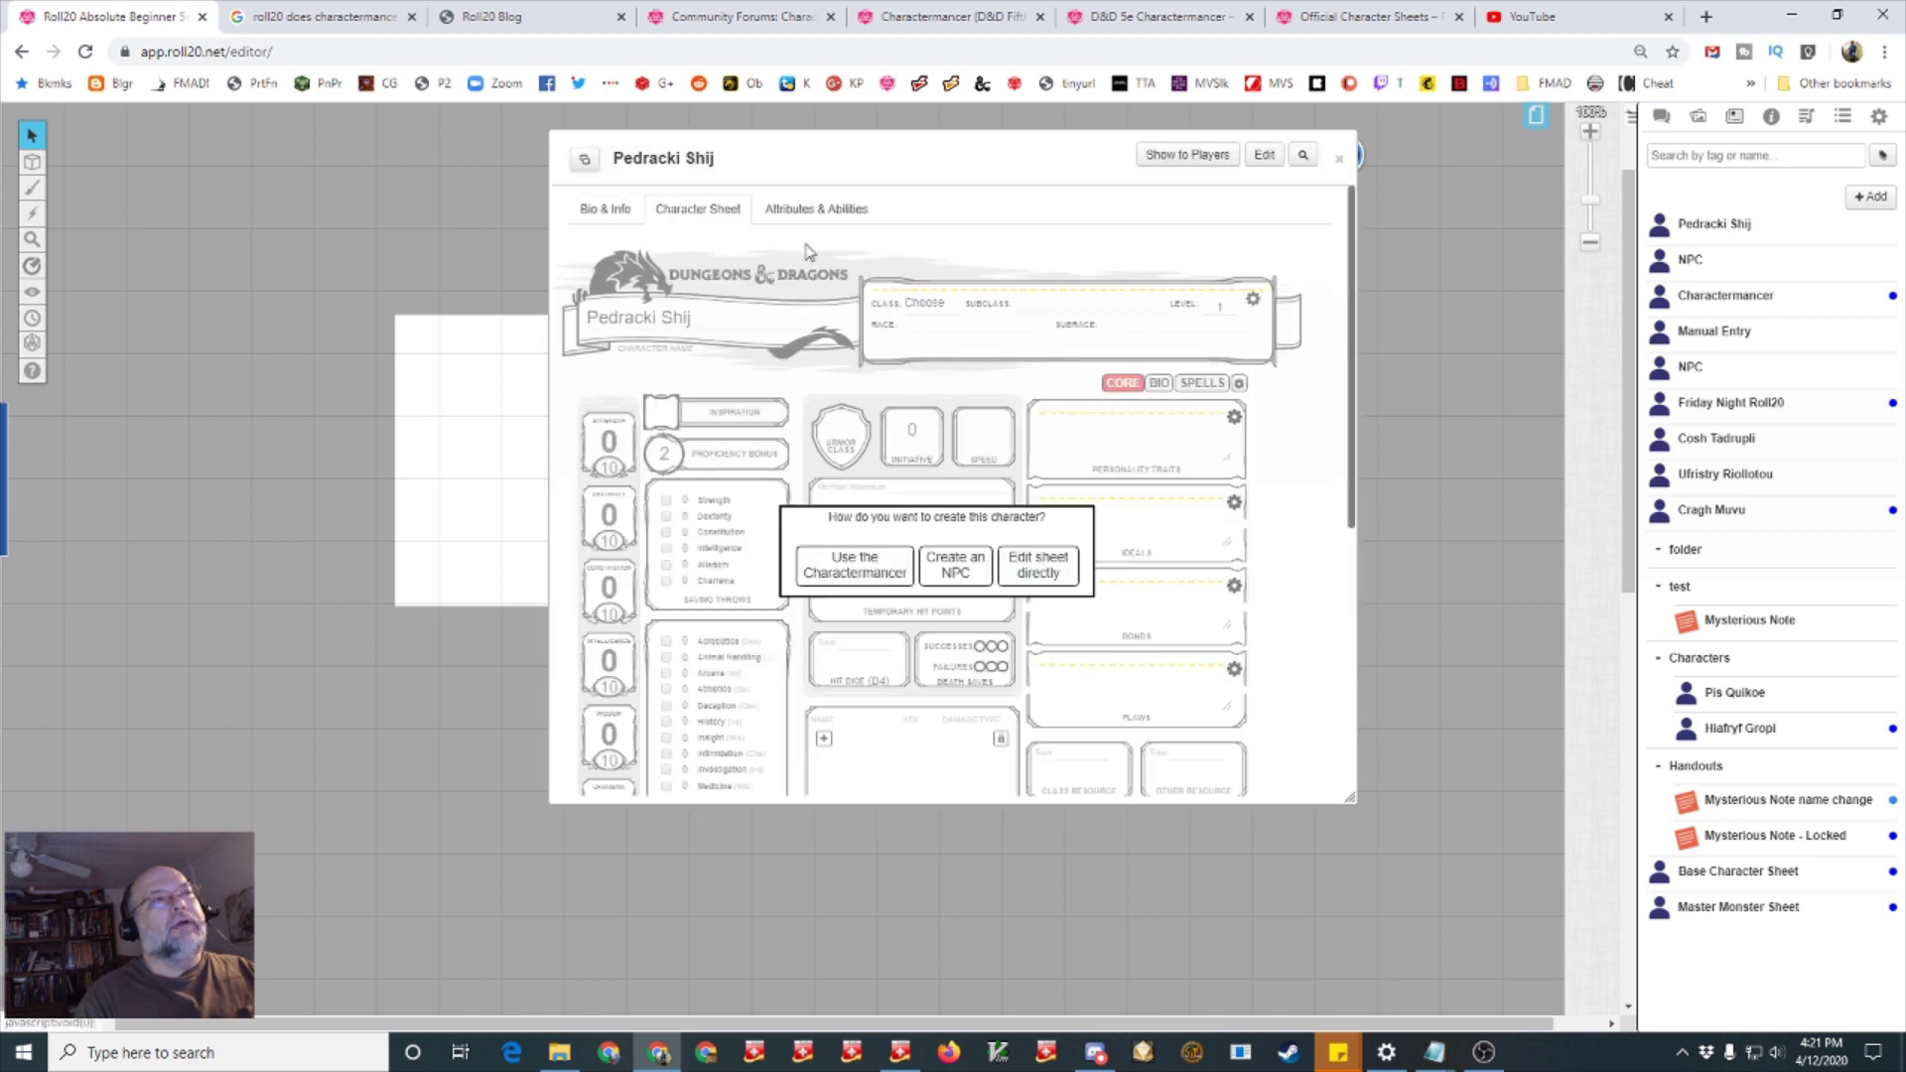
{"action": "left_click", "coordinate": [1045, 578]}
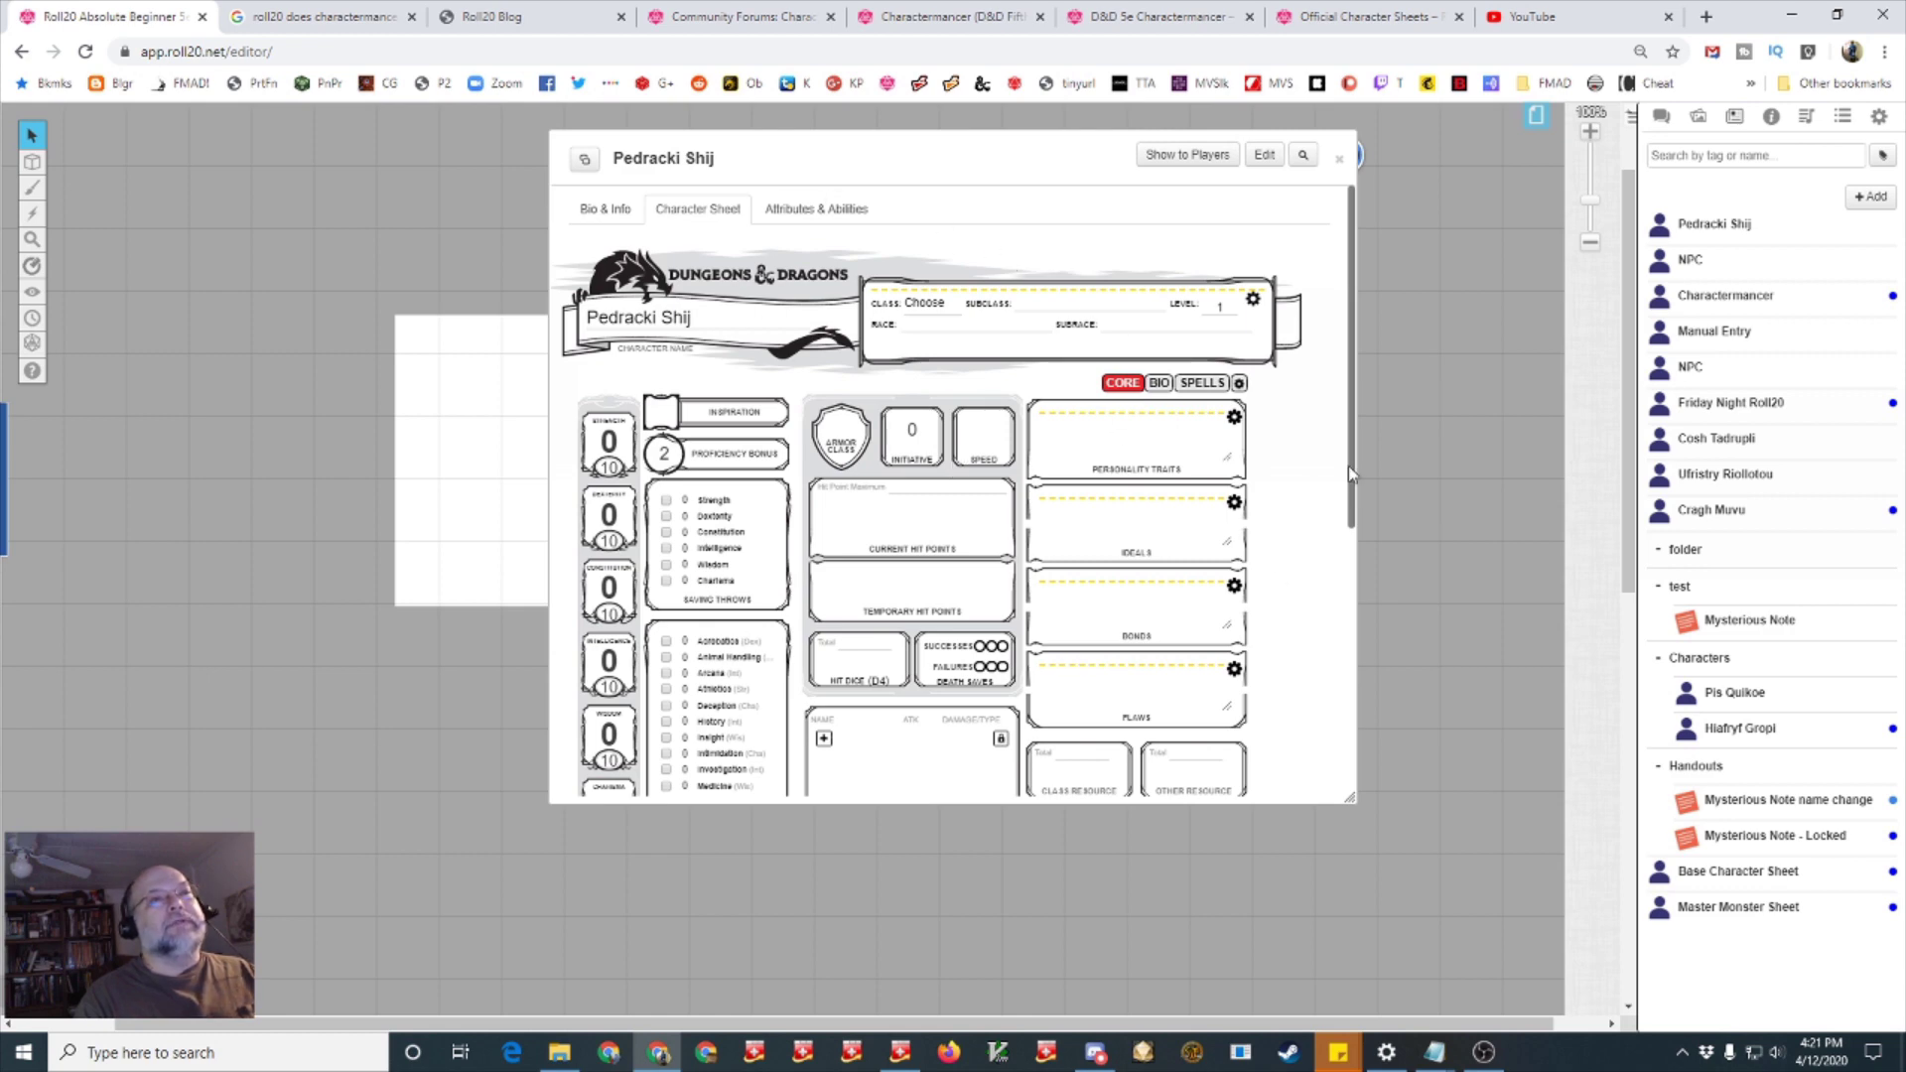
{"action": "left_click_drag", "start_coordinate": [1352, 477], "coordinate": [1386, 451]}
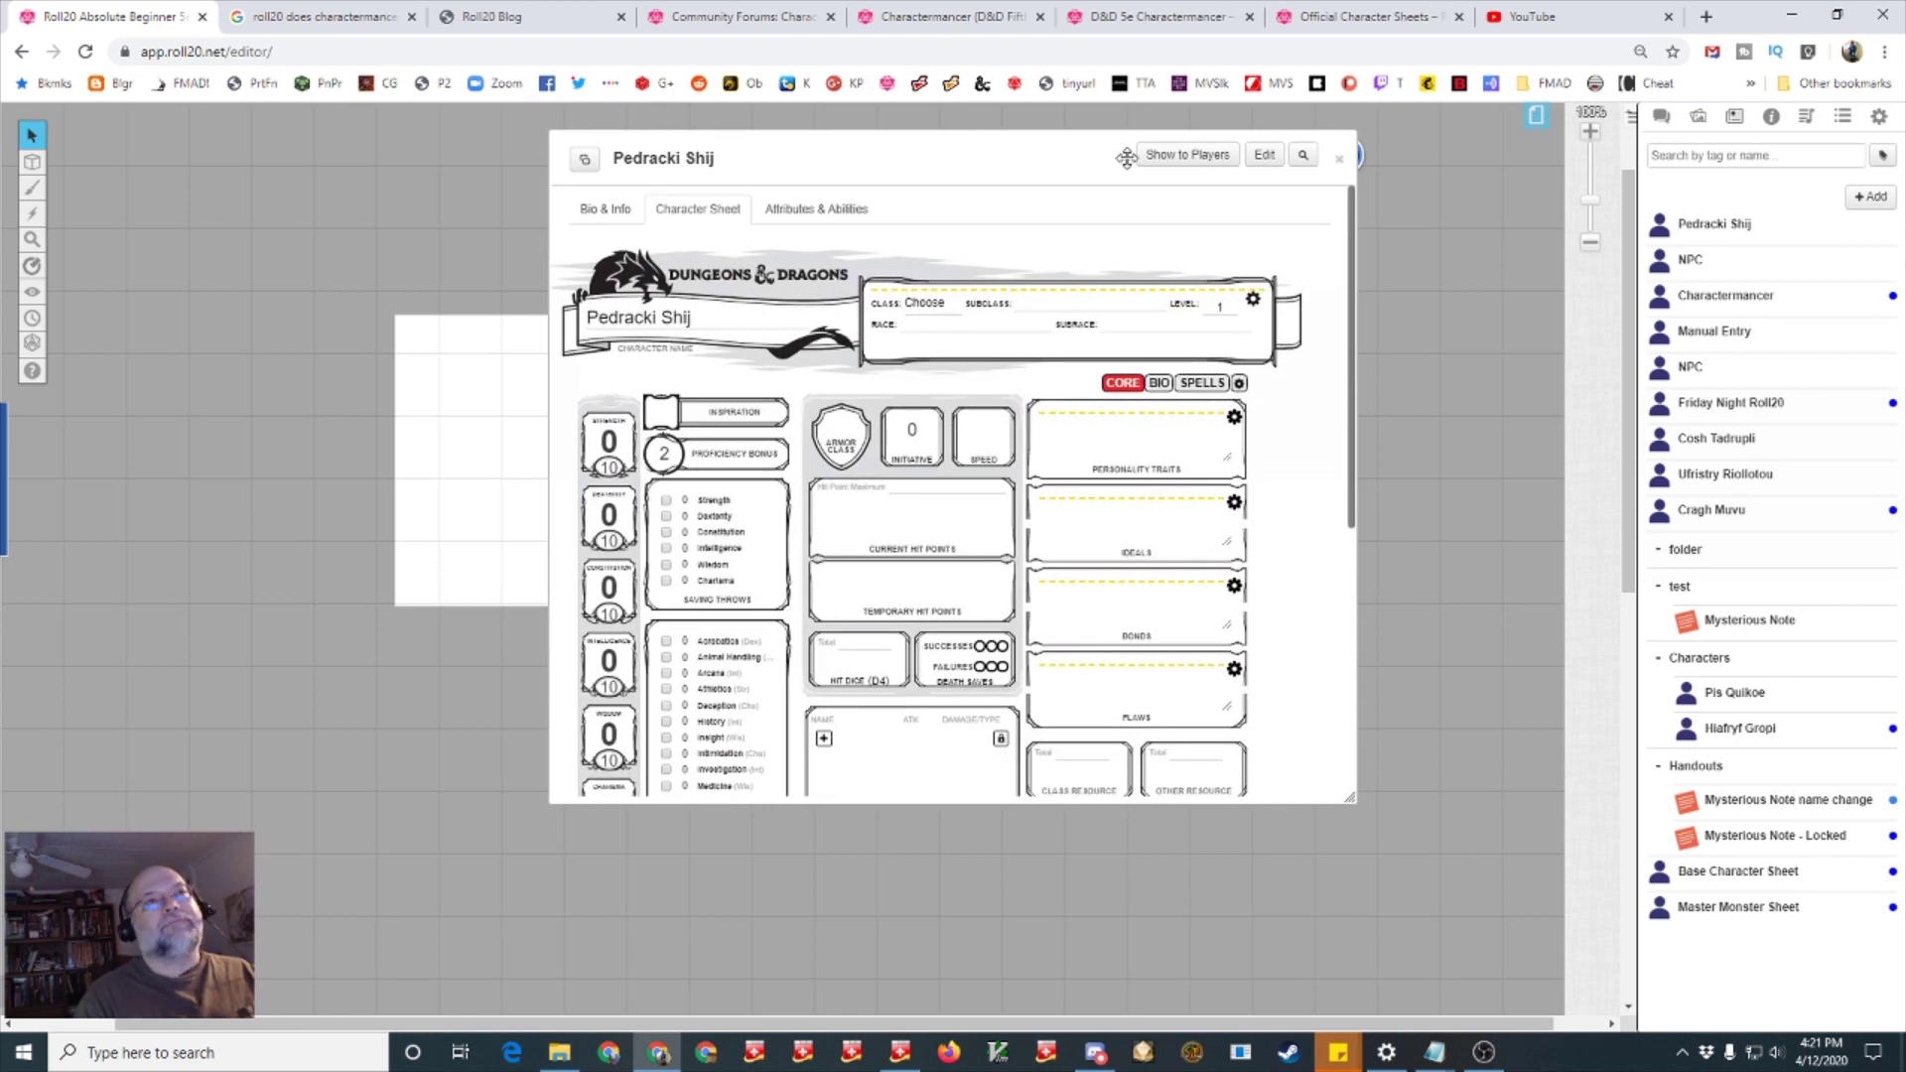
{"action": "left_click", "coordinate": [1342, 162]}
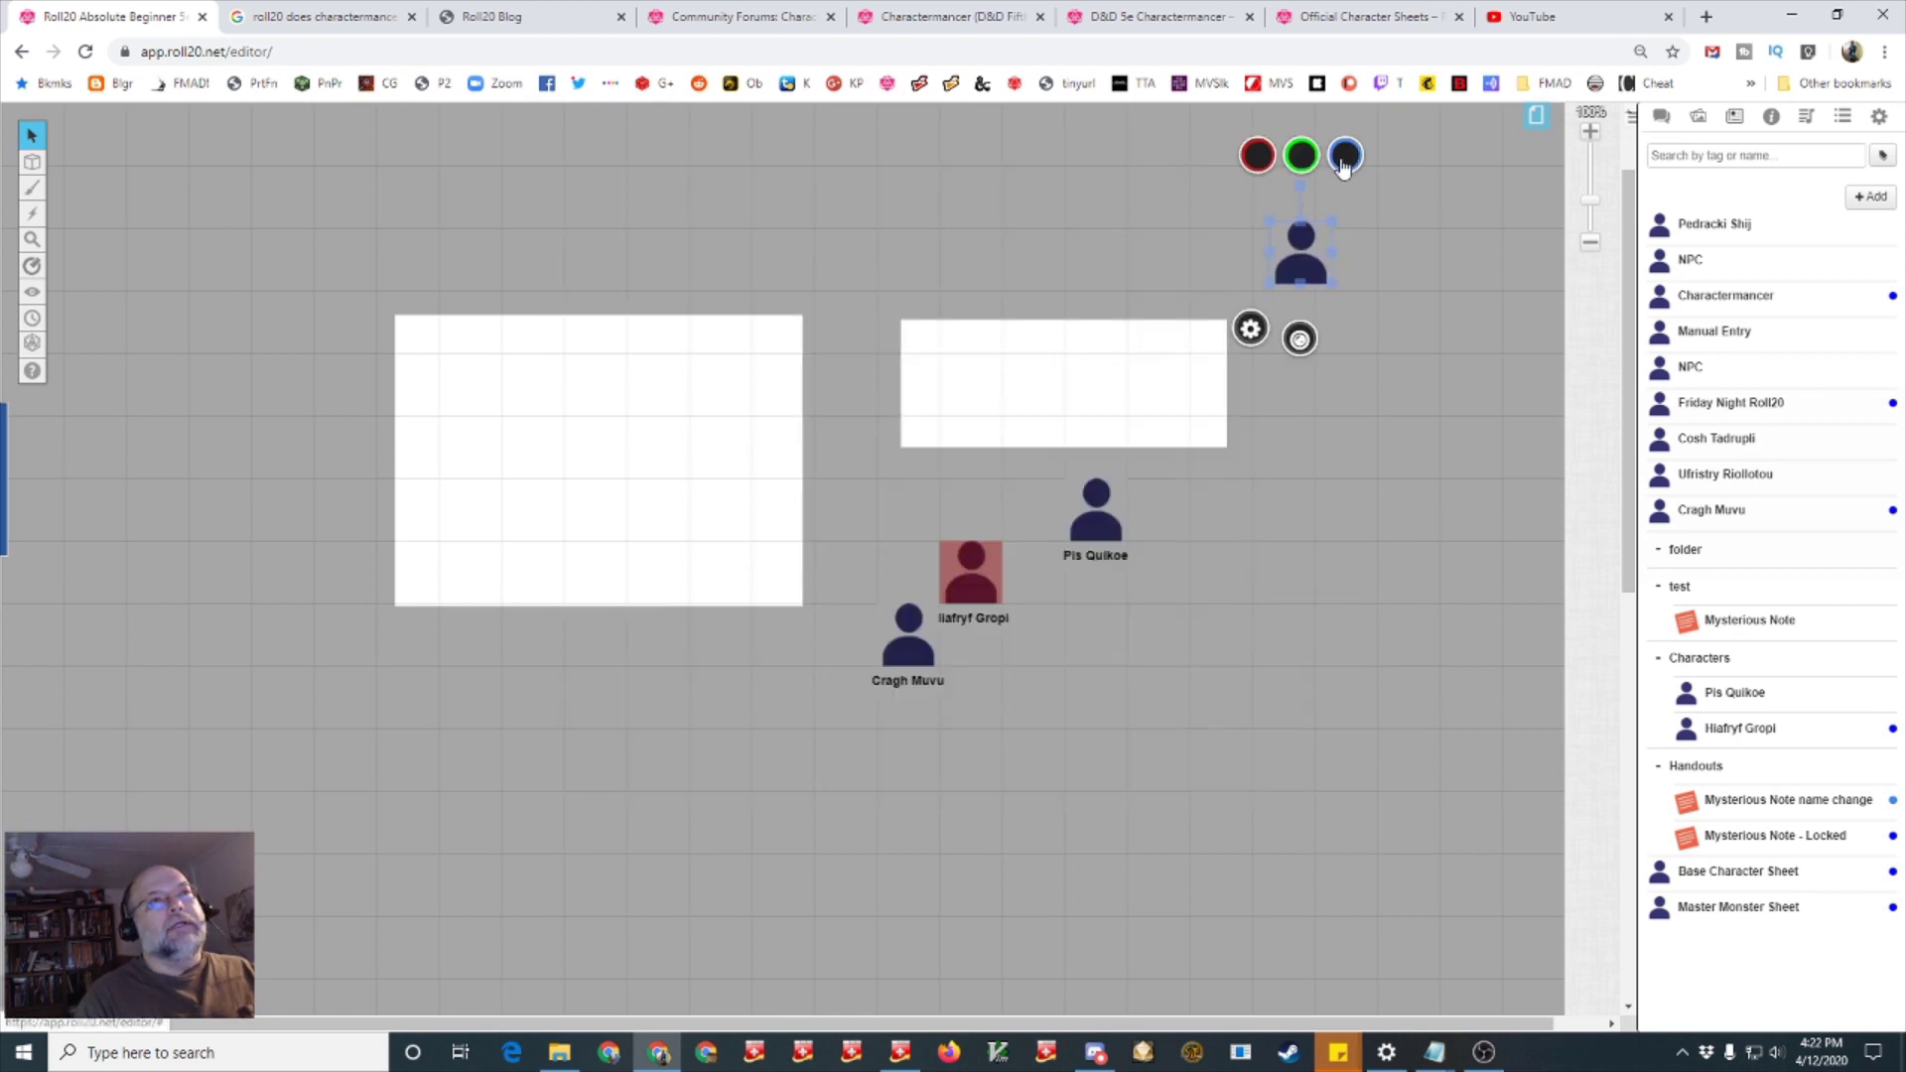